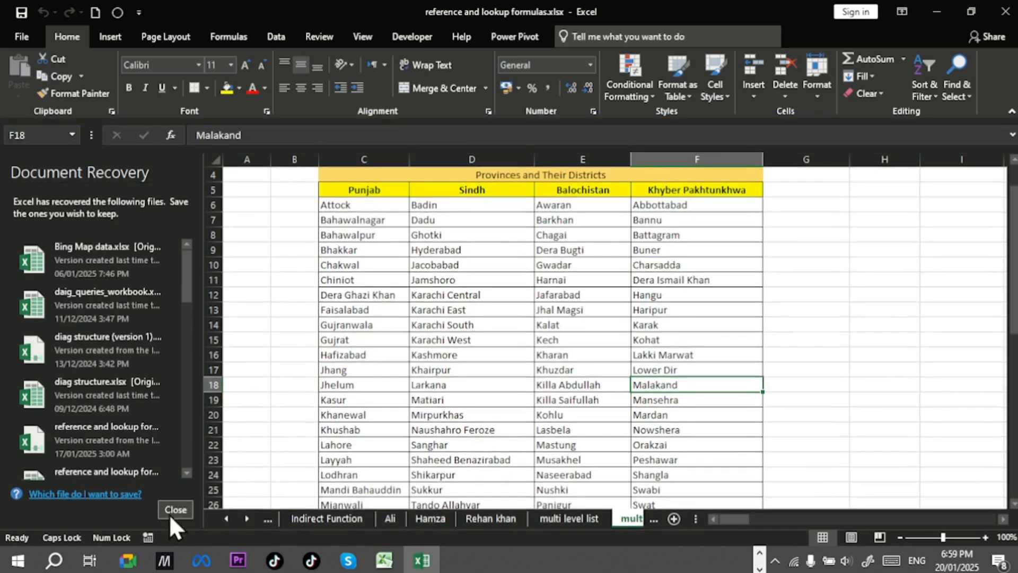
Step: Close the Document Recovery pane, choosing to view the recovered files later
click(172, 513)
click(248, 194)
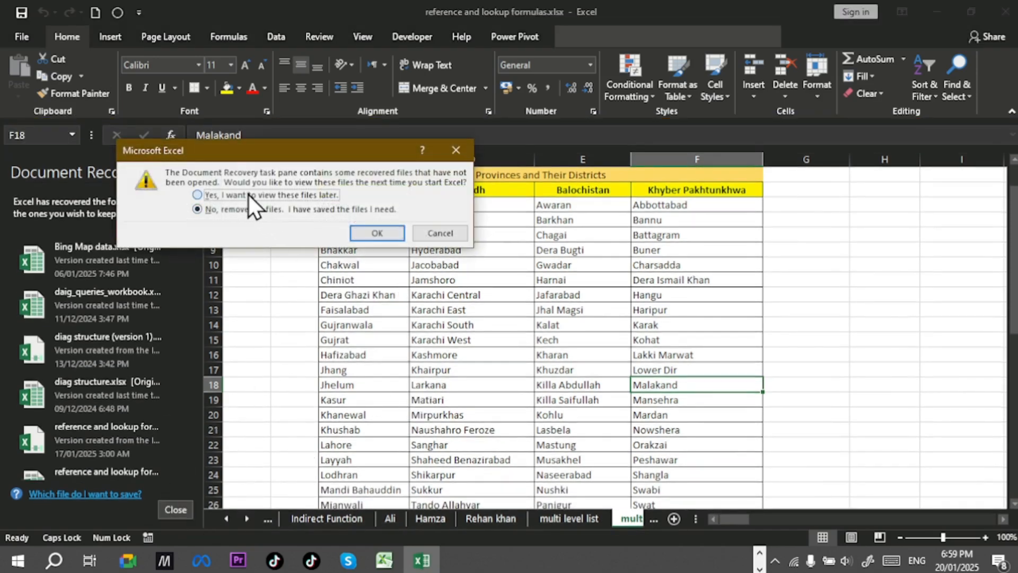
click(368, 235)
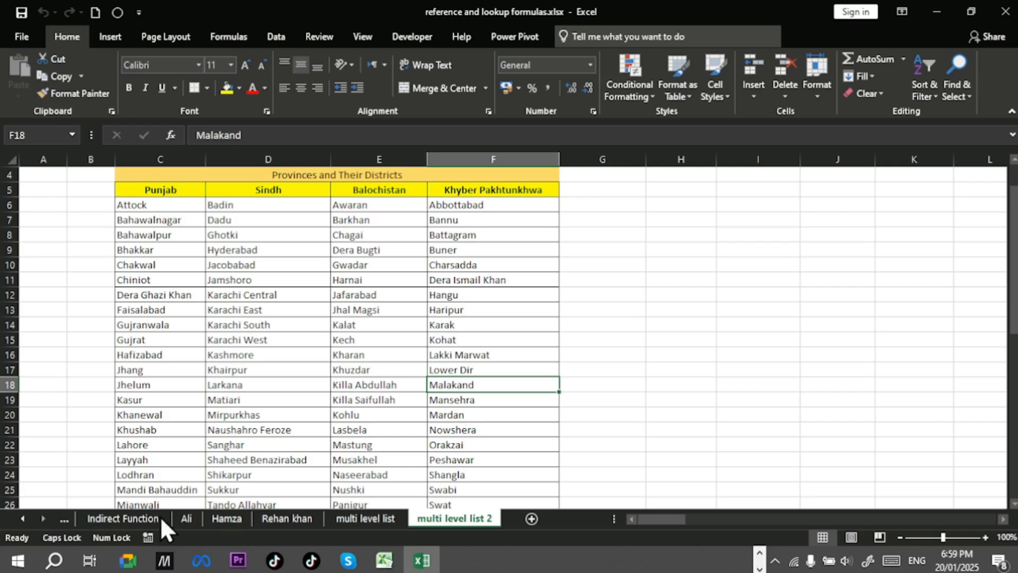
Step: Switch to the Index Function worksheet, select cell I4 under Use for Array Form, and zoom in to 170%
click(26, 520)
click(27, 520)
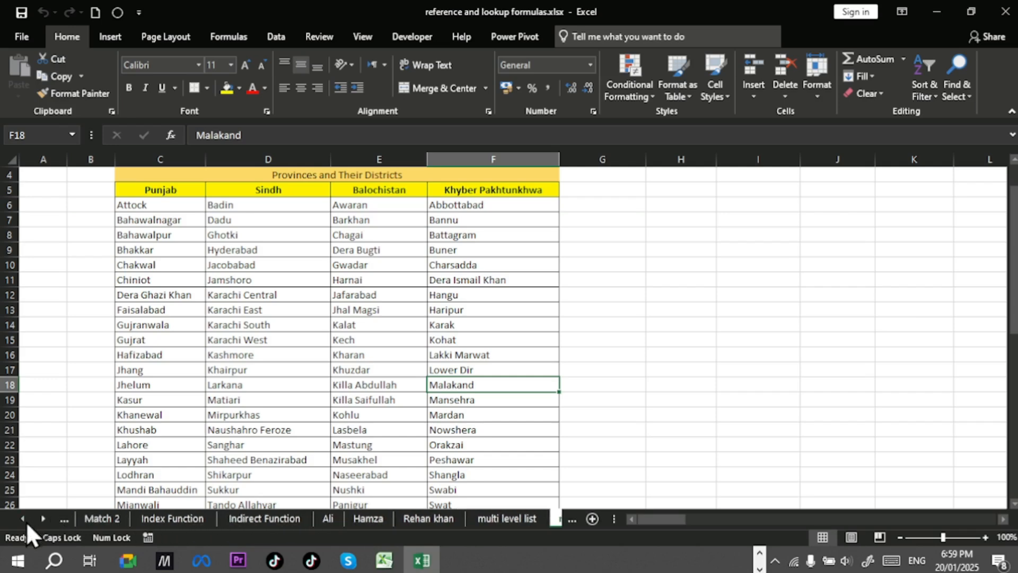
click(26, 520)
click(23, 519)
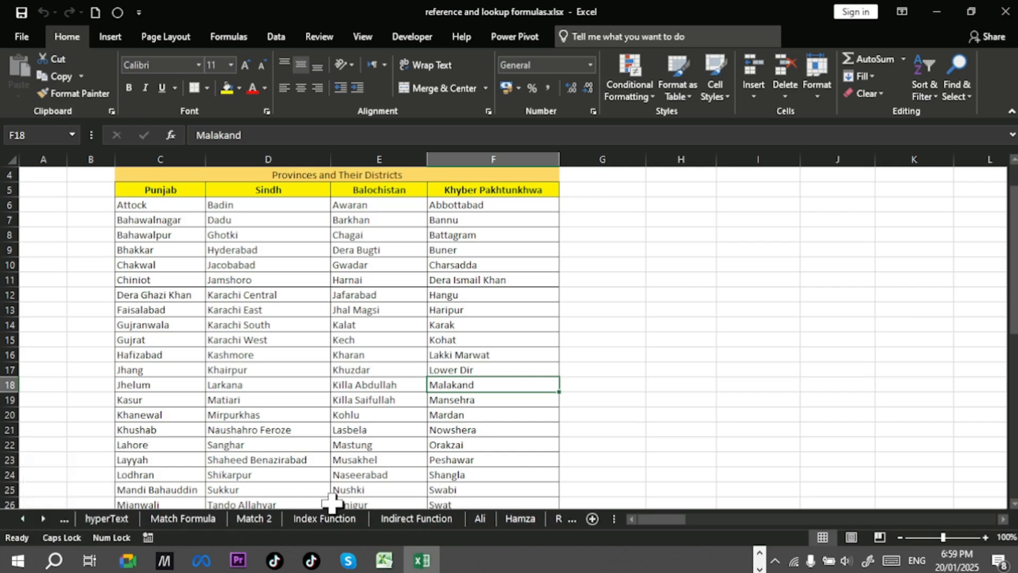
click(339, 524)
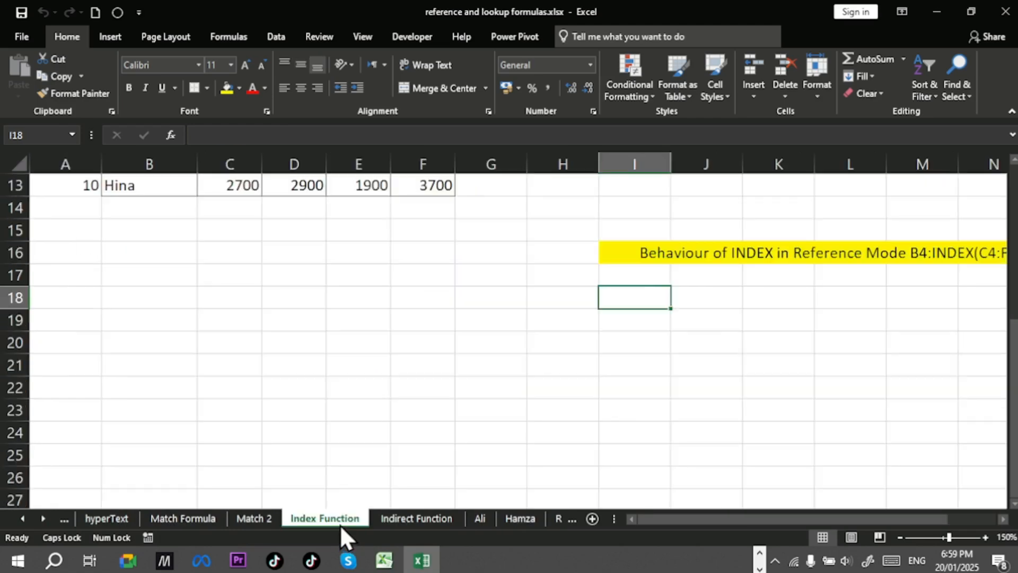
scroll(552, 405, up, 4)
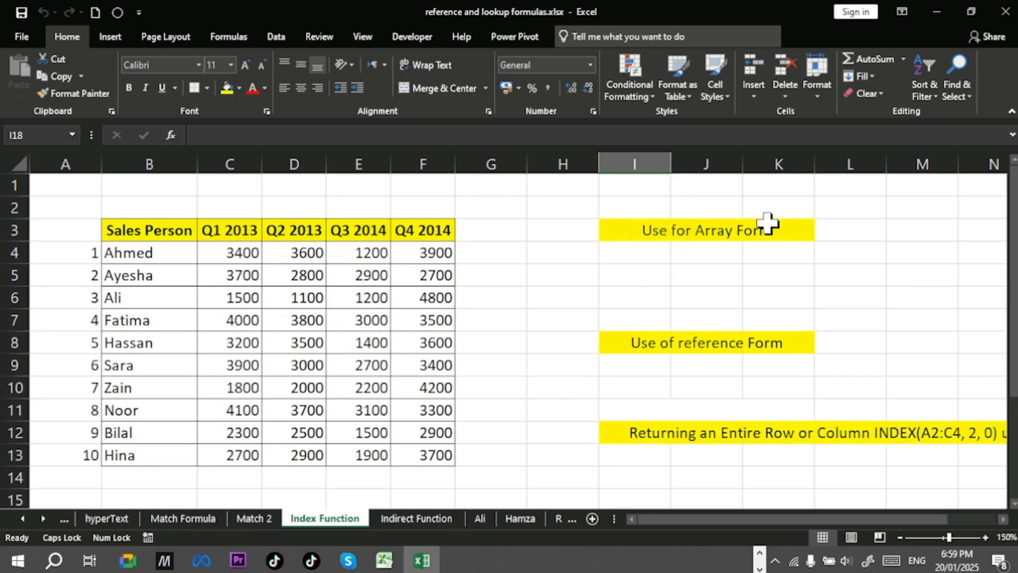
click(644, 255)
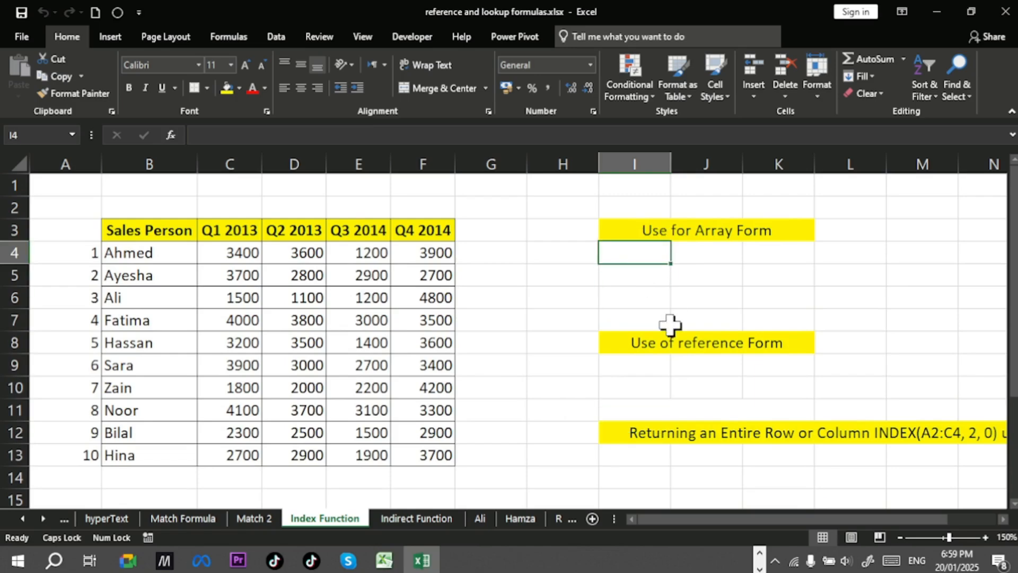
click(984, 534)
click(985, 536)
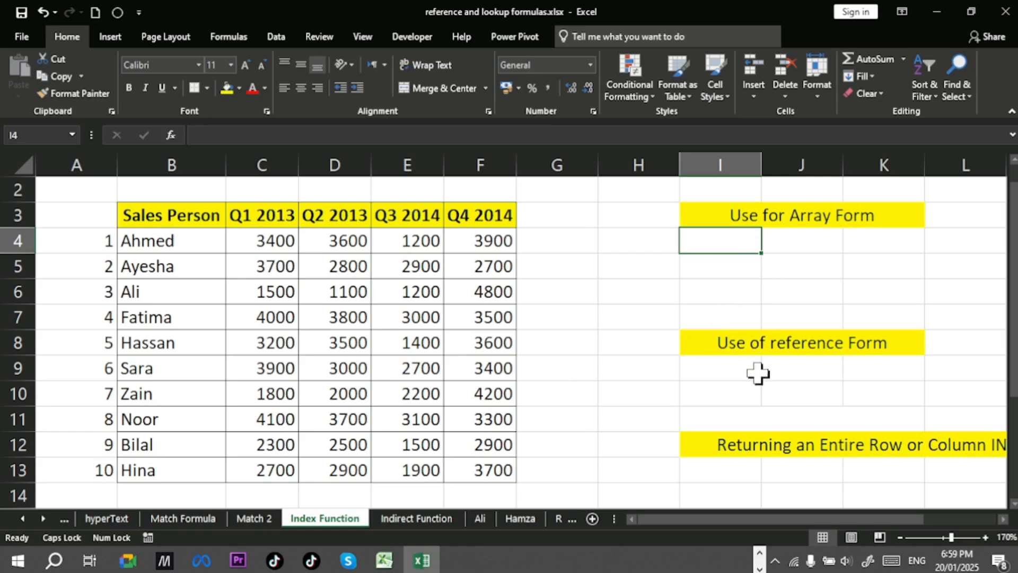
Step: In I4, enter the formula =INDEX(C4:F13,10,4) over the quarterly sales range
text(=)
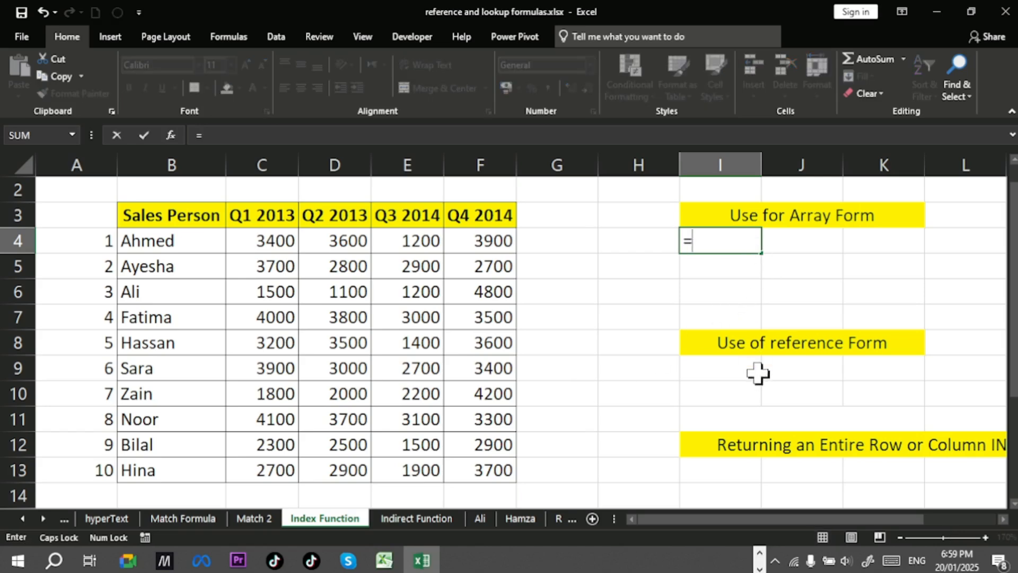
text(IN)
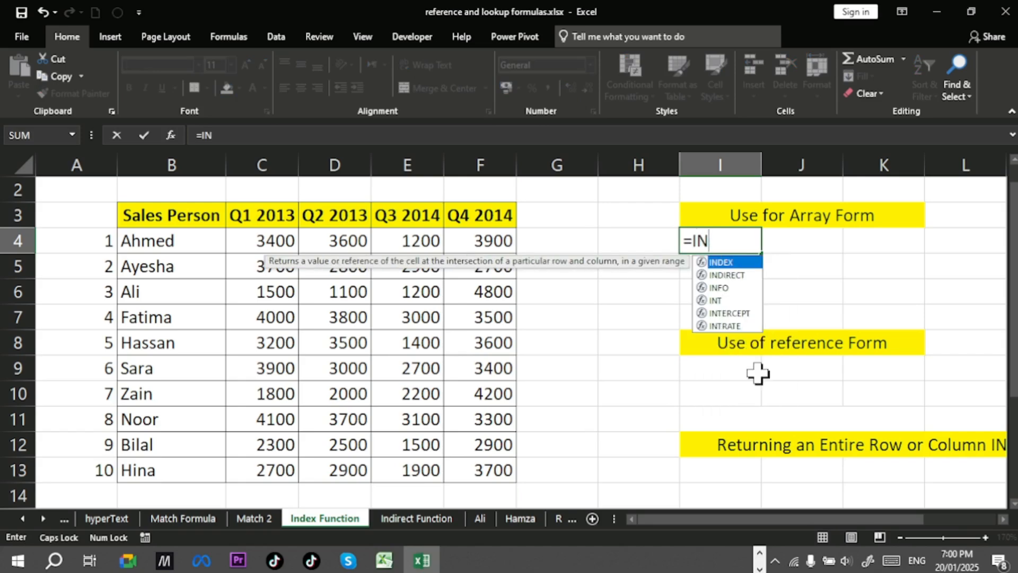
key(Caps_Lock)
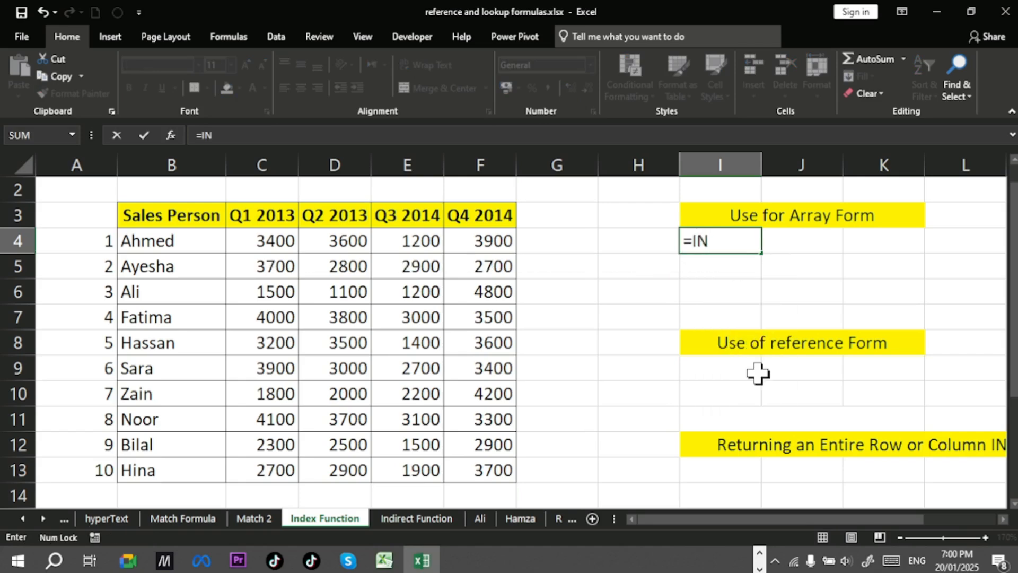
text(de)
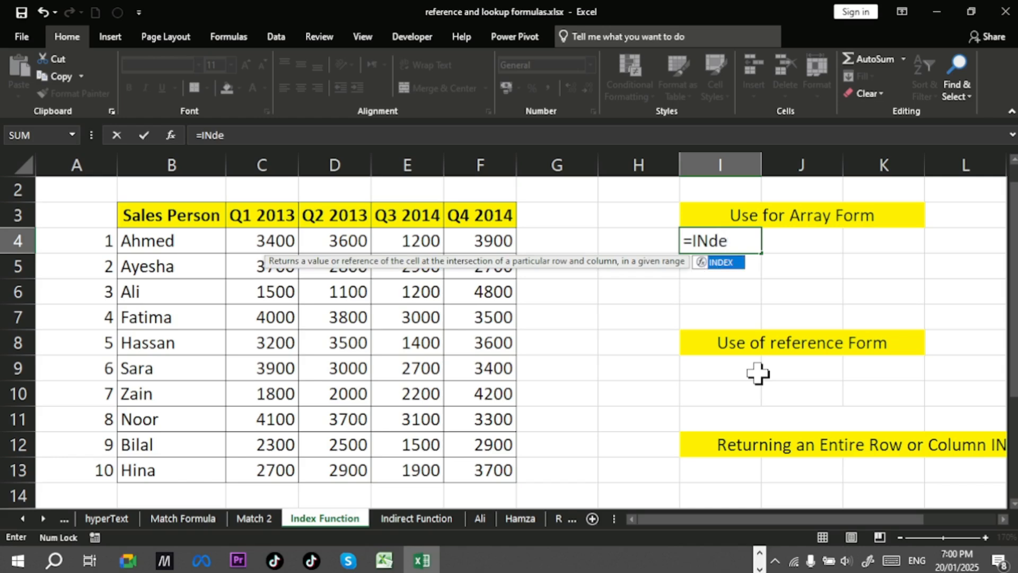
key(Tab)
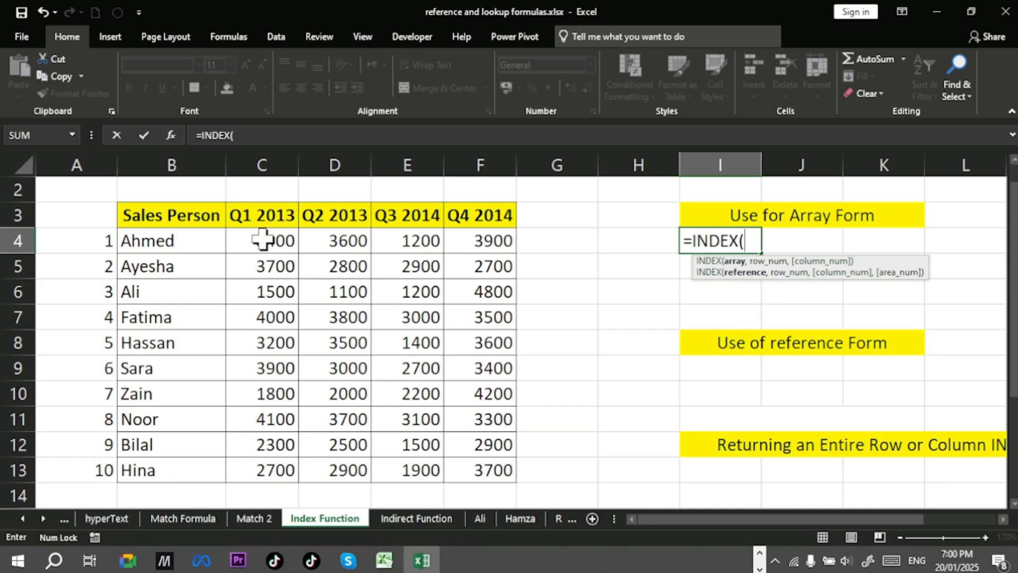
drag(263, 239, 517, 471)
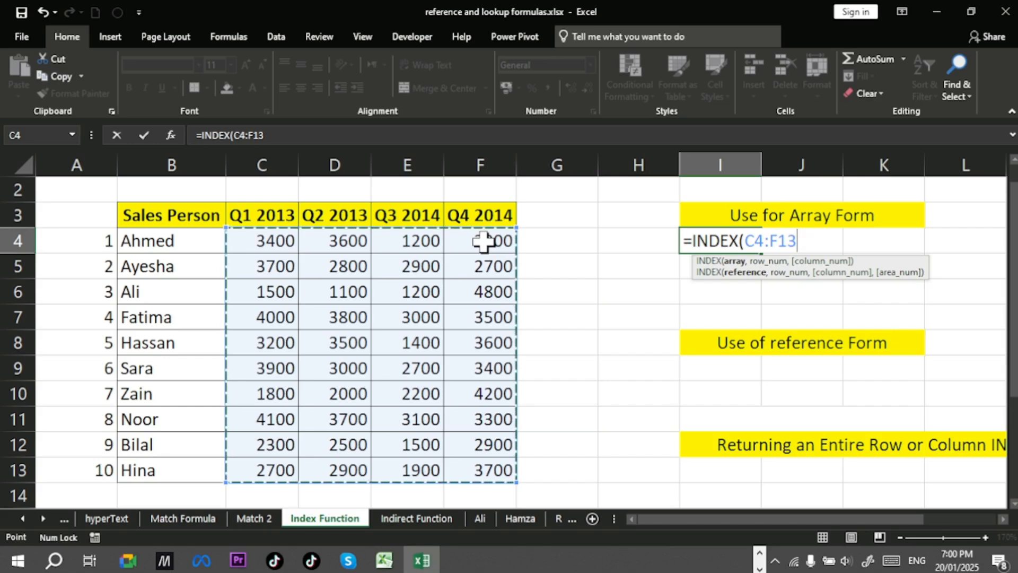
text(,)
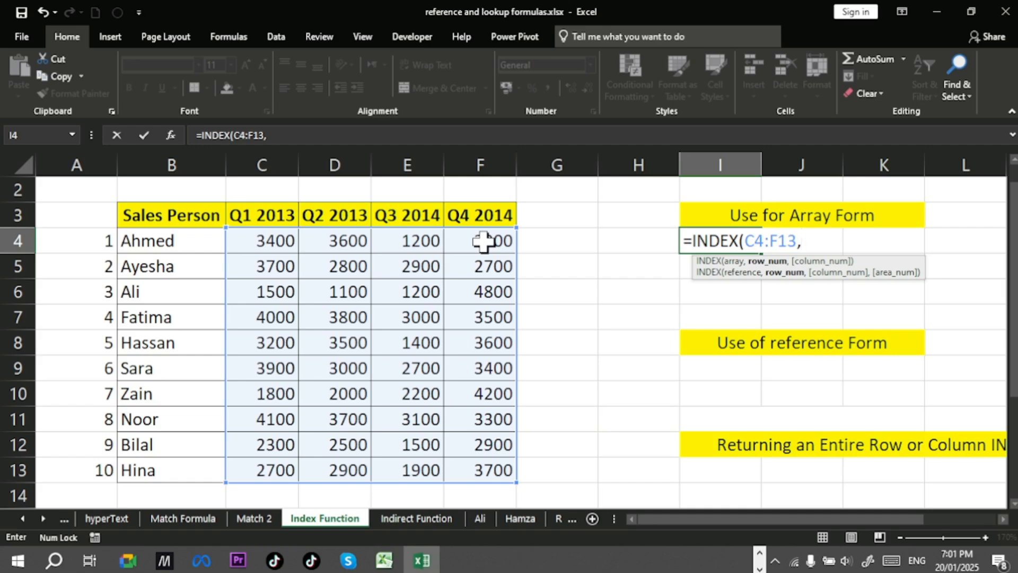
scroll(132, 275, down, 1)
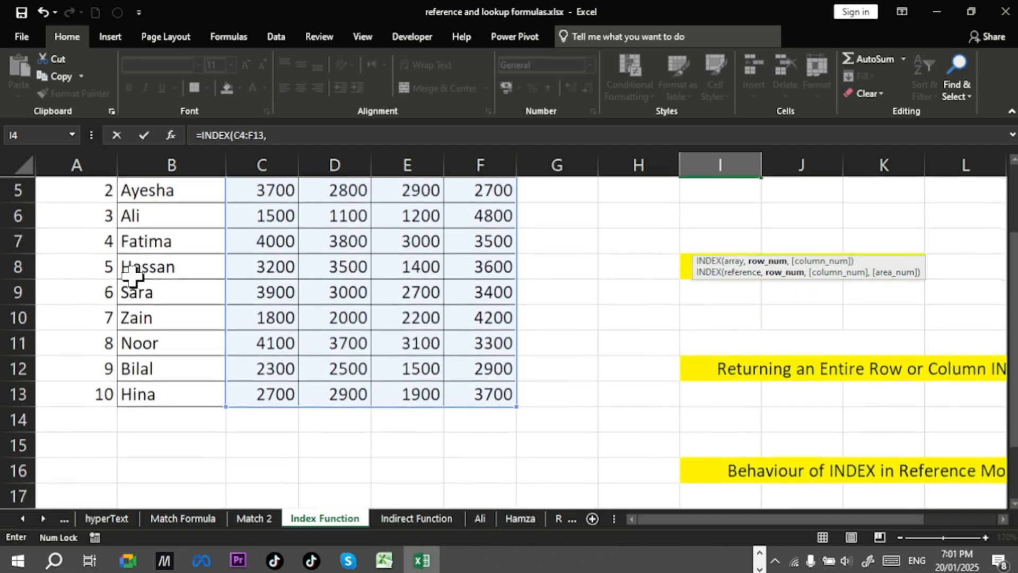
scroll(131, 273, up, 2)
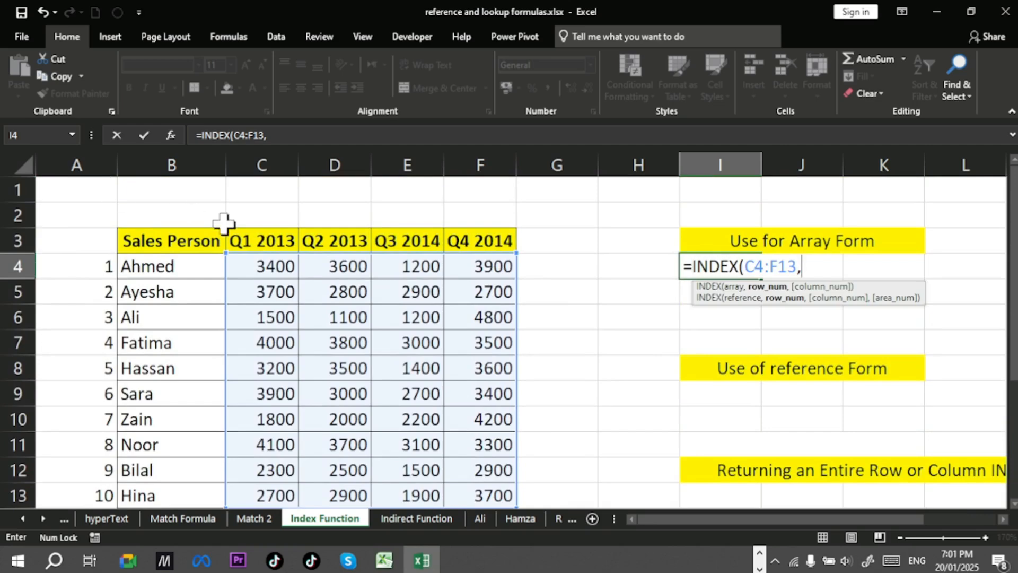
scroll(323, 268, down, 1)
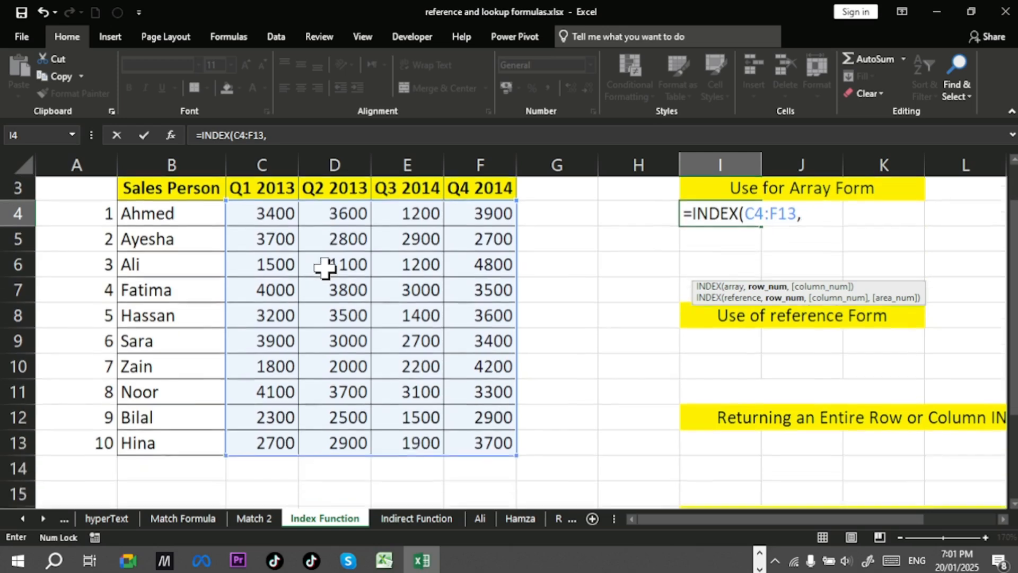
scroll(323, 269, up, 1)
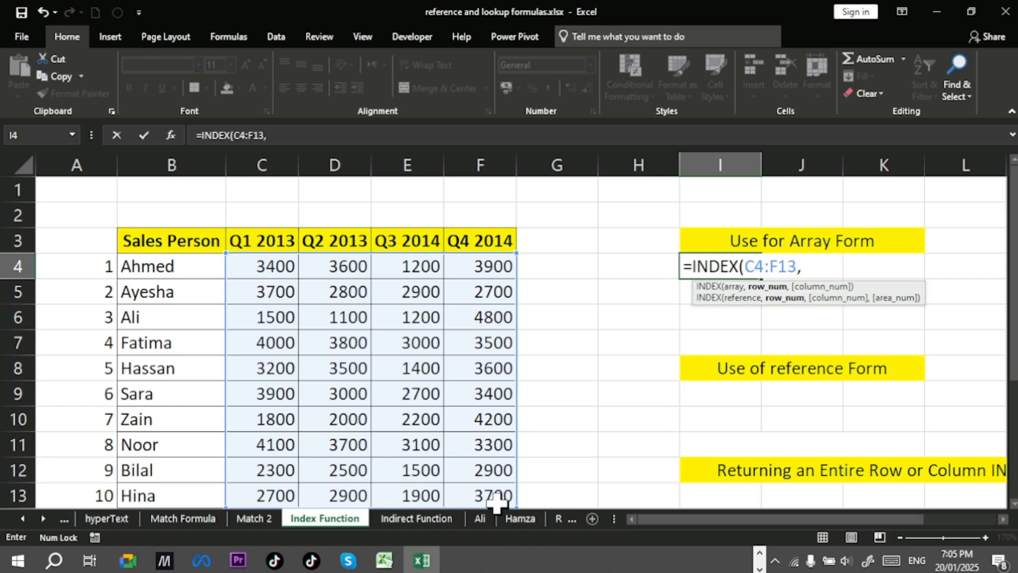
text(10,)
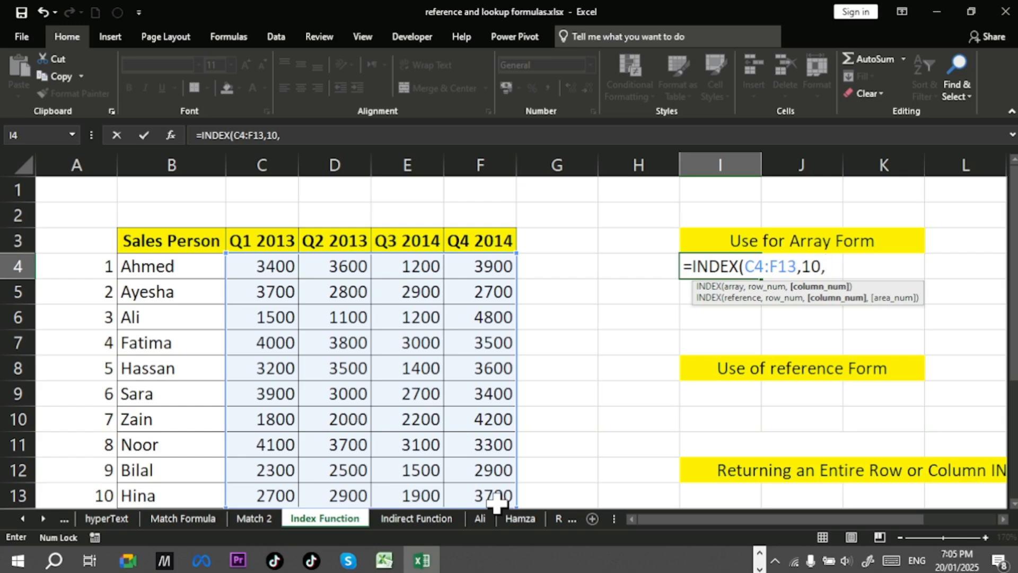
text(4))
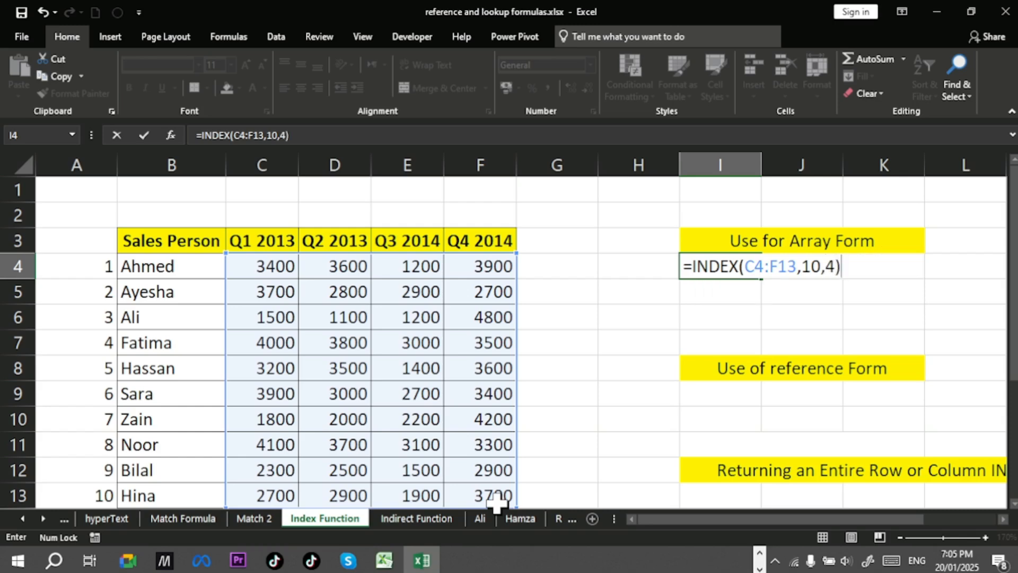
key(Return)
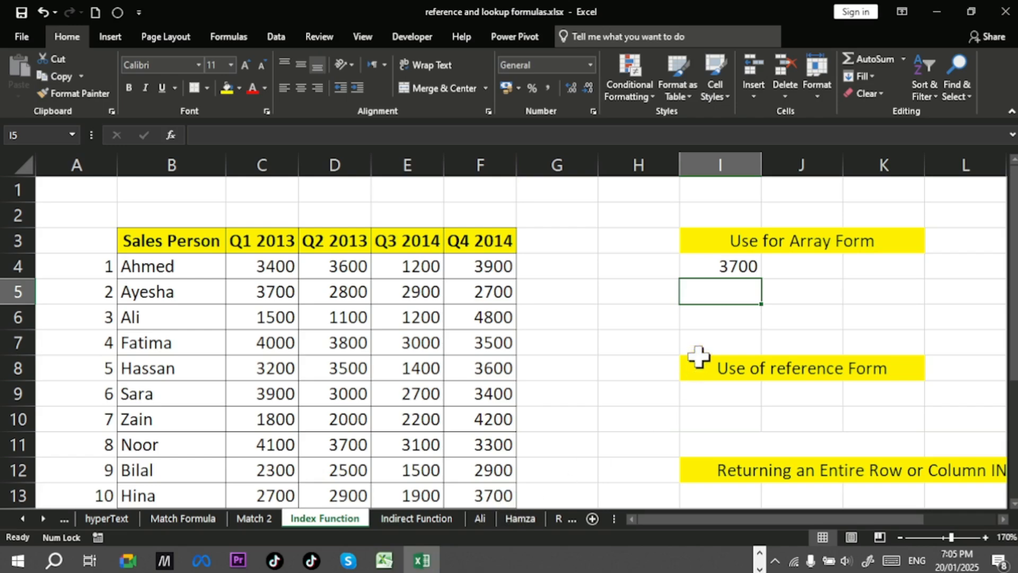
Step: Edit I4's formula to remove the column argument, leaving =INDEX(C4:F13,10)
double_click(738, 266)
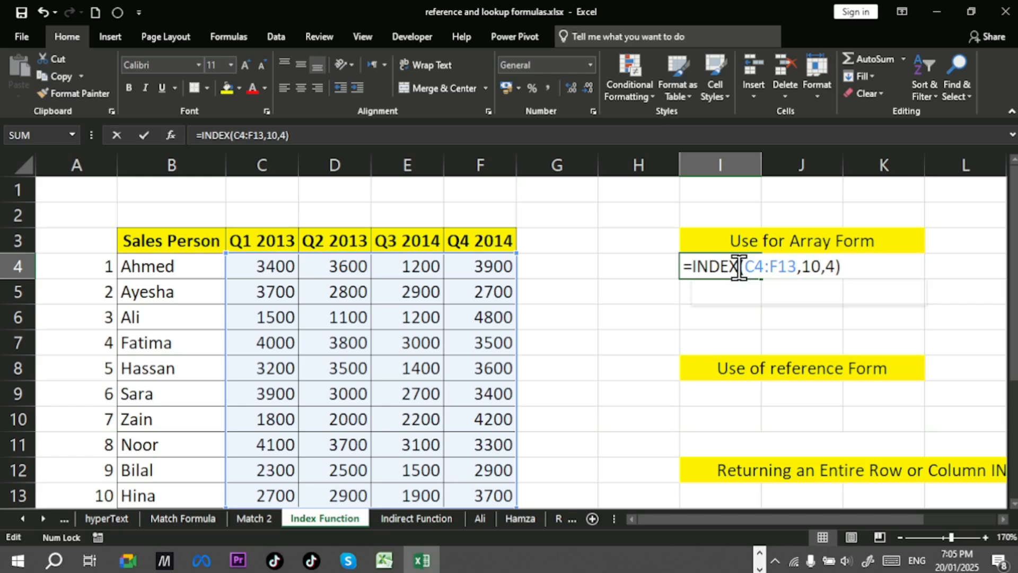
click(836, 266)
key(BackSpace)
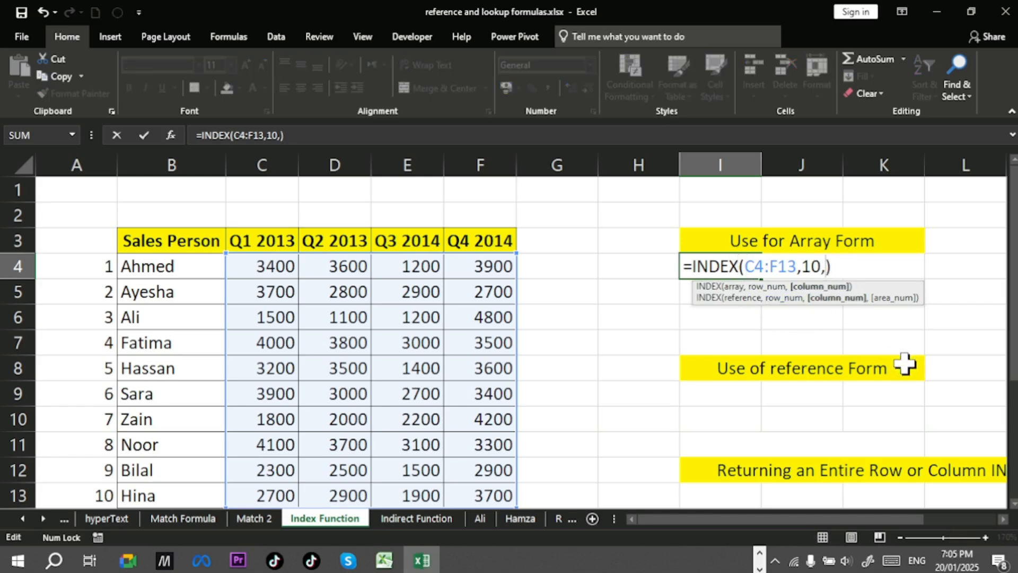
key(BackSpace)
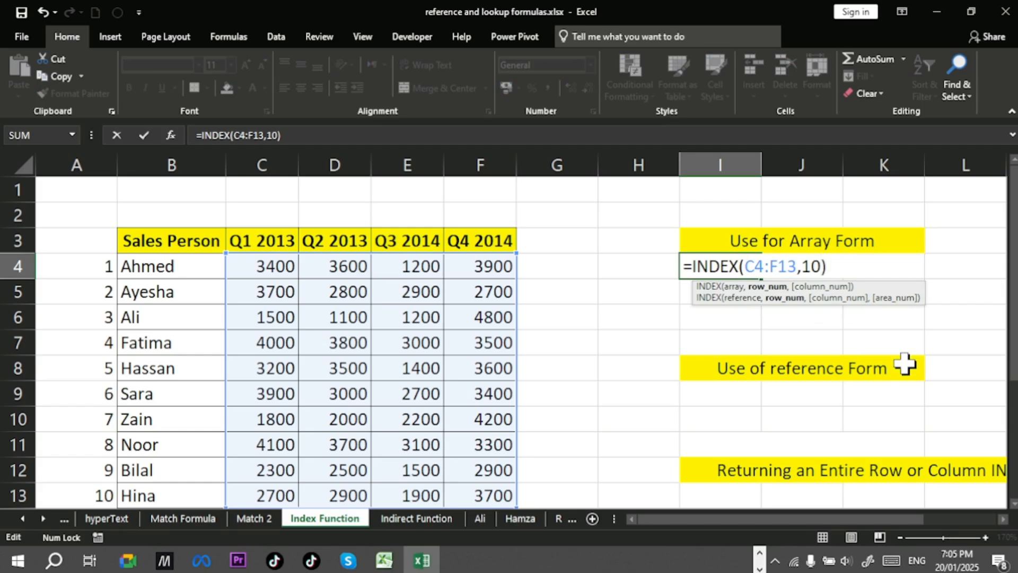
key(Return)
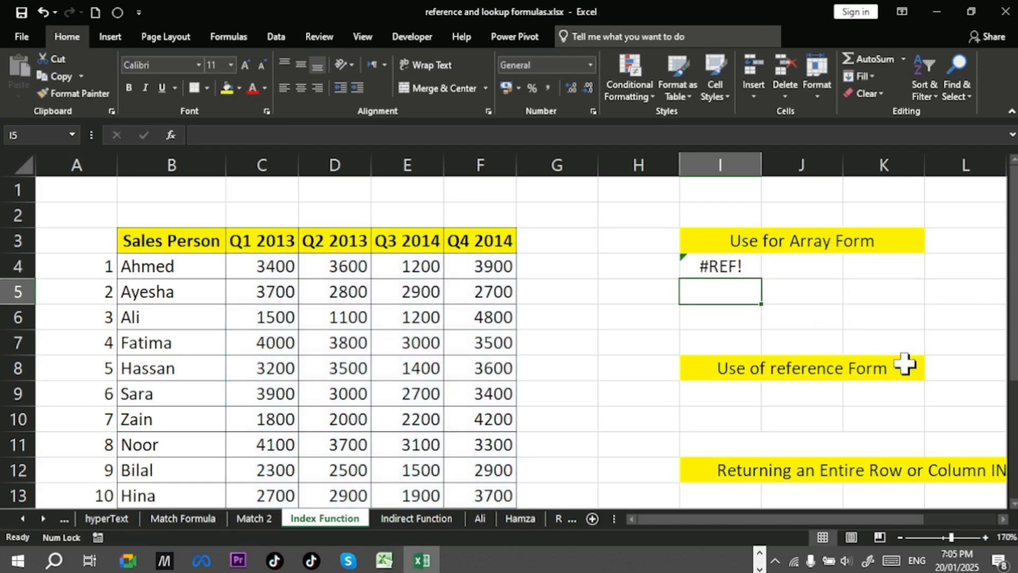
Step: Edit I4's formula to add an empty column argument, making it =INDEX(C4:F13,10,)
click(735, 260)
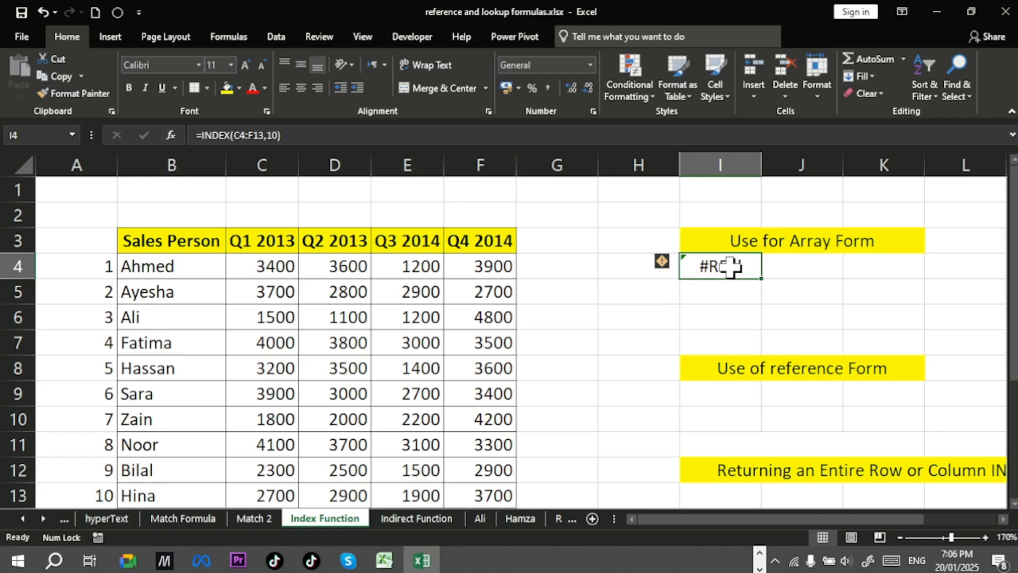
double_click(730, 266)
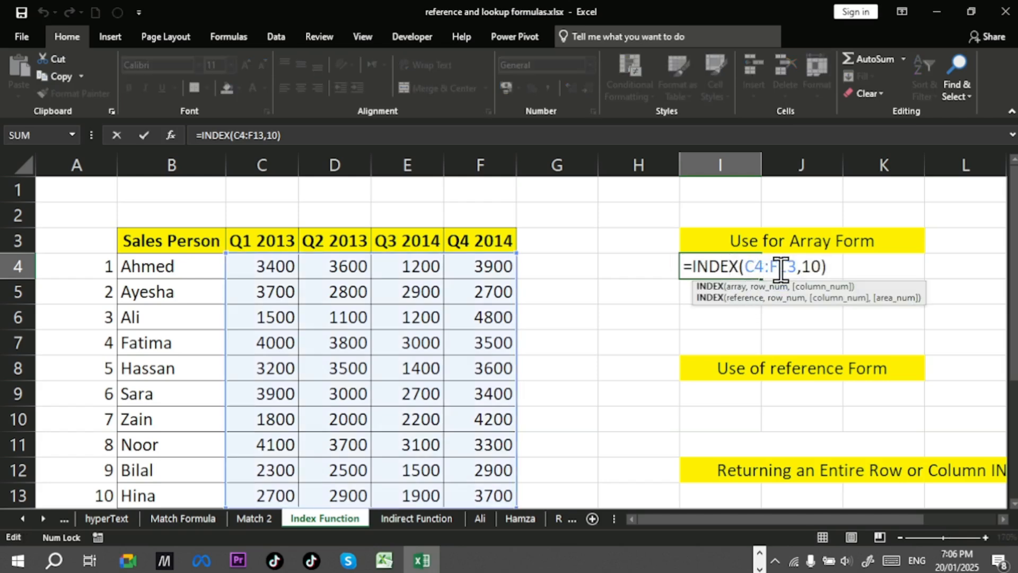
click(821, 267)
text(,)
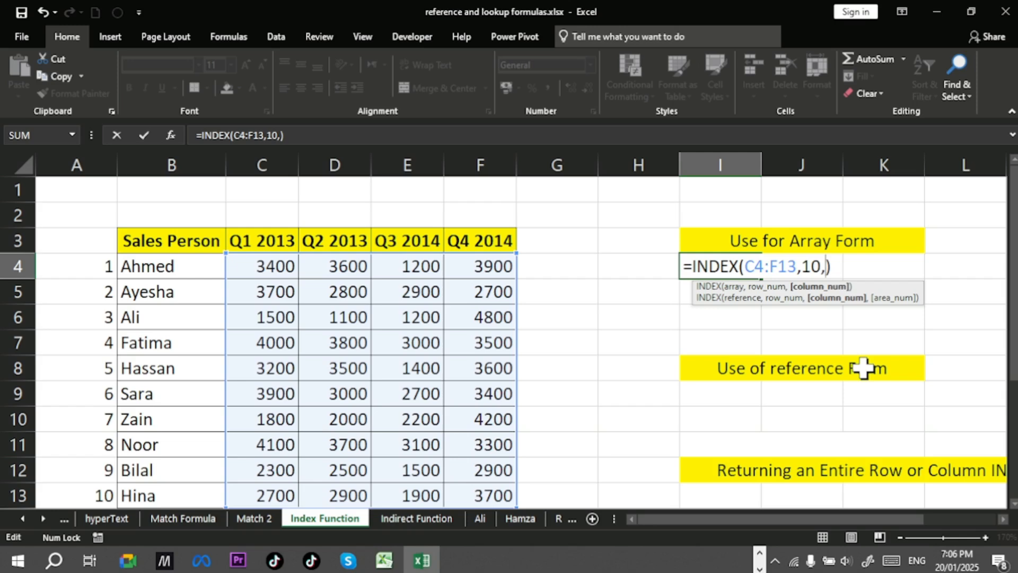
key(Return)
click(740, 266)
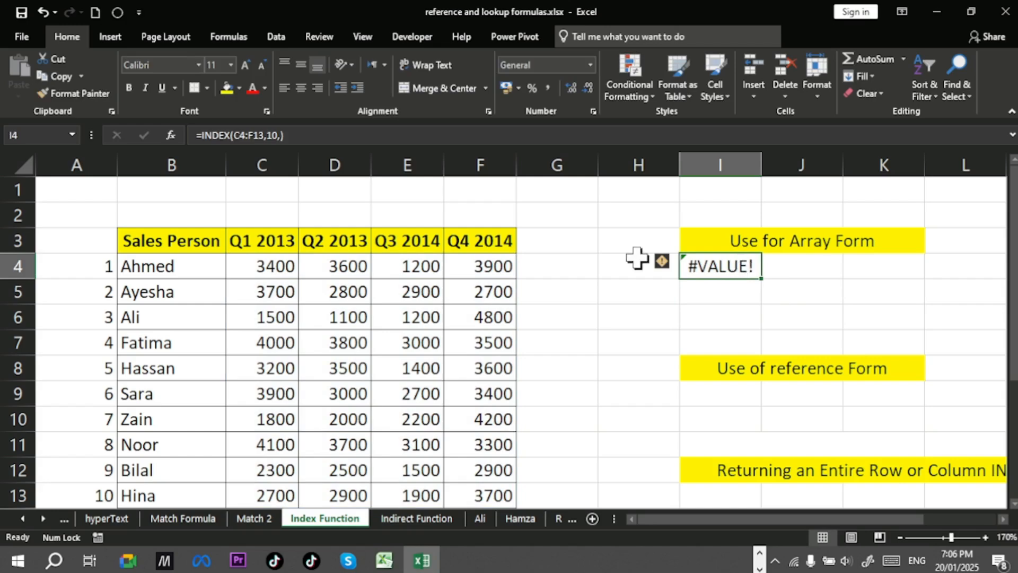
Step: Set the column argument in I4's formula to 1, giving =INDEX(C4:F13,10,1)
double_click(755, 265)
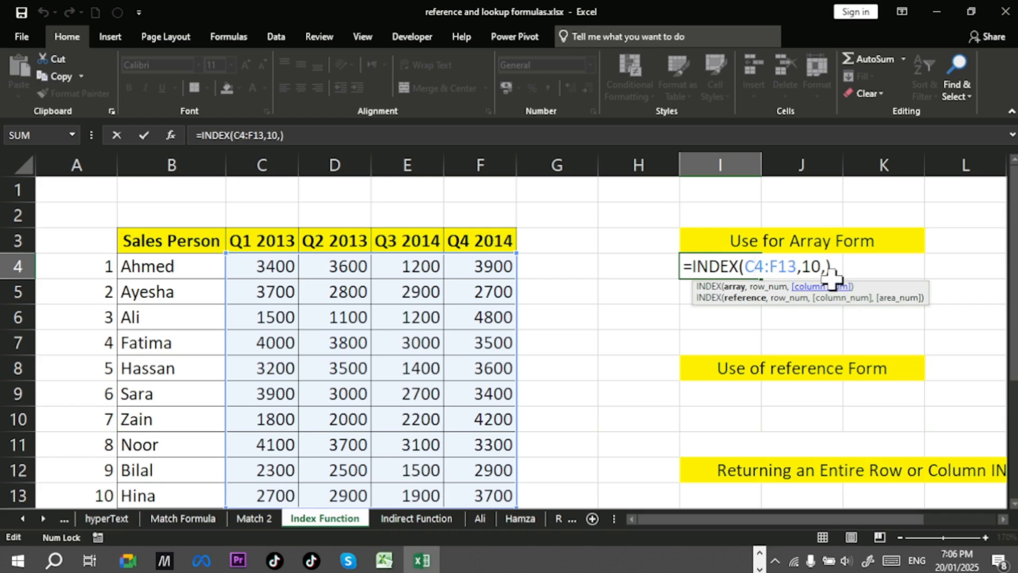
click(825, 265)
text(1)
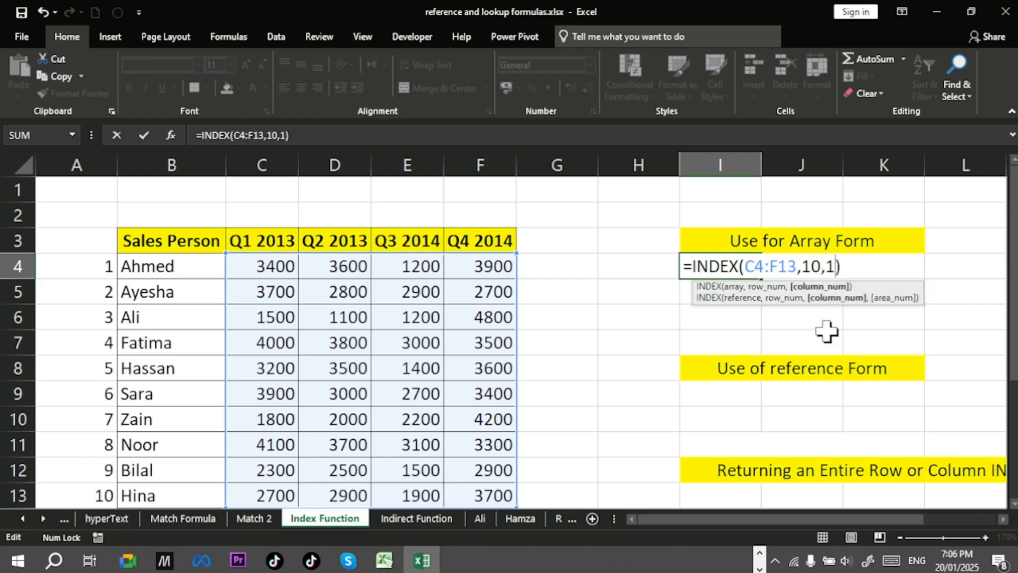
key(Return)
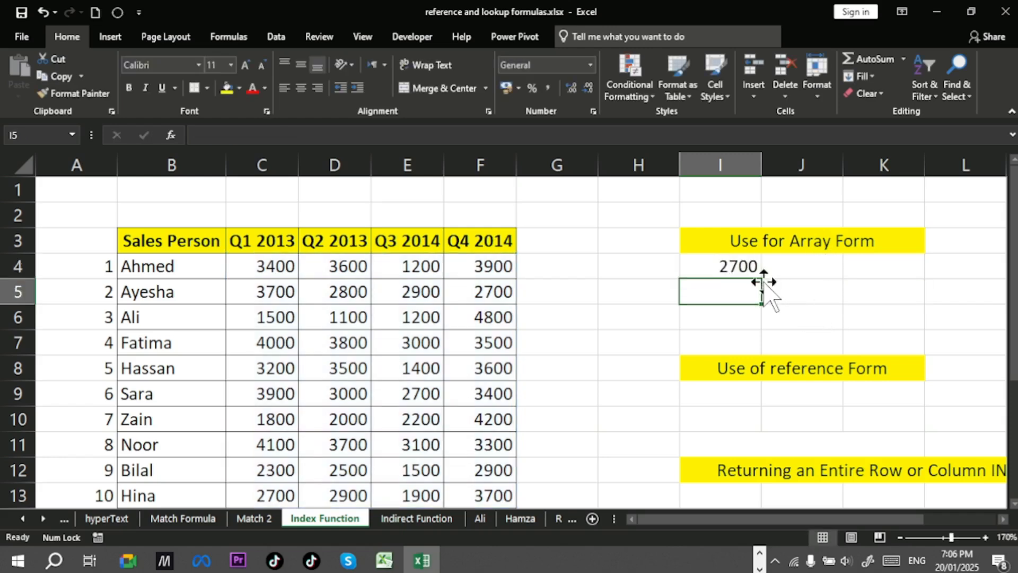
Step: Rewrite I4's formula as =INDEX(C4:C13,10), using only the Q1 2013 column as the array
click(748, 274)
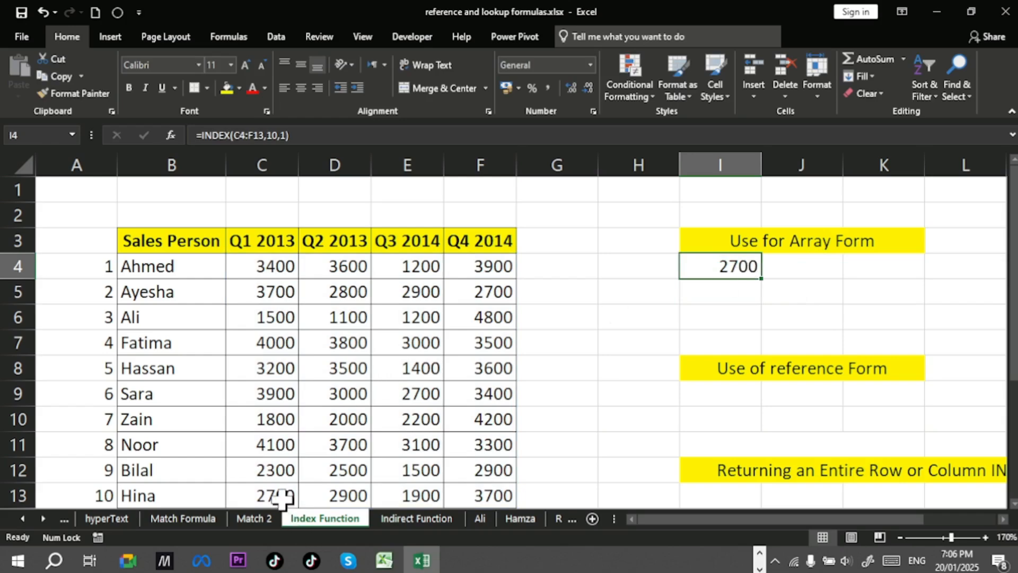
double_click(761, 268)
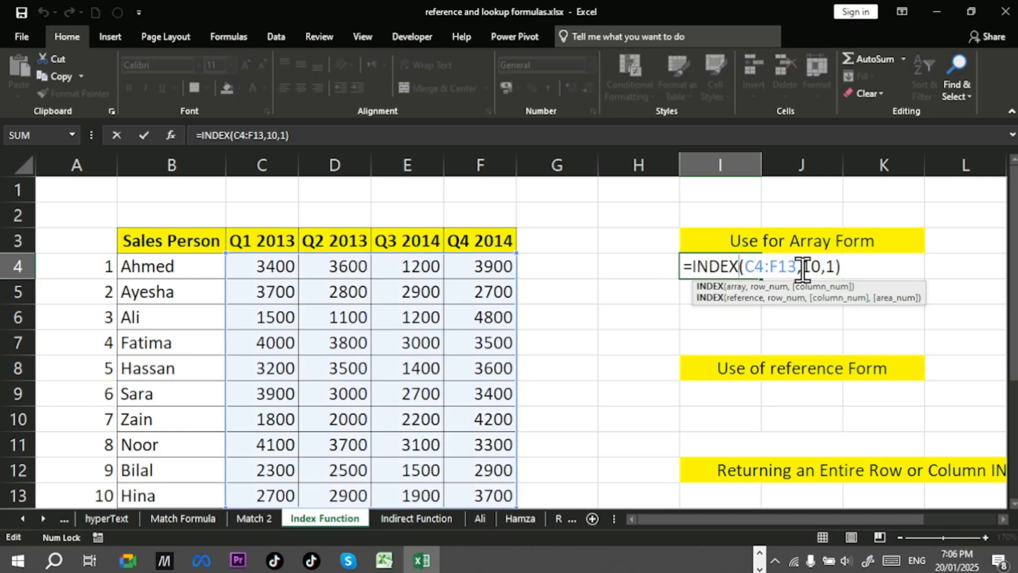
drag(796, 267, 745, 267)
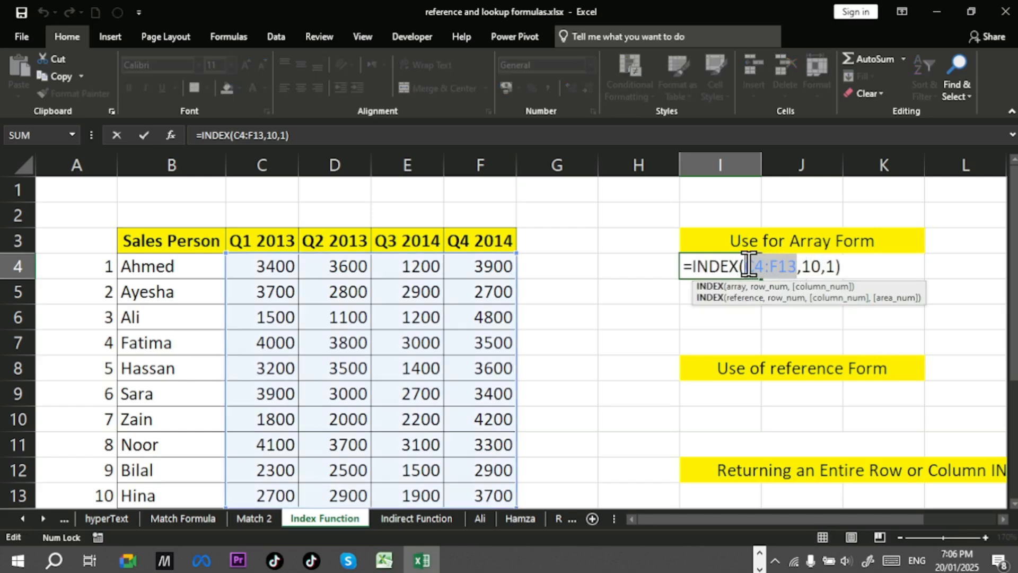
drag(834, 265, 749, 260)
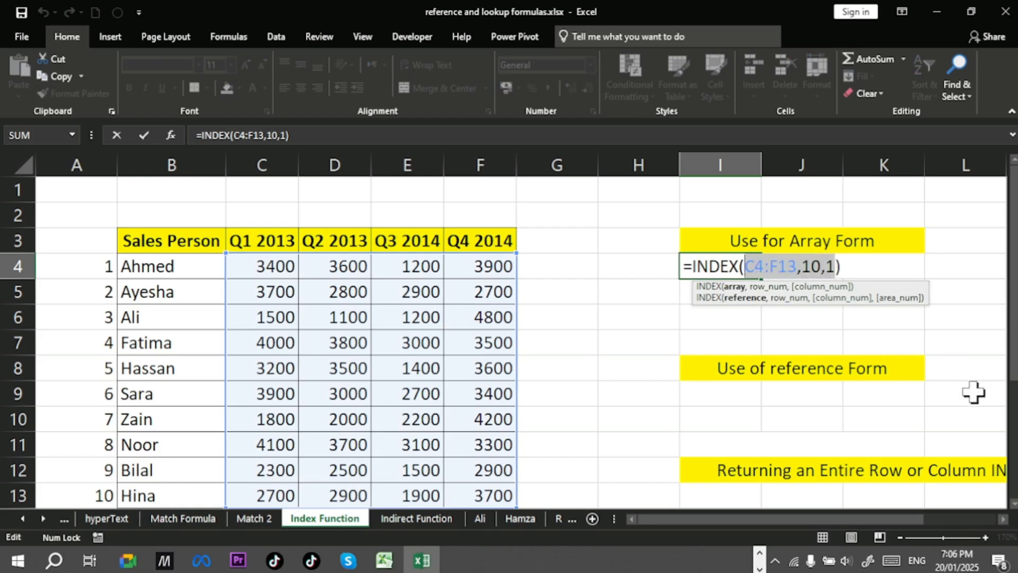
key(BackSpace)
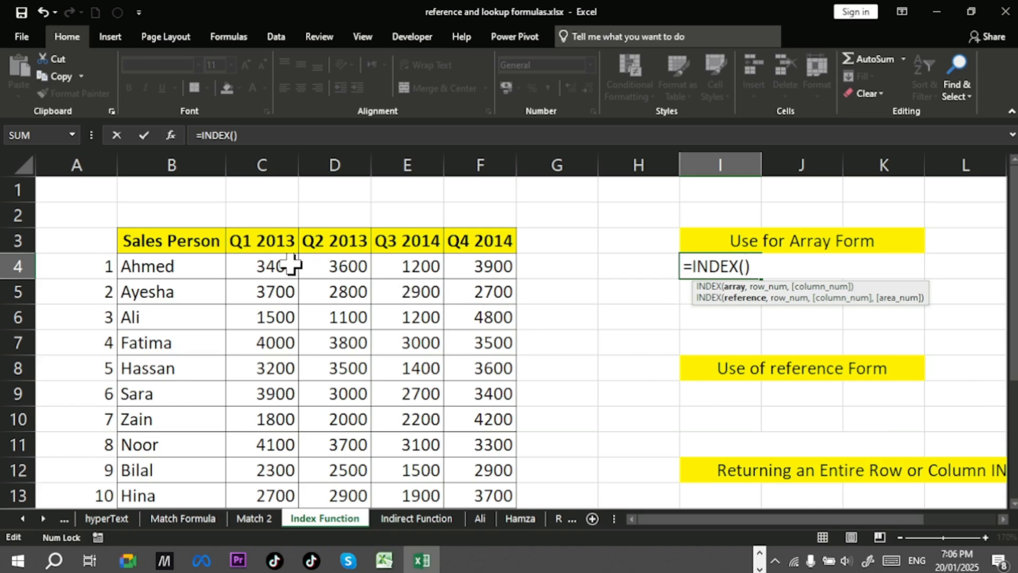
drag(291, 264, 275, 495)
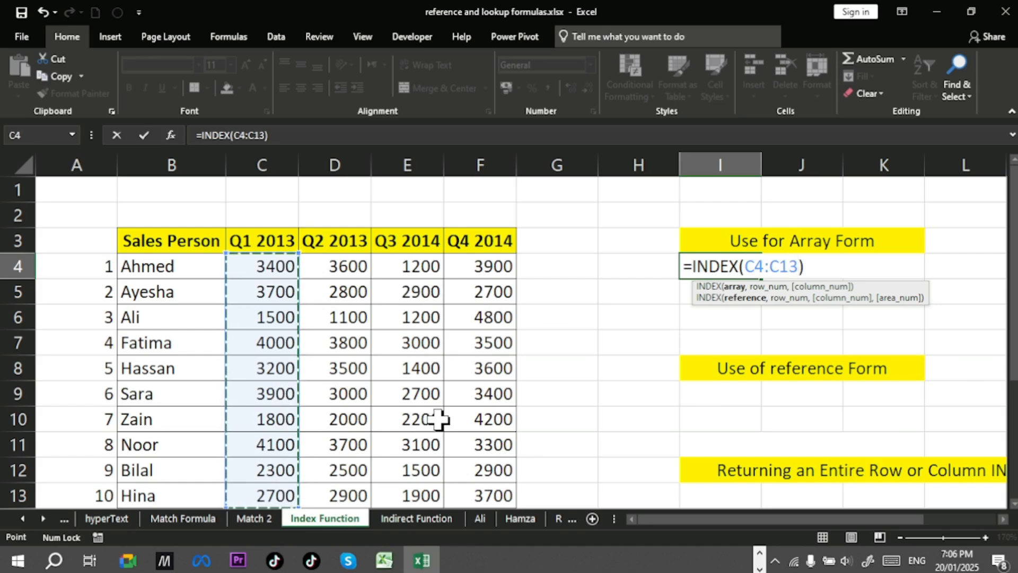
text(,)
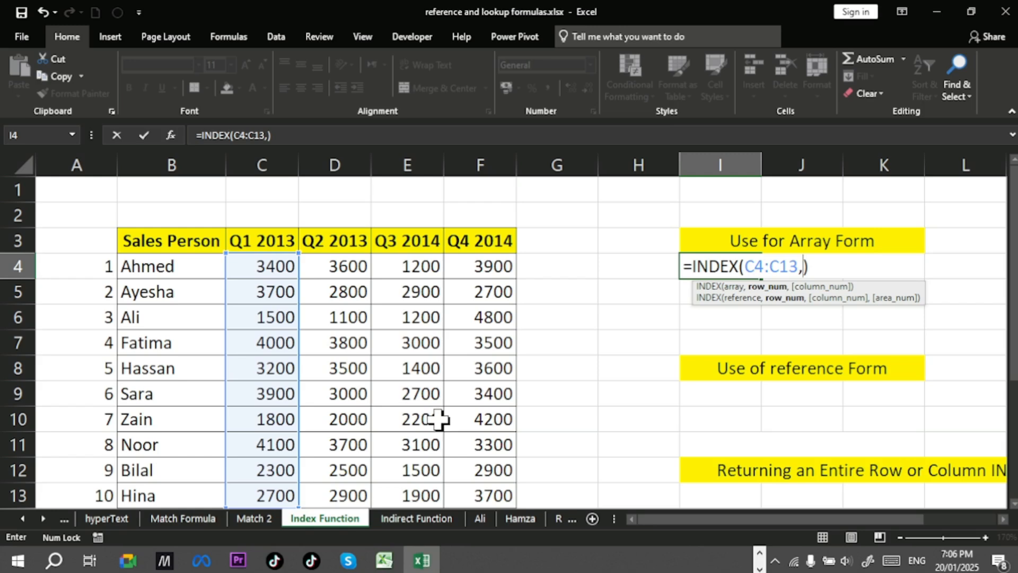
text(10)
key(Return)
Step: Rewrite I4's formula as =INDEX(C4:F4,2), using Ahmed's sales row as the array
click(733, 267)
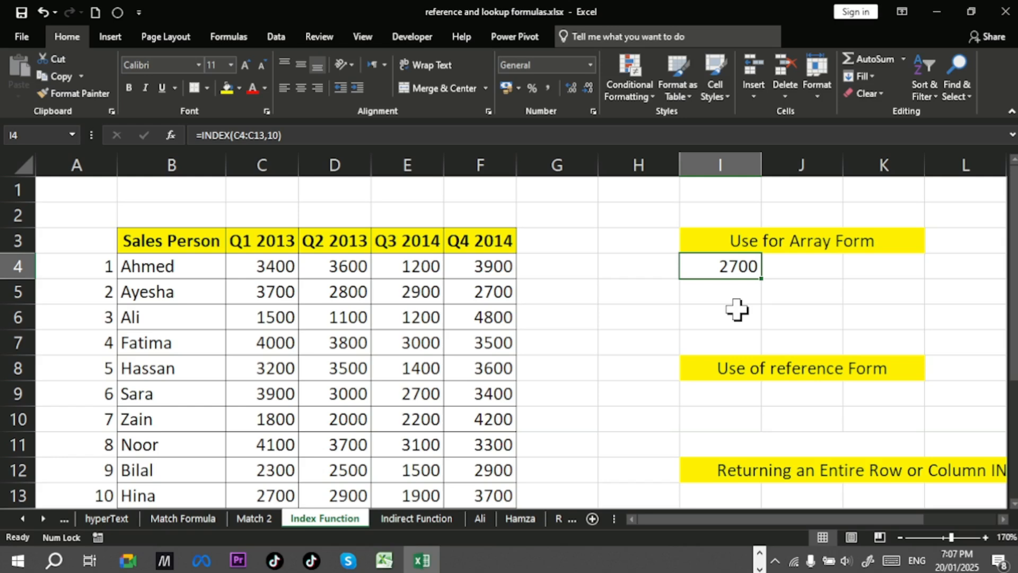
double_click(712, 266)
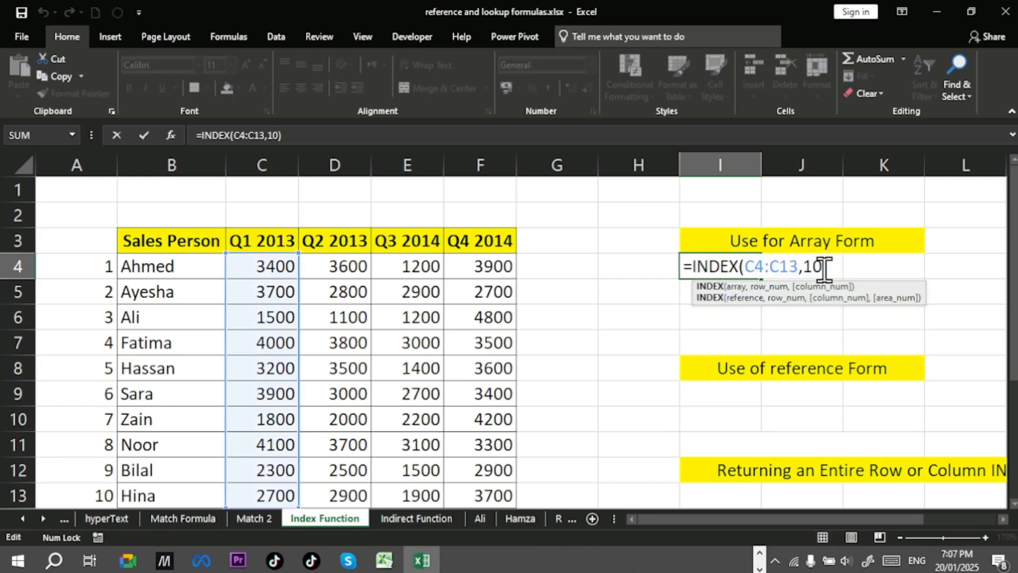
drag(825, 266, 744, 263)
click(798, 268)
key(BackSpace)
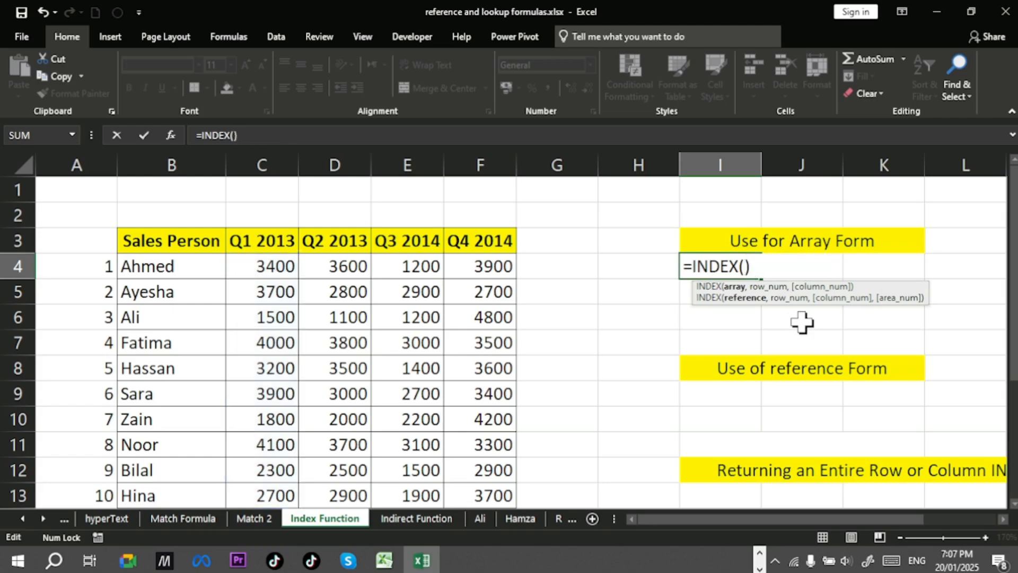
click(273, 260)
drag(273, 260, 493, 263)
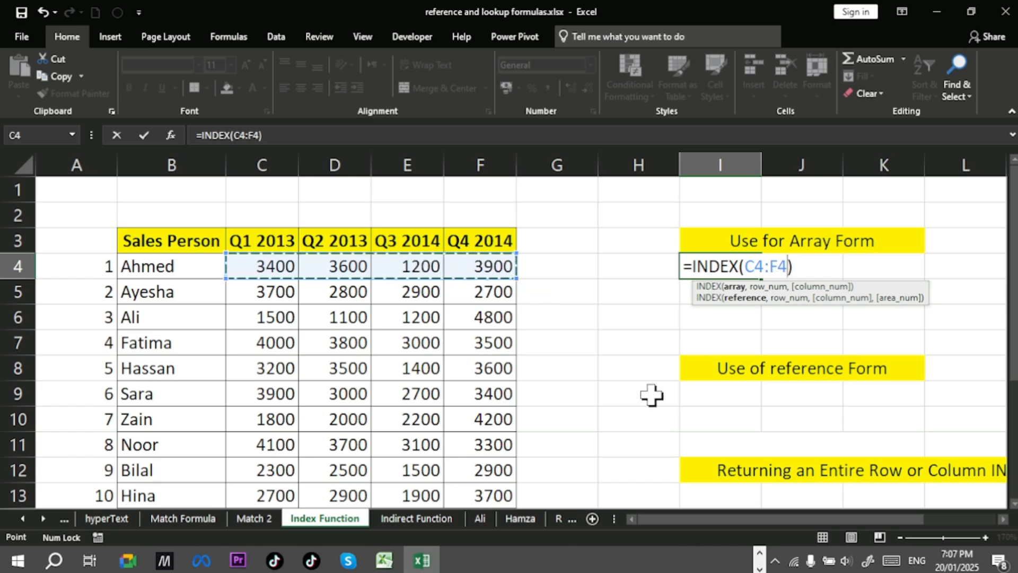
text(,)
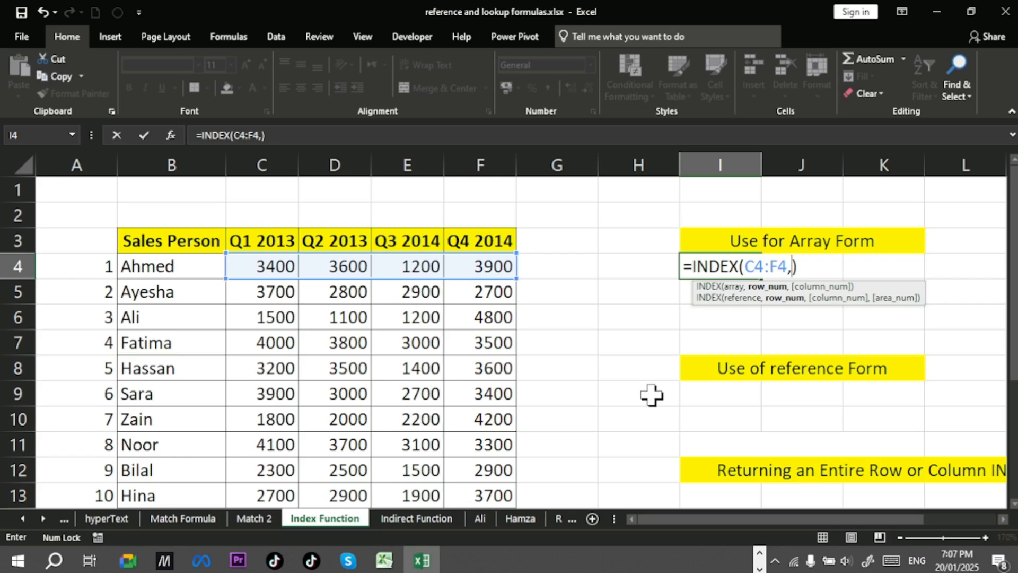
text(2)
key(Return)
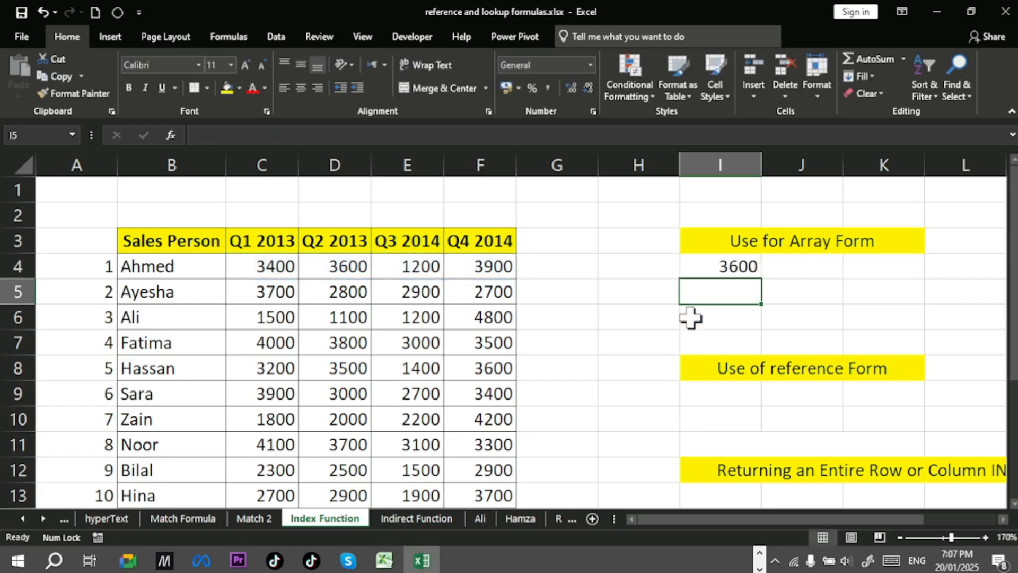
Step: Change I4's formula to =INDEX(C4:F4,,1), leaving the row argument empty and setting the column to 1
click(752, 267)
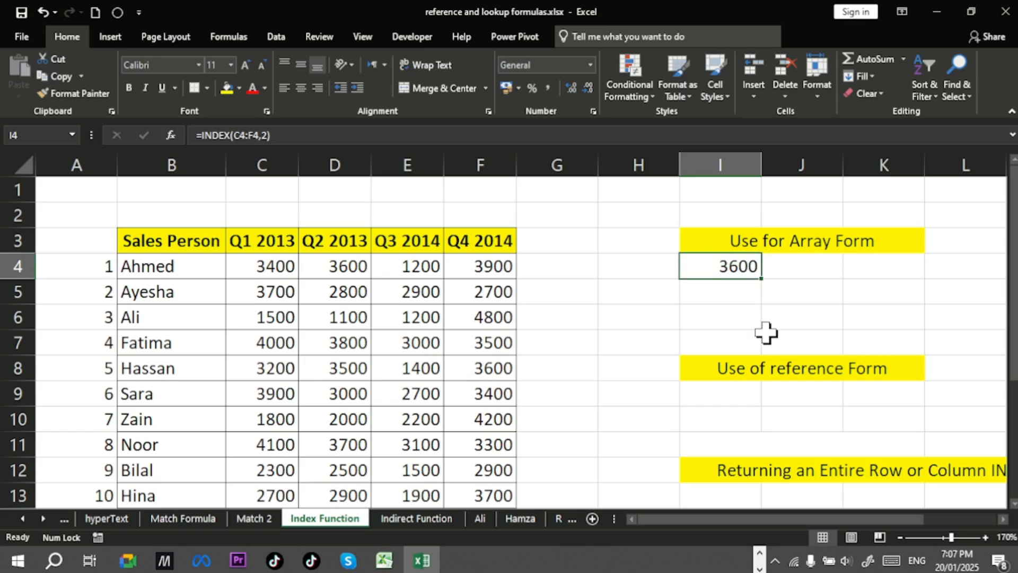
double_click(713, 266)
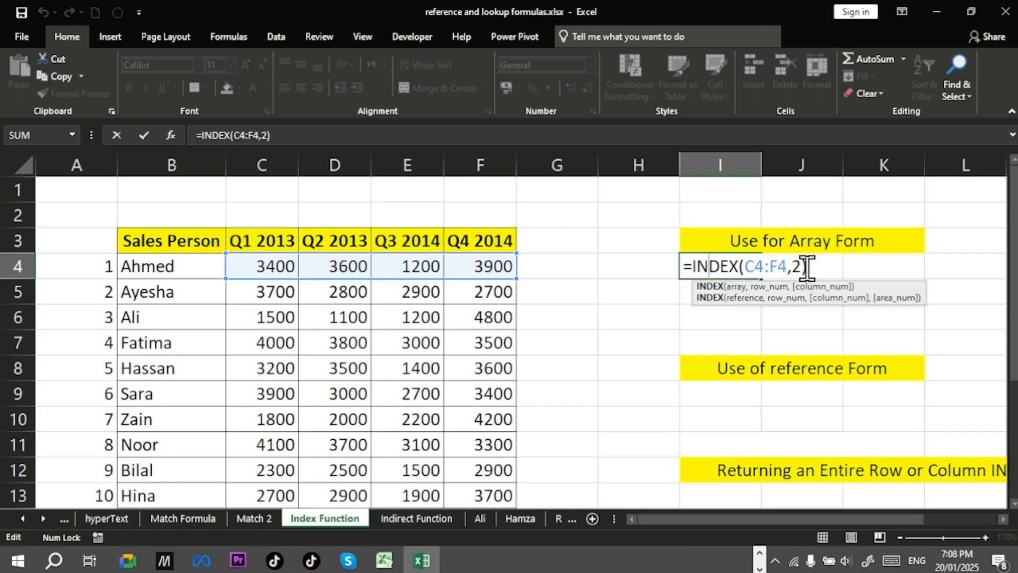
text())
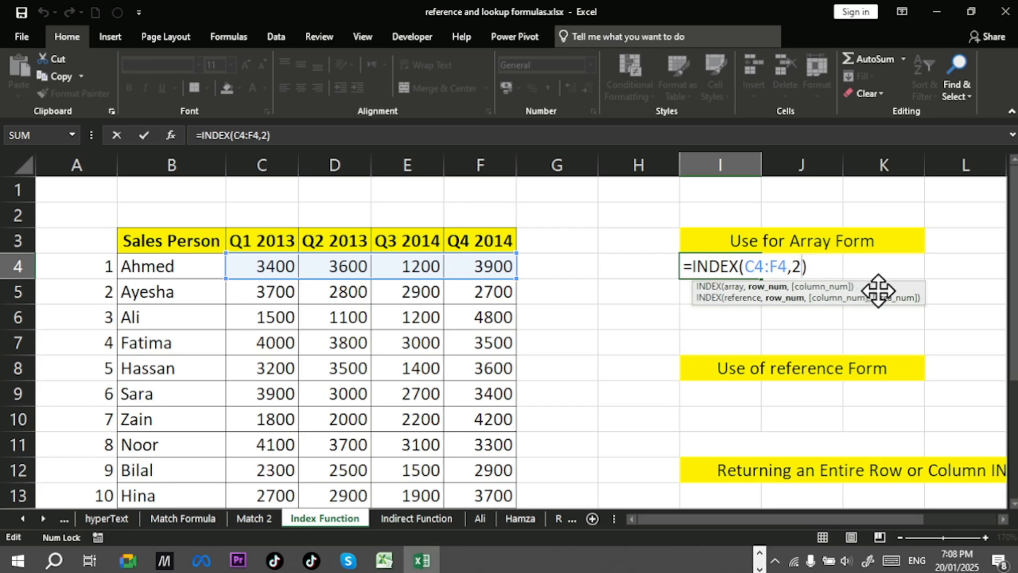
key(BackSpace)
text(,1)
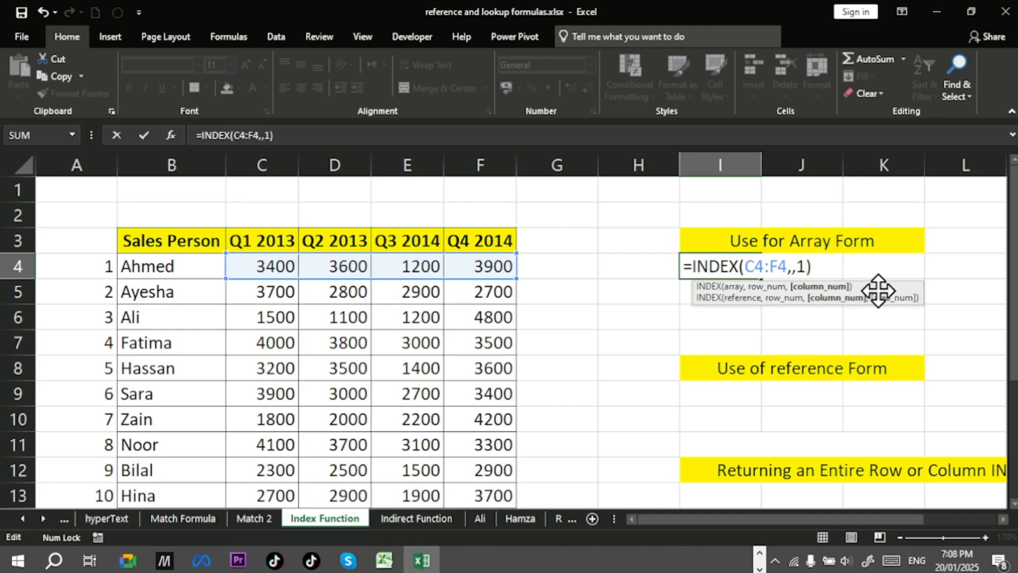
key(Return)
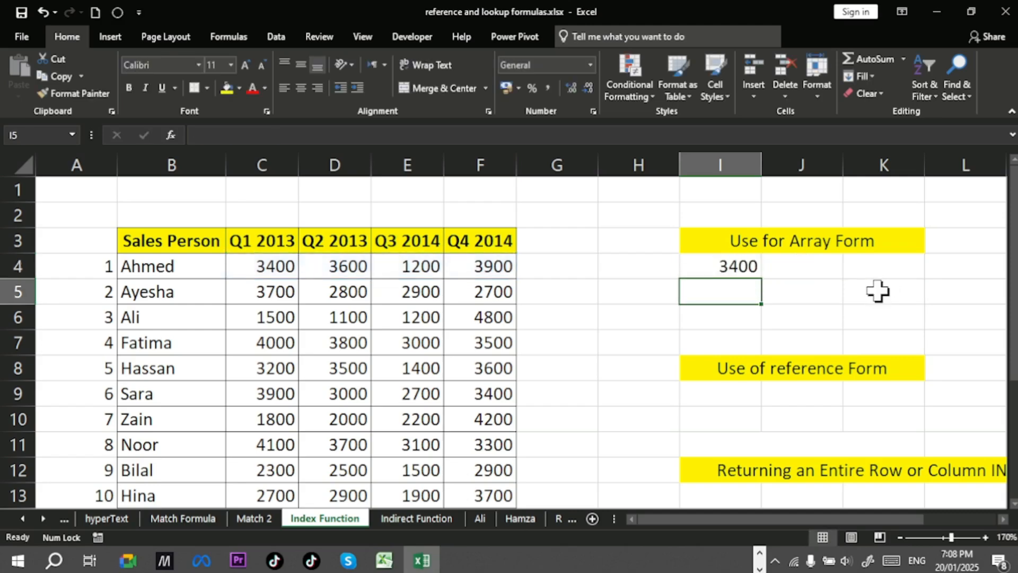
Step: Set the column argument in I4's formula to 3, giving =INDEX(C4:F4,,3)
click(749, 267)
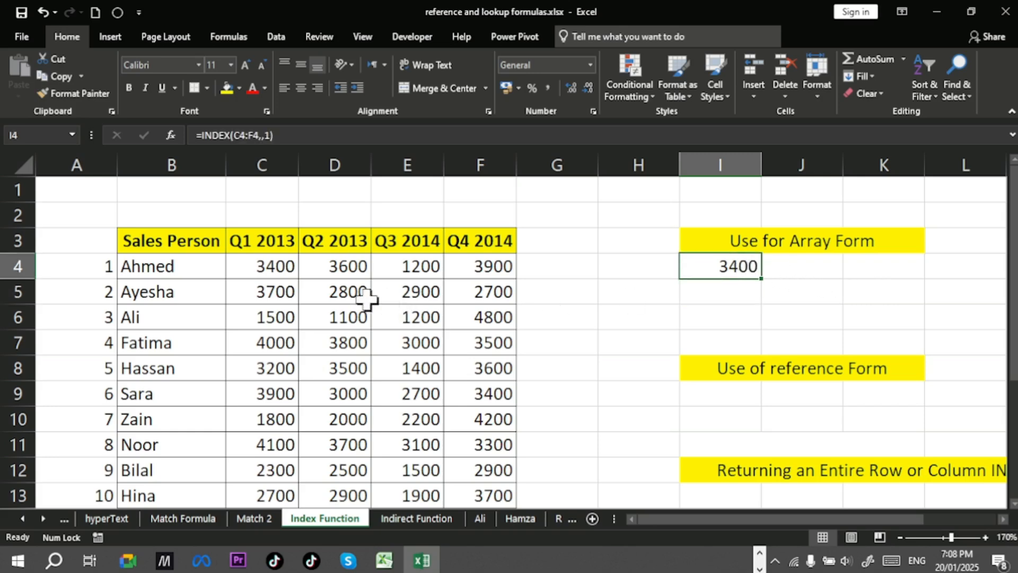
double_click(747, 267)
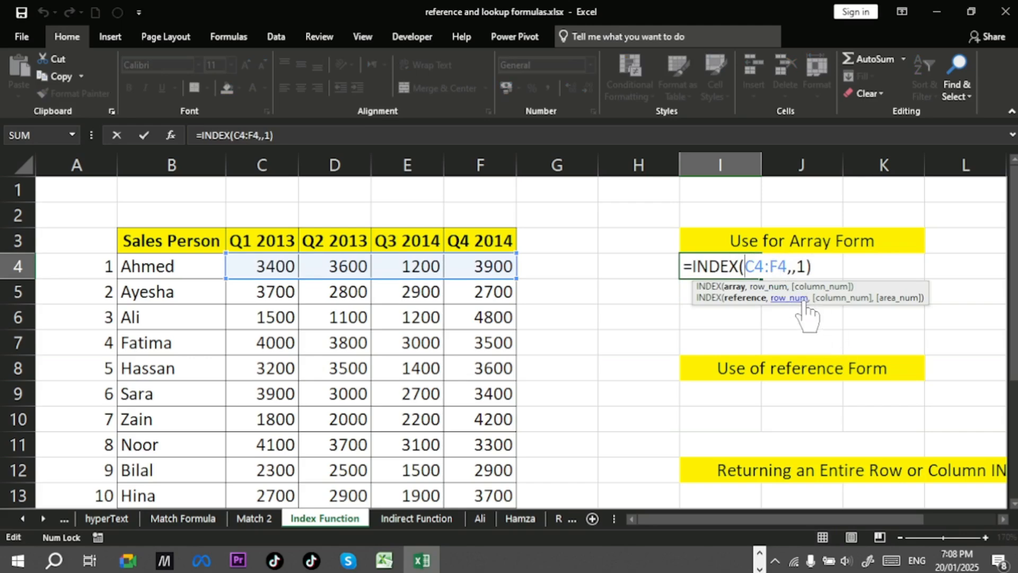
click(804, 265)
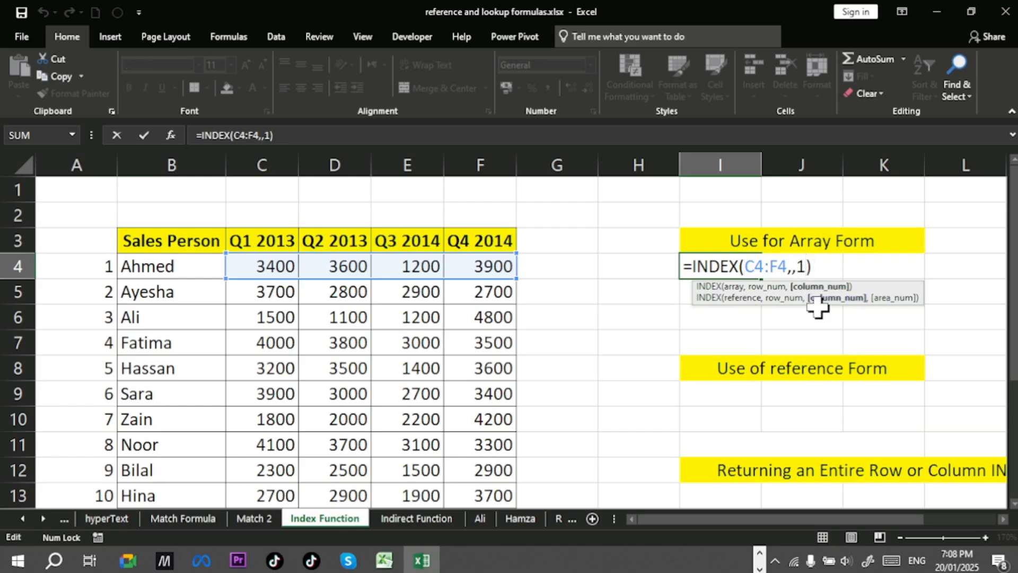
key(BackSpace)
text(3)
key(Return)
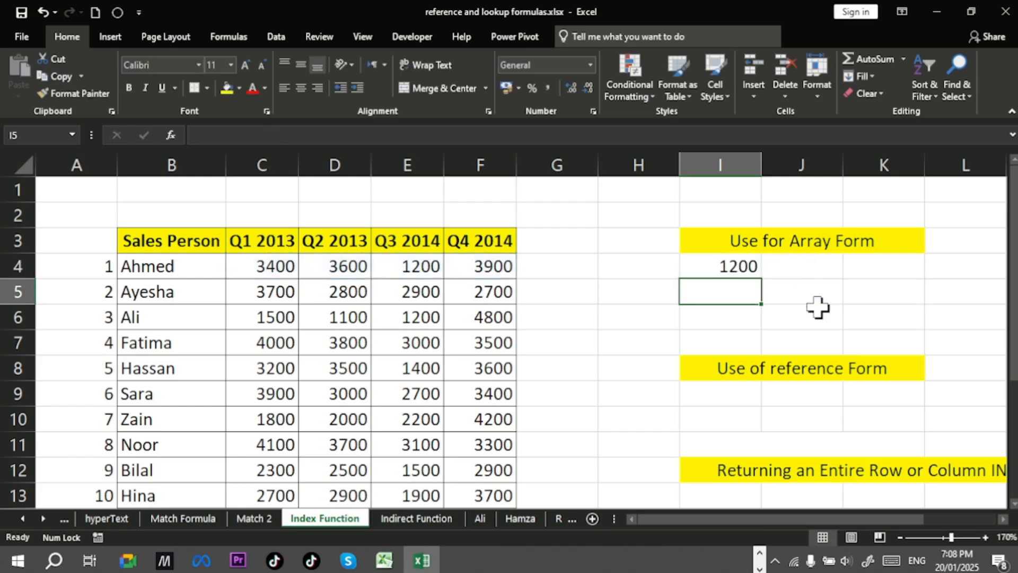
Step: Rewrite I4's formula as =INDEX(C4:F13,5,2) over the full quarterly sales range
key(Up)
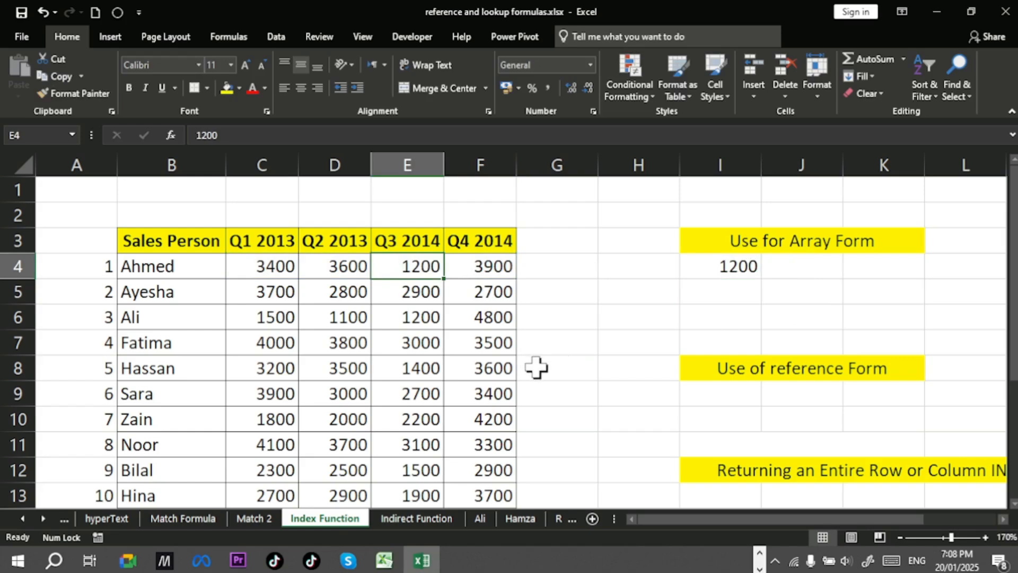
double_click(726, 265)
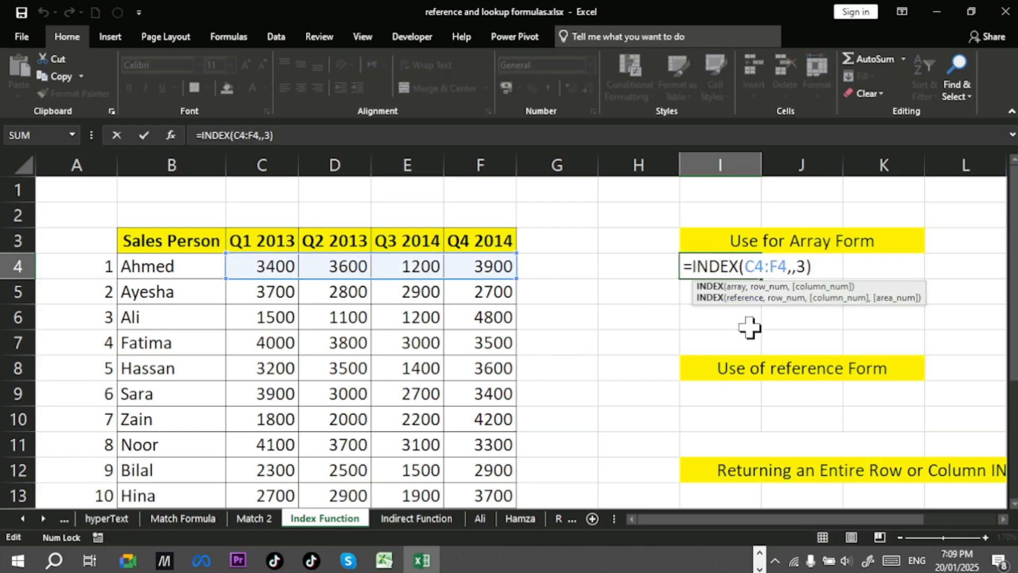
drag(743, 265, 814, 265)
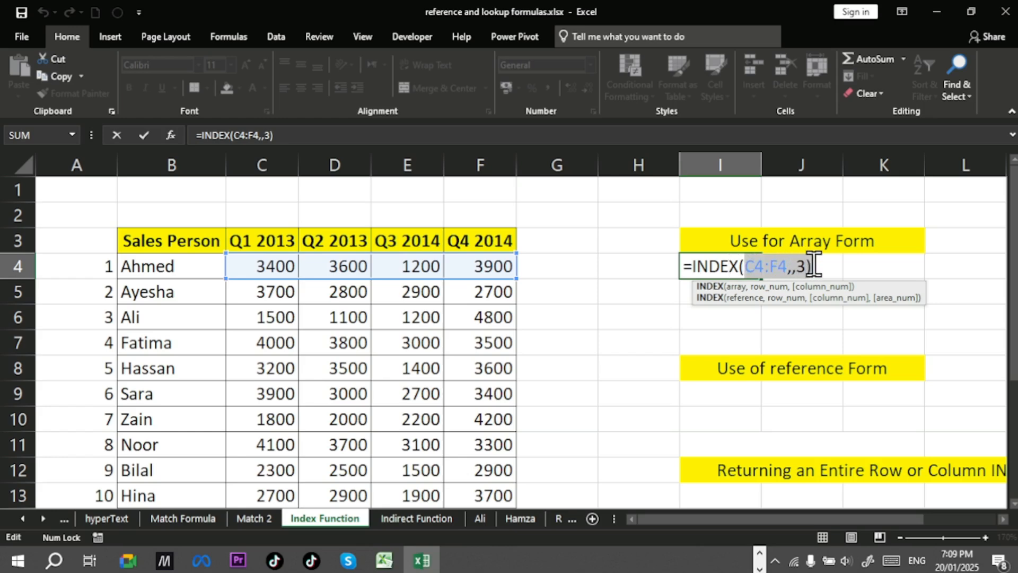
key(BackSpace)
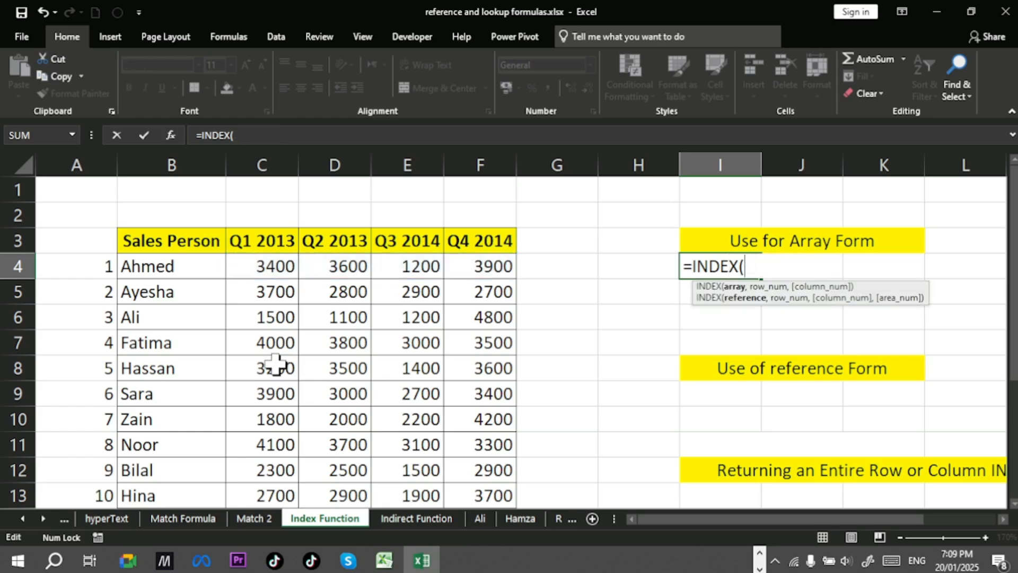
drag(273, 256, 502, 490)
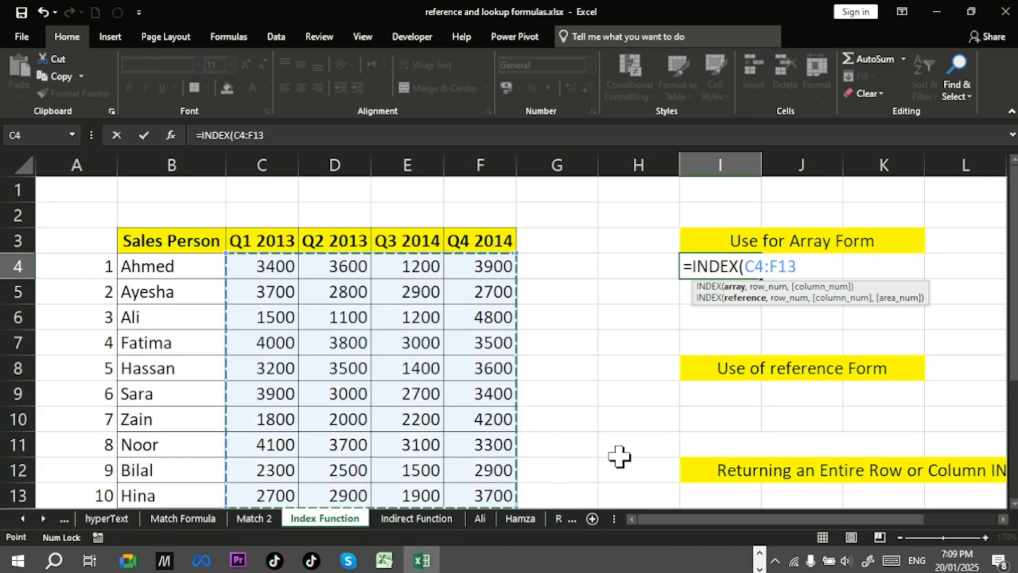
text(,)
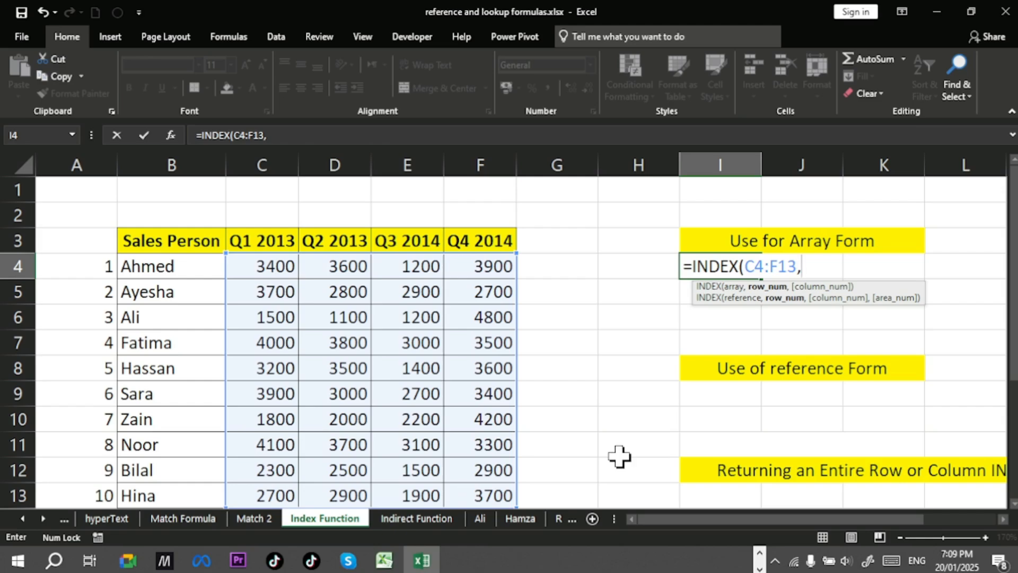
text(5,)
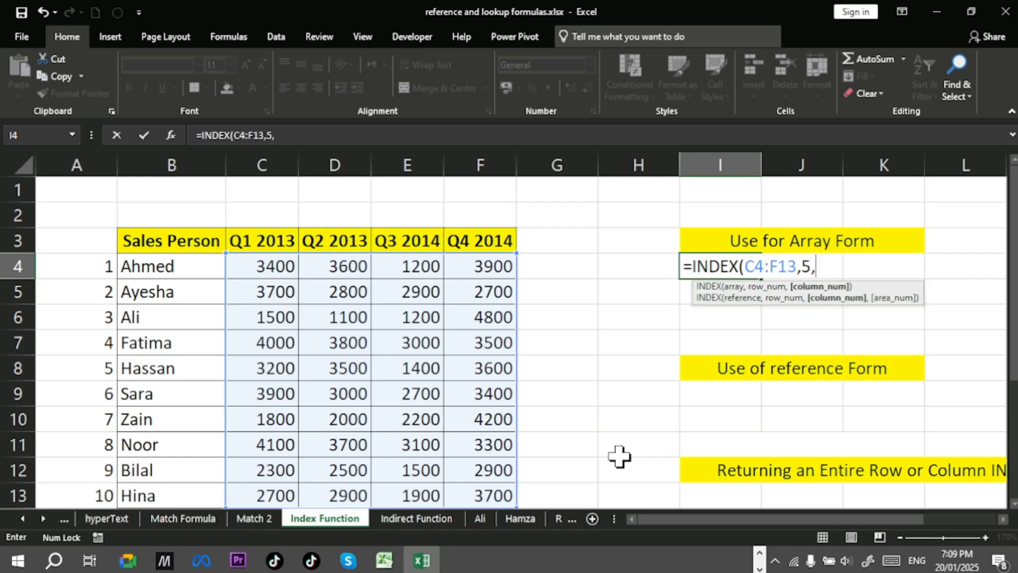
text(2)
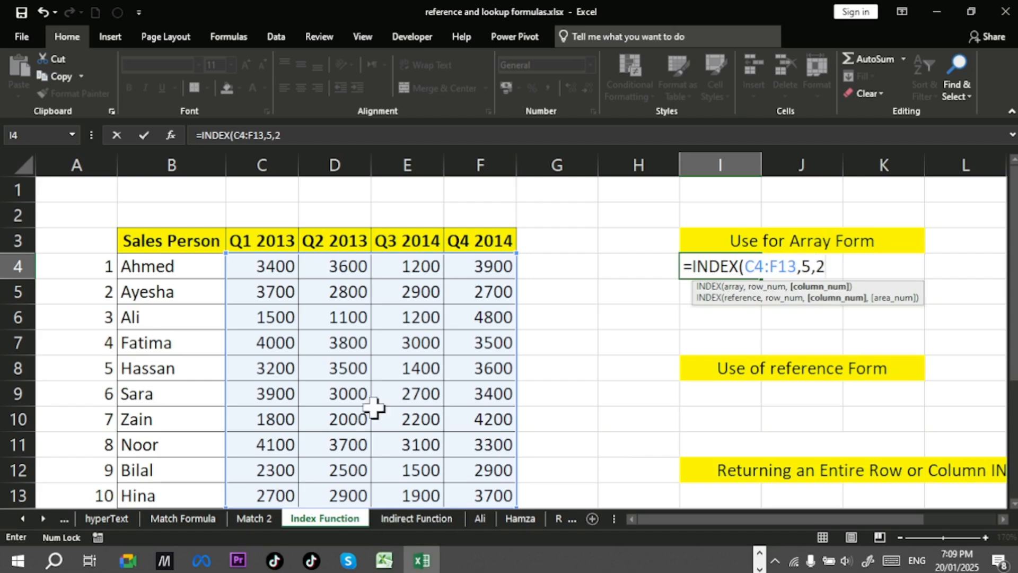
text())
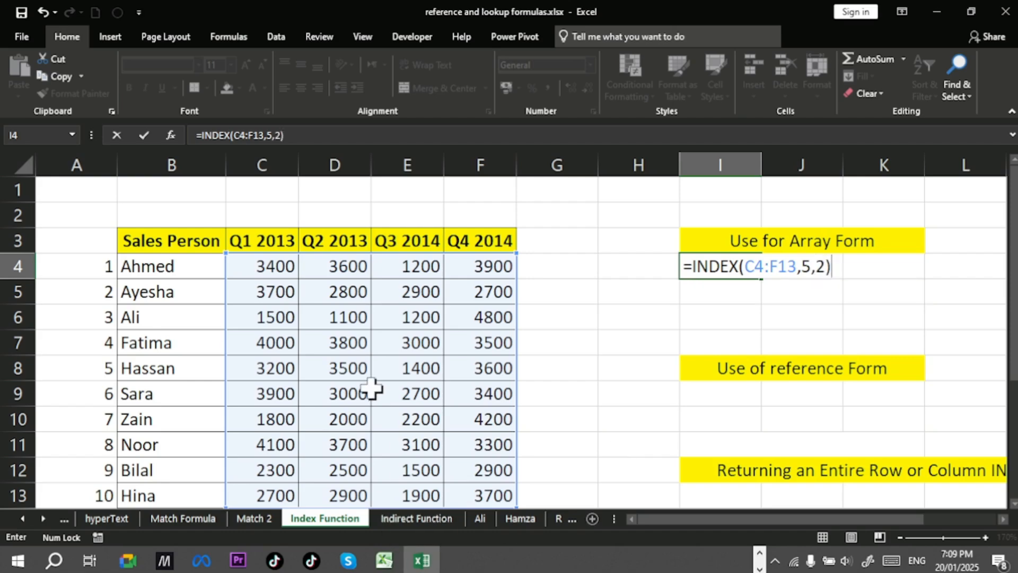
key(Return)
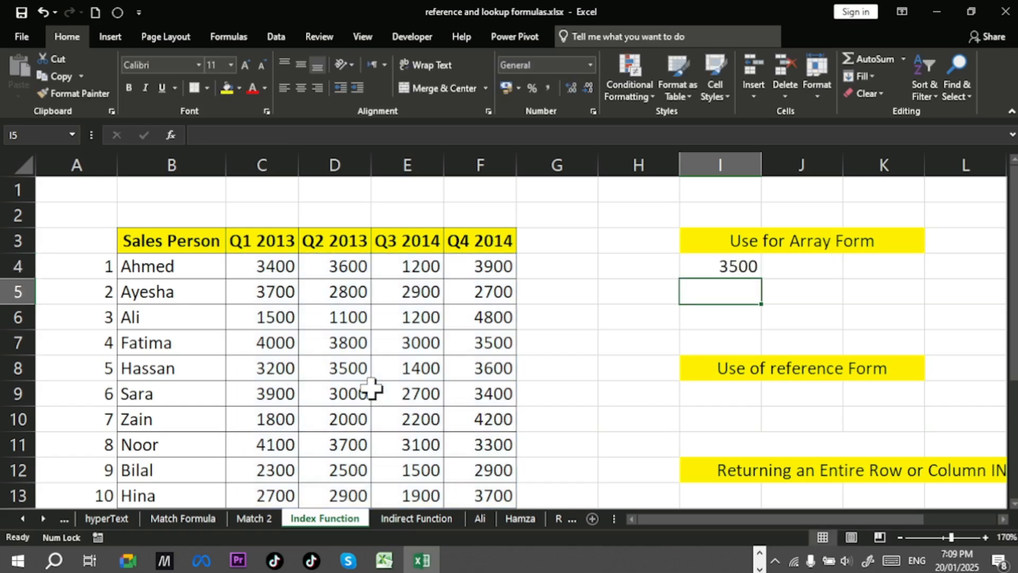
Step: Examine I4's formula and highlight Hassan's sales row while stepping through the formula's range argument
click(727, 273)
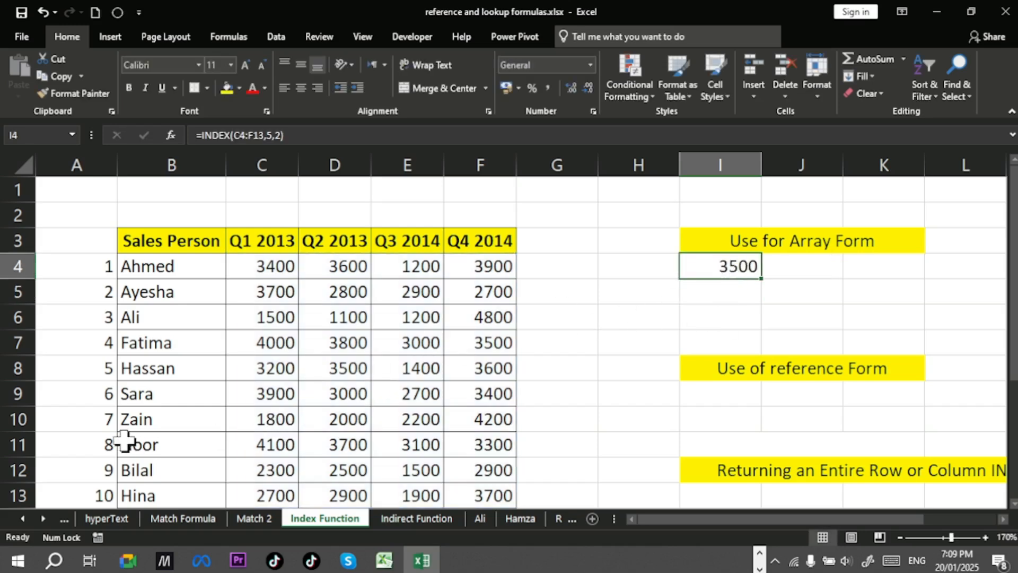
drag(129, 369, 496, 363)
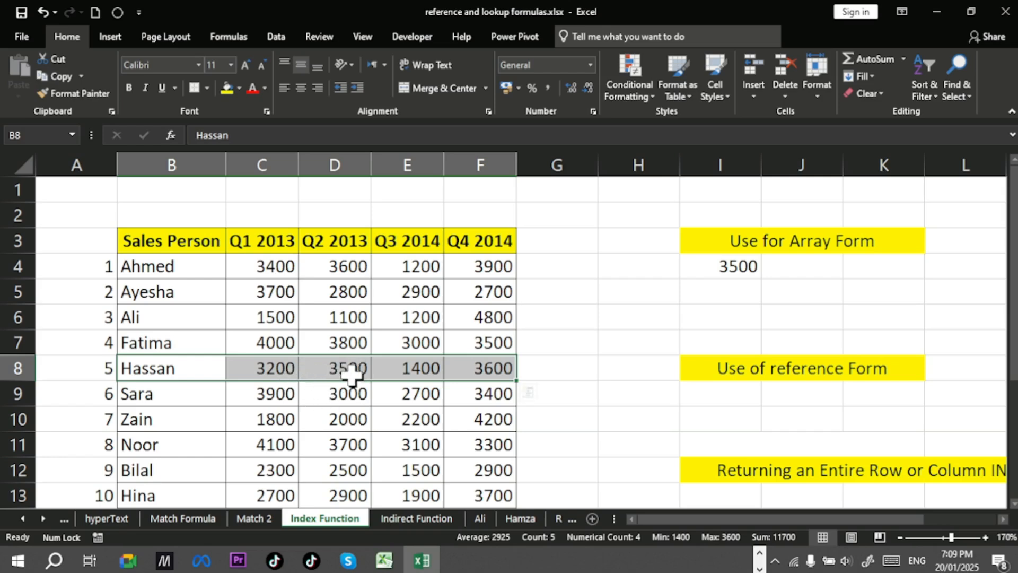
double_click(738, 267)
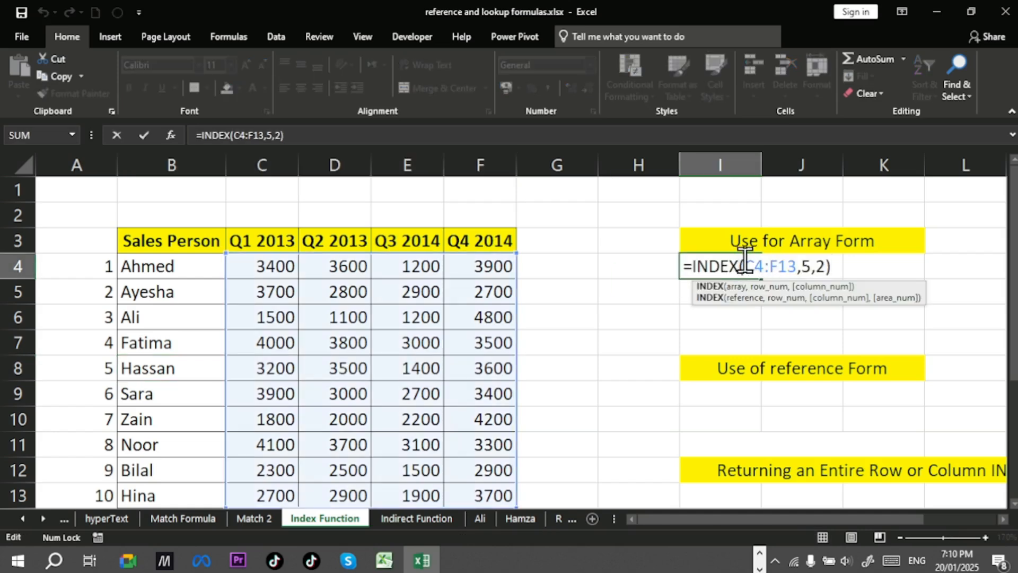
drag(743, 260, 830, 265)
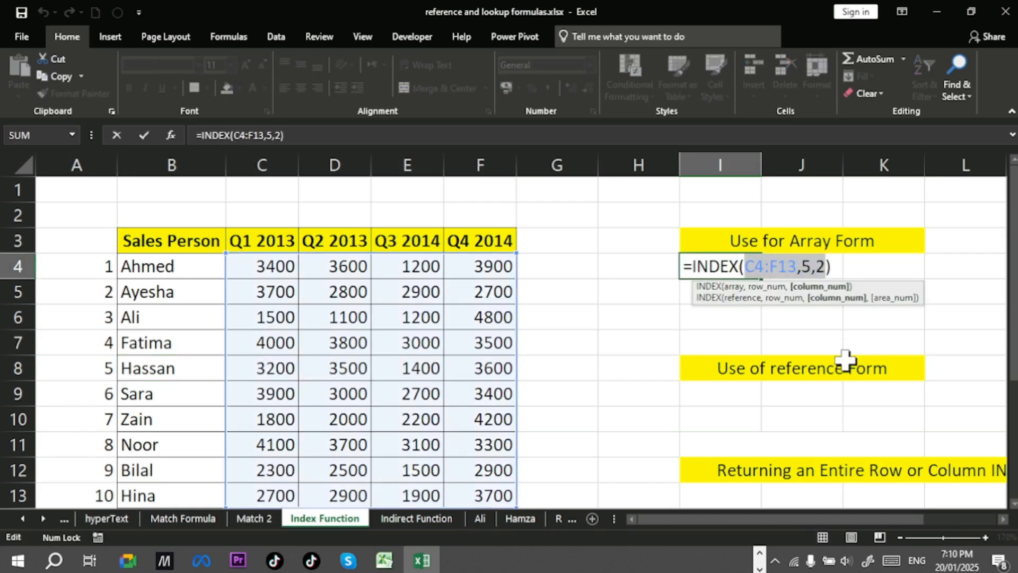
key(Return)
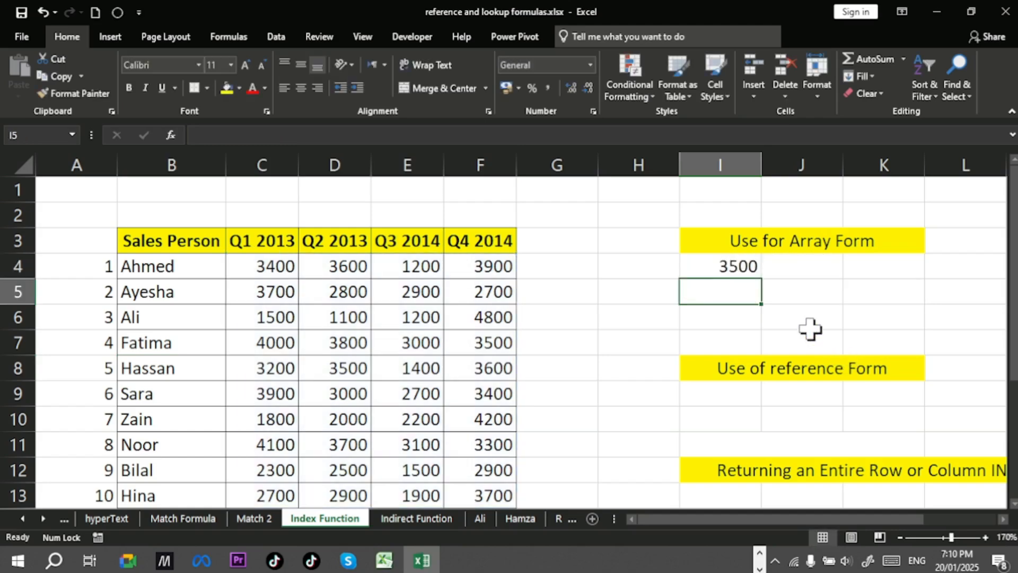
Step: Rewrite I4's formula as =INDEX(B4:F13,9,1), using the table including the Sales Person column as the array
click(756, 266)
double_click(752, 265)
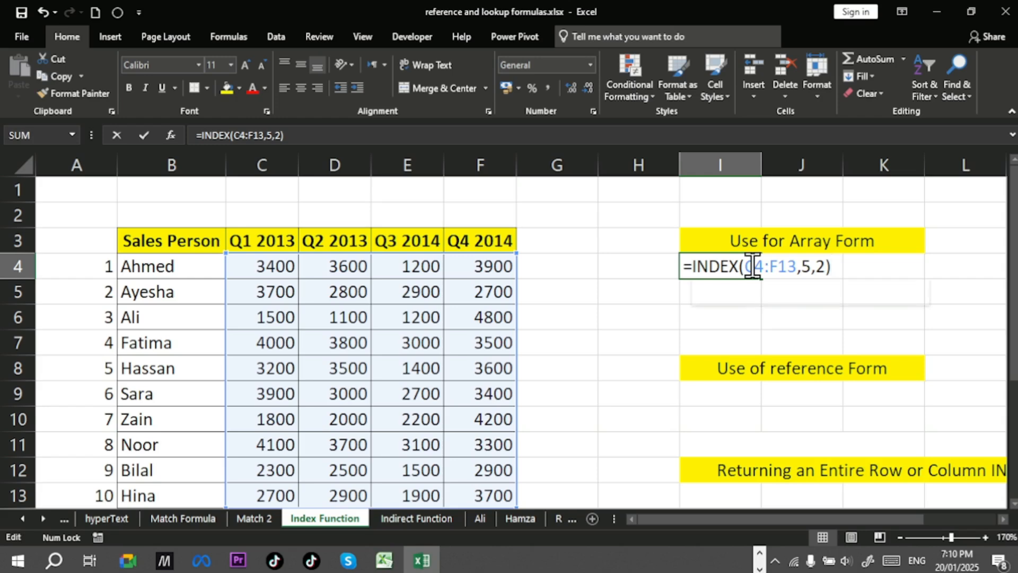
drag(746, 265, 826, 267)
key(BackSpace)
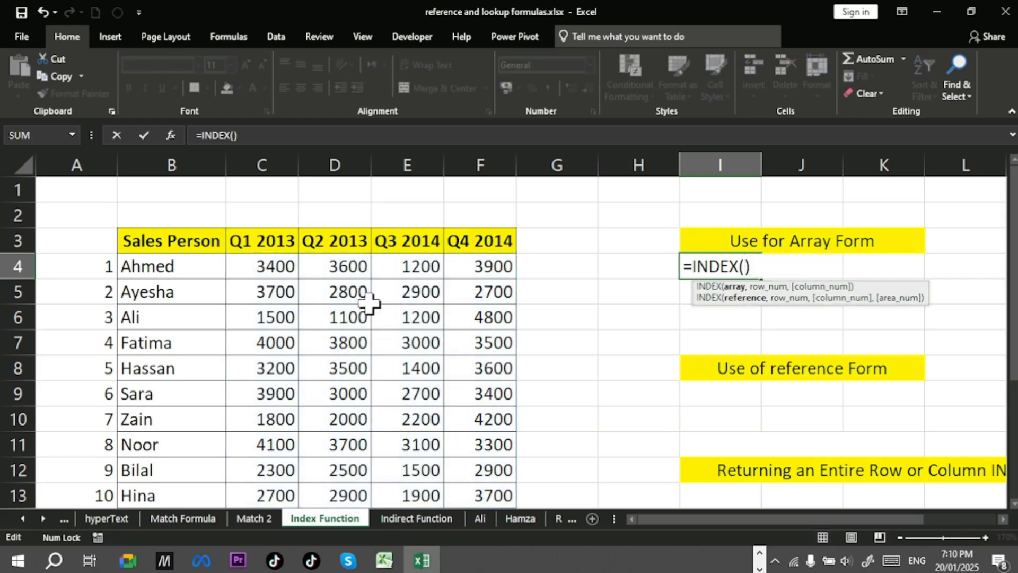
click(205, 267)
drag(249, 273, 499, 489)
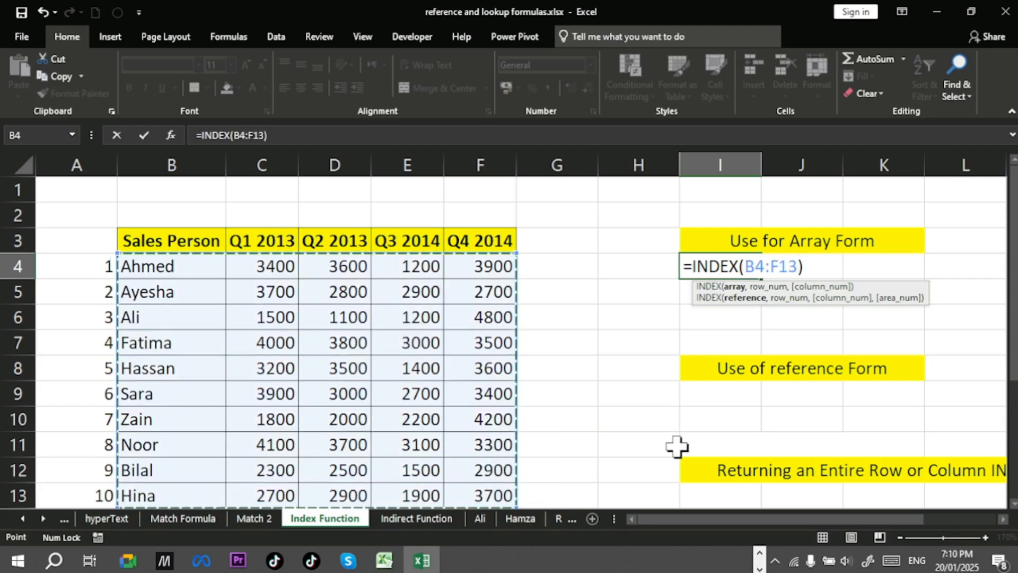
text(,)
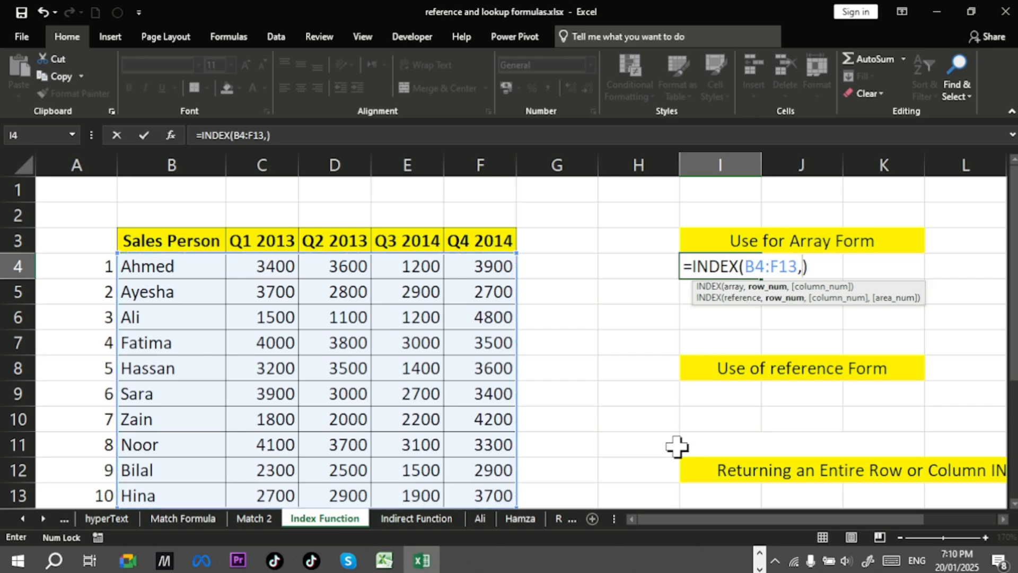
text(9,1)
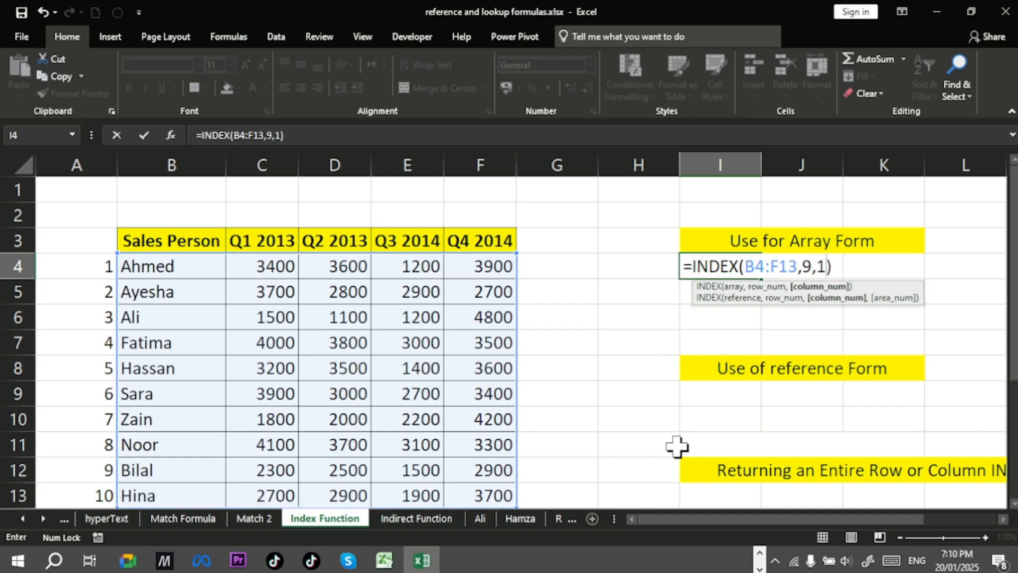
key(Return)
Step: Review I4's formula against the highlighted B4:F13 table range, then select I9 under the reference form heading
click(717, 264)
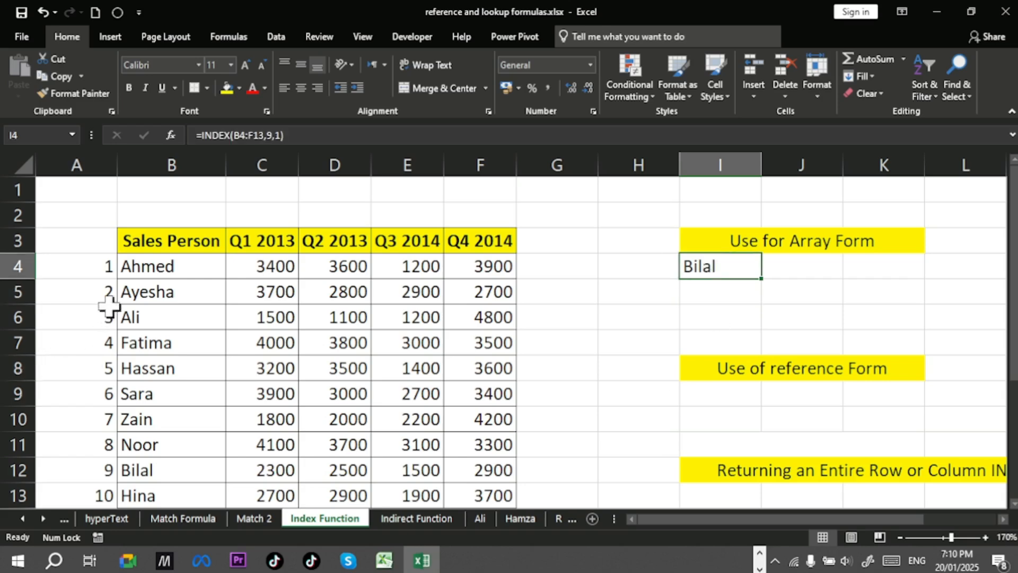
drag(159, 265, 498, 501)
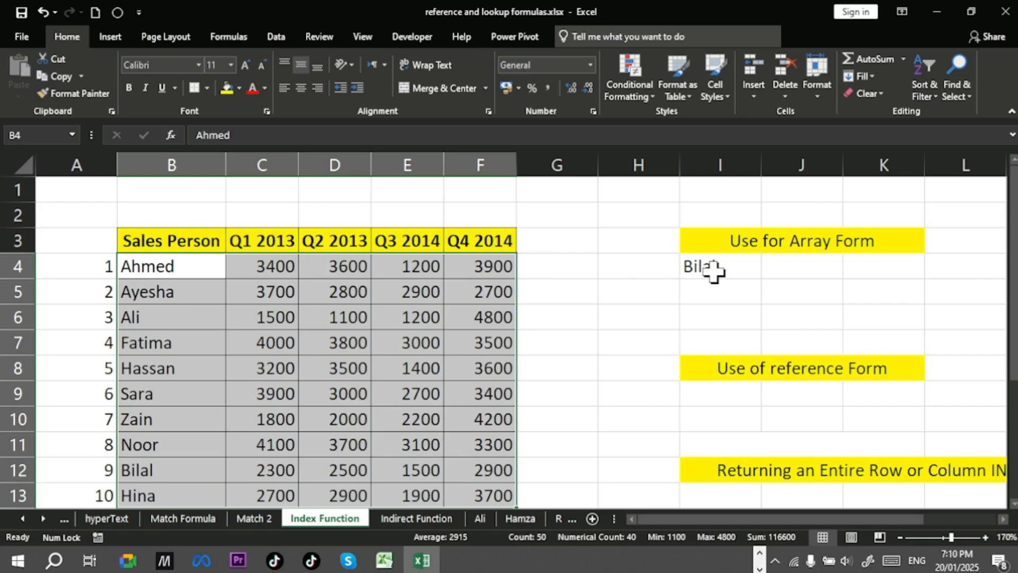
scroll(822, 331, down, 1)
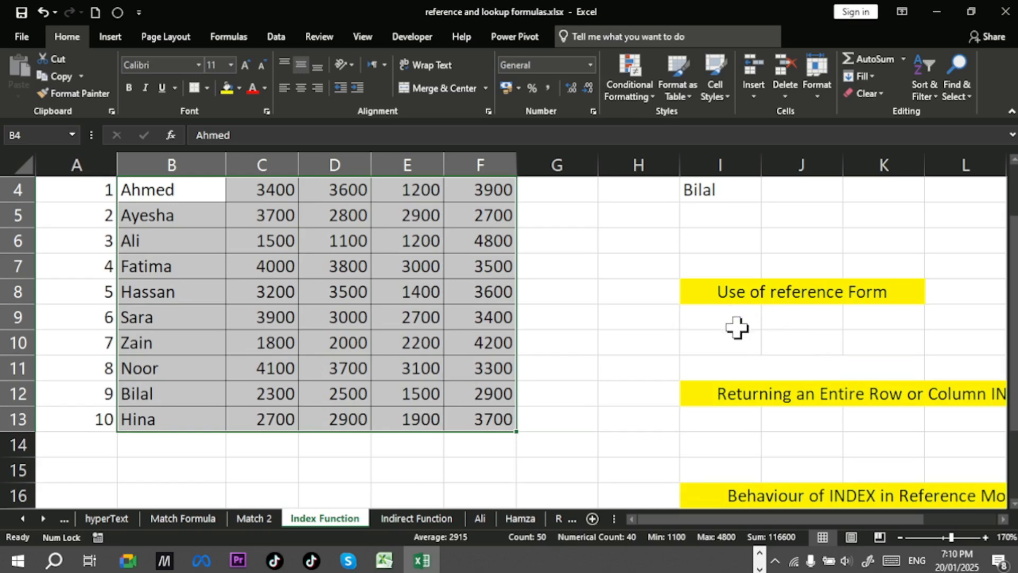
scroll(737, 328, up, 1)
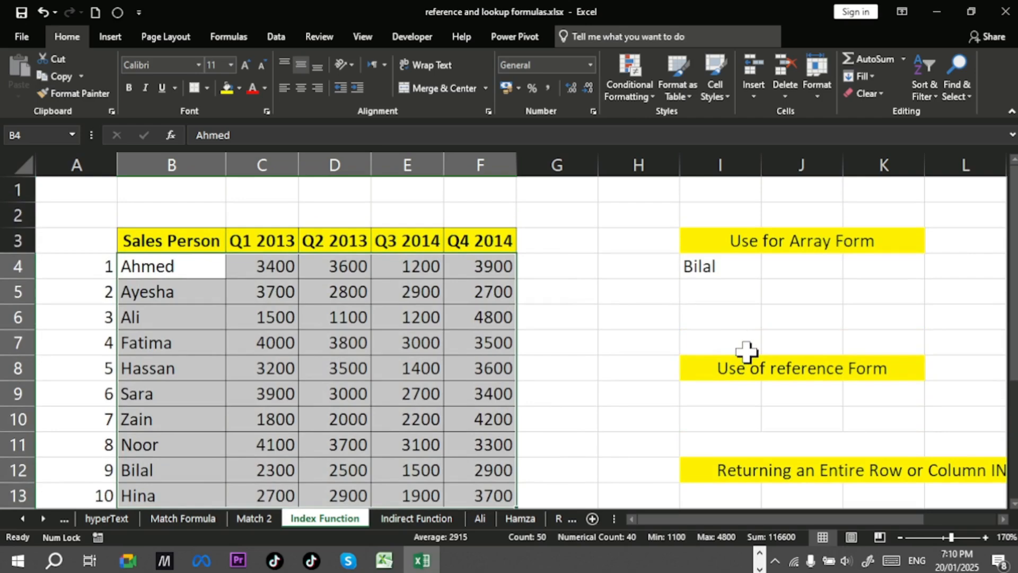
scroll(747, 351, down, 1)
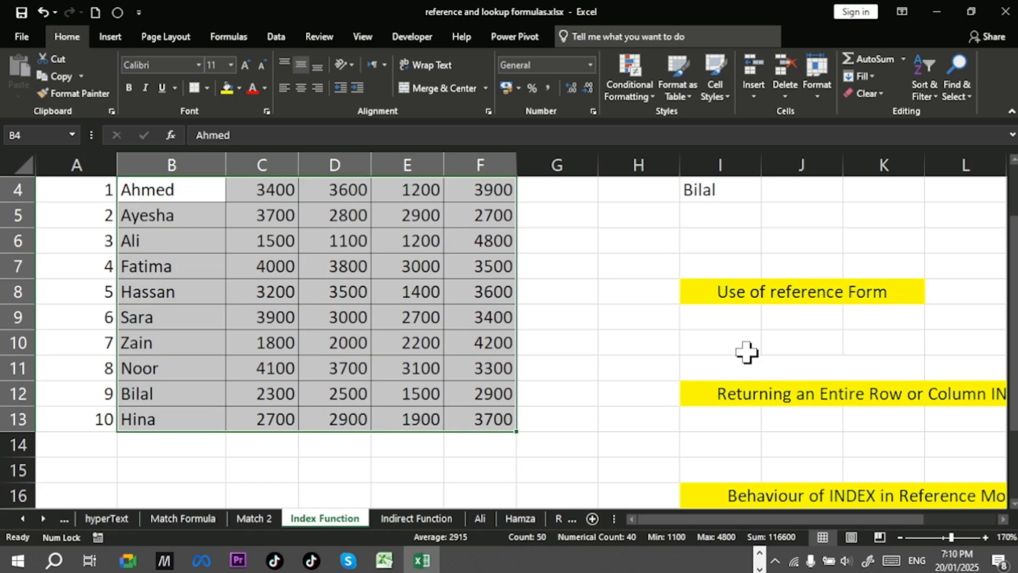
scroll(746, 352, up, 1)
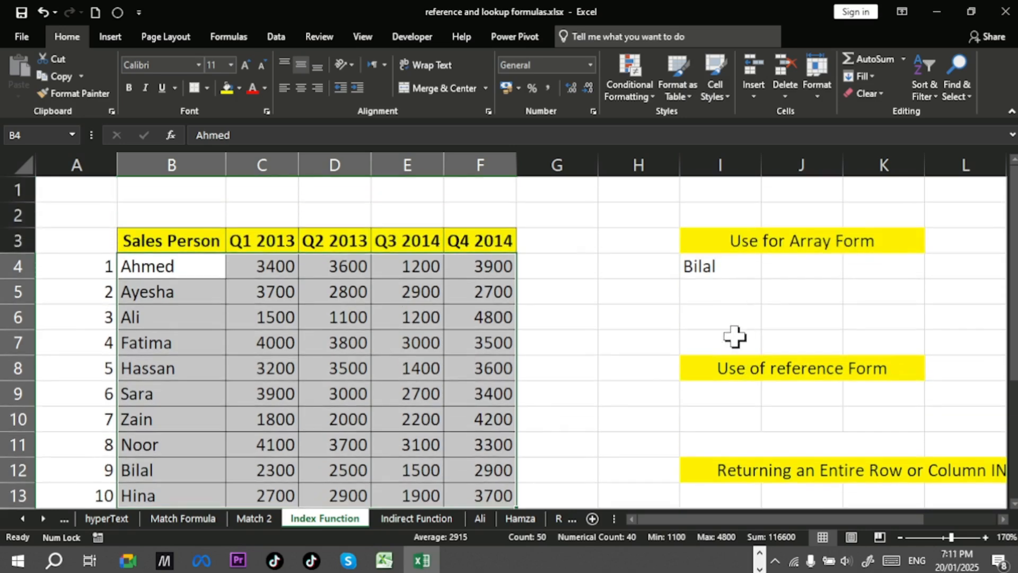
scroll(734, 336, down, 1)
click(731, 320)
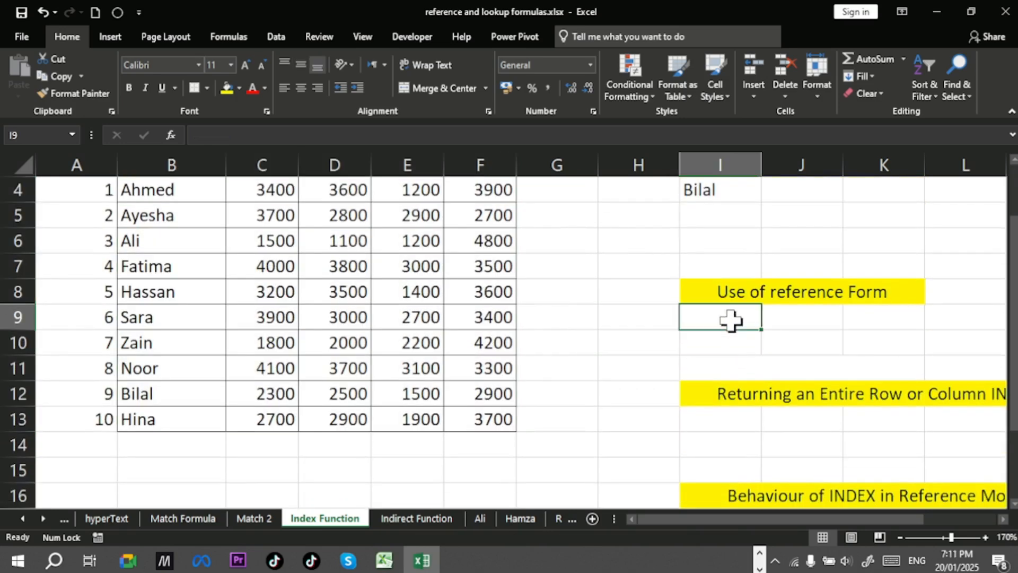
Step: Switch to the PowerPoint slide show and advance to the Syntax Reference Form slide
key(alt+Tab)
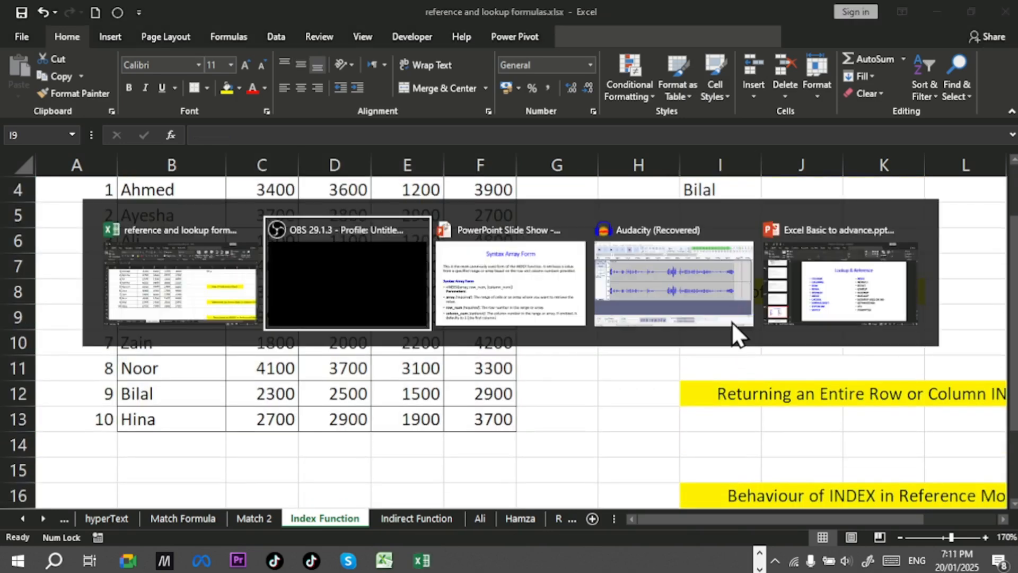
key(alt+Tab)
key(Right)
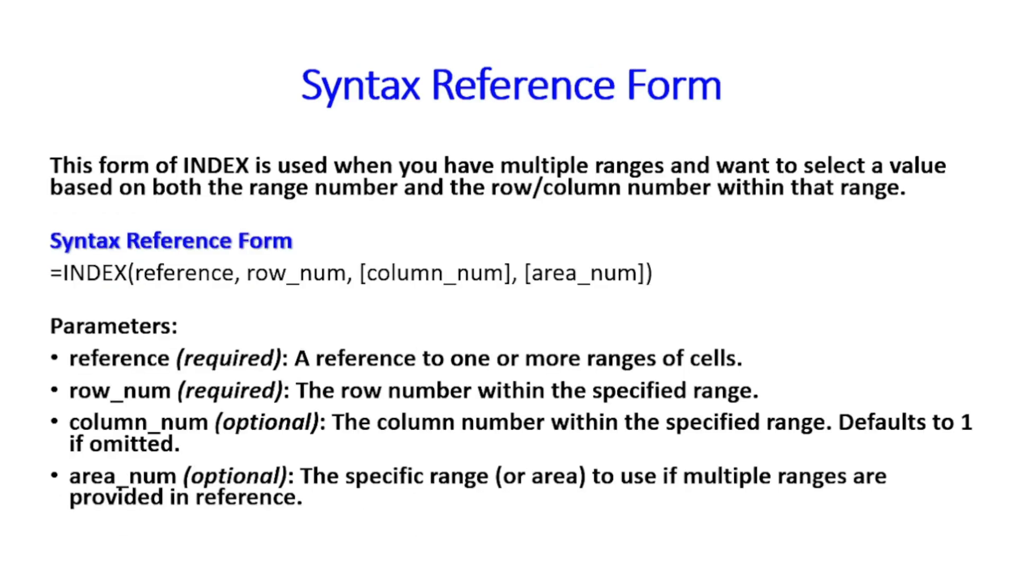
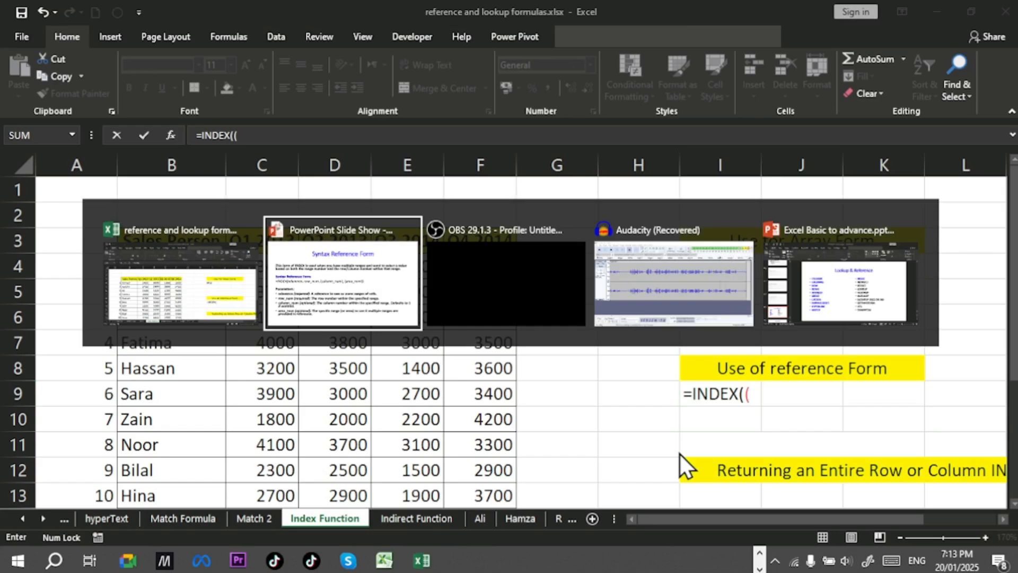
Step: Page back through the presentation slides and return to the Syntax Reference Form slide
key(Left)
key(Left)
key(Left)
key(Left)
key(Left)
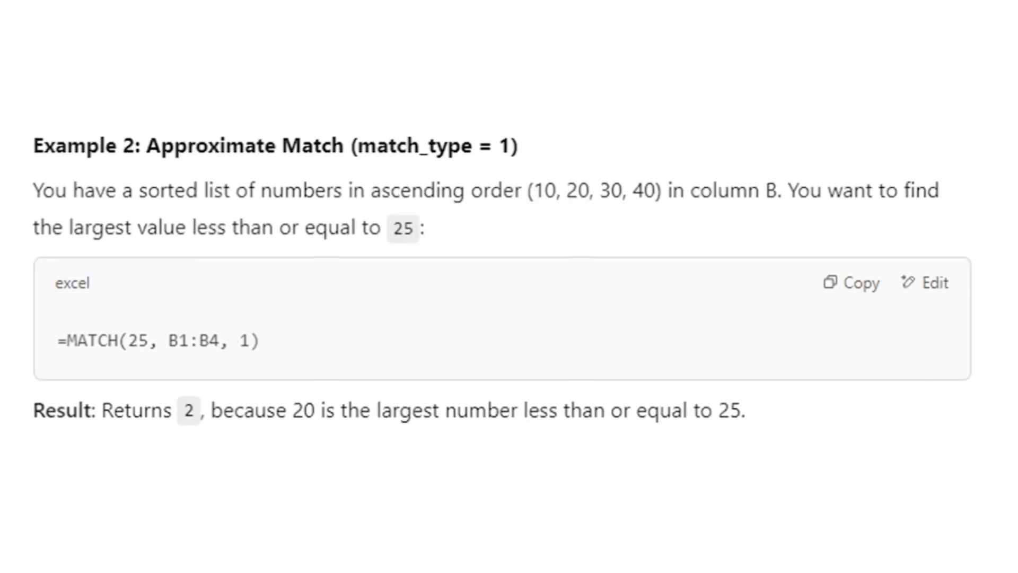
key(Left)
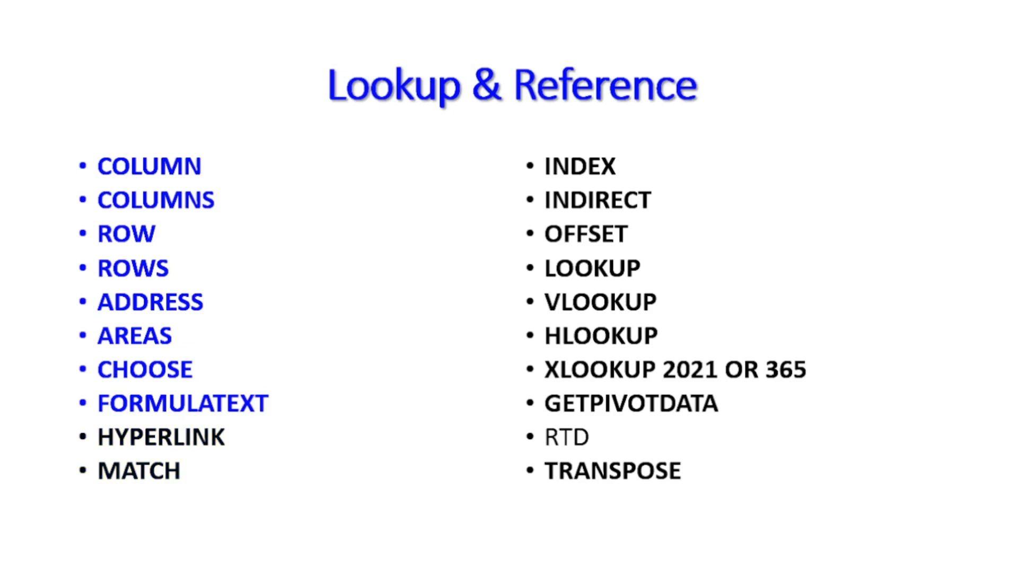
key(Left)
key(Left)
key(Left)
key(Left)
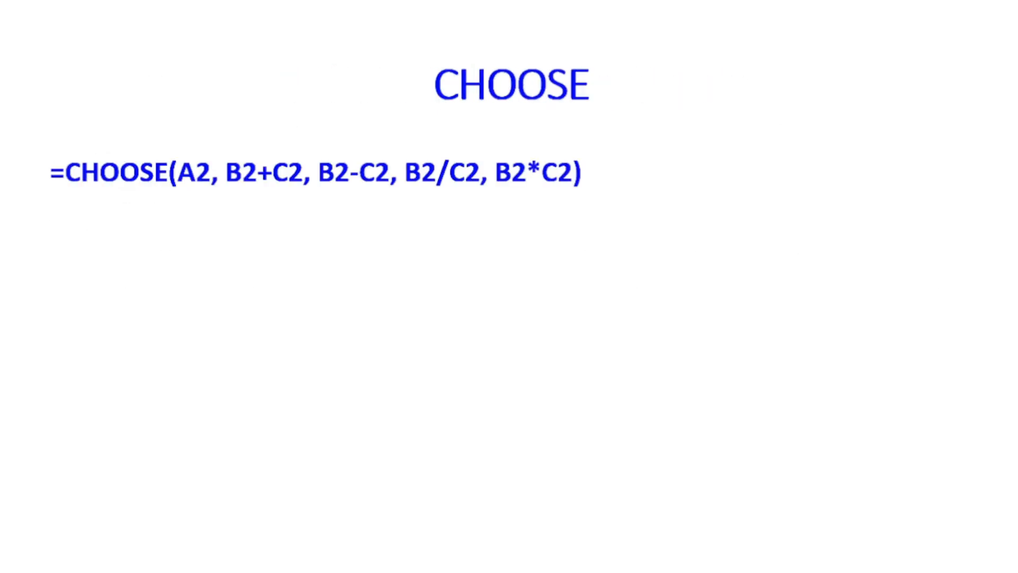
key(Left)
key(Left)
key(Left)
key(Left)
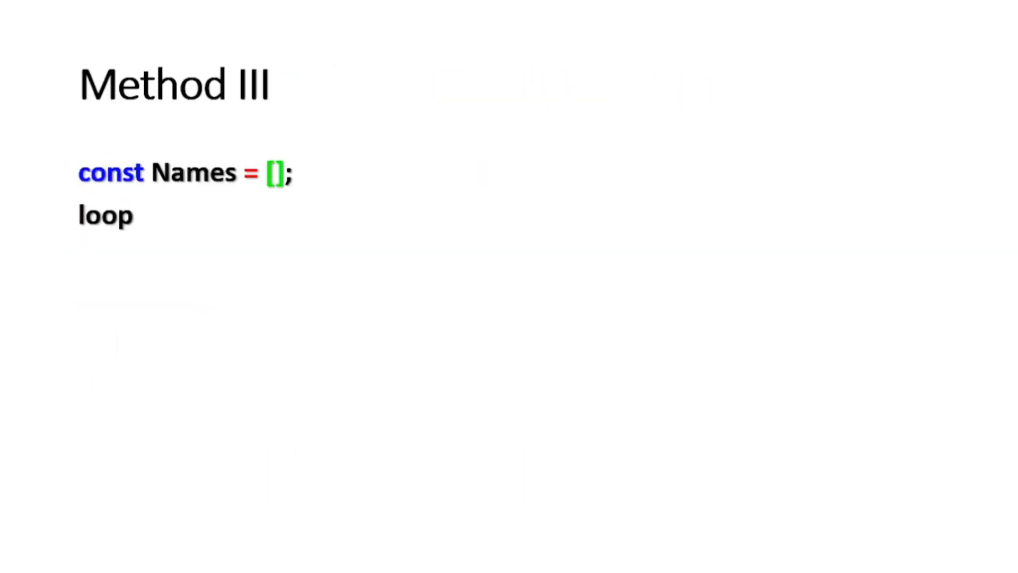
key(Left)
key(Left)
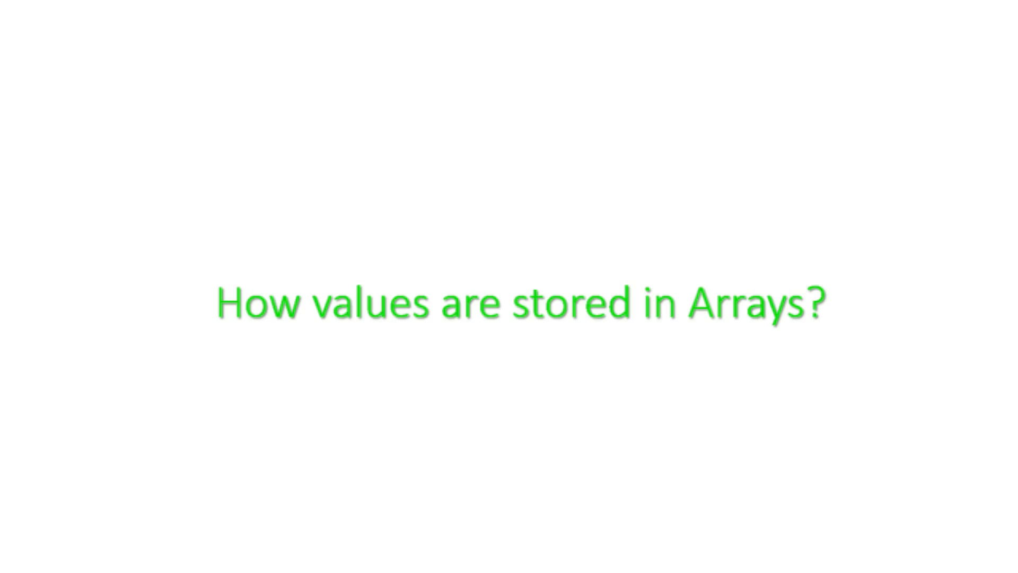
key(Left)
key(Left)
key(Left)
key(Left)
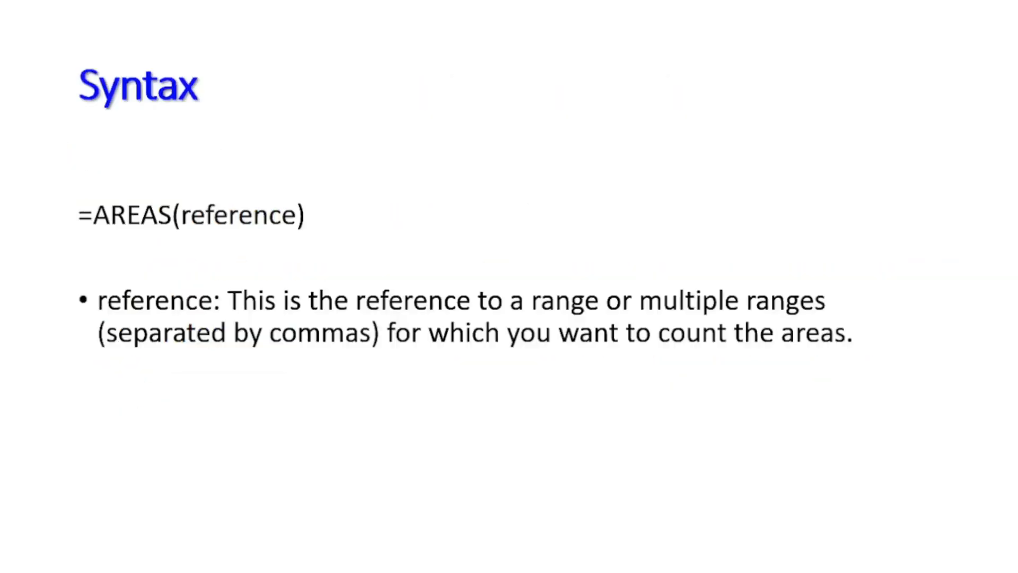
key(Right)
key(Right)
key(Right)
key(Right)
key(Right)
key(Right)
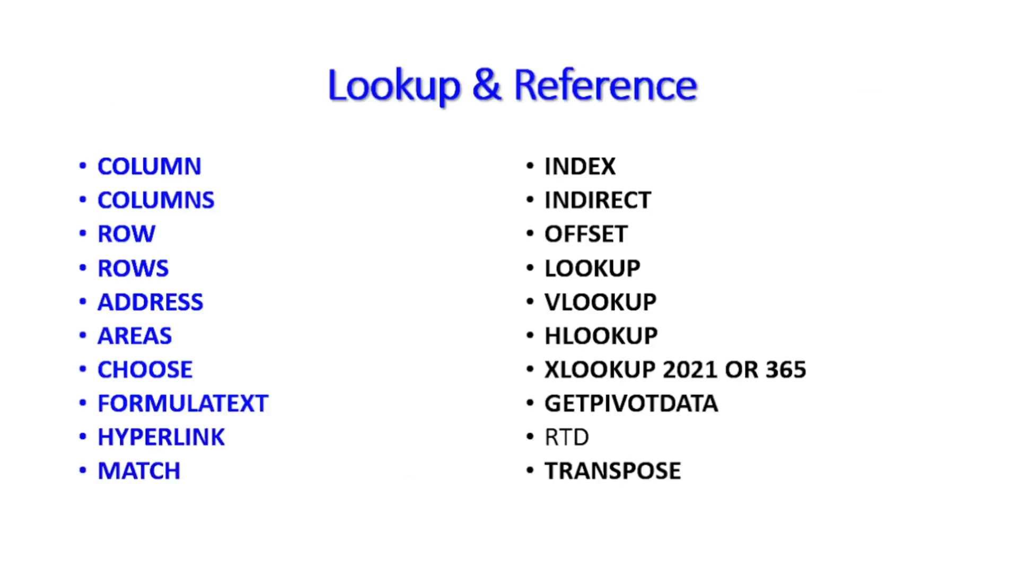
key(Right)
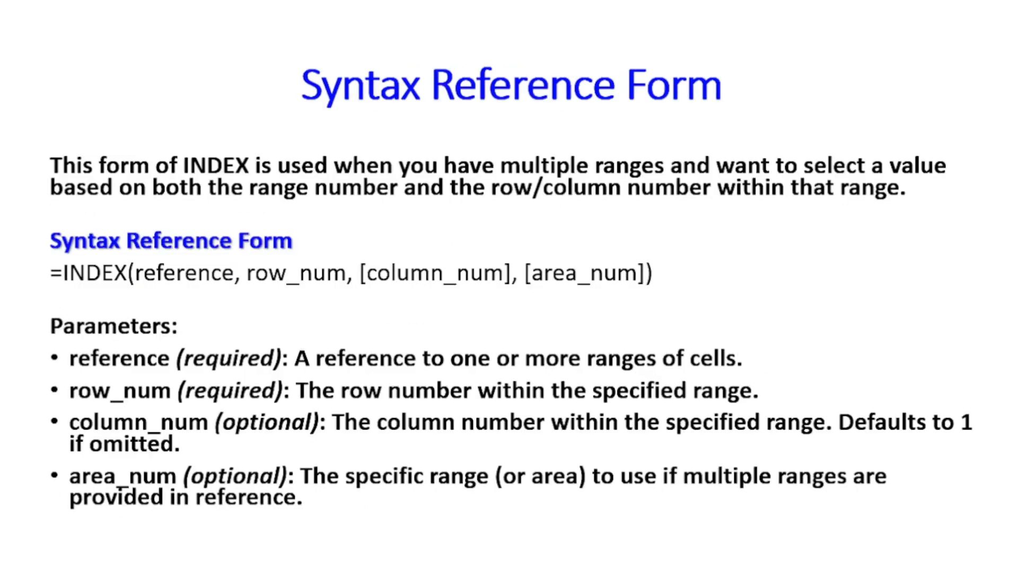
Step: Switch back to Excel and enter the multi-area reference (C4:C13,D4:D13,E4:F13) in I9's INDEX formula
key(alt+Tab)
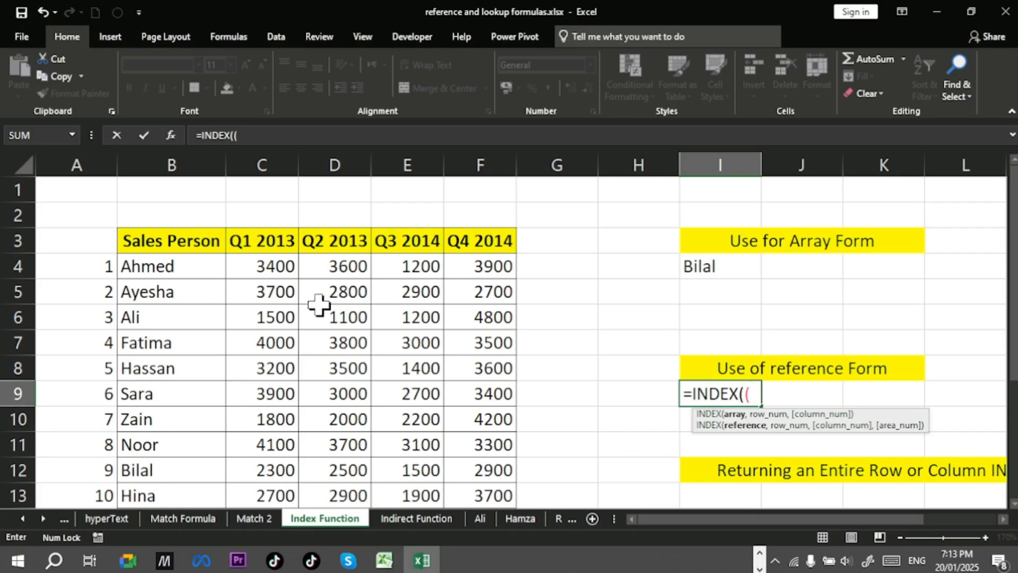
drag(254, 265, 259, 490)
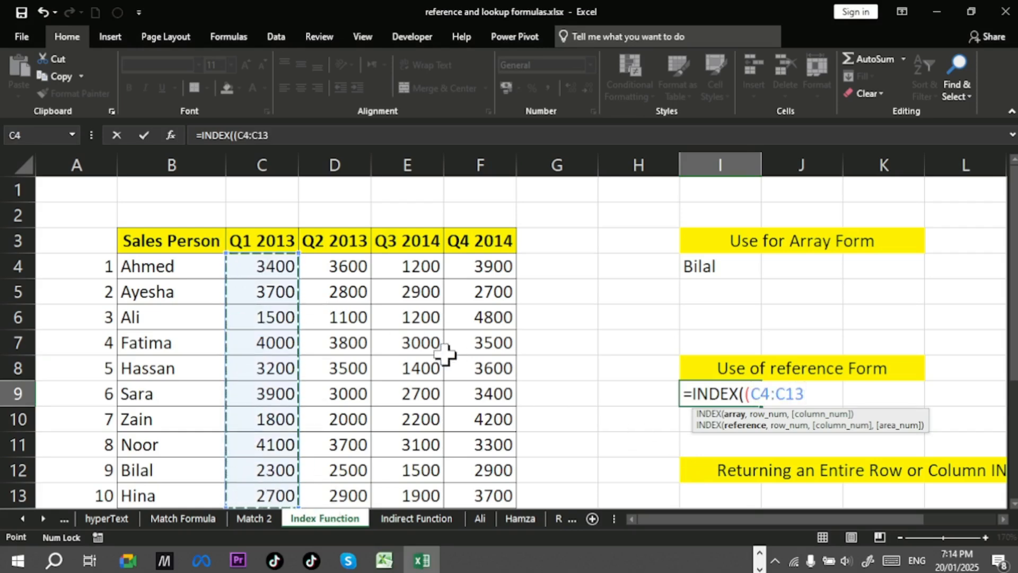
text(,)
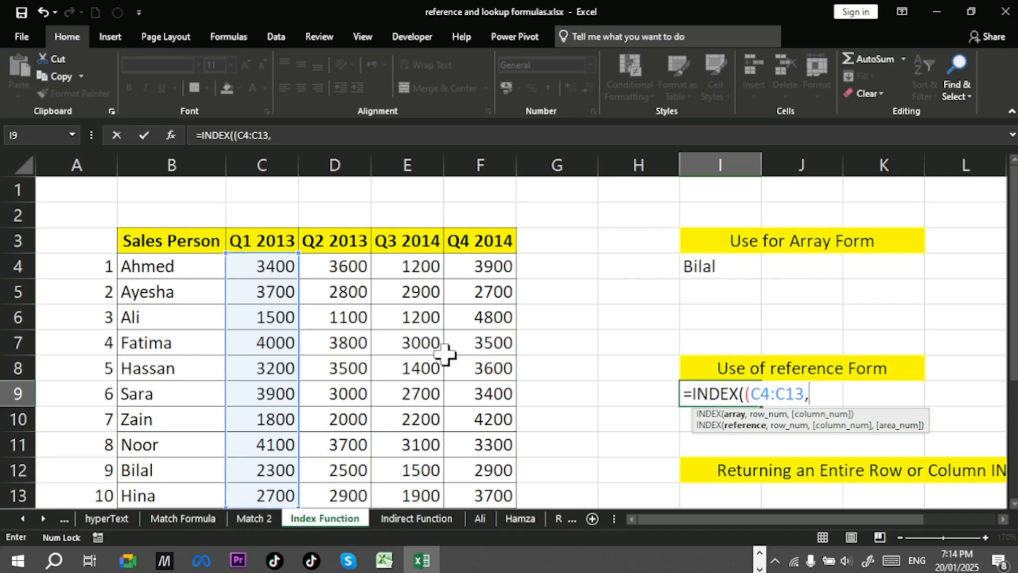
drag(348, 265, 344, 496)
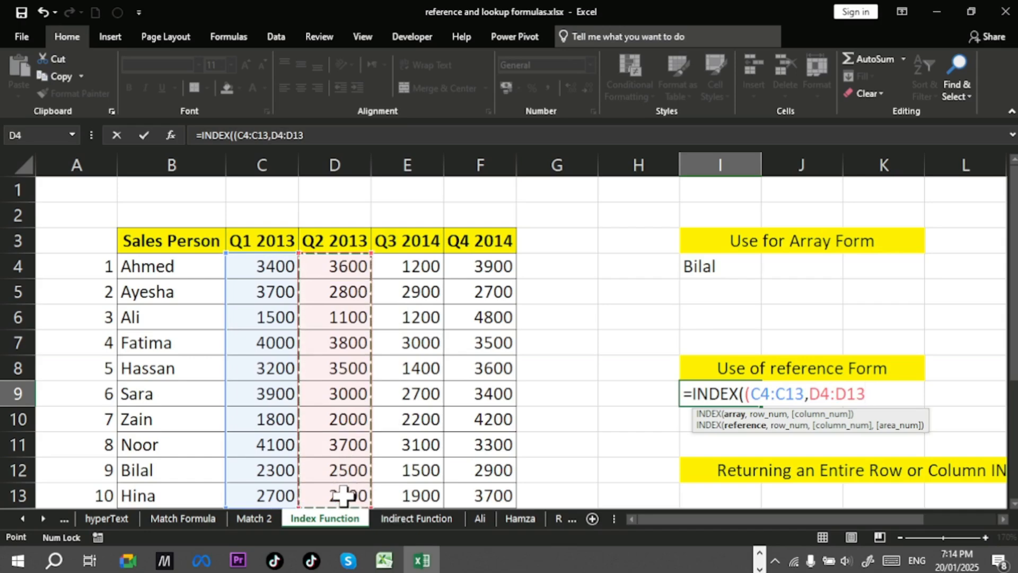
text(,)
drag(423, 265, 459, 497)
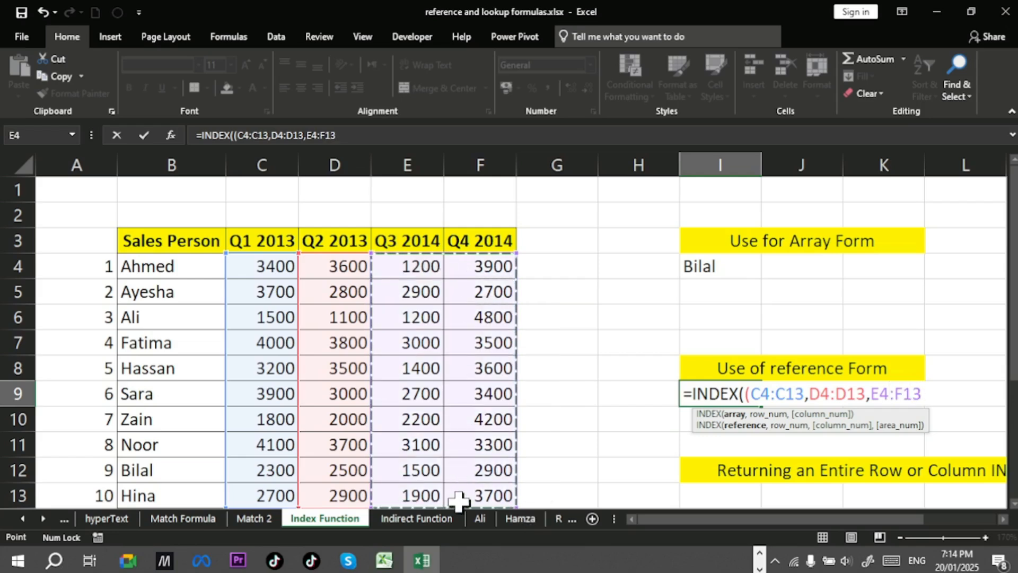
text())
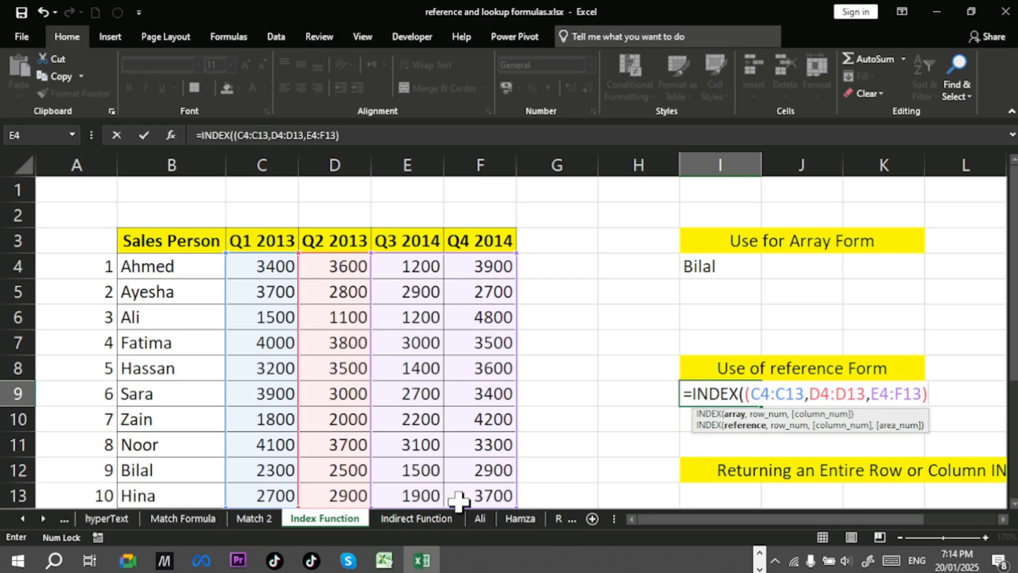
Step: Complete I9's formula as =INDEX((C4:C13,D4:D13,E4:F13),4,1,1) and check the result against cell C7
text(,)
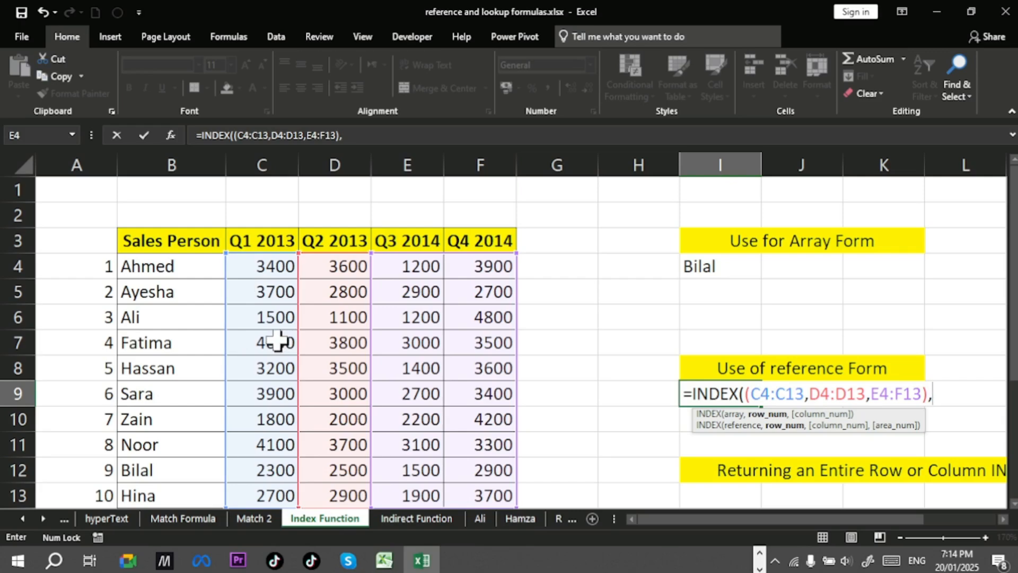
text(4,)
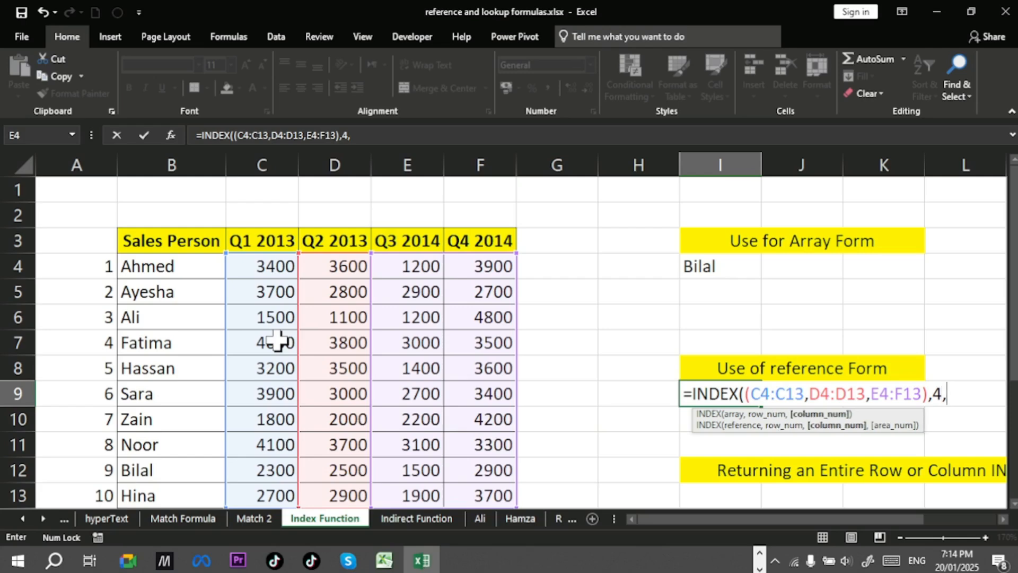
text(1,)
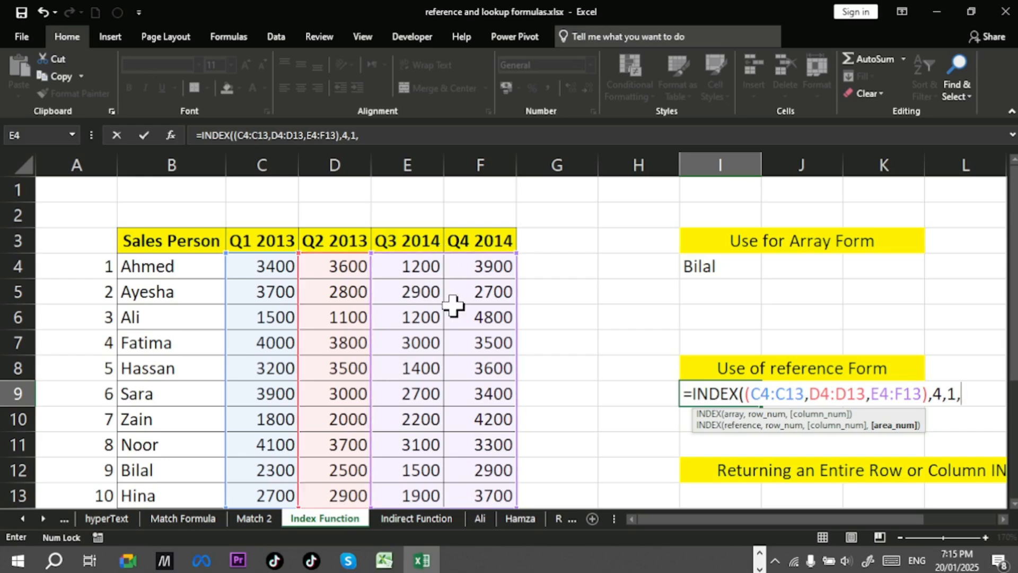
text(1))
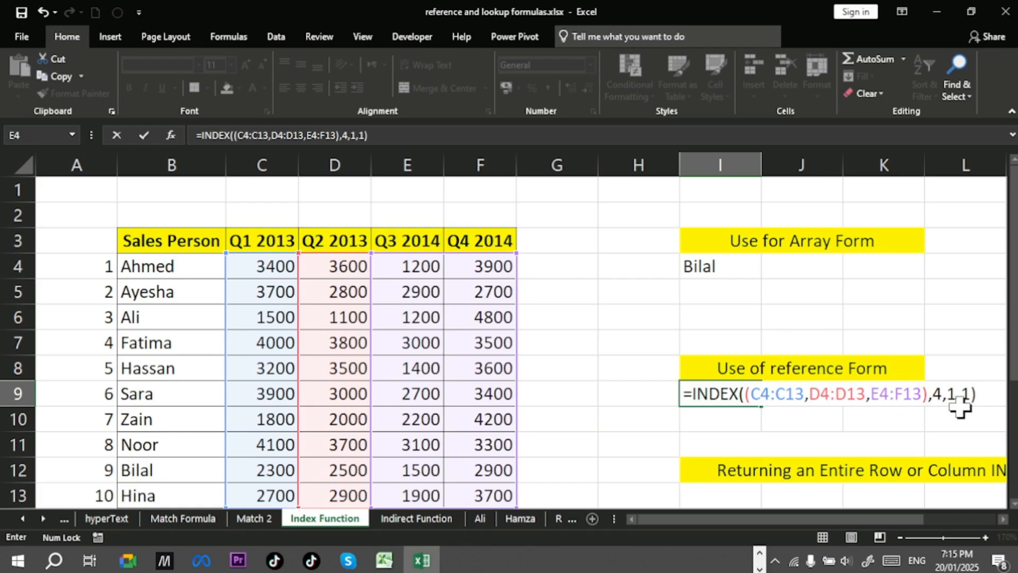
key(Return)
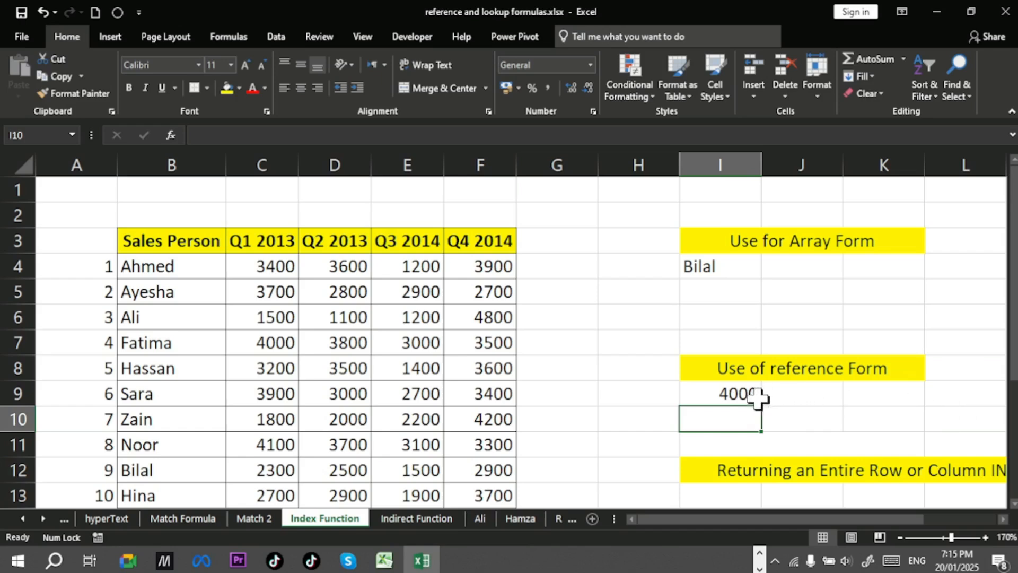
click(745, 395)
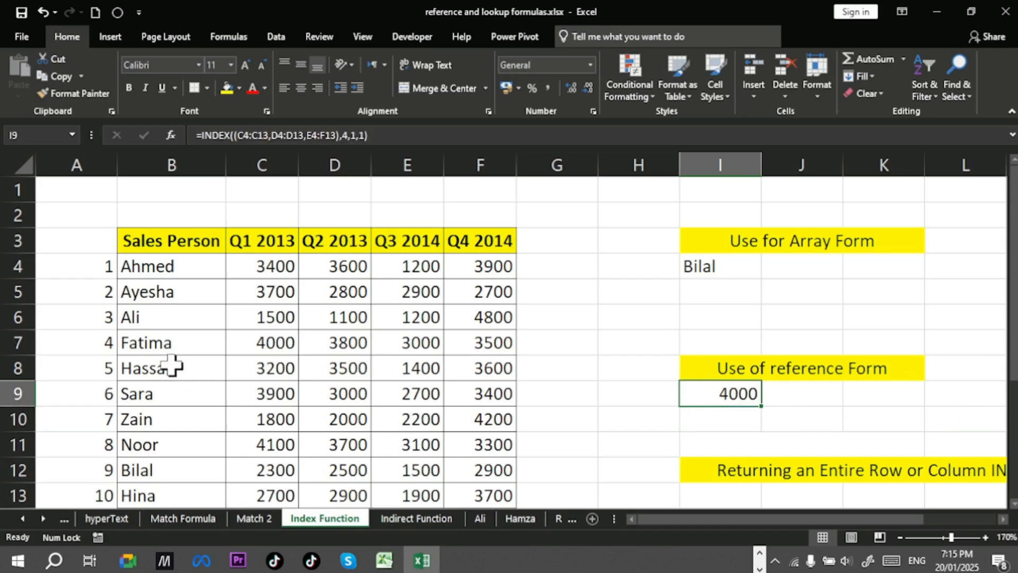
click(273, 350)
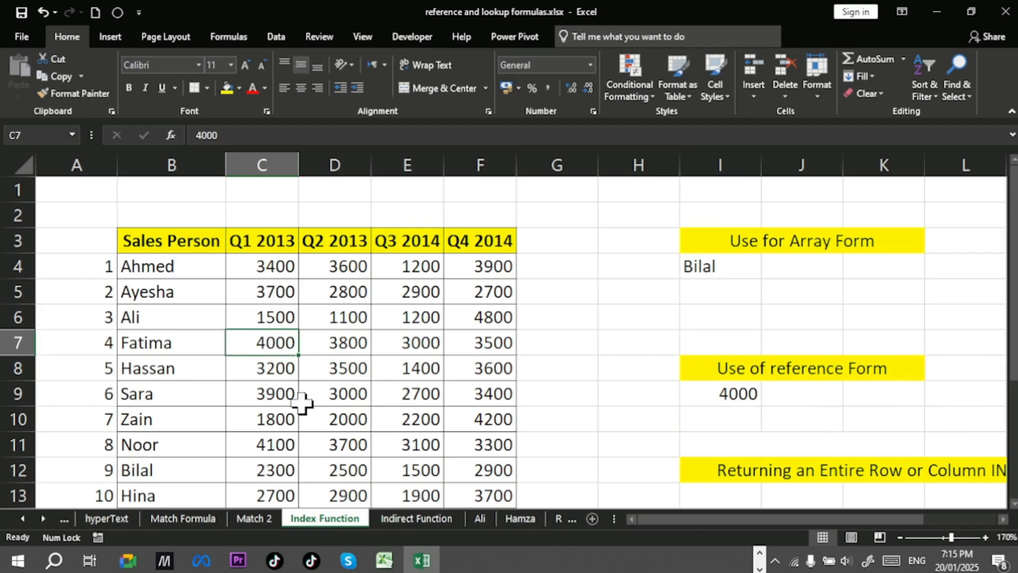
Step: Change the area number in I9's formula to 2
double_click(738, 393)
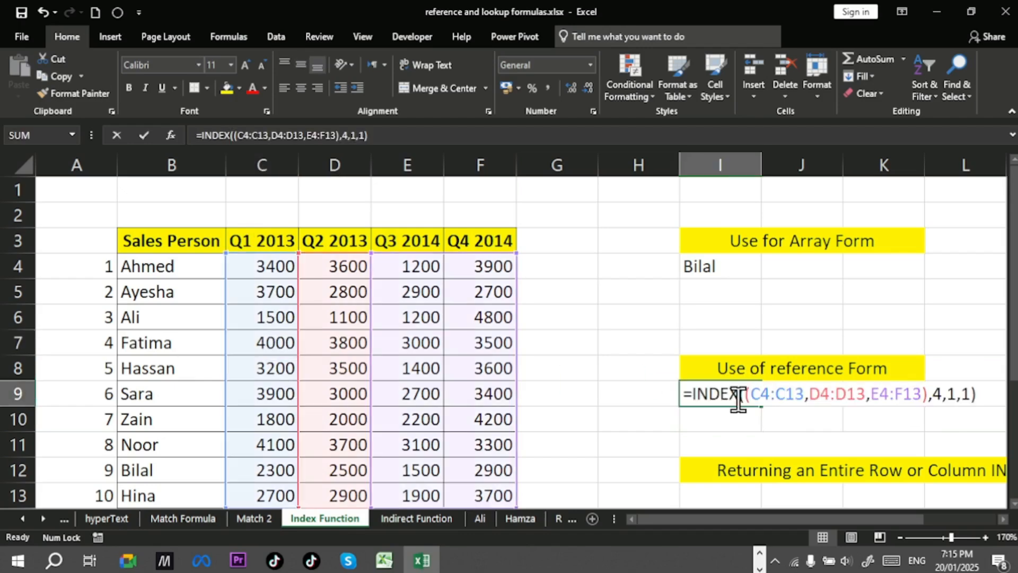
click(970, 393)
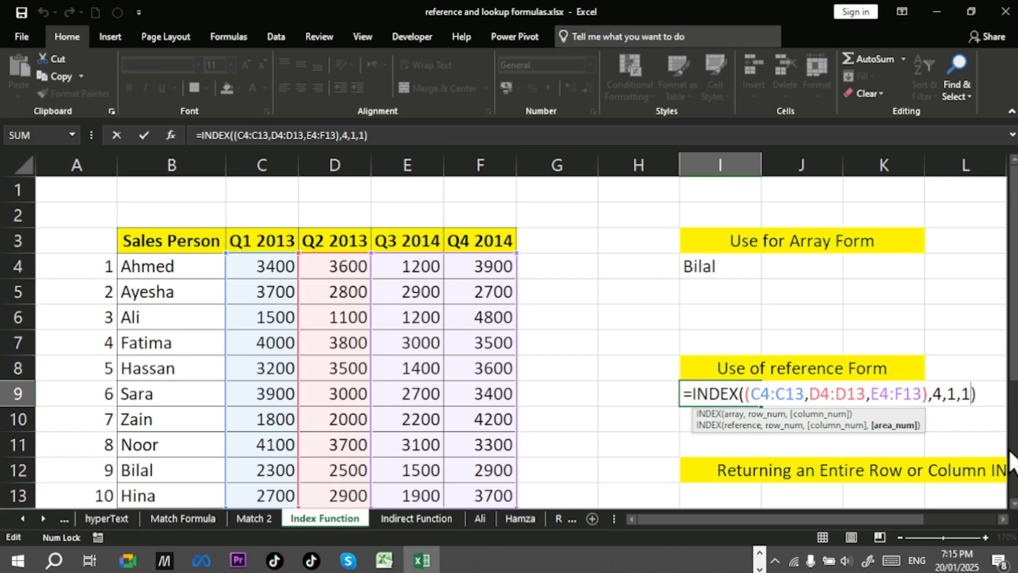
key(BackSpace)
text(2)
key(Return)
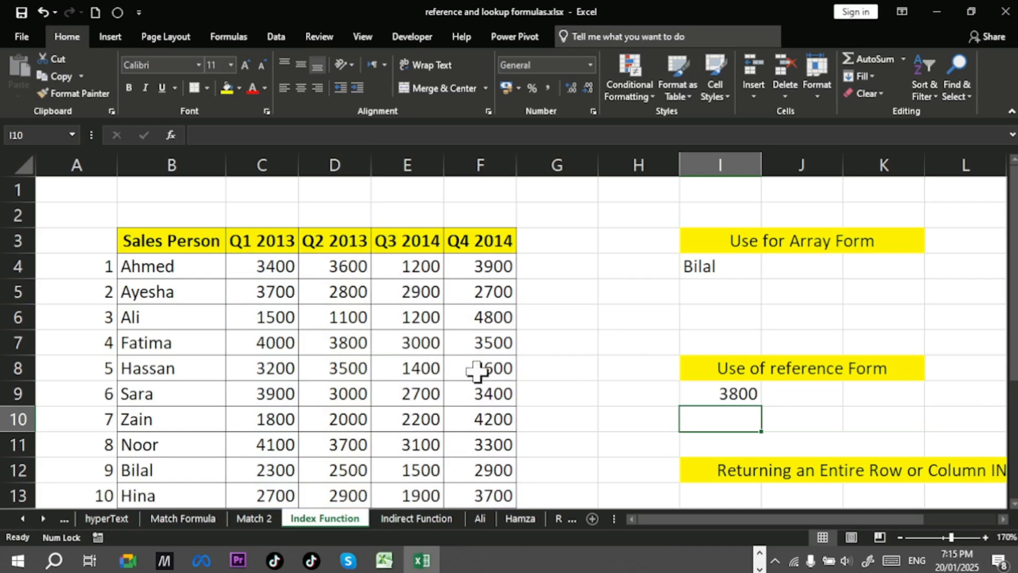
Step: Edit I9's formula to use column number 2 and area number 3
double_click(722, 395)
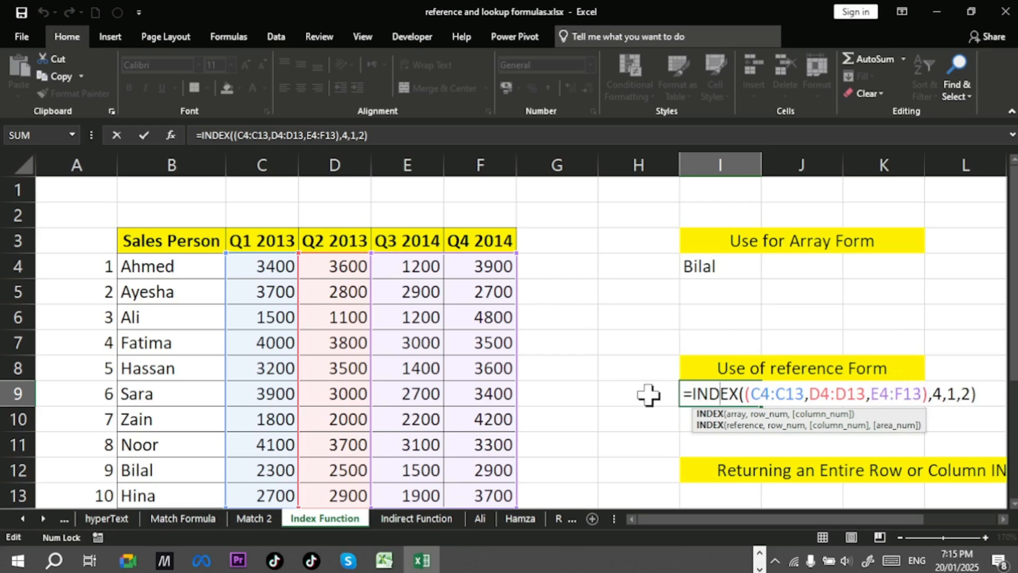
click(950, 395)
key(BackSpace)
text(2)
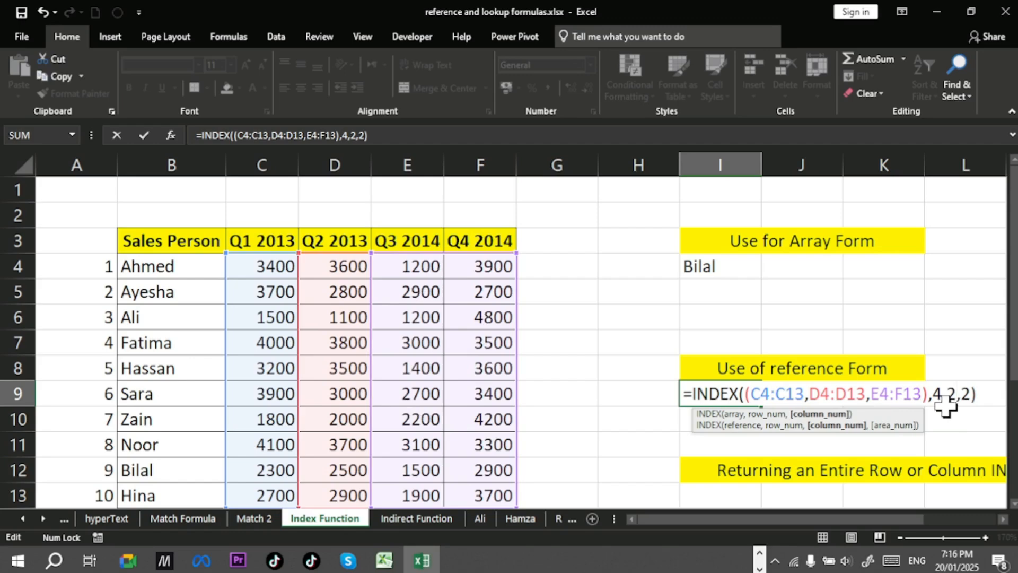
click(971, 392)
key(BackSpace)
text(3)
key(Return)
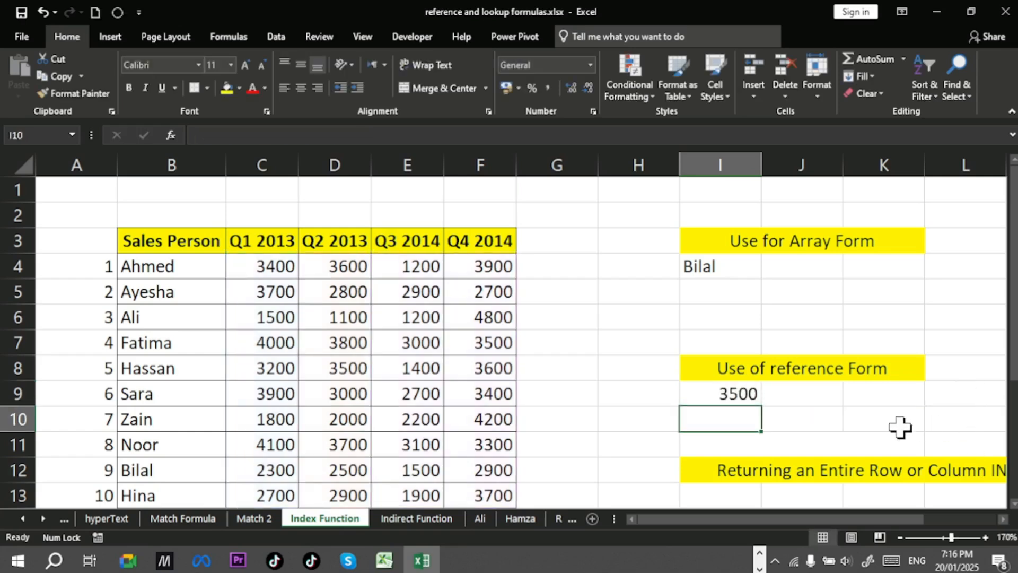
Step: Highlight Fatima's row B7:F7, then set the column number in I9's formula back to 1
click(755, 397)
drag(491, 339, 159, 339)
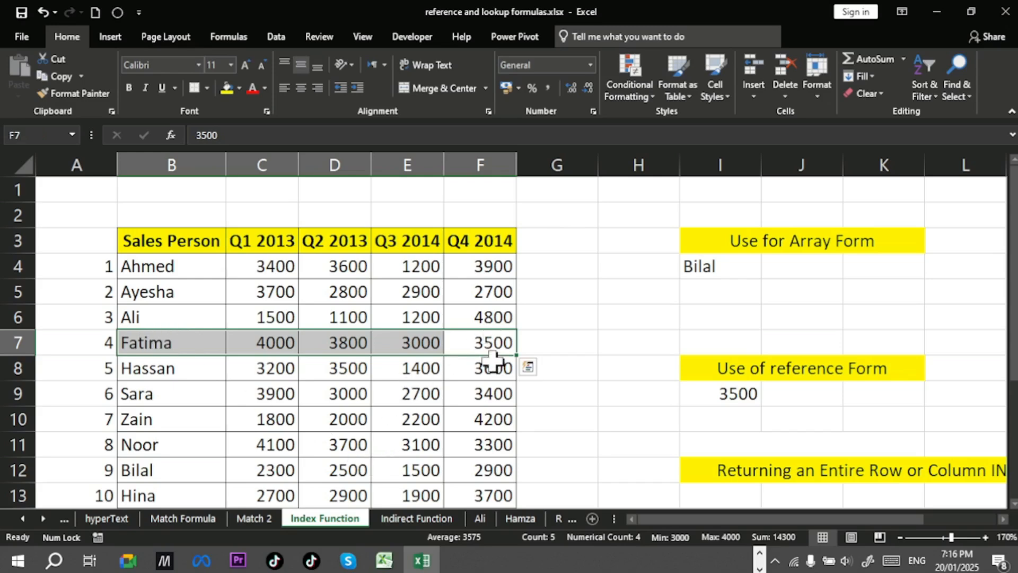
double_click(742, 393)
click(955, 387)
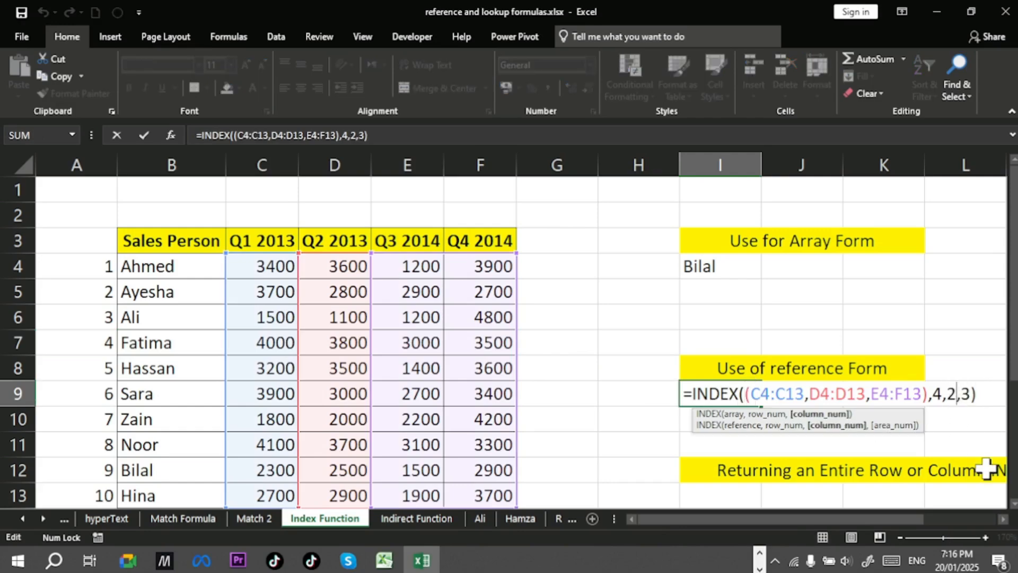
key(BackSpace)
text(1)
key(Return)
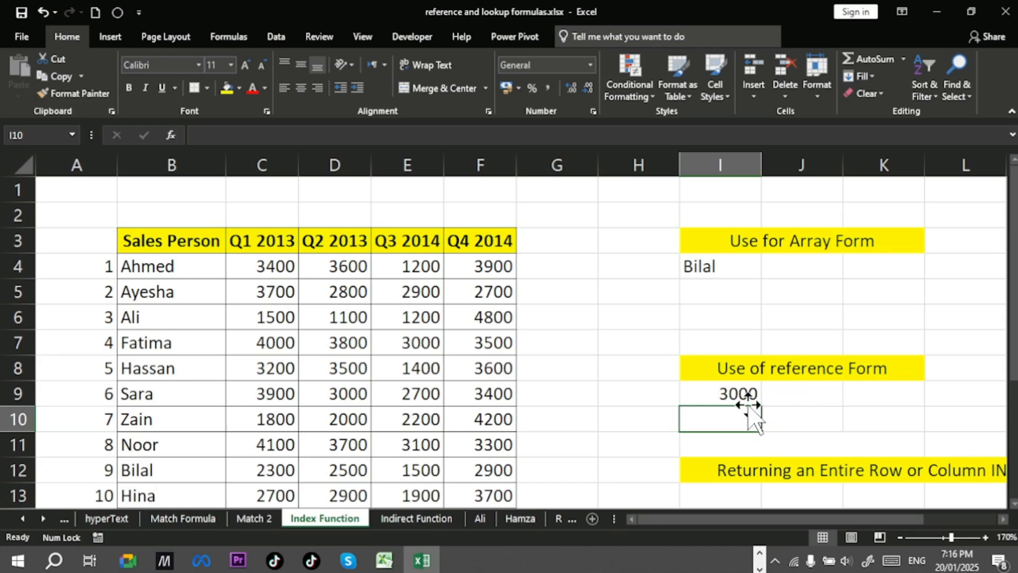
Step: Remove the column number from I9's formula, leaving =INDEX((C4:C13,D4:D13,E4:F13),4,,3)
click(745, 395)
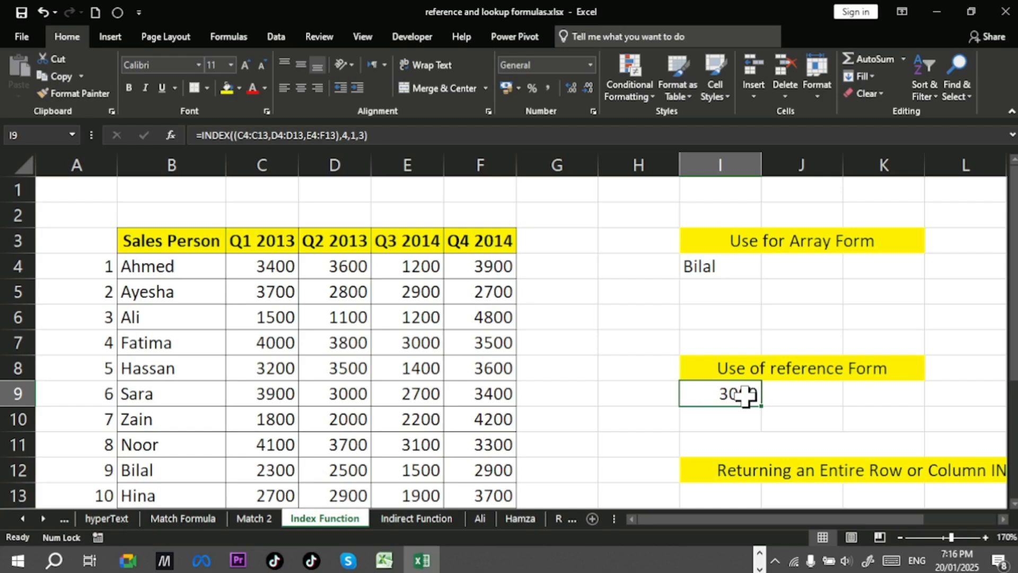
double_click(745, 395)
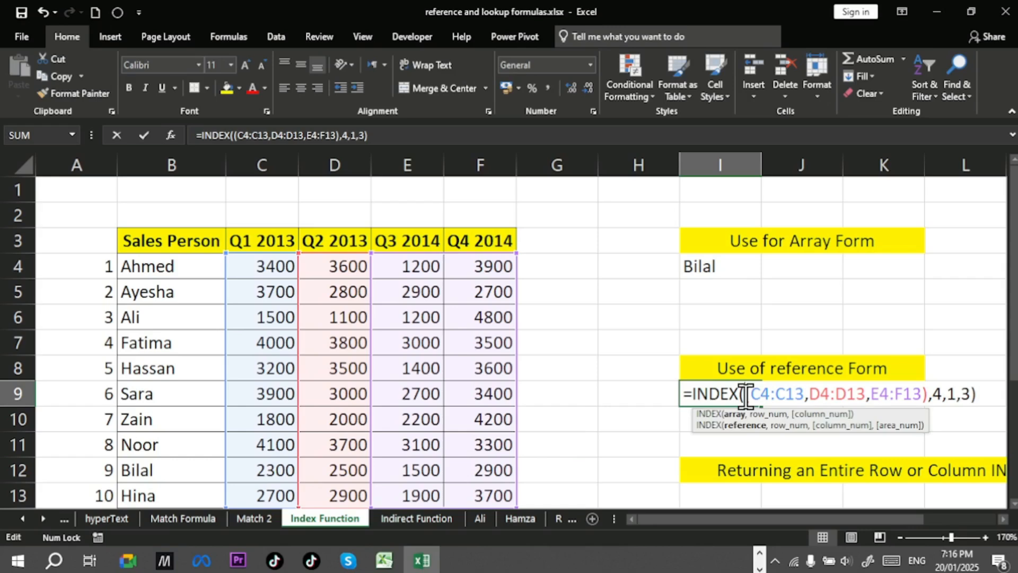
click(956, 395)
key(BackSpace)
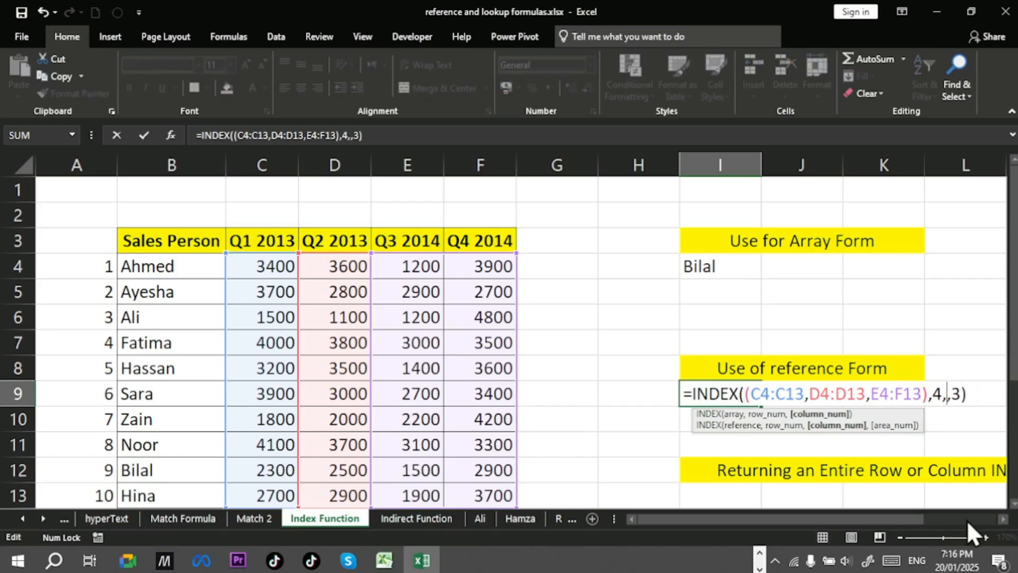
key(Return)
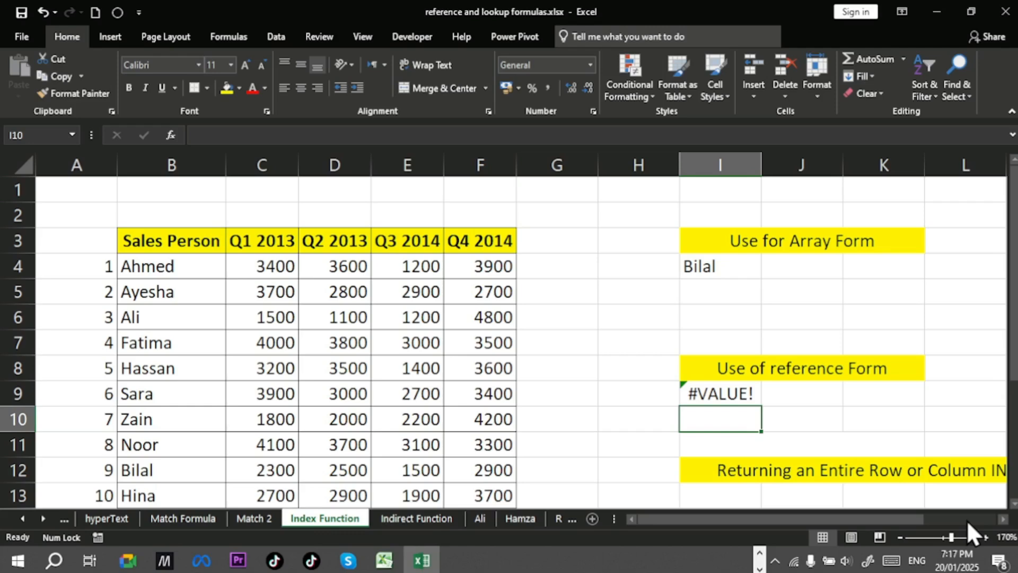
click(735, 398)
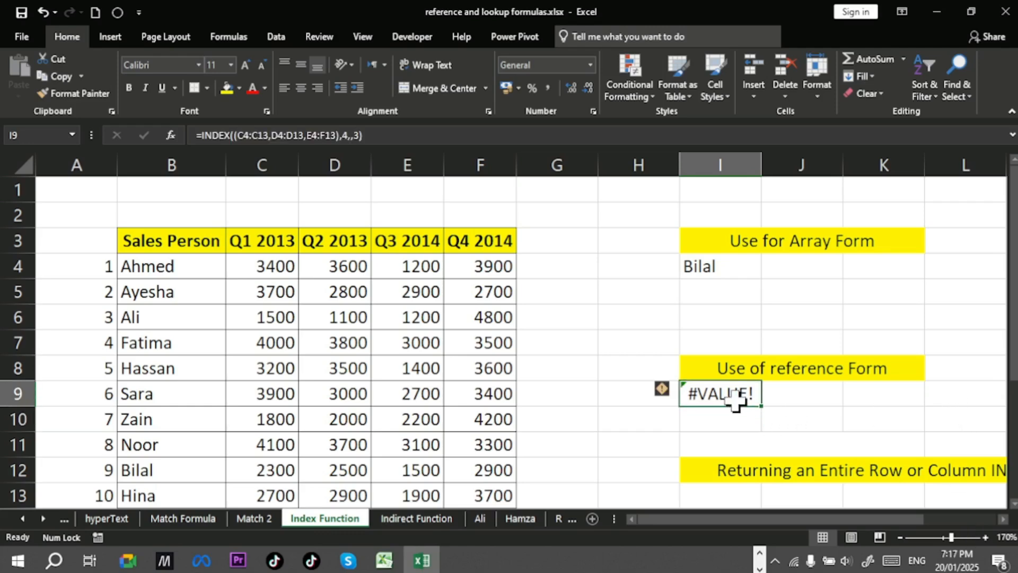
Step: Set the area number in I9's formula to 2, keeping the column number empty
double_click(735, 398)
click(960, 393)
key(BackSpace)
text(2)
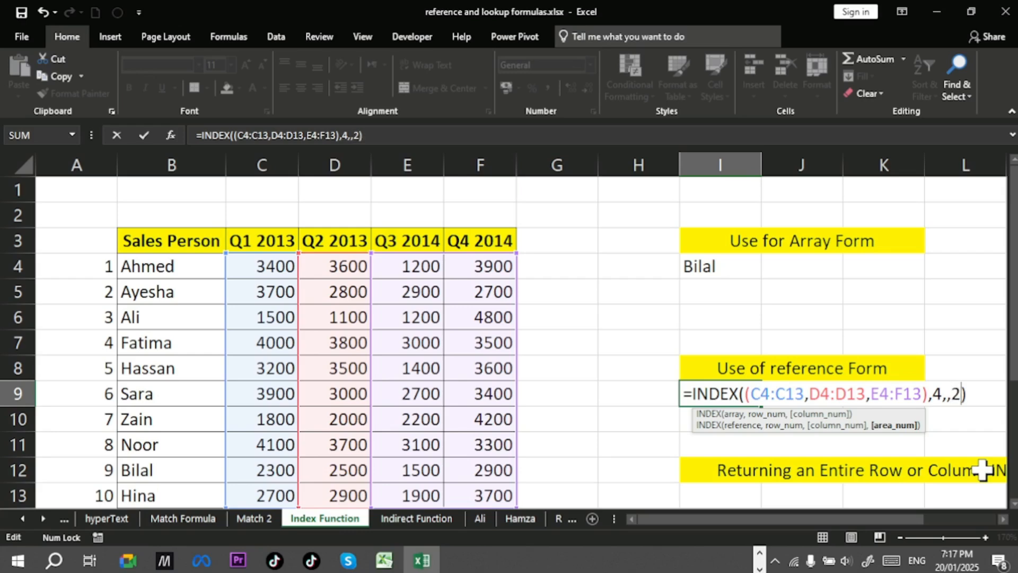
key(Return)
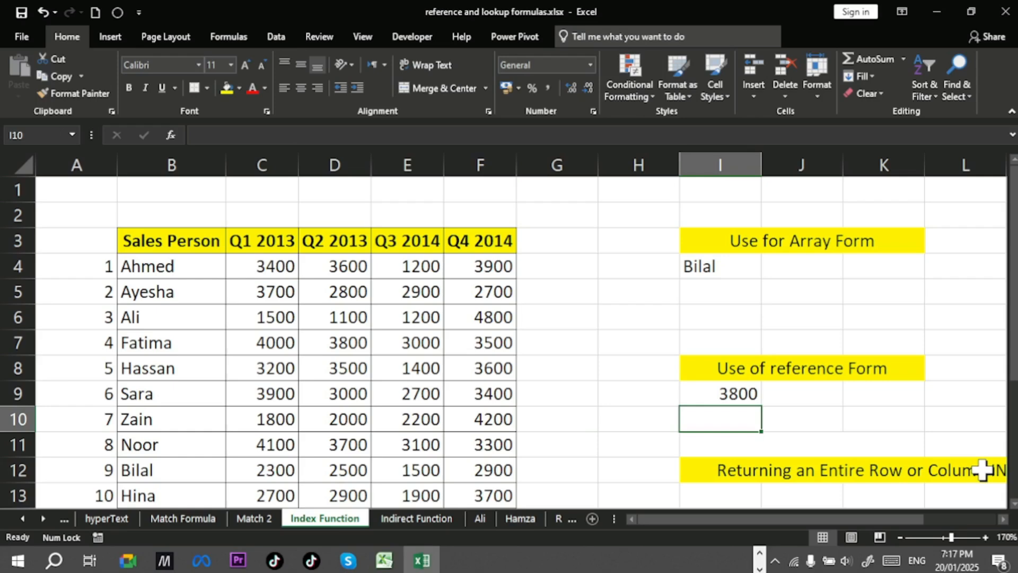
Step: Edit I9's formula to use column number 1 and area number 3
click(770, 392)
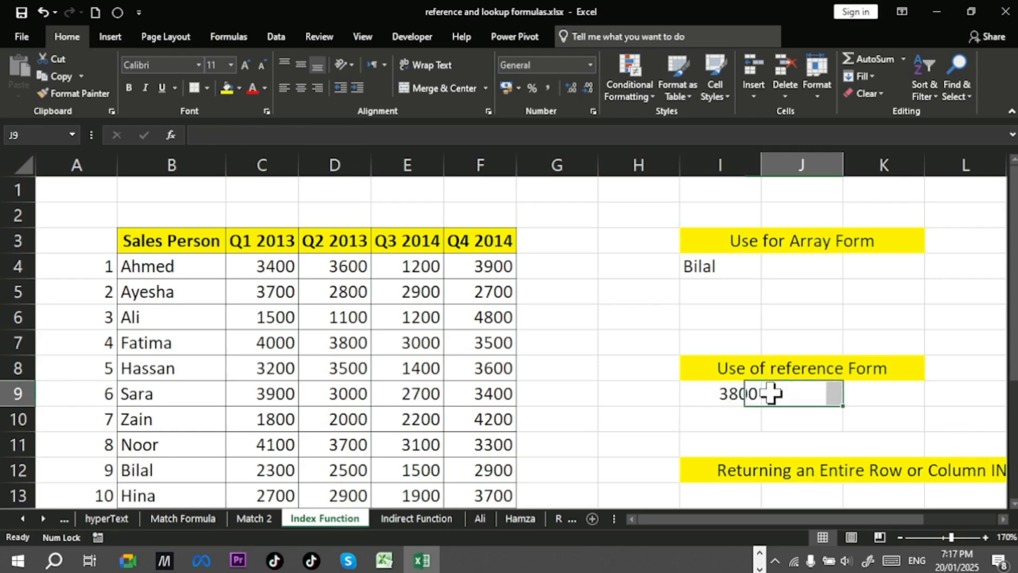
double_click(719, 392)
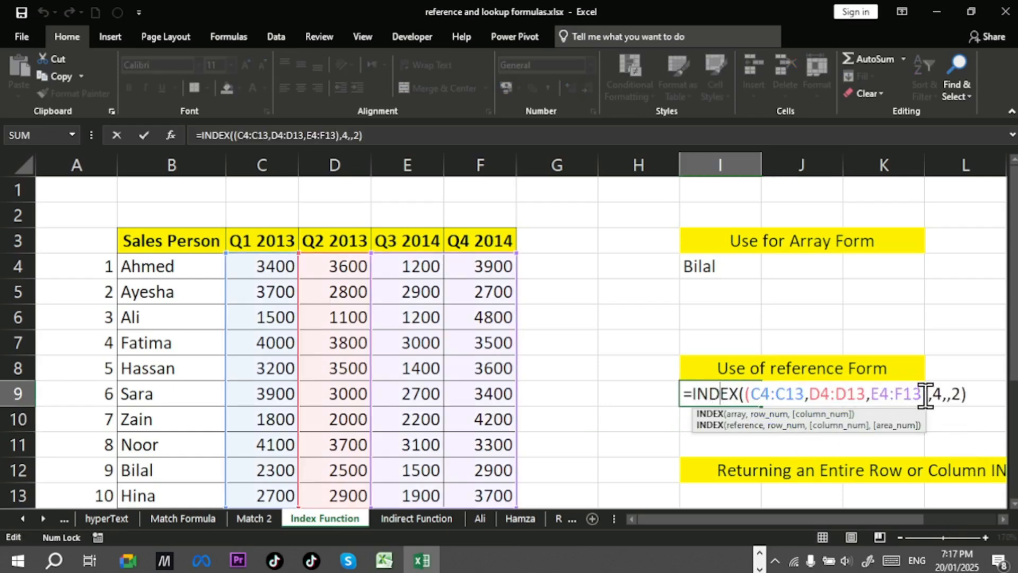
click(943, 394)
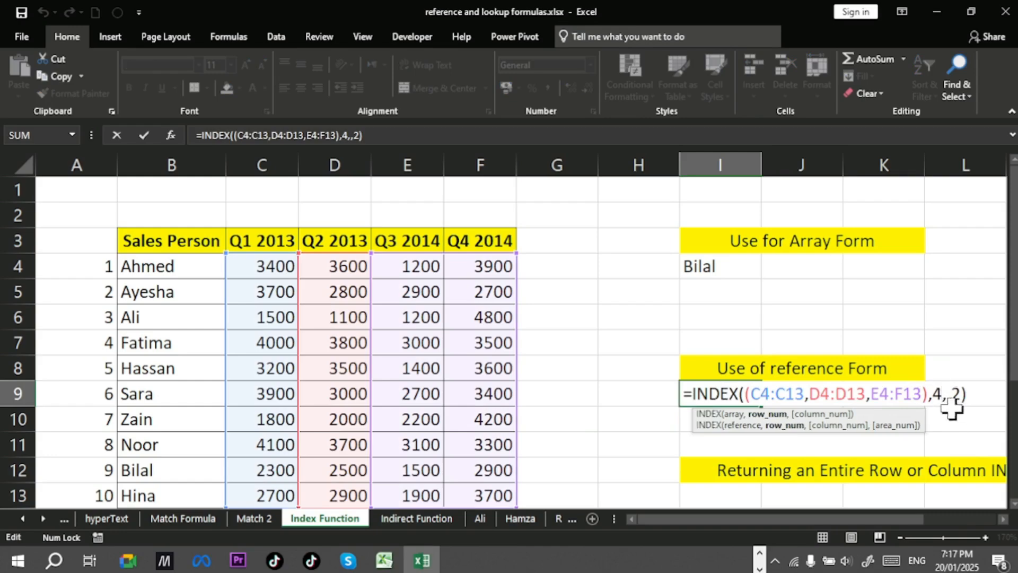
click(947, 394)
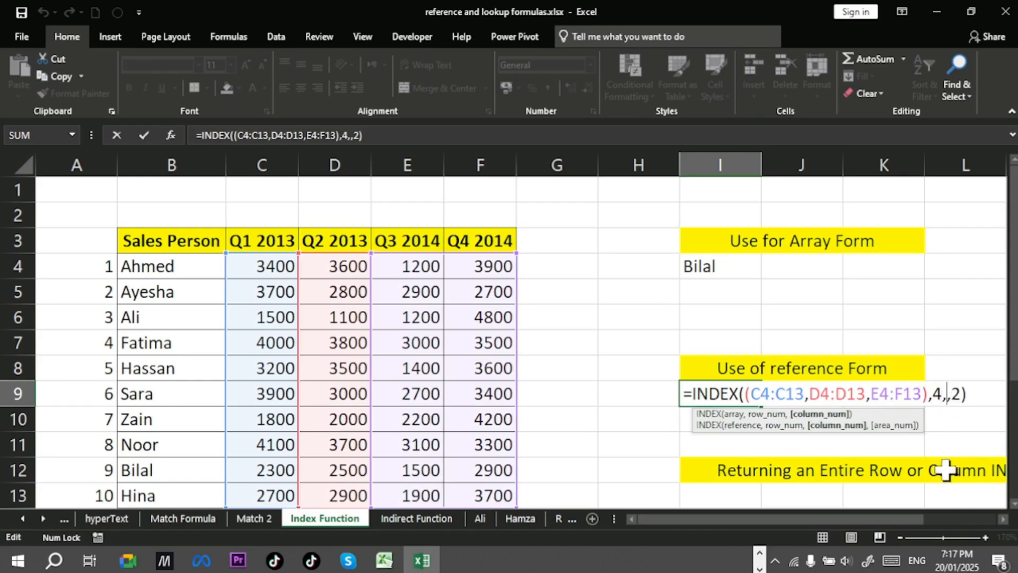
text(1)
key(Right)
key(Right)
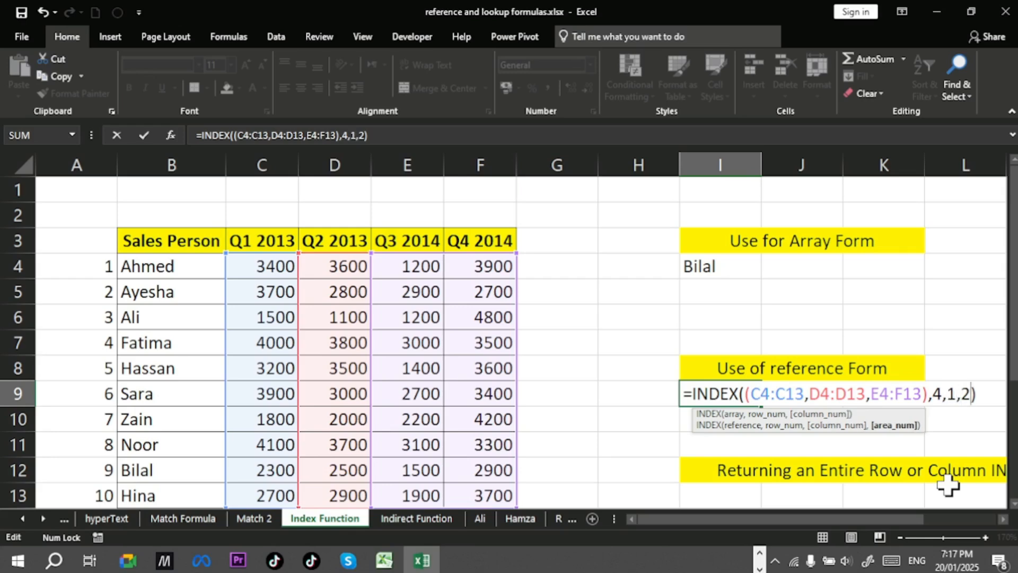
key(BackSpace)
text(3)
key(Return)
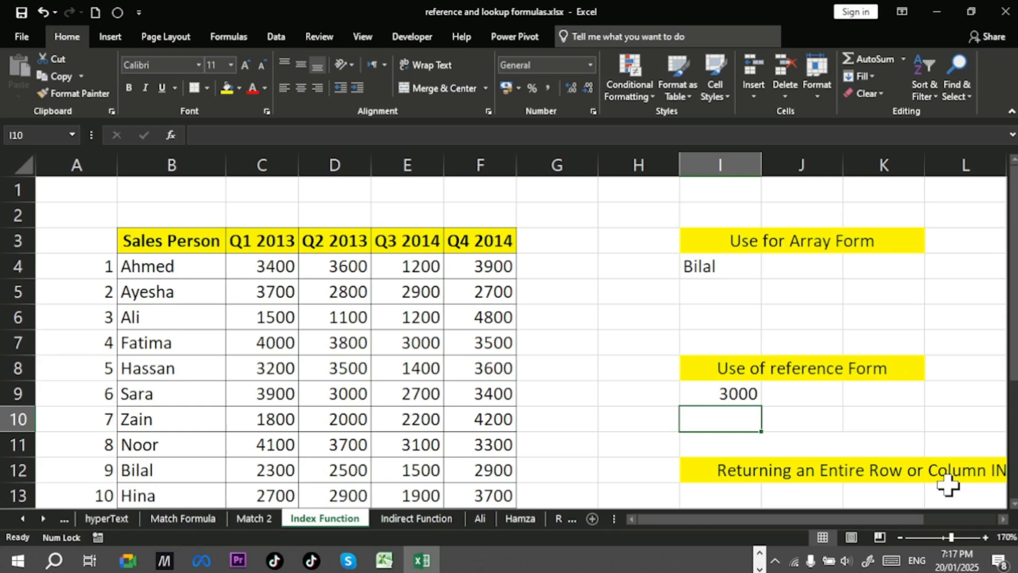
Step: Inspect the formula in I9
click(754, 398)
double_click(727, 393)
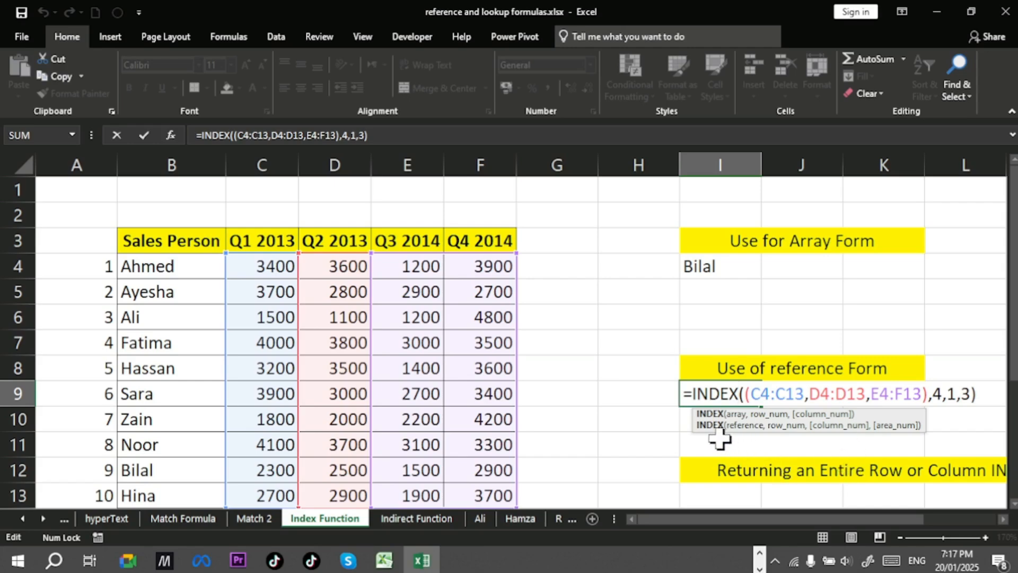
click(641, 401)
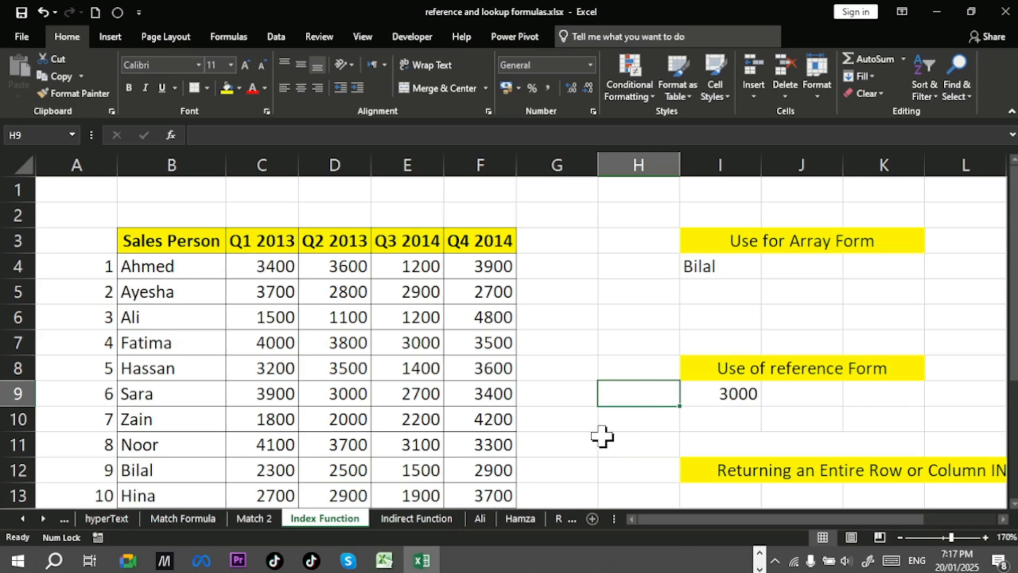
Step: Try to name the range C4:C13 as Q1
drag(258, 270, 267, 493)
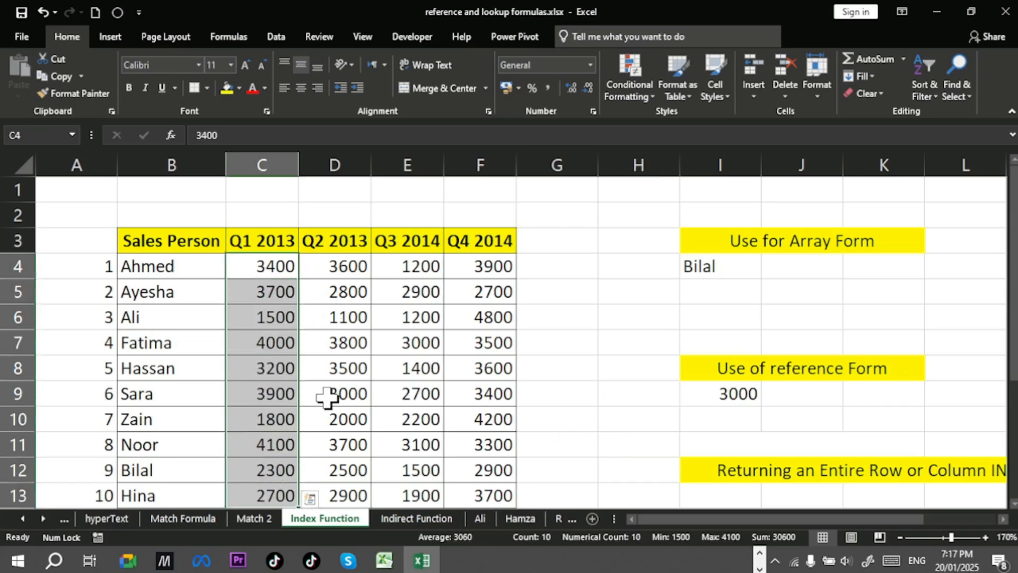
click(39, 138)
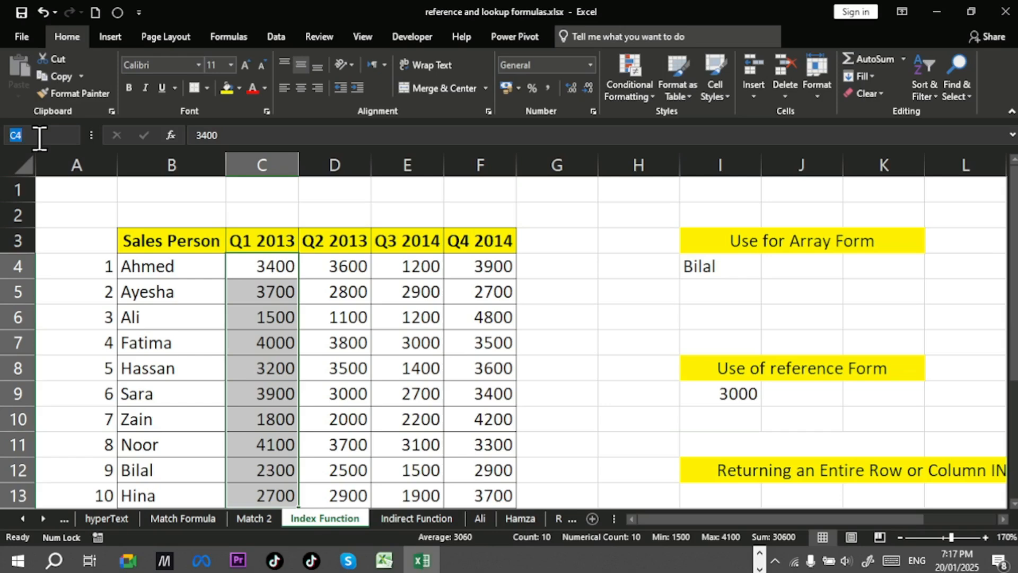
text(Q1)
key(Return)
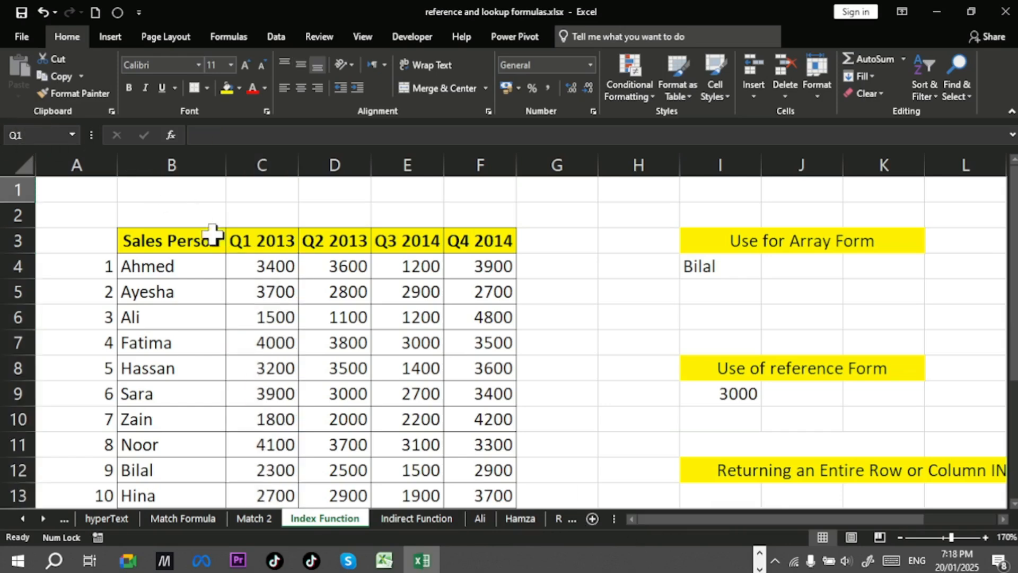
Step: Try to name the range C4:C13 as qrt1
drag(245, 269, 243, 493)
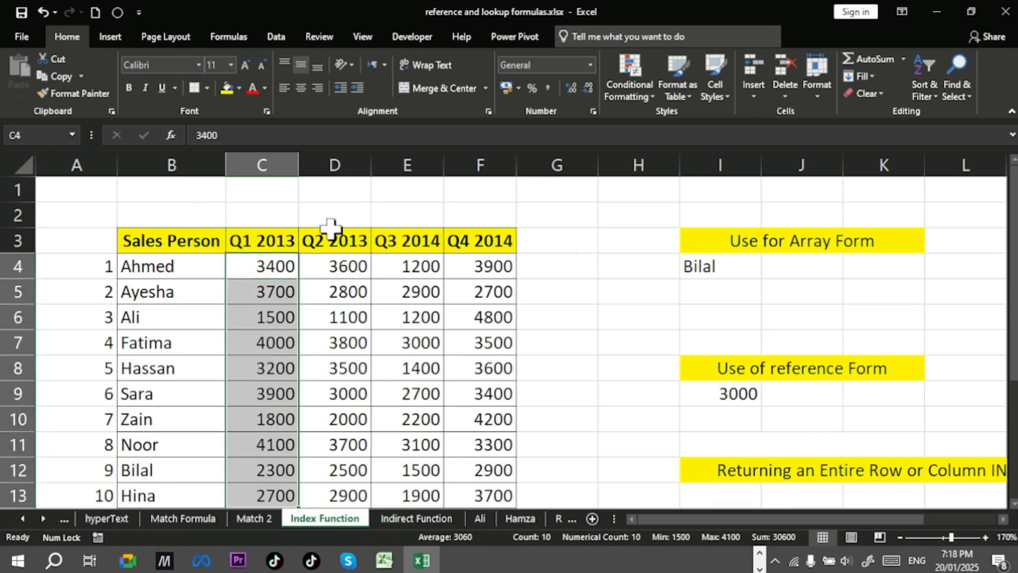
click(31, 139)
text(qrt1)
key(Return)
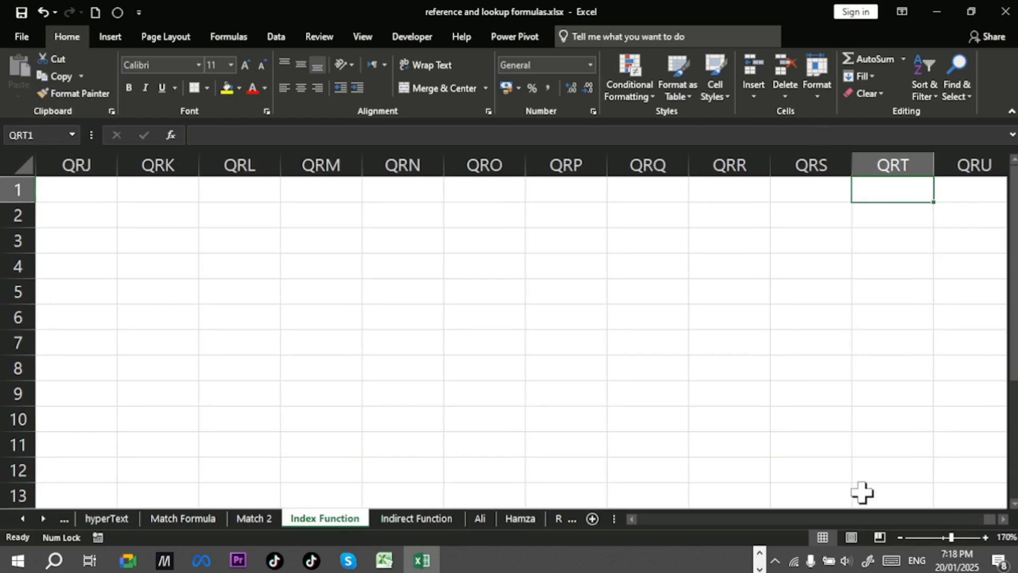
drag(987, 517, 623, 516)
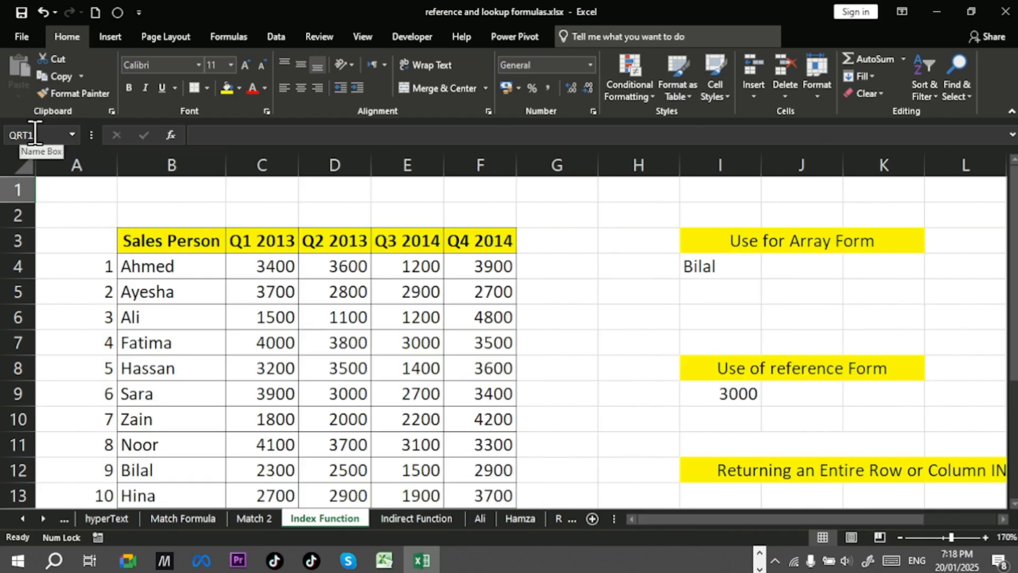
Step: Name the range C4:C13 quater1
drag(255, 267, 241, 493)
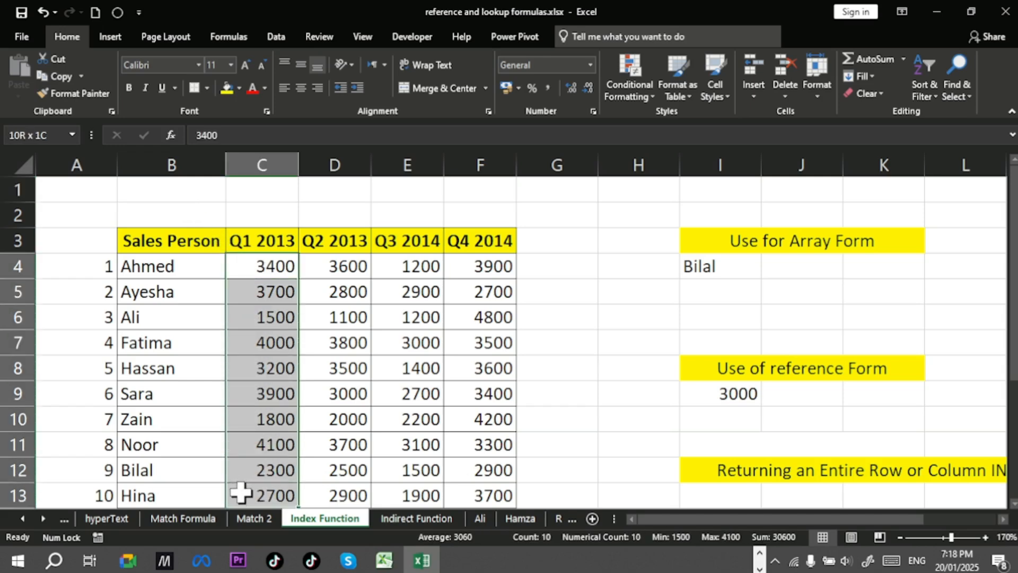
click(26, 139)
text(quarter1)
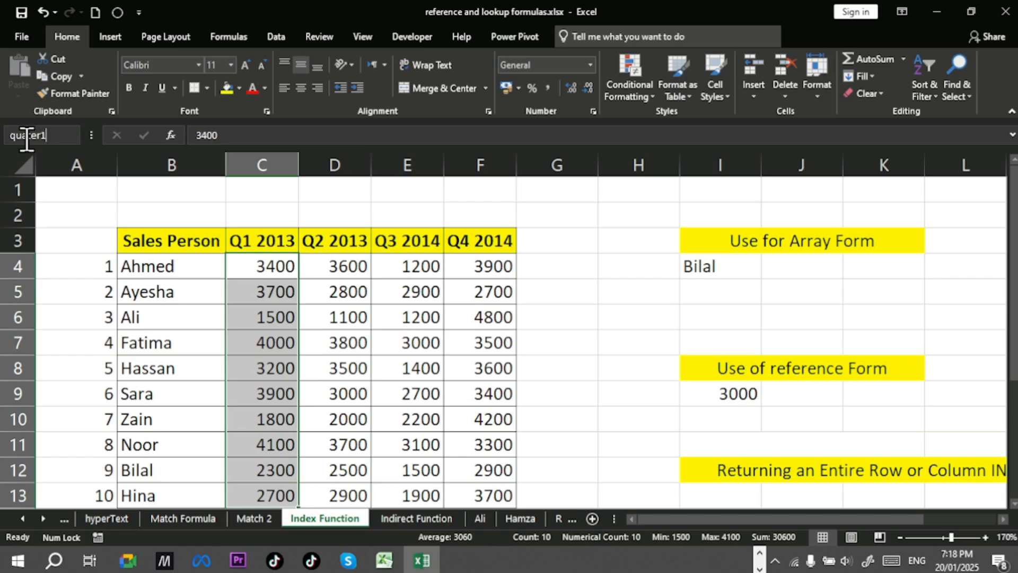
key(Return)
Step: Name the range D4:D13 quater2
drag(360, 267, 340, 485)
click(51, 138)
text(qu)
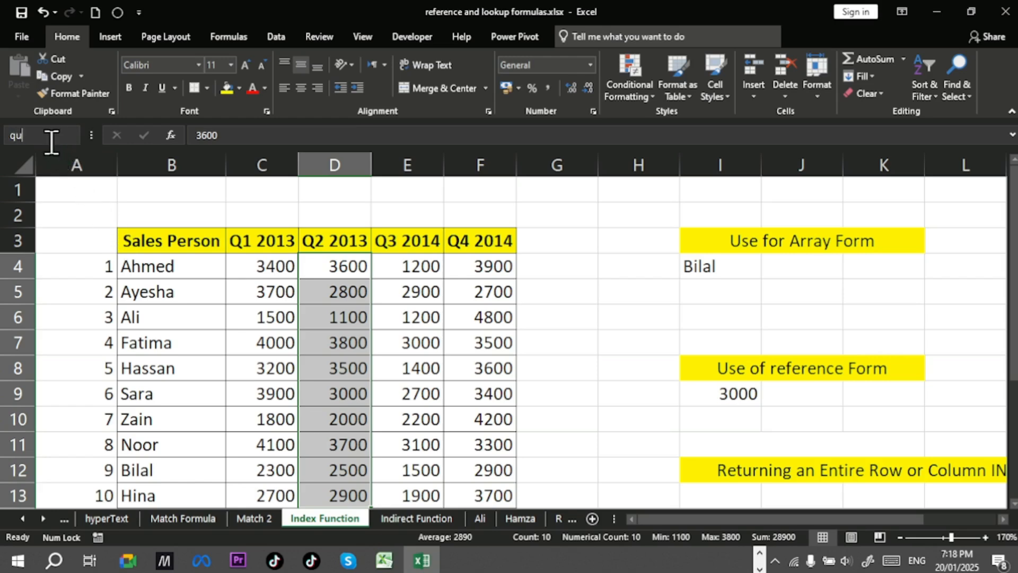
text(arte)
key(BackSpace)
key(BackSpace)
key(BackSpace)
text(ter2)
key(Return)
Step: Name the range E4:F13 quater3
drag(402, 265, 507, 496)
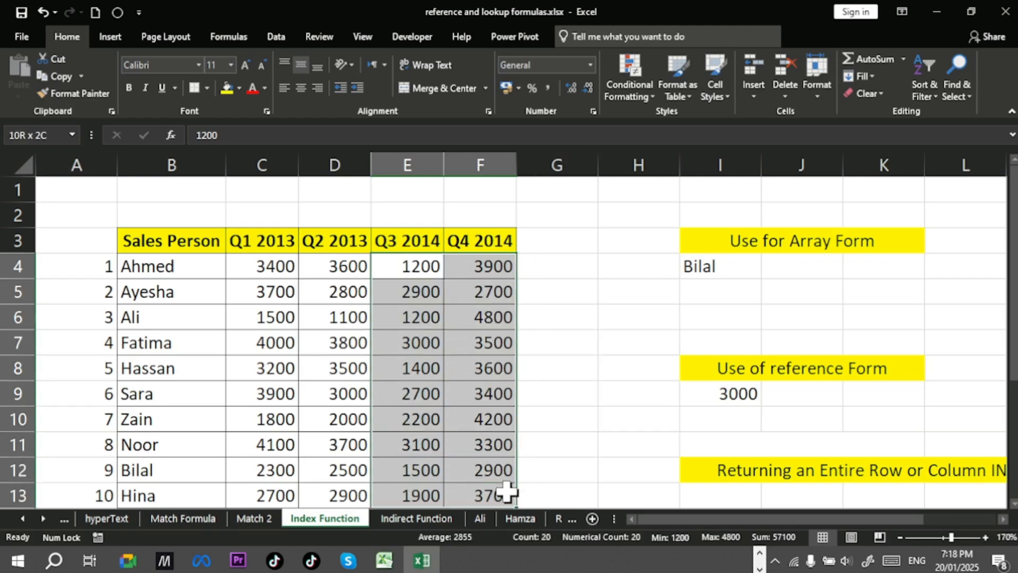
click(41, 132)
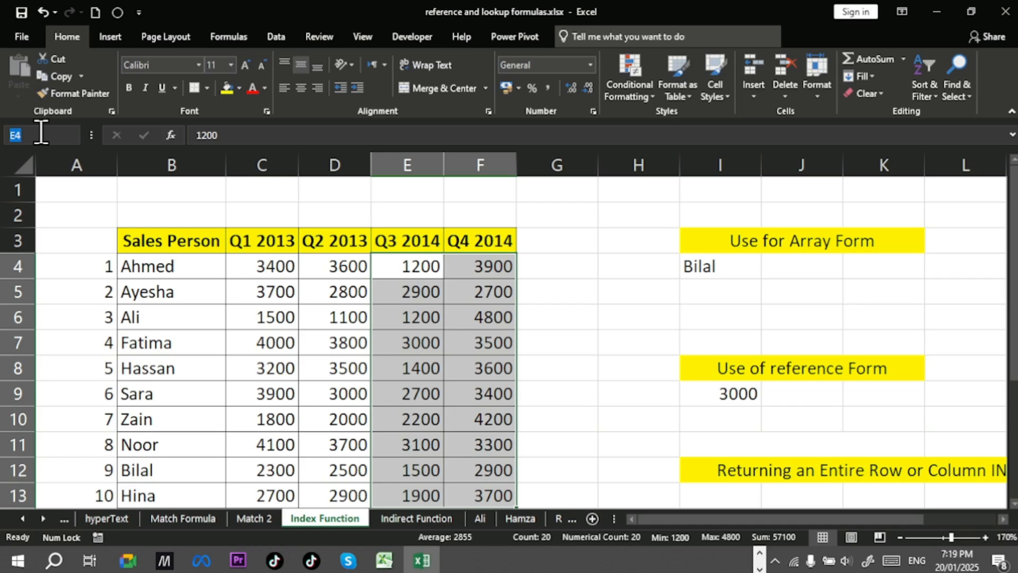
text(quater3)
key(Return)
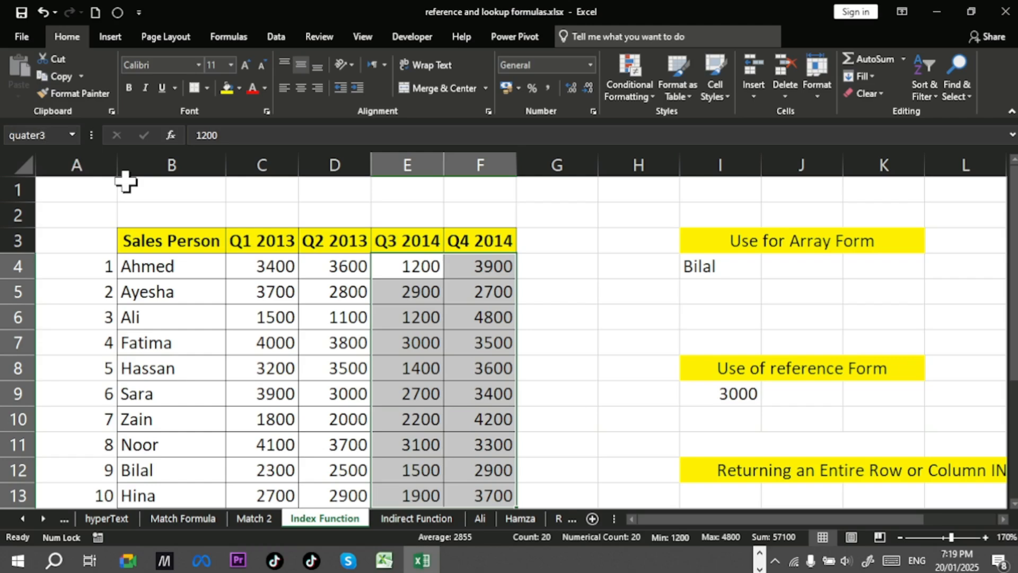
Step: Replace the cell ranges in I9's reference list with the named range quater1
click(735, 392)
double_click(735, 392)
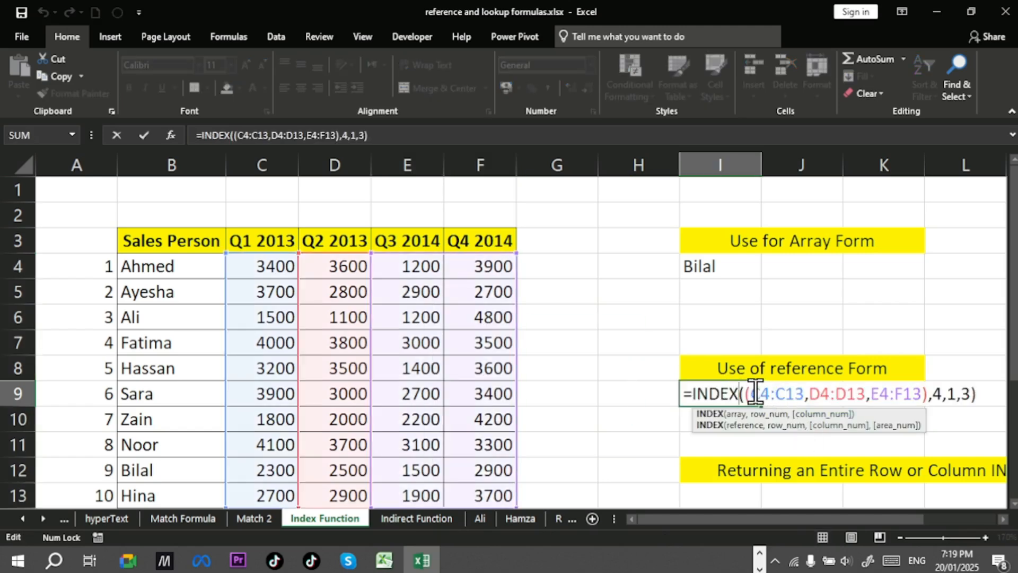
drag(752, 393, 923, 392)
key(BackSpace)
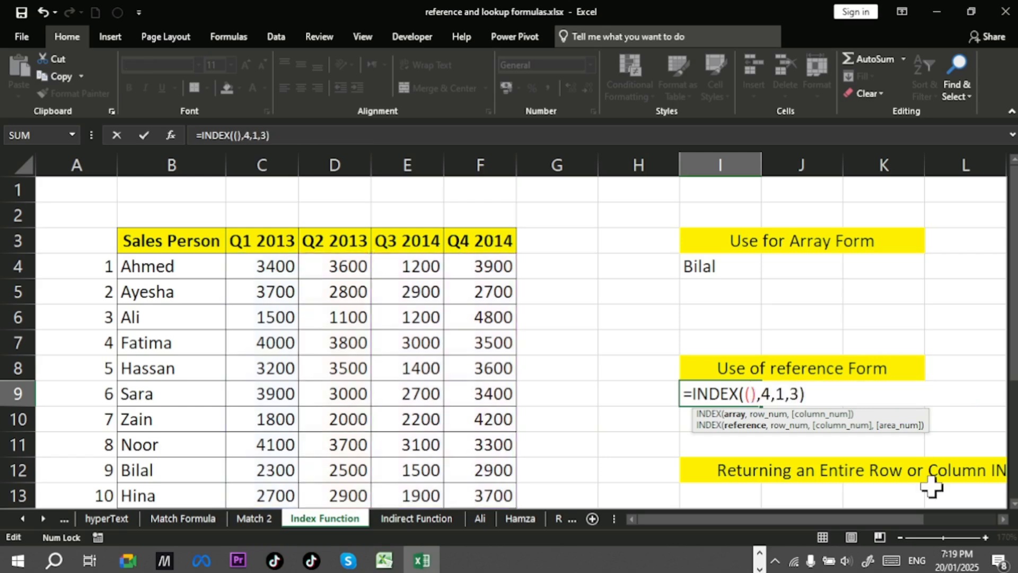
text(qu)
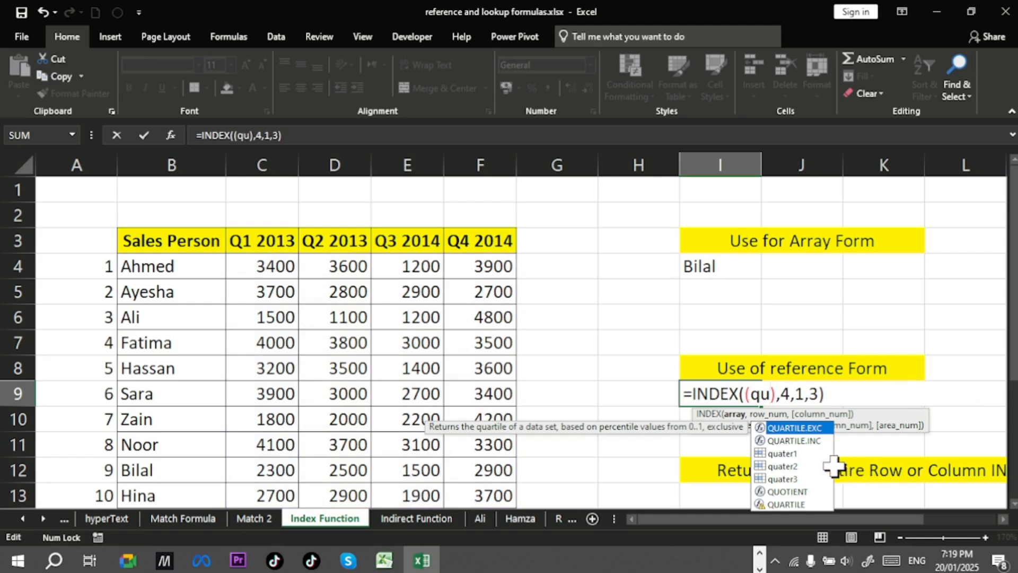
click(793, 458)
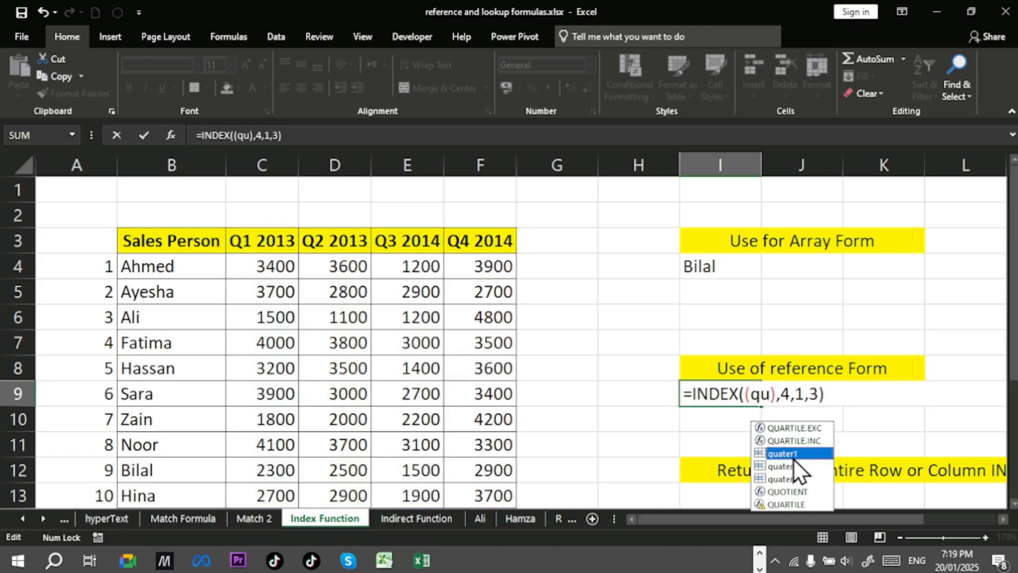
double_click(794, 458)
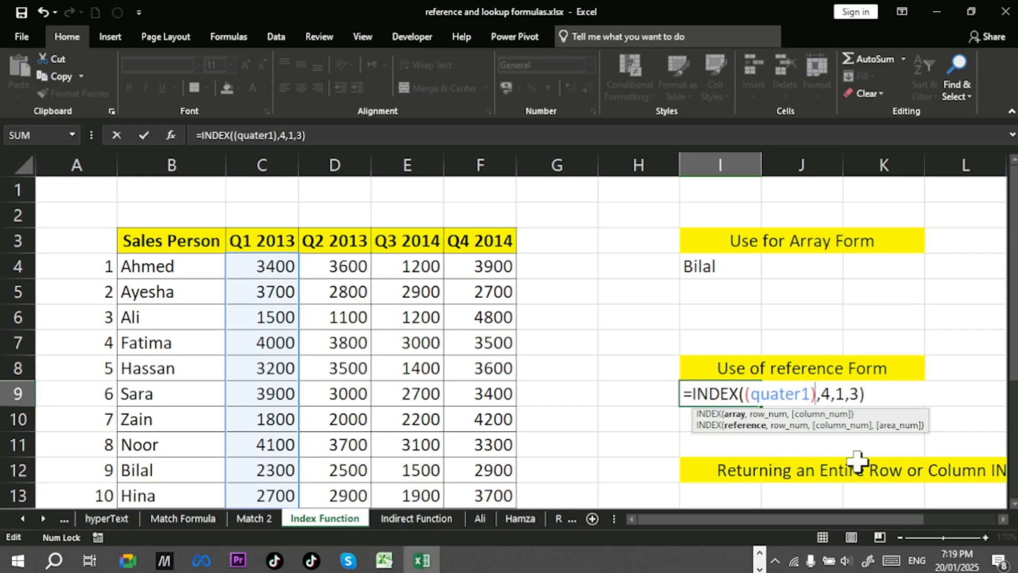
Step: Add quater2 and quater3 to I9's reference list, giving =INDEX((quater1,quater2,quater3),4,1,3)
text(,qu)
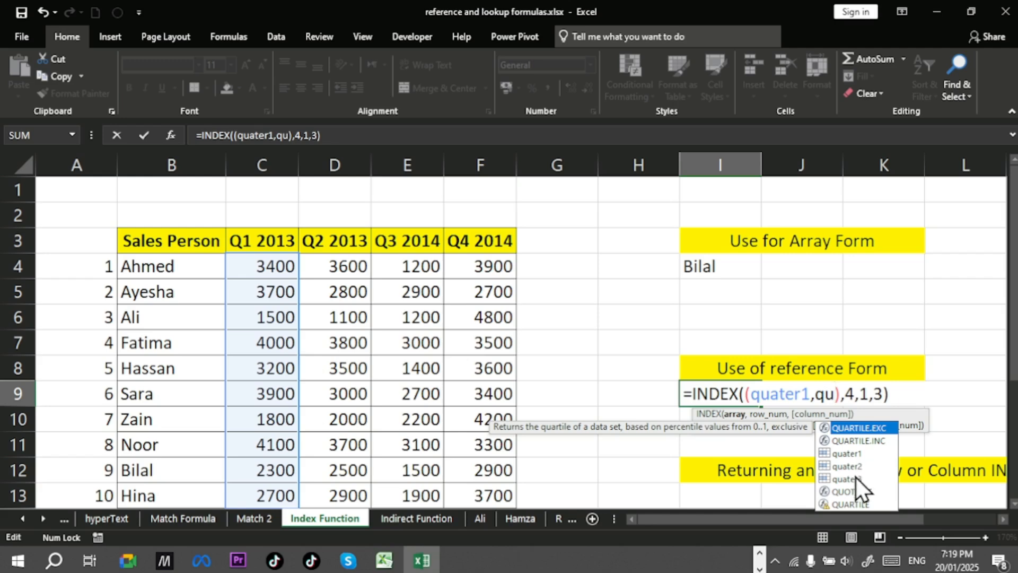
double_click(851, 467)
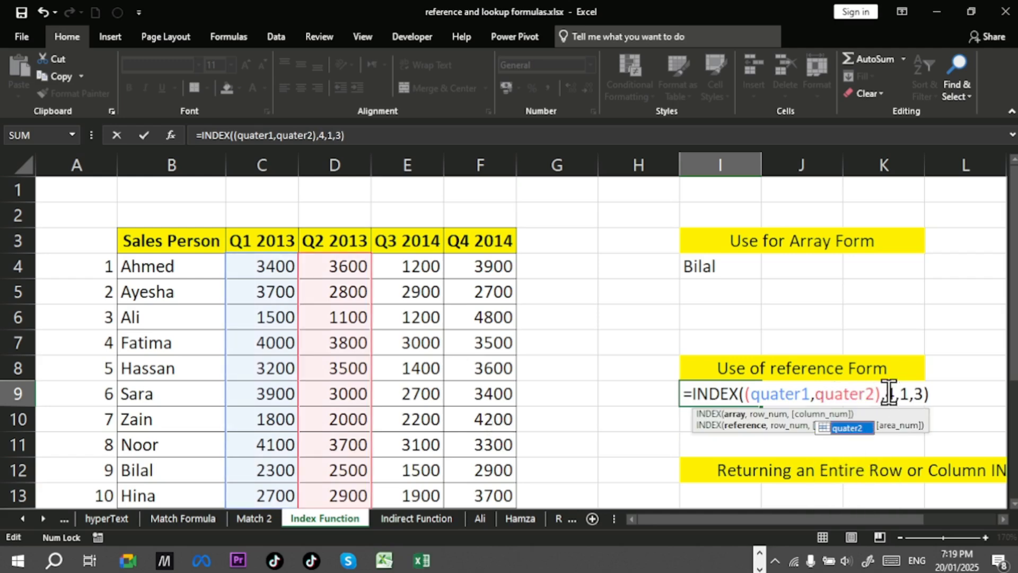
click(869, 393)
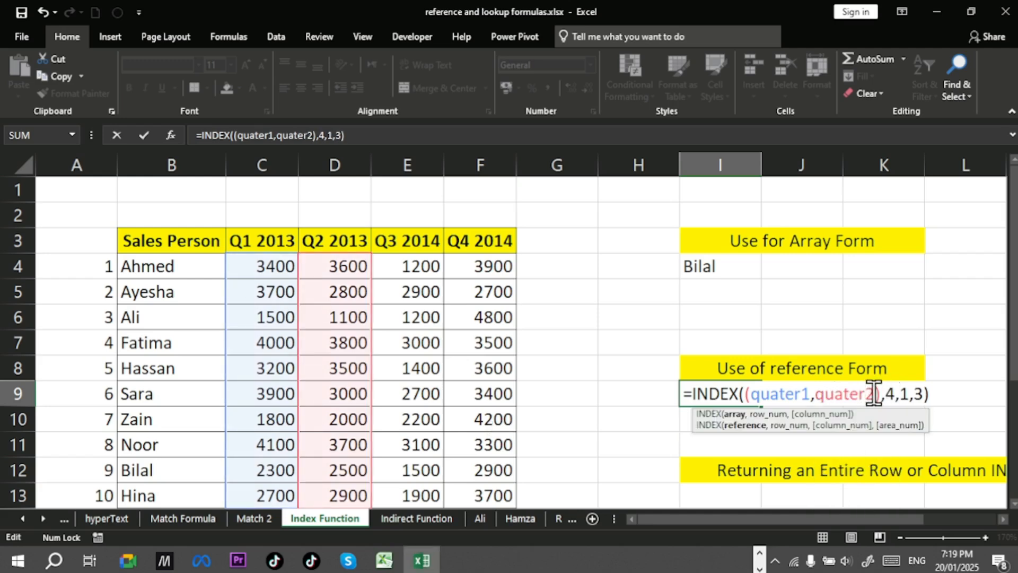
text(,)
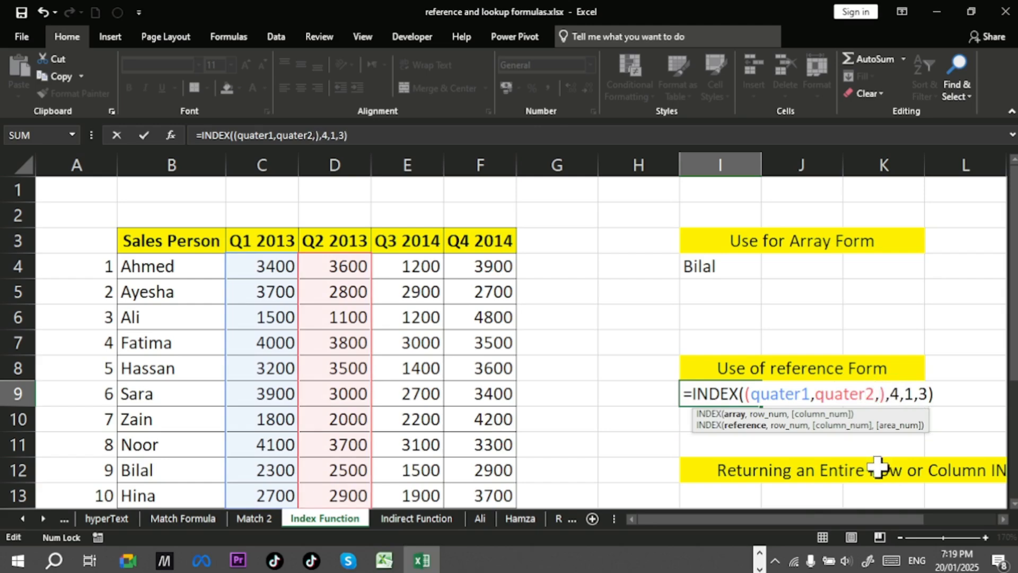
text(qua)
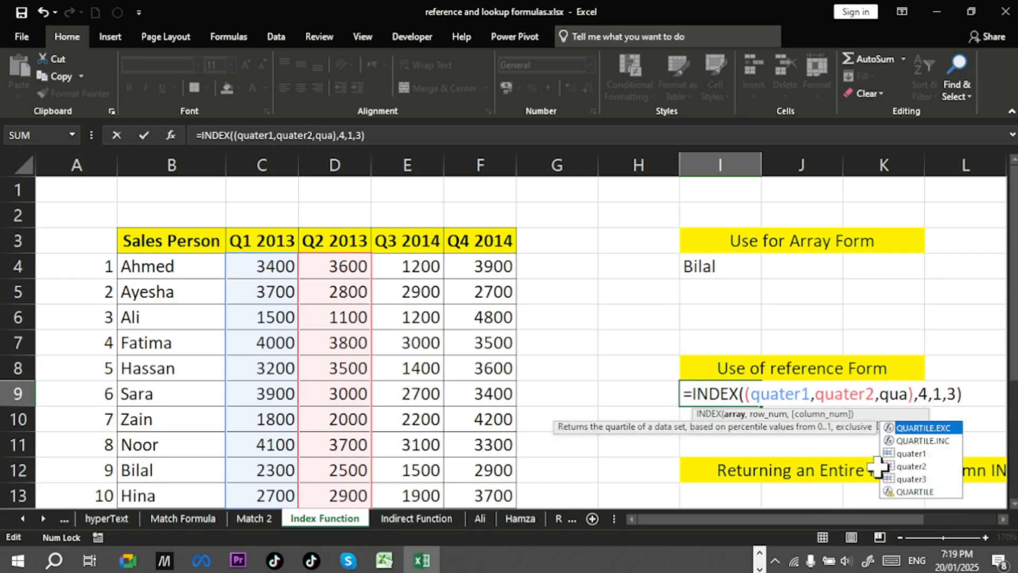
click(918, 480)
double_click(918, 480)
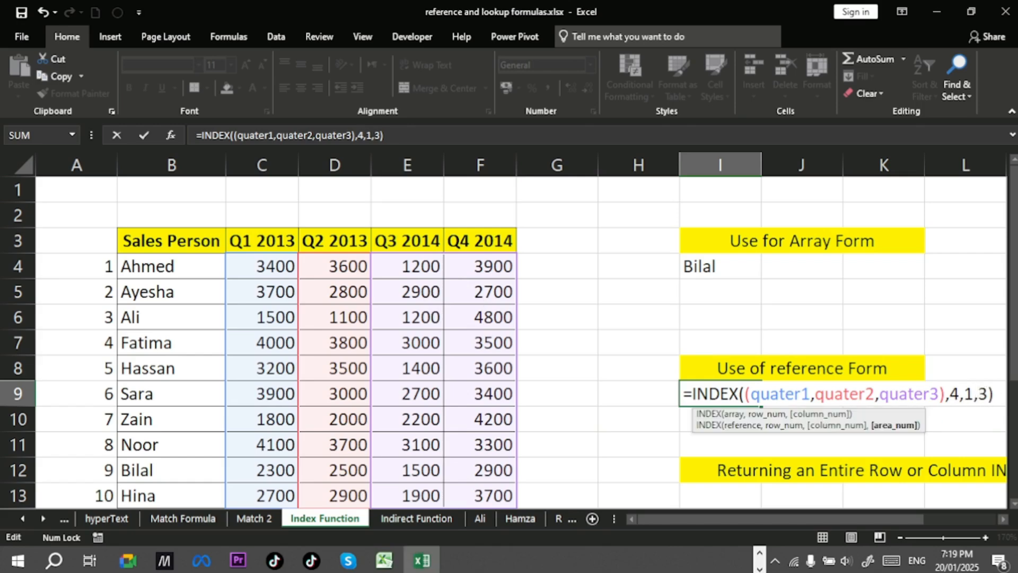
key(Return)
Step: Open I9's formula to review the named ranges
click(704, 398)
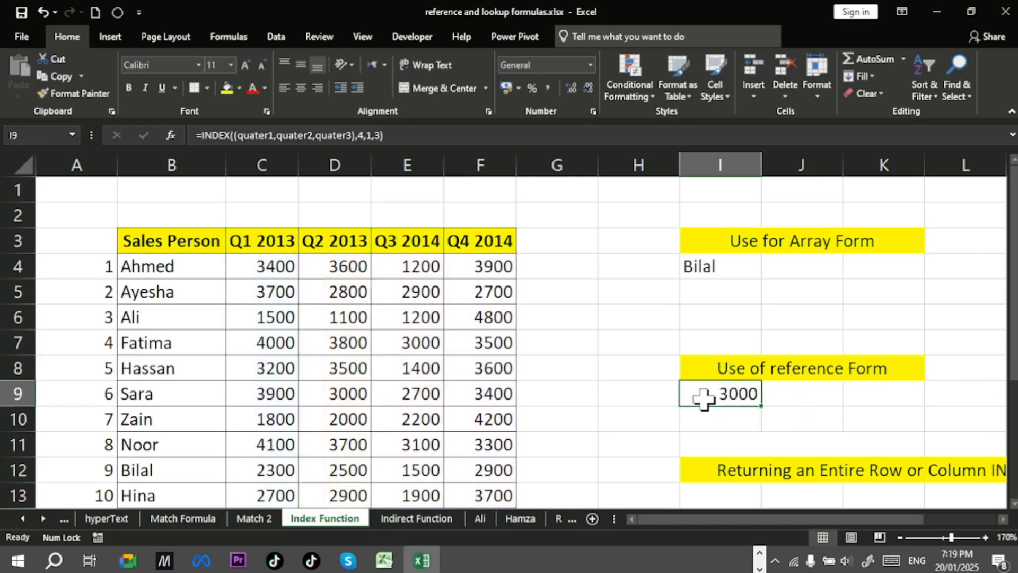
double_click(703, 397)
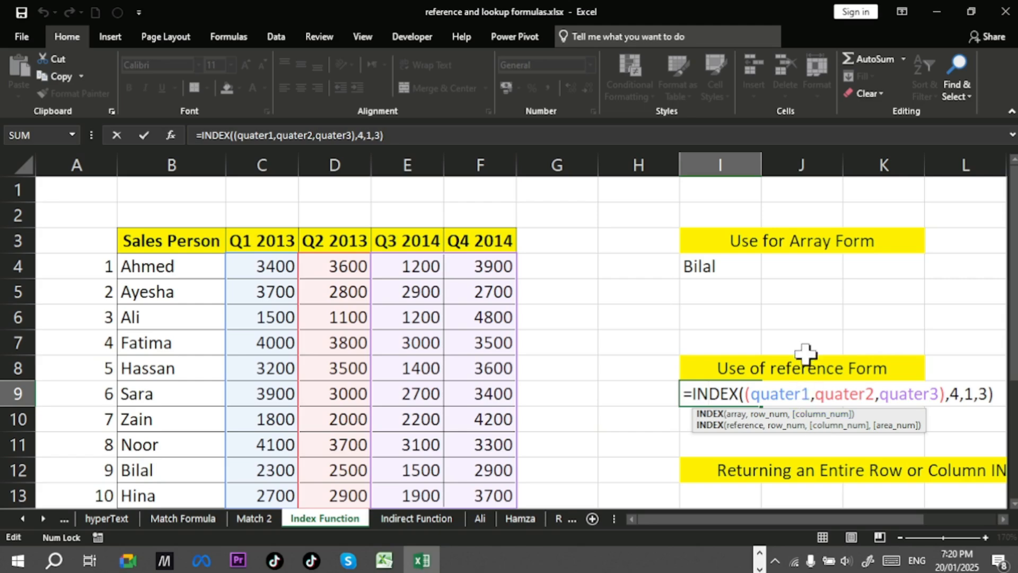
Step: Confirm the INDEX formula in I9
scroll(807, 328, down, 1)
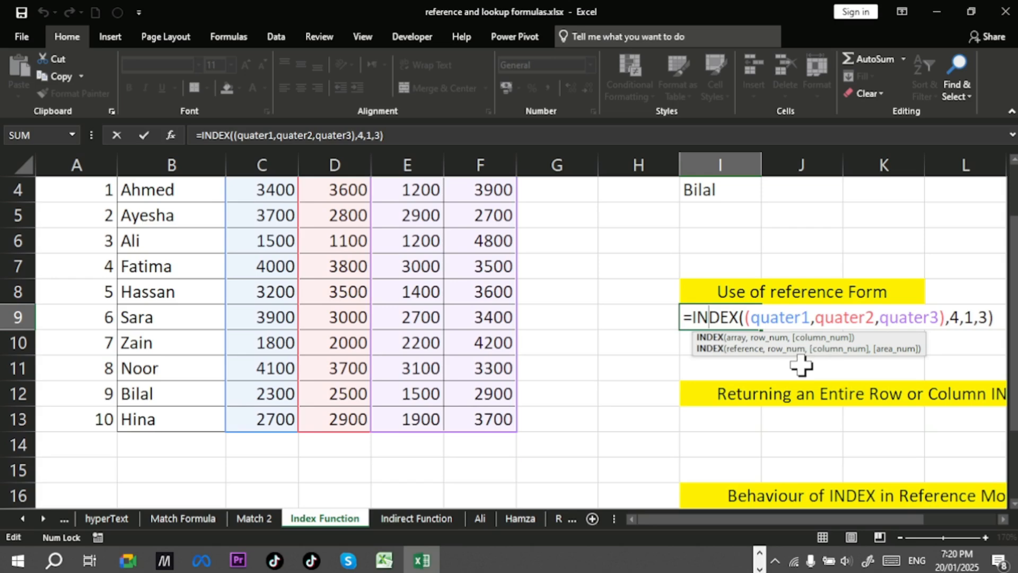
key(Return)
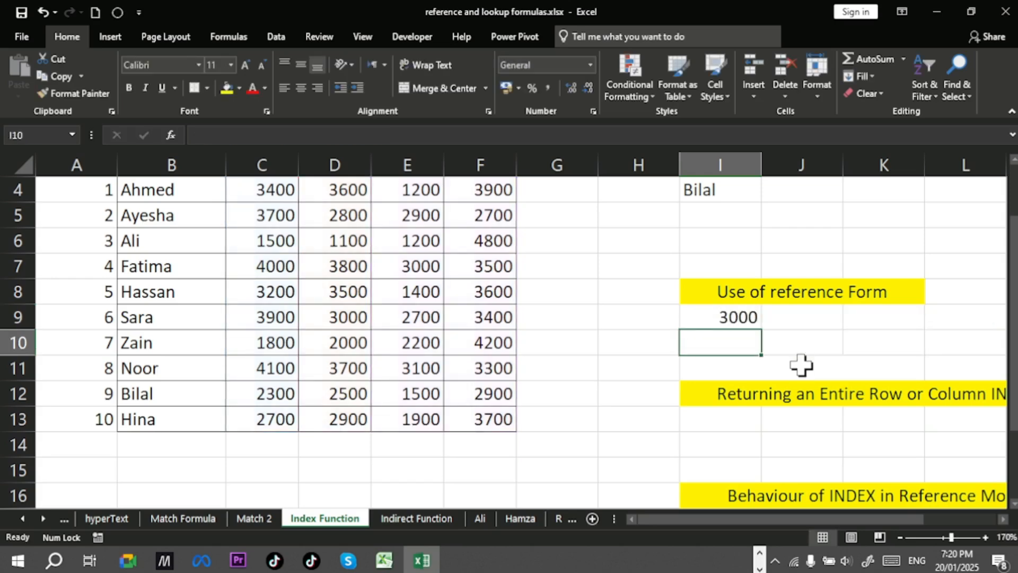
scroll(801, 365, up, 1)
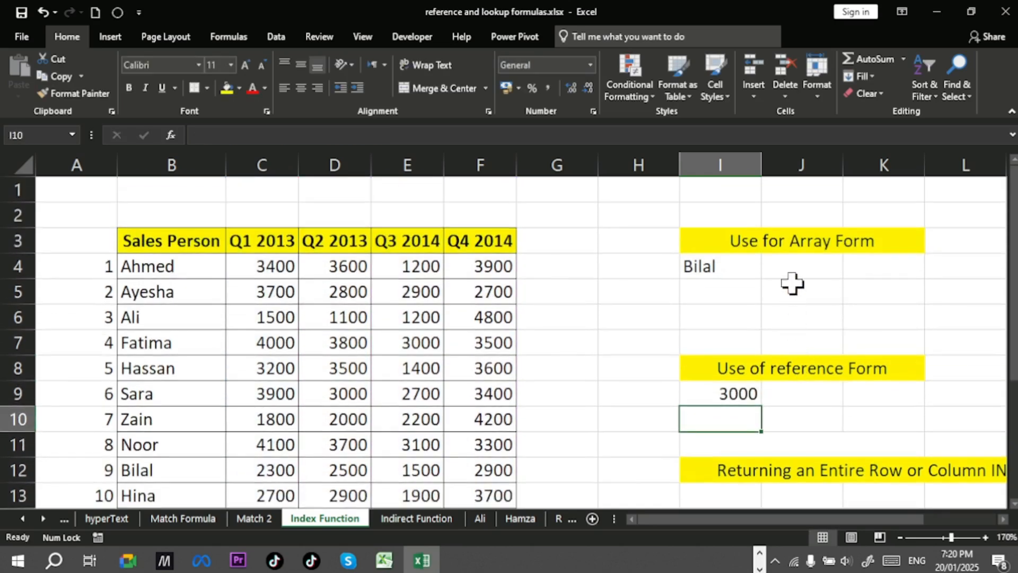
scroll(793, 246, down, 2)
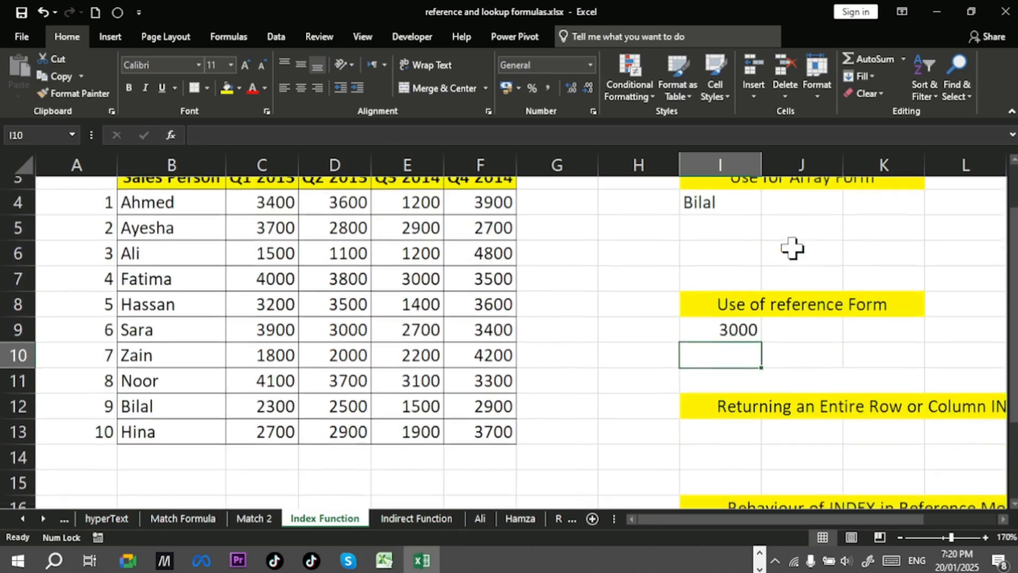
drag(905, 516, 905, 516)
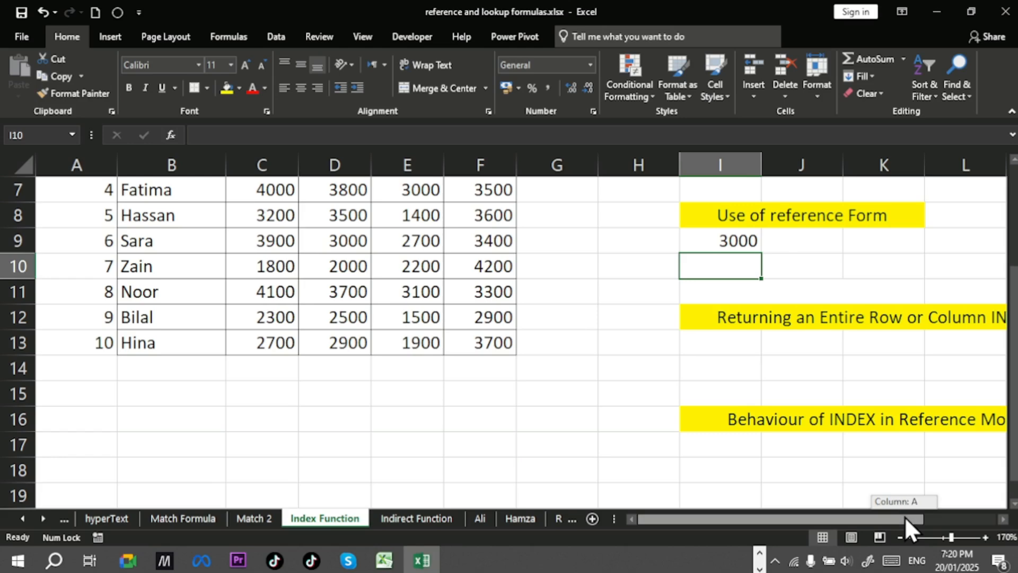
click(1003, 519)
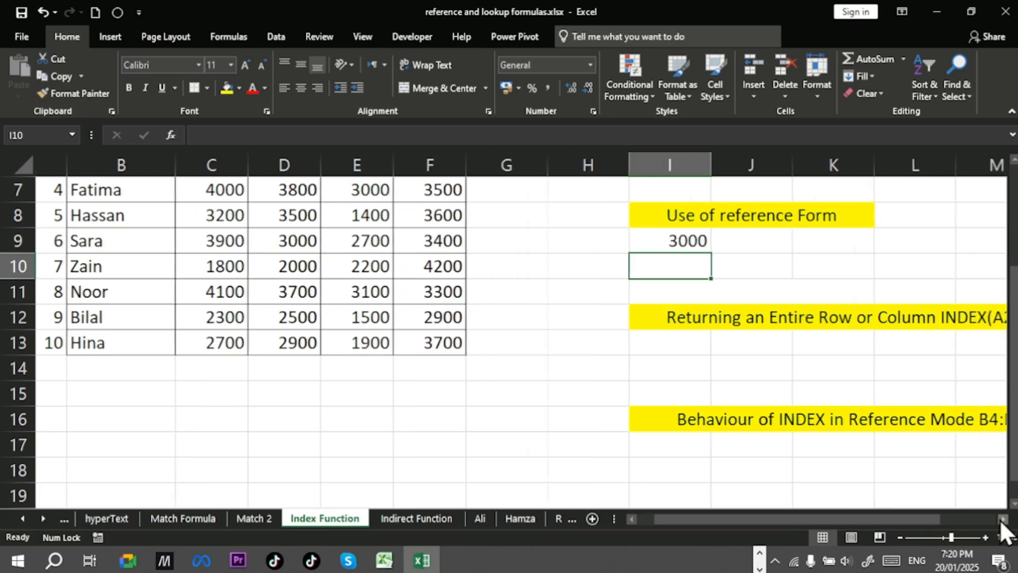
scroll(934, 471, up, 1)
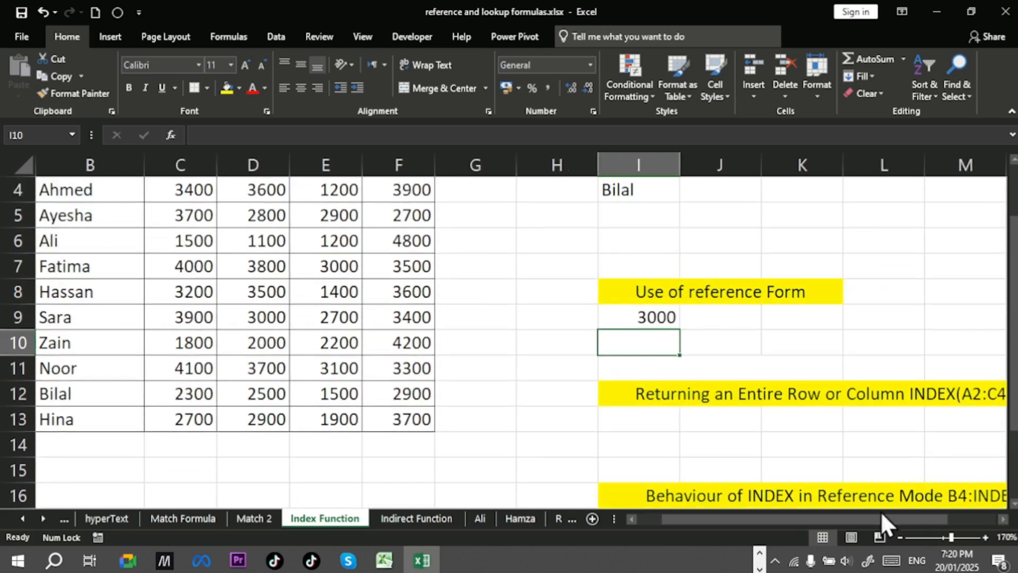
mouse_move(883, 520)
mouse_down()
mouse_move(938, 522)
mouse_move(872, 513)
mouse_move(881, 515)
mouse_up()
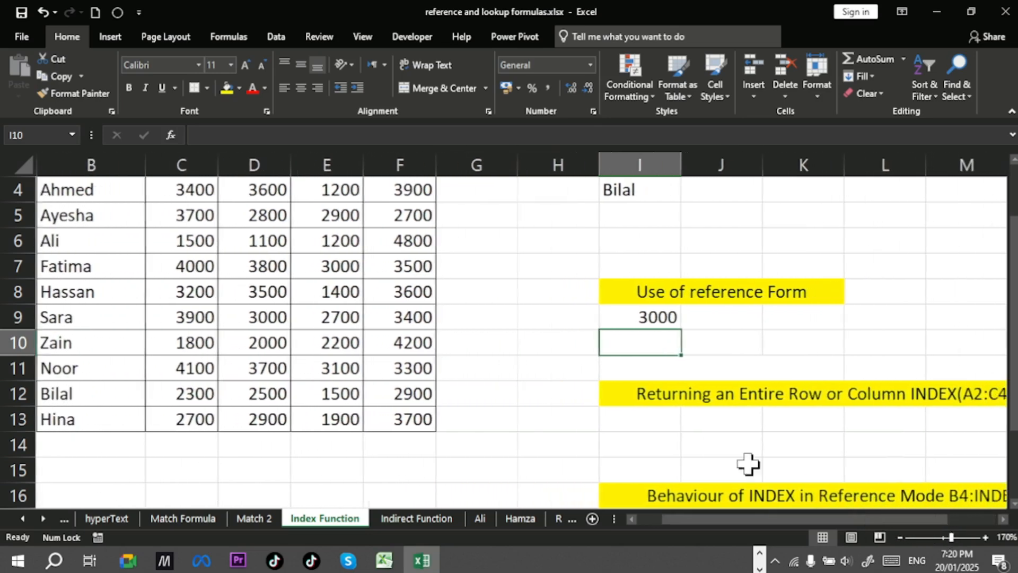
Step: Open the Name Manager and delete the quater3 and quater2 names
click(246, 36)
click(427, 100)
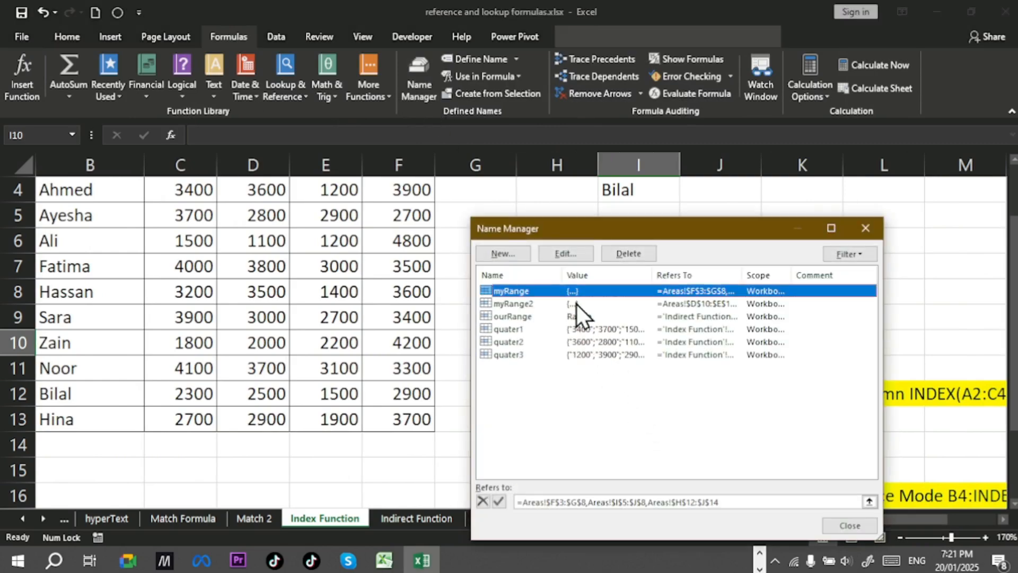
click(541, 355)
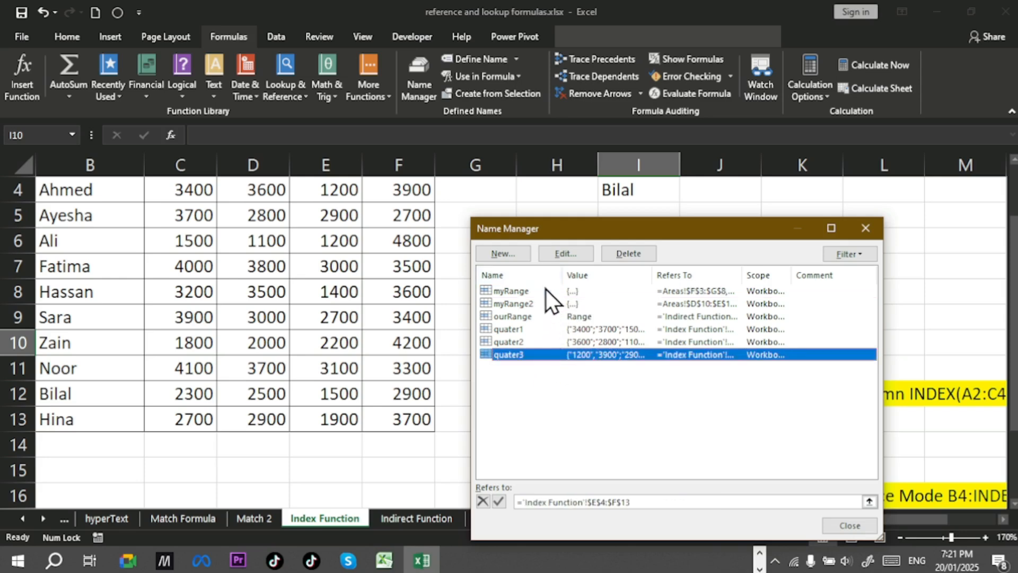
click(631, 255)
click(486, 322)
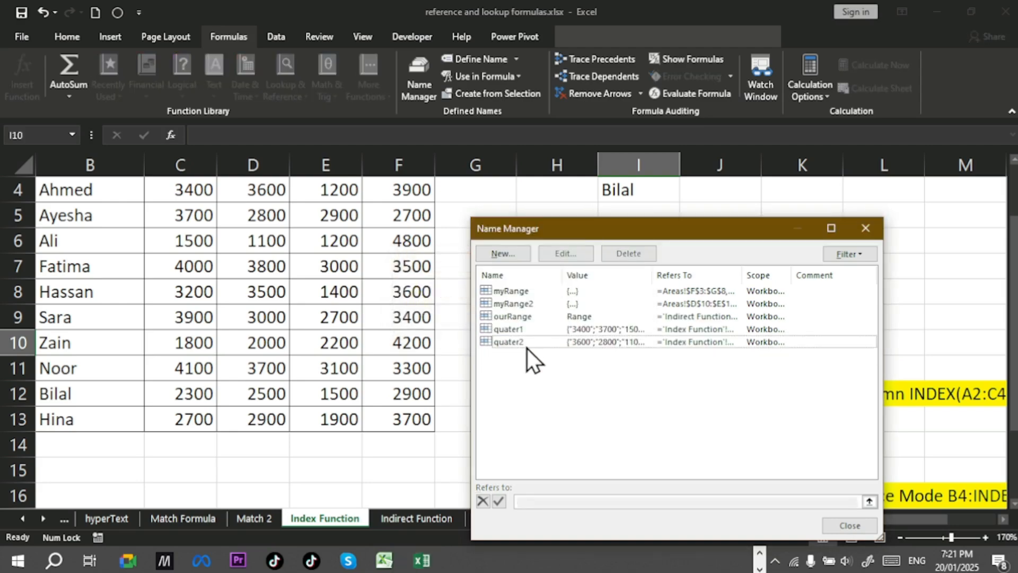
click(526, 342)
click(632, 253)
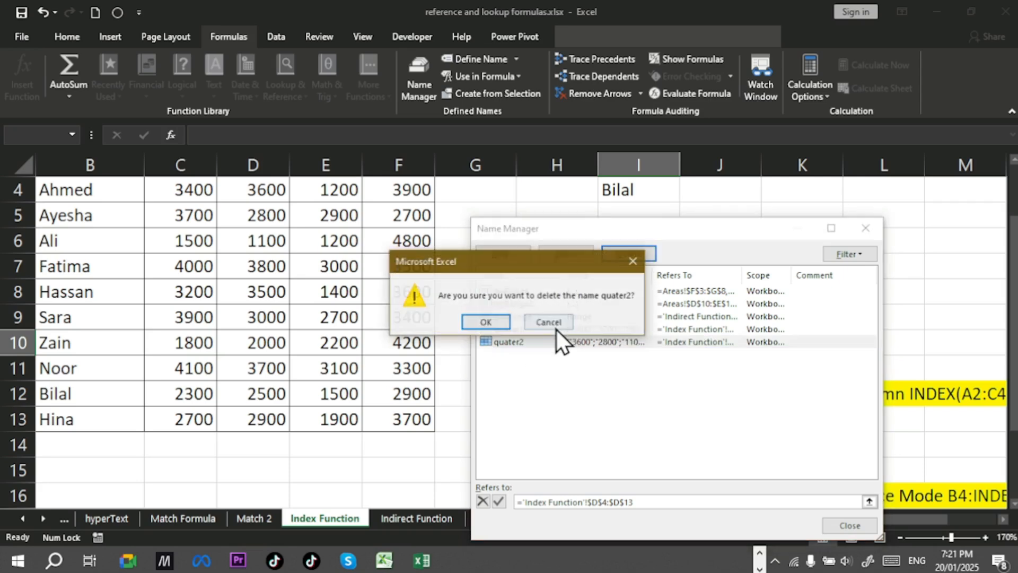
click(511, 323)
Step: Delete the quater1 and ourRange names
click(520, 330)
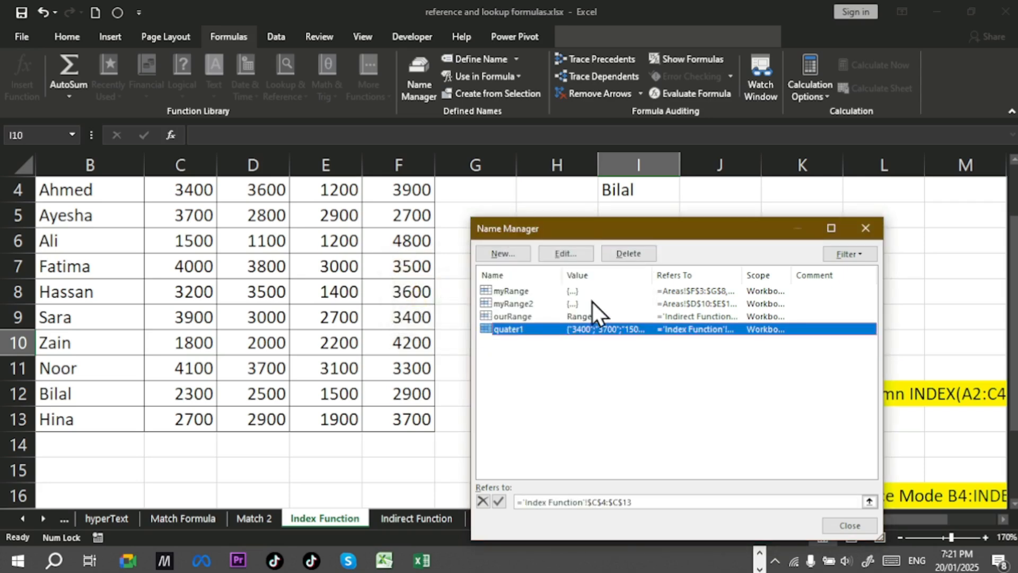
click(638, 255)
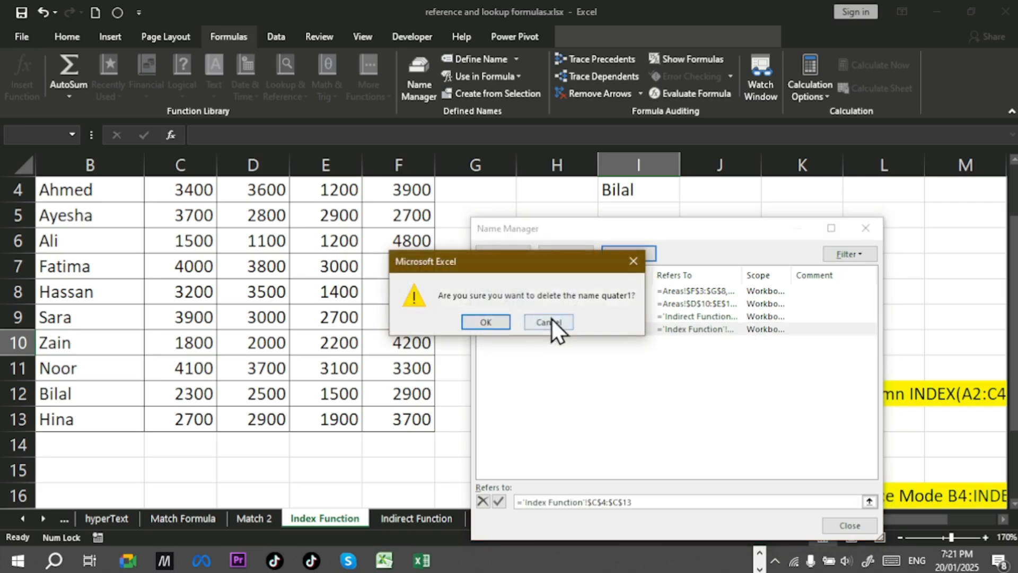
click(501, 330)
click(520, 319)
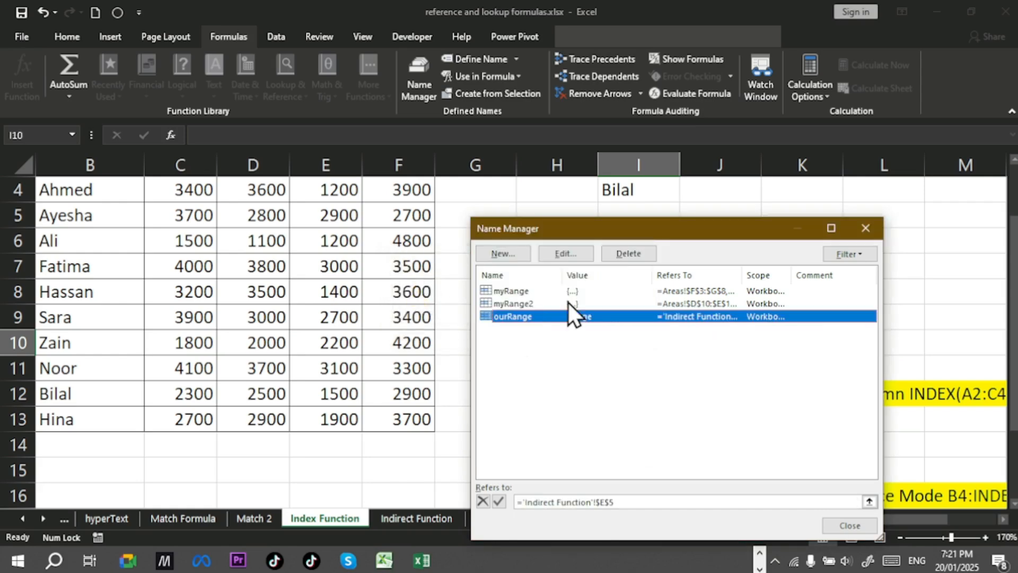
click(629, 258)
click(506, 321)
Step: Delete the myRange2 and myRange names and close the Name Manager
click(529, 304)
click(627, 258)
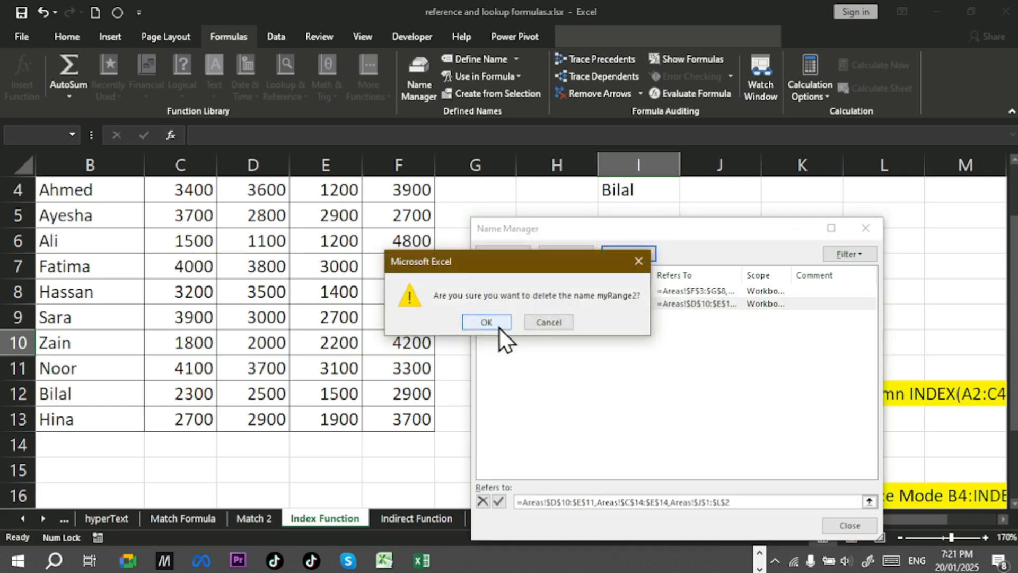
click(499, 325)
click(527, 292)
click(619, 256)
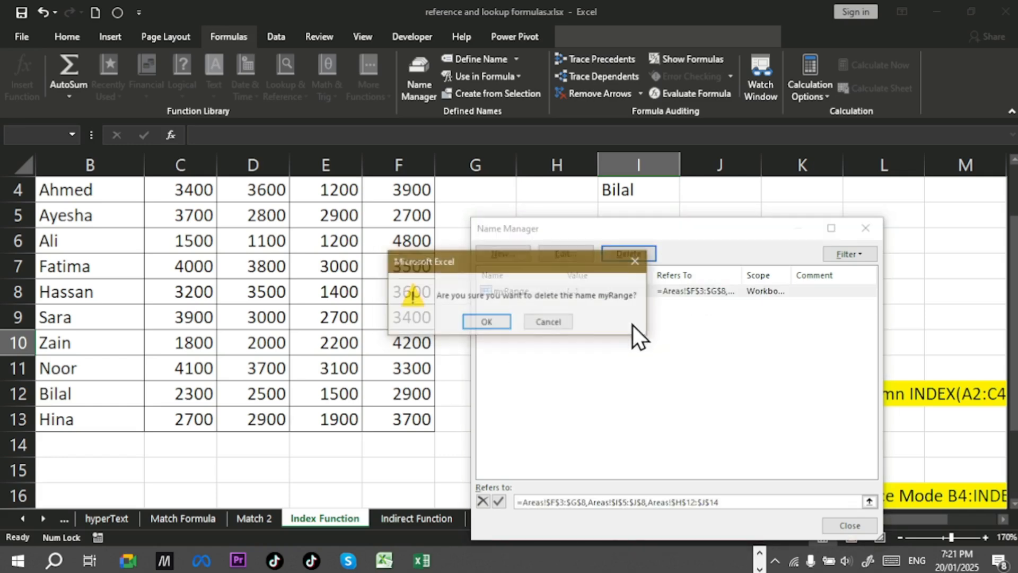
click(495, 319)
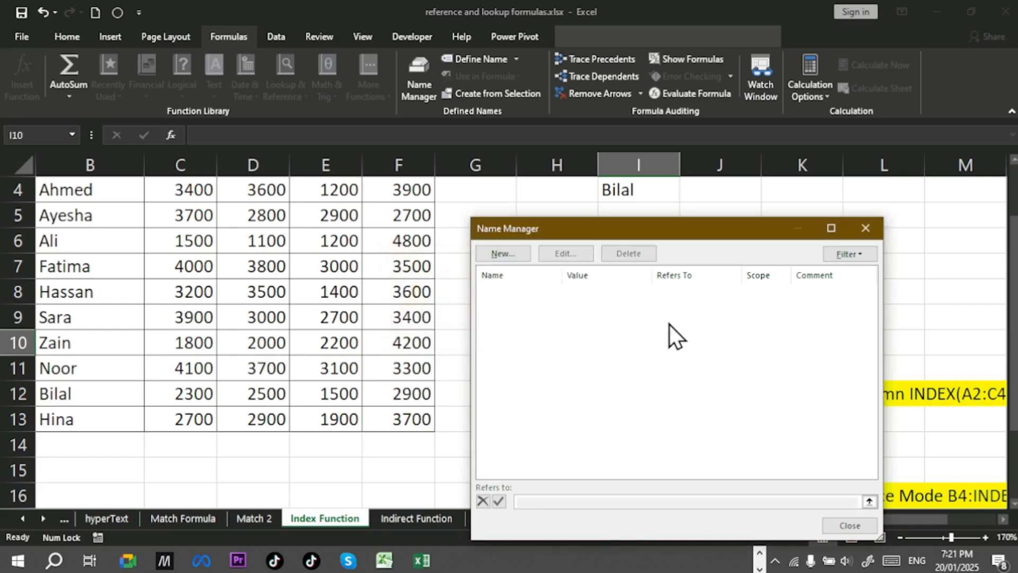
click(869, 232)
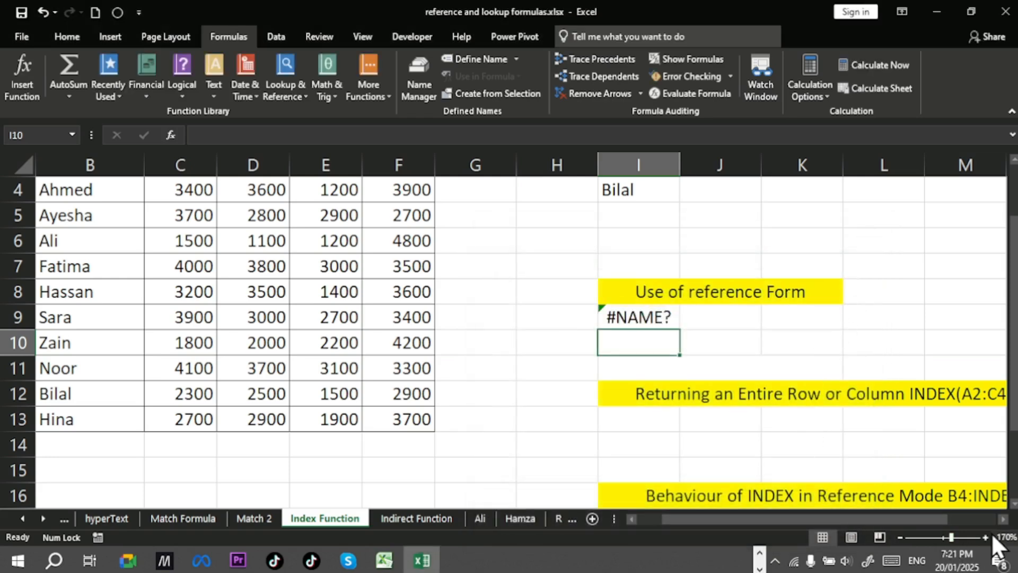
Step: Select Zain's four quarterly sales in C10:F10 to examine them
drag(823, 524, 776, 529)
scroll(372, 272, up, 1)
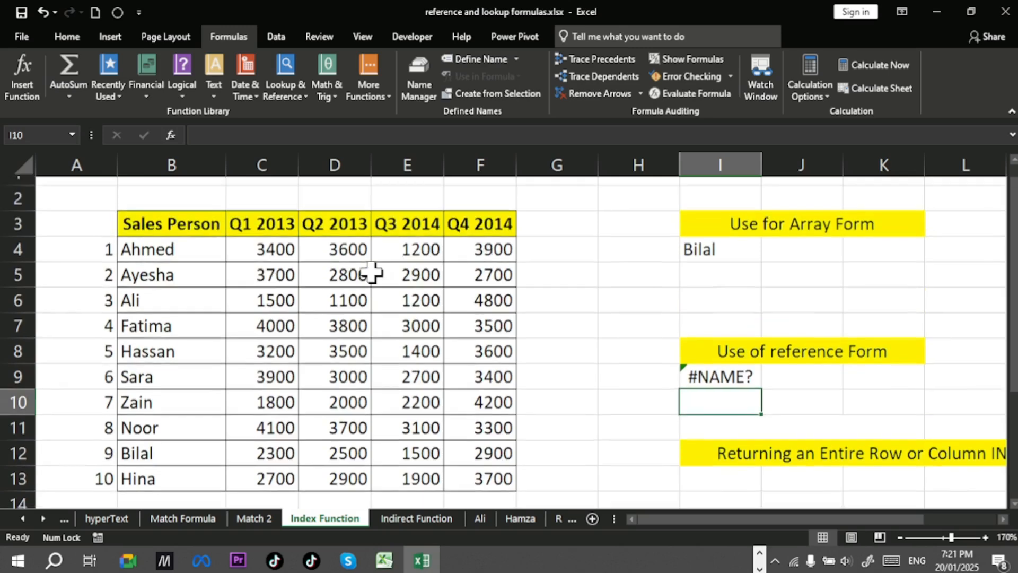
scroll(354, 298, down, 1)
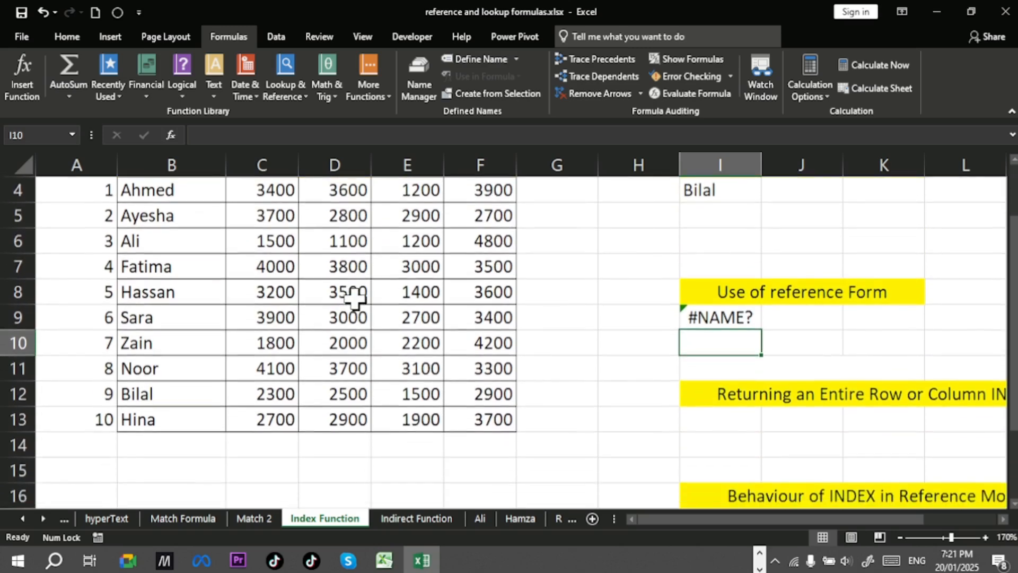
click(96, 344)
click(150, 342)
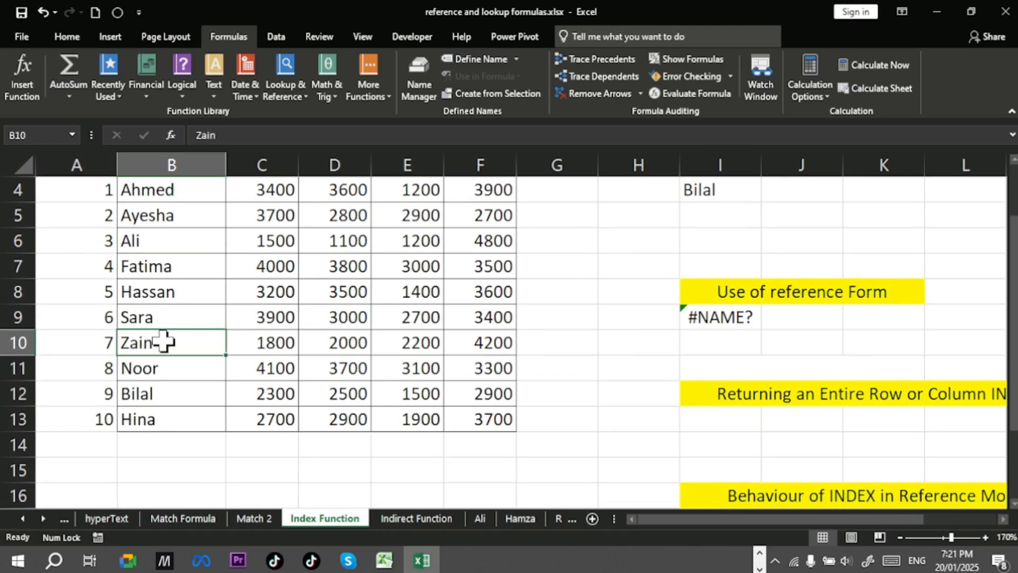
drag(272, 342, 501, 351)
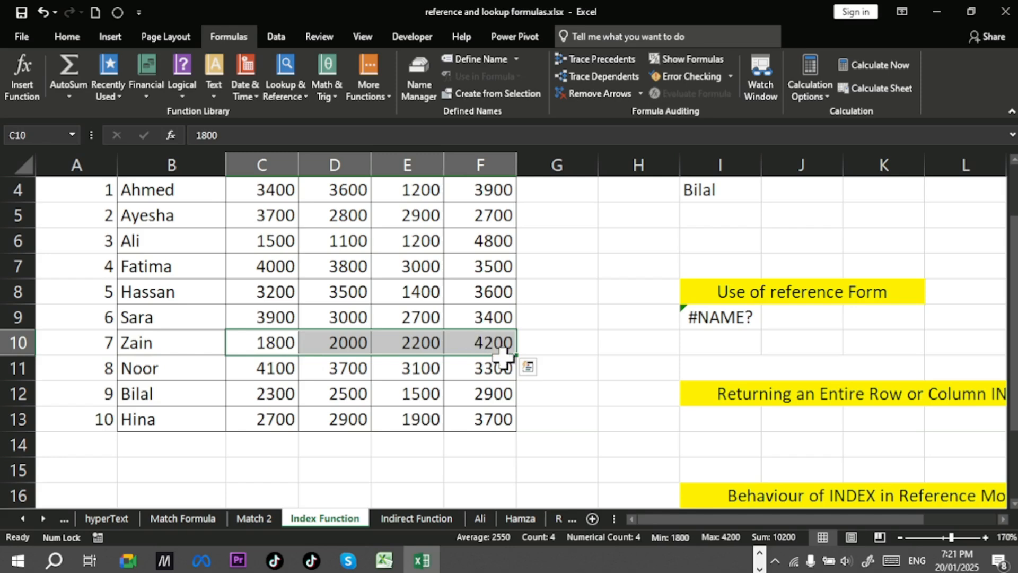
click(536, 342)
scroll(594, 406, up, 1)
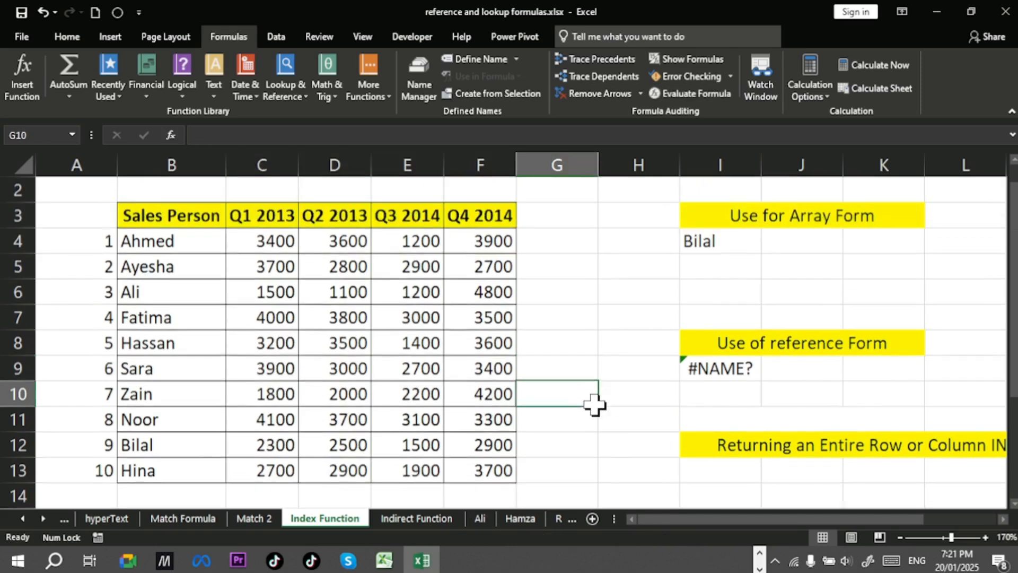
Step: Add the header total in G3
click(558, 243)
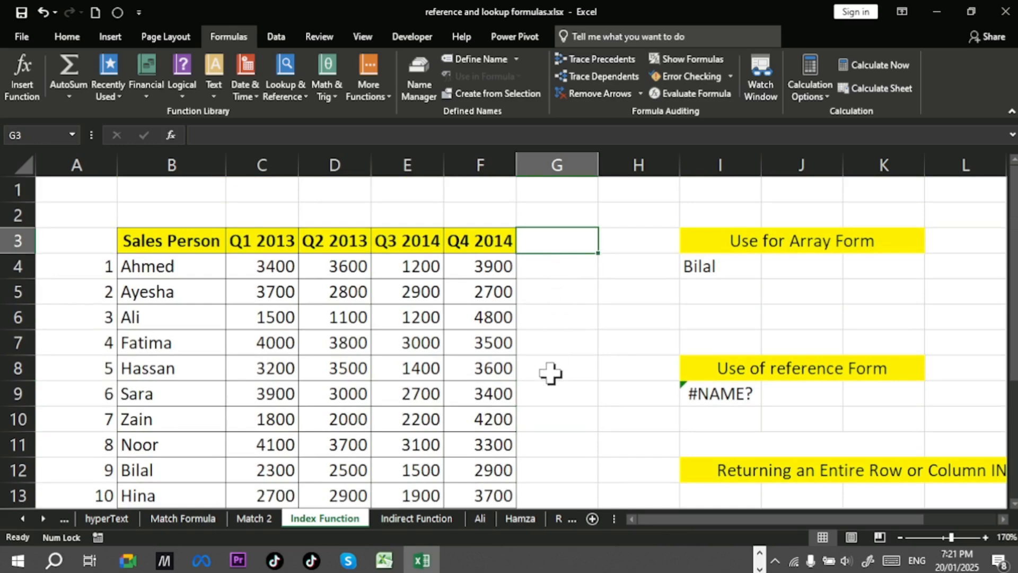
text(tot)
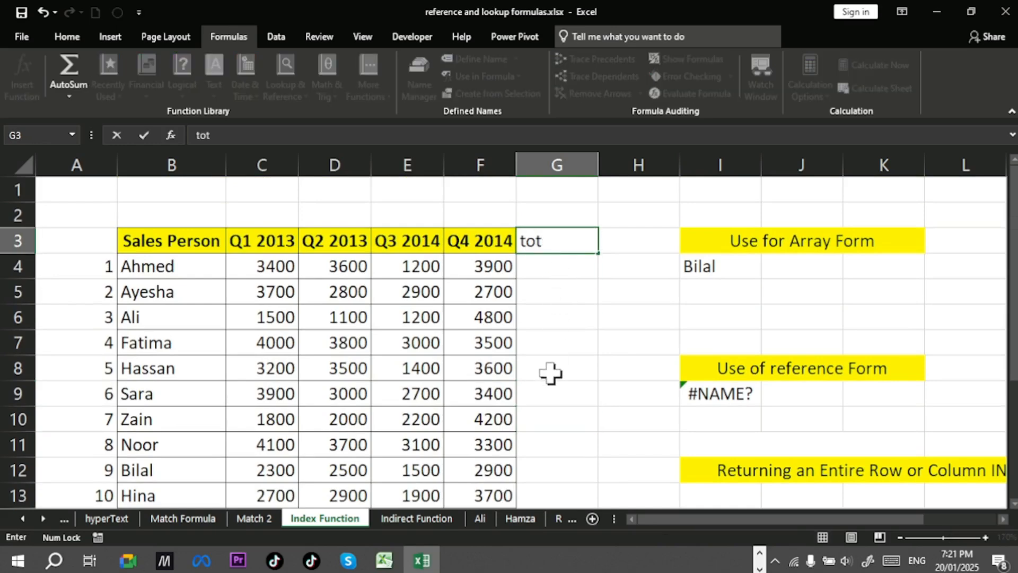
text(al)
key(Return)
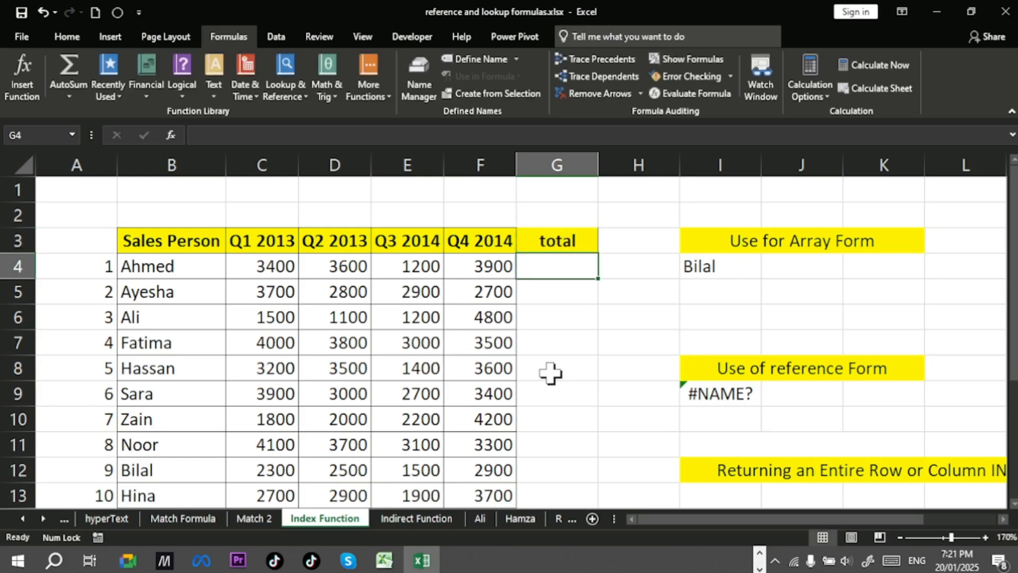
Step: Select Ahmed's quarterly sales in C4:F4 to examine them
scroll(550, 371, down, 1)
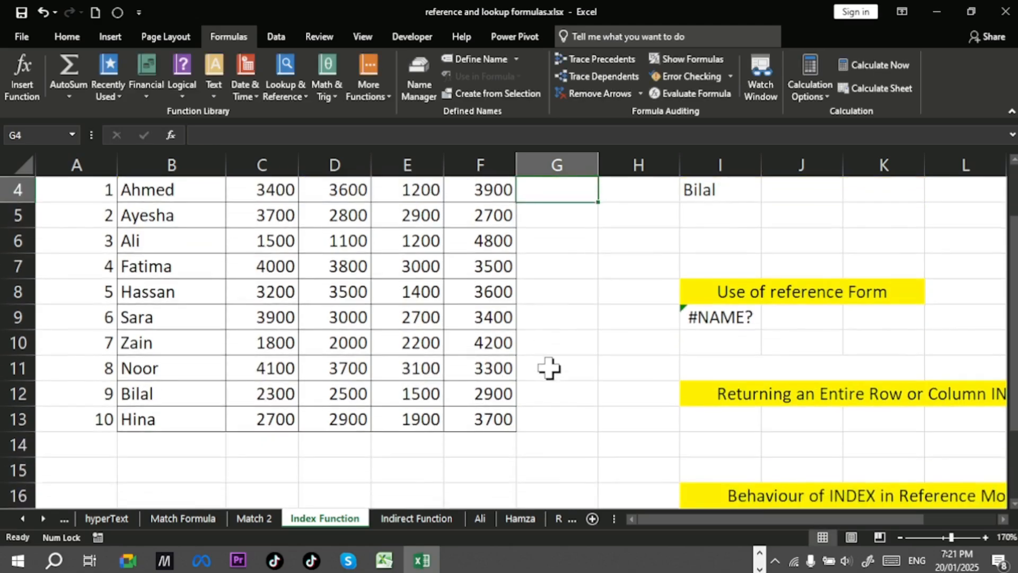
scroll(551, 365, up, 1)
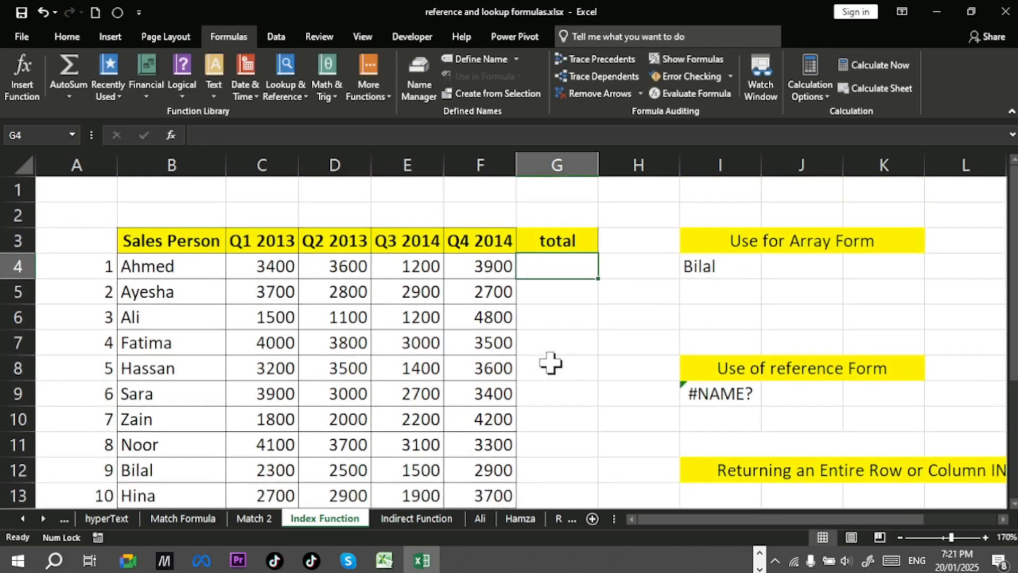
click(175, 268)
click(279, 269)
click(341, 264)
drag(272, 266, 466, 259)
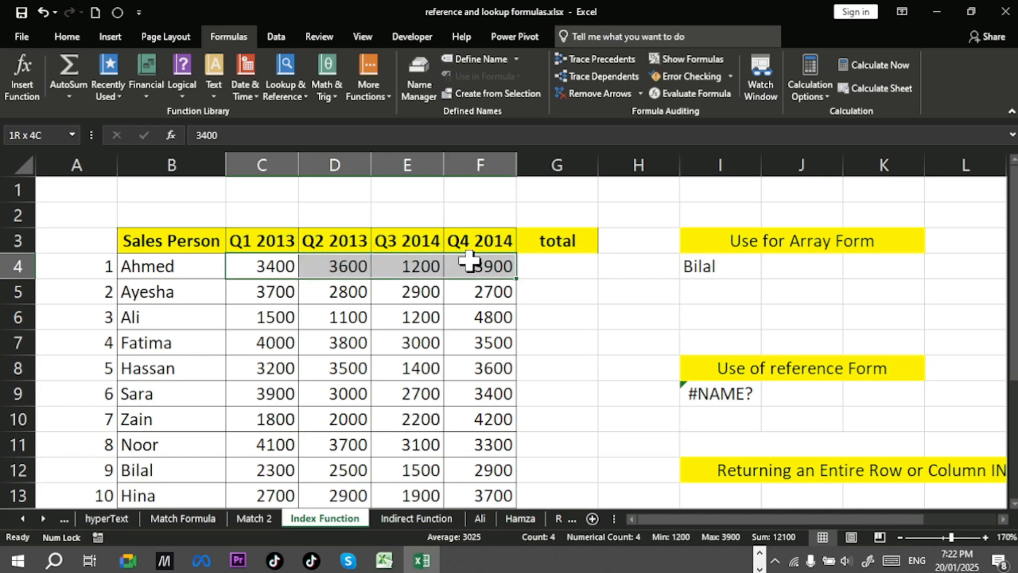
click(531, 265)
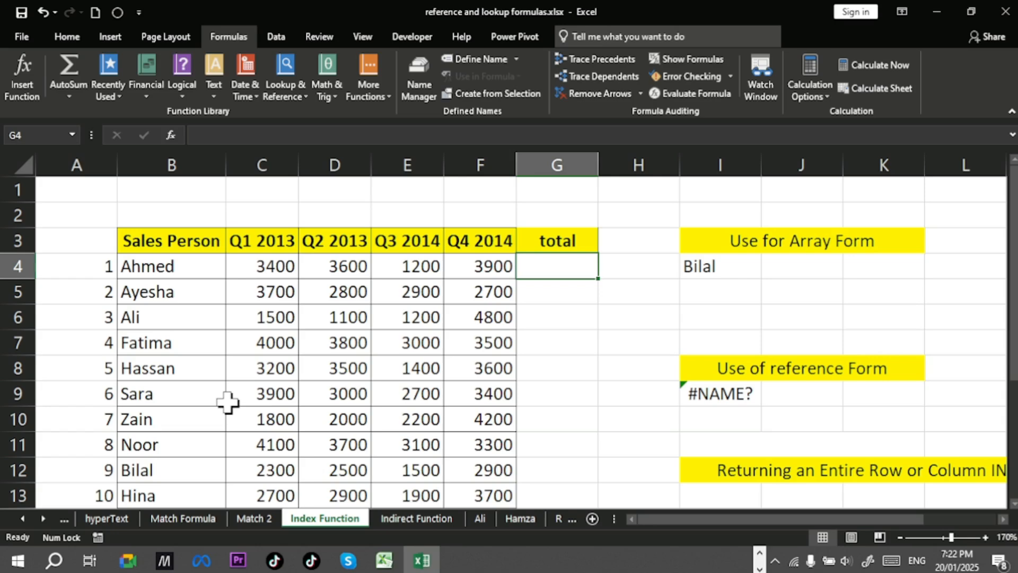
Step: Enter an INDEX formula in G4 returning the whole row of C4:F13 given by the serial number in A4, with column 0
key(F2)
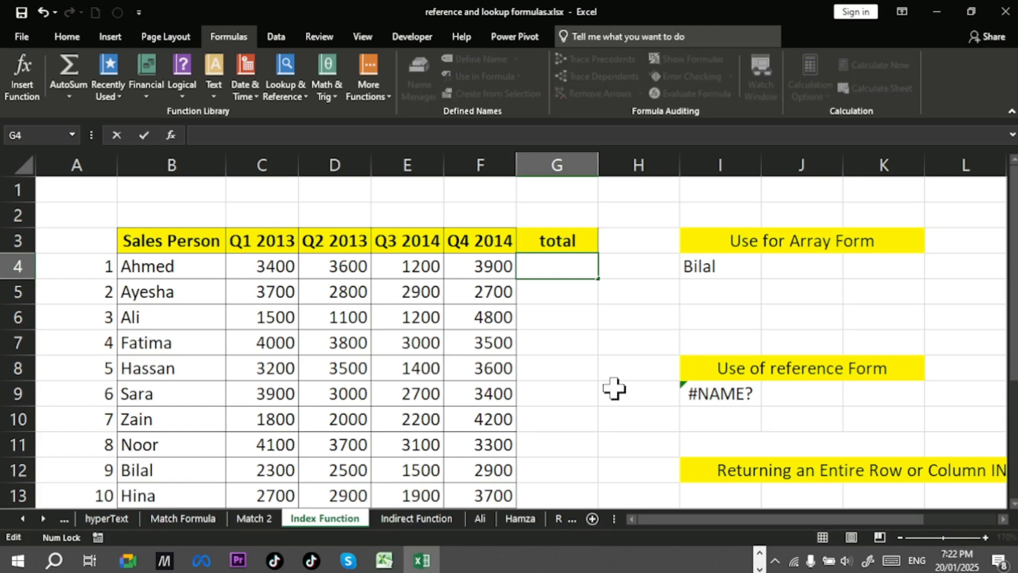
text(=ind)
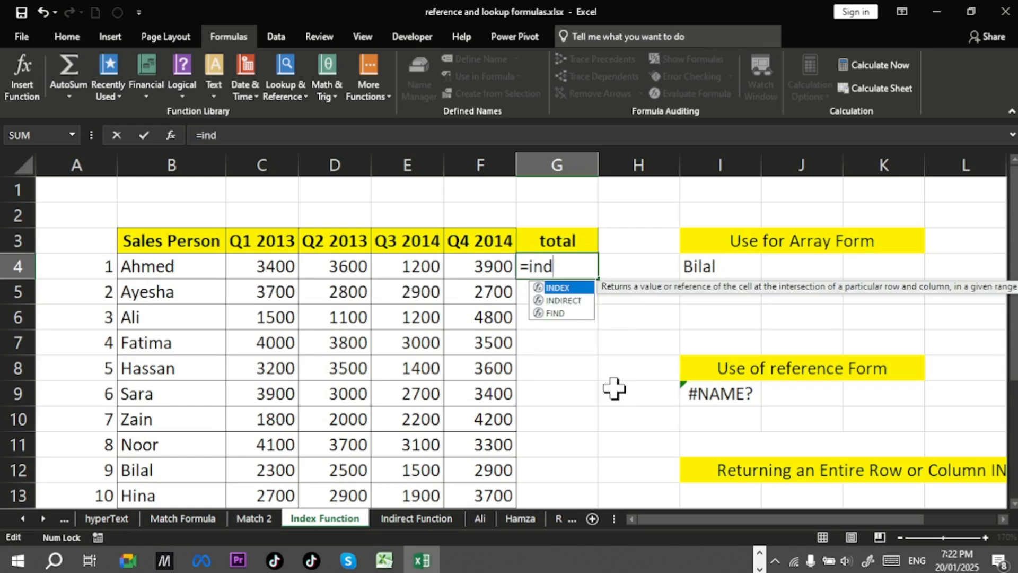
key(Tab)
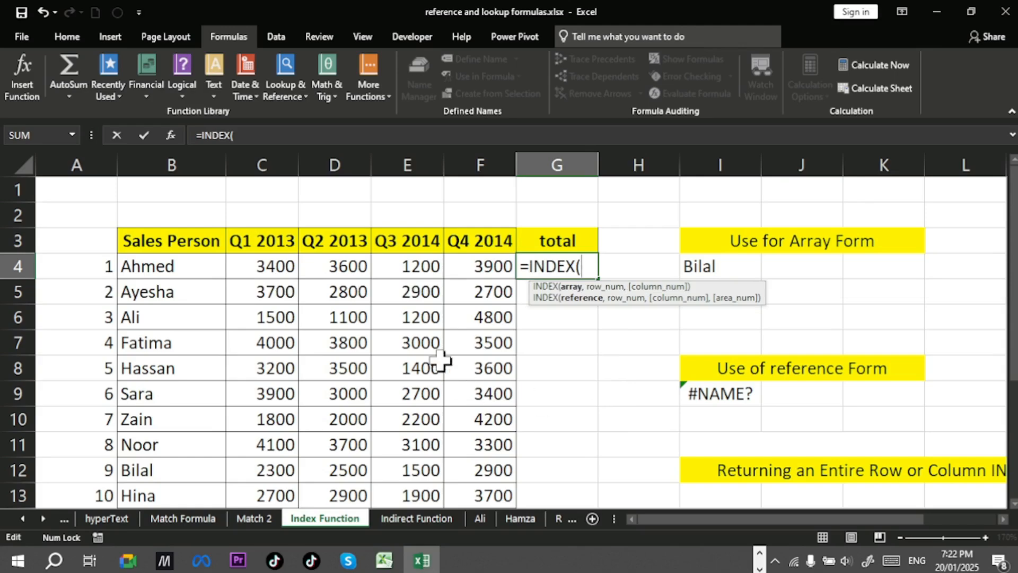
drag(284, 265, 493, 490)
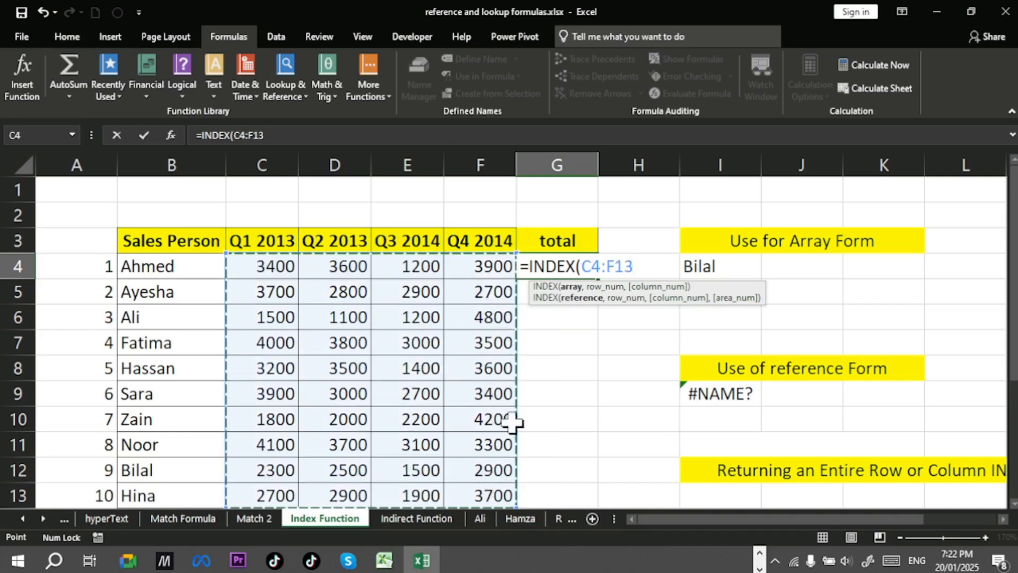
text(,)
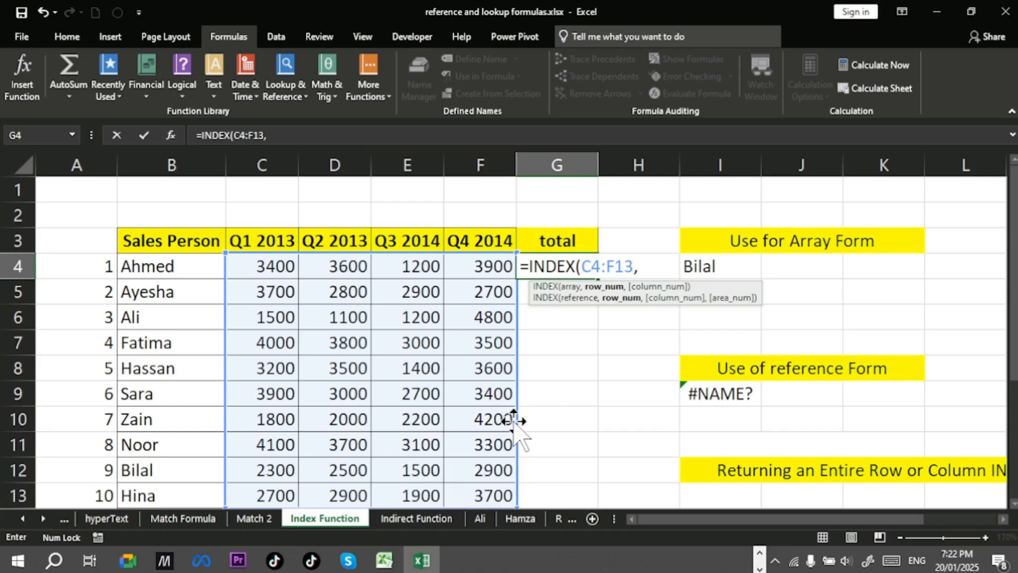
click(94, 265)
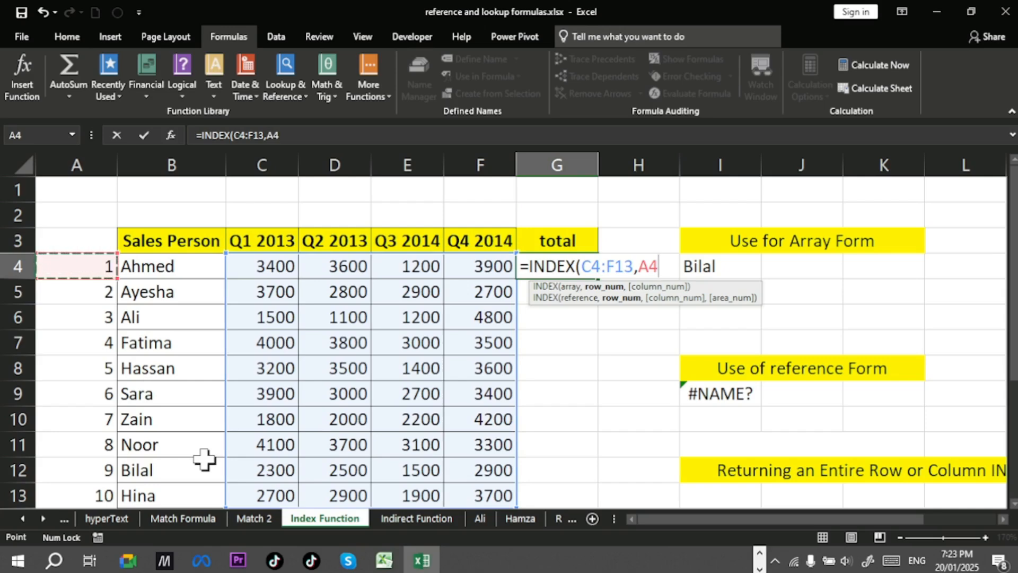
text(,)
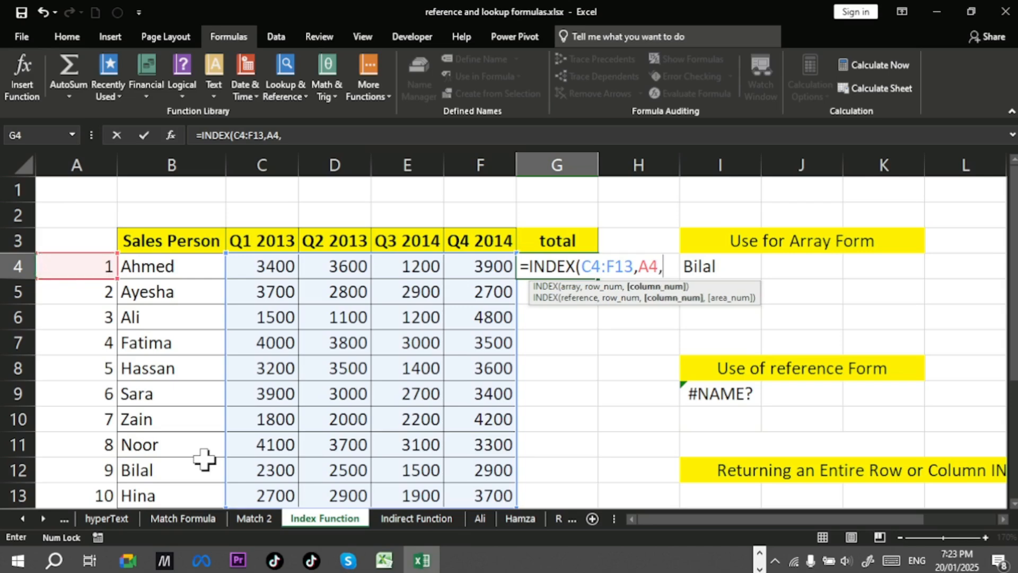
text(0))
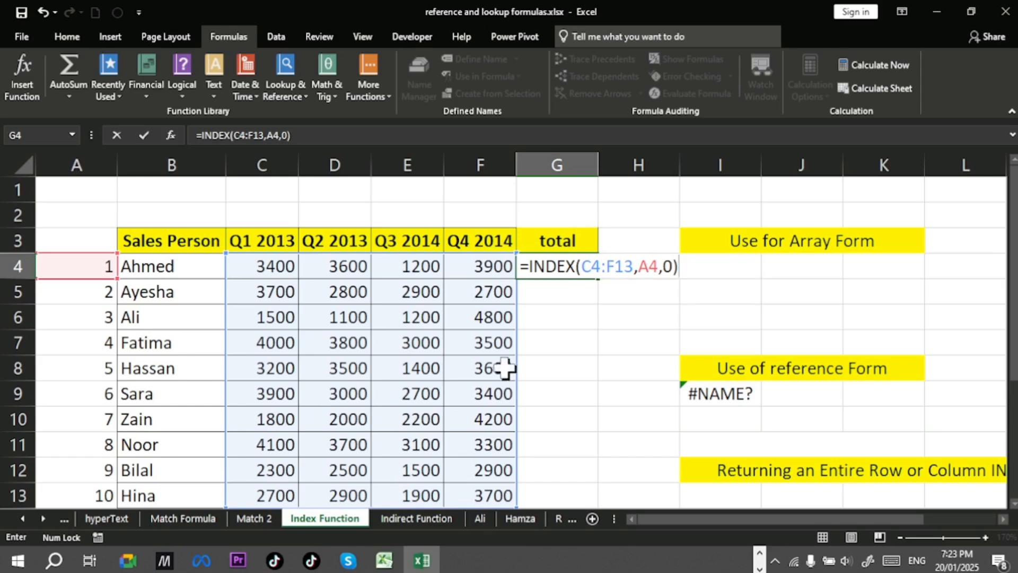
key(Return)
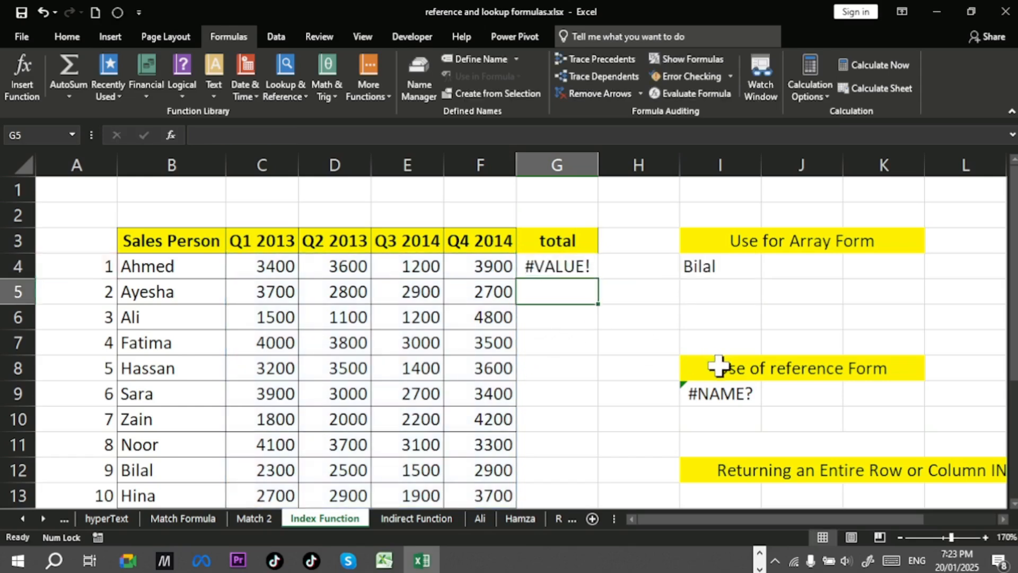
Step: Evaluate the INDEX formula in G4 to preview the row values it returns, then undo the evaluation
click(556, 272)
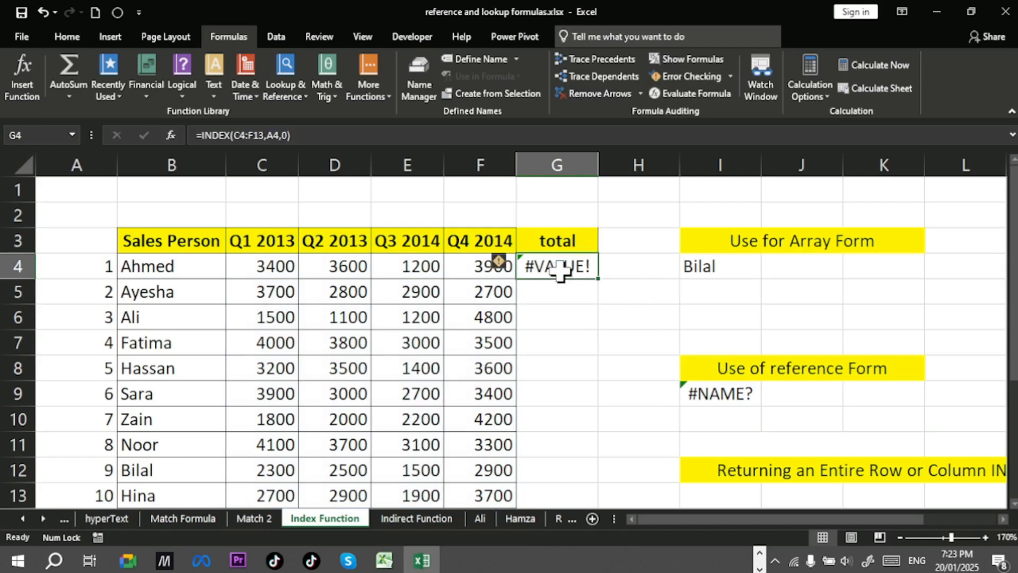
double_click(570, 272)
drag(521, 270, 681, 272)
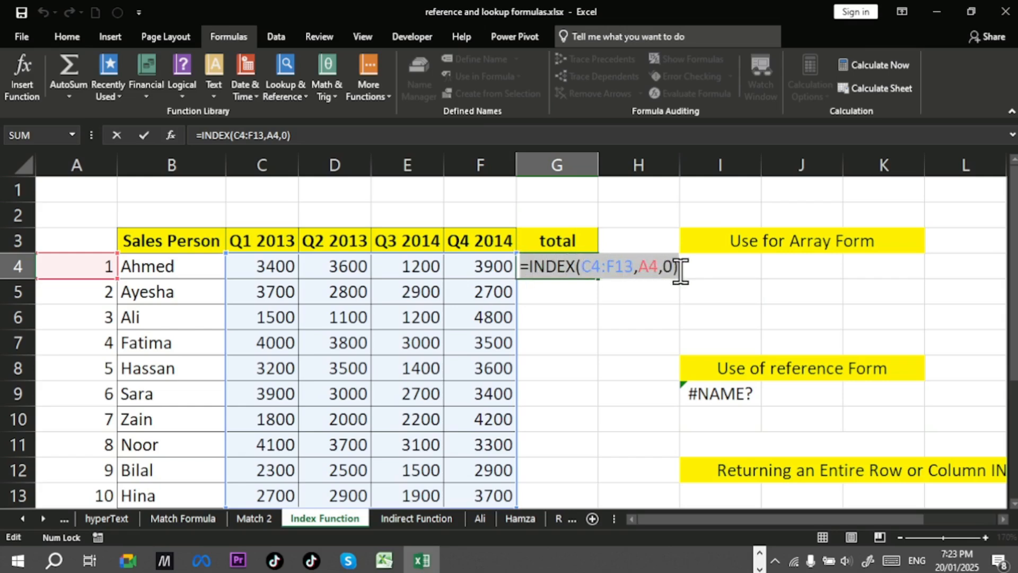
key(F9)
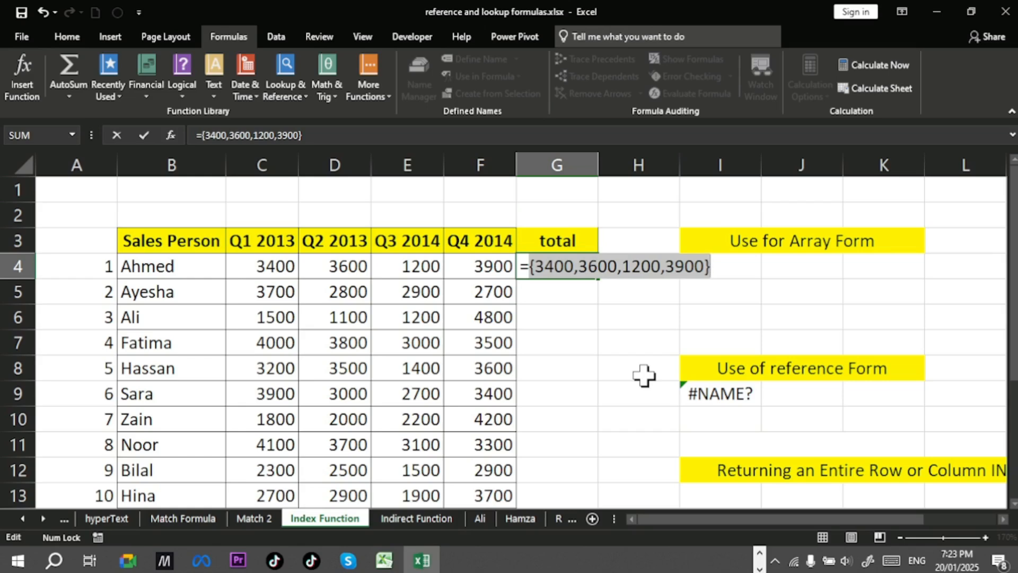
key(ctrl+z)
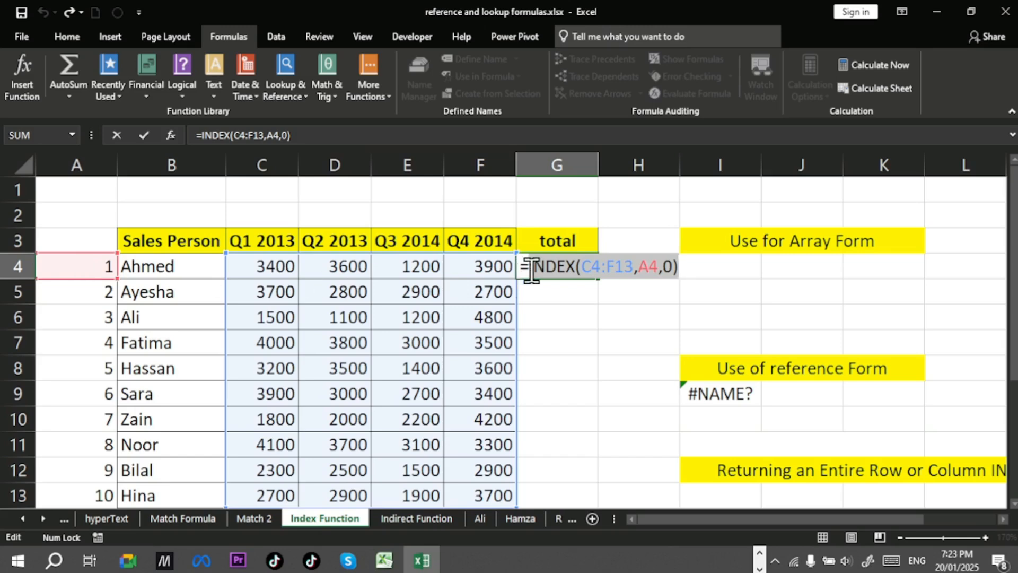
Step: Change the row argument of the G4 formula to 1
click(657, 267)
double_click(644, 266)
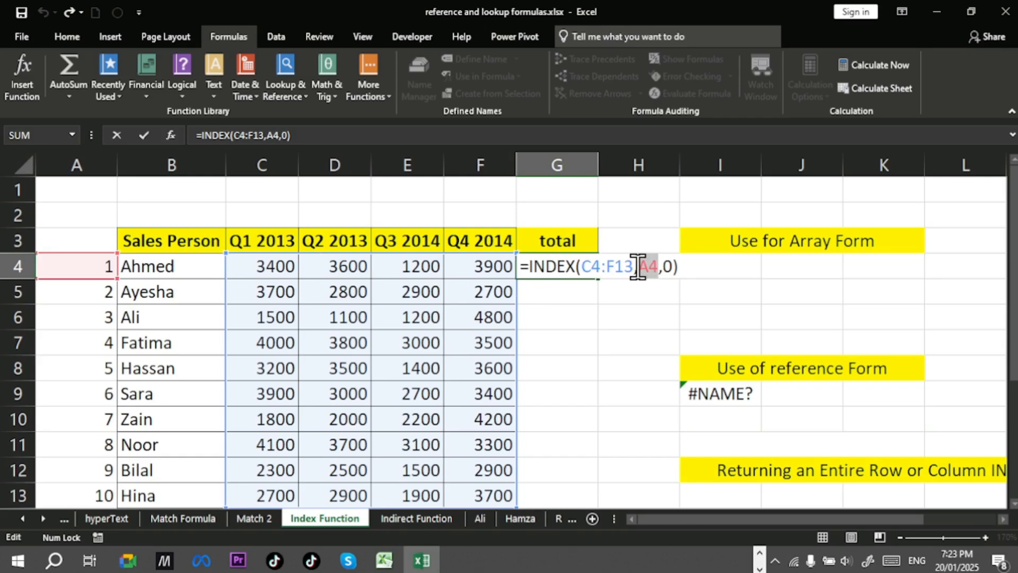
text(1)
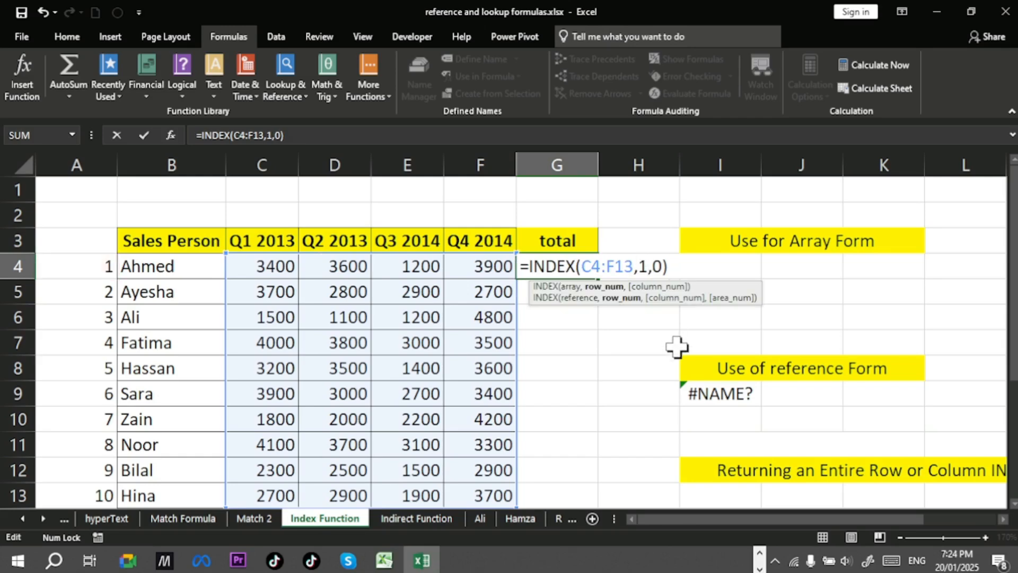
key(Return)
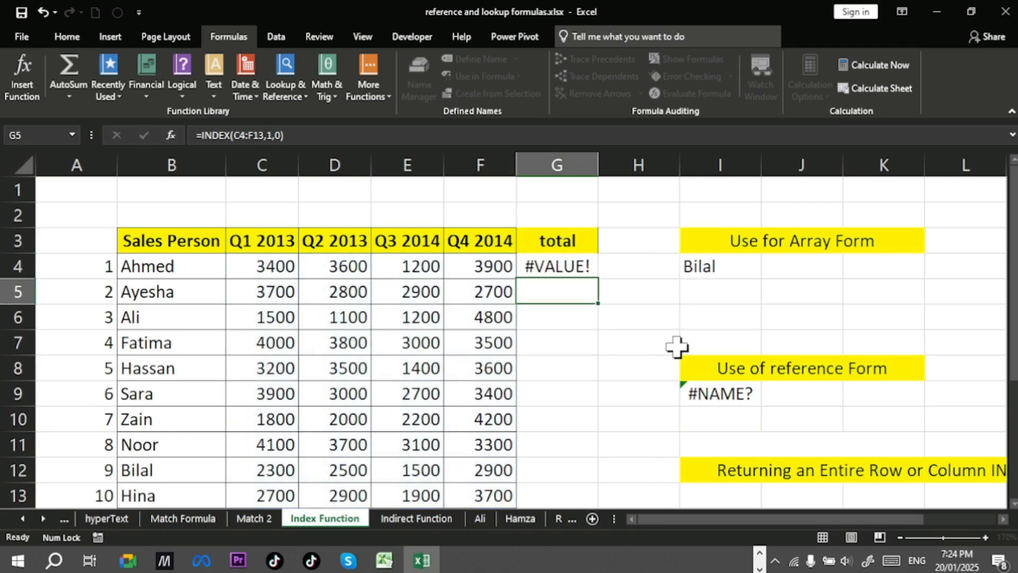
Step: Autofit column G's width and preview the evaluated values of the G4 formula, undoing the evaluation
double_click(599, 165)
click(567, 267)
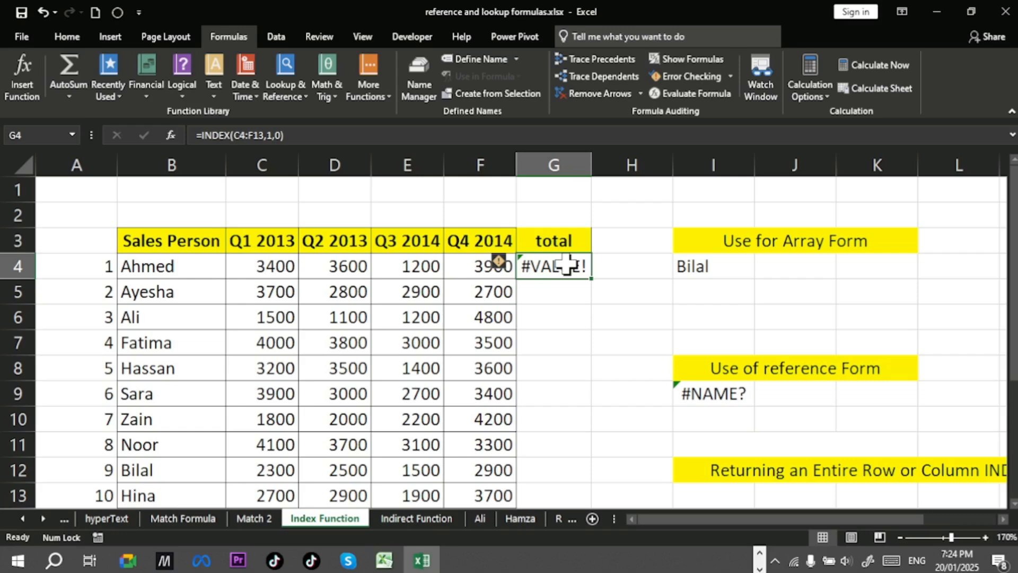
double_click(567, 265)
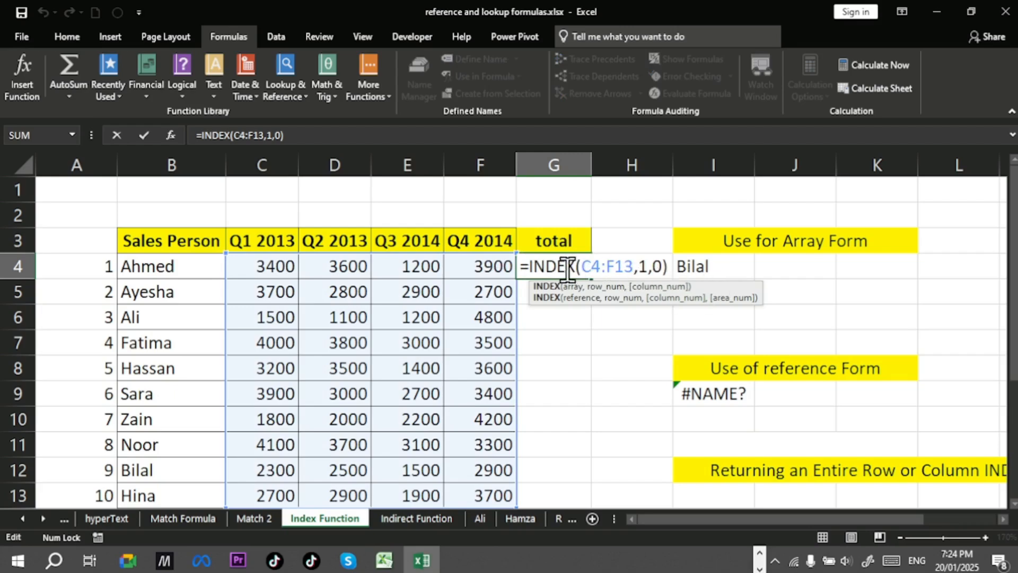
drag(520, 265, 666, 265)
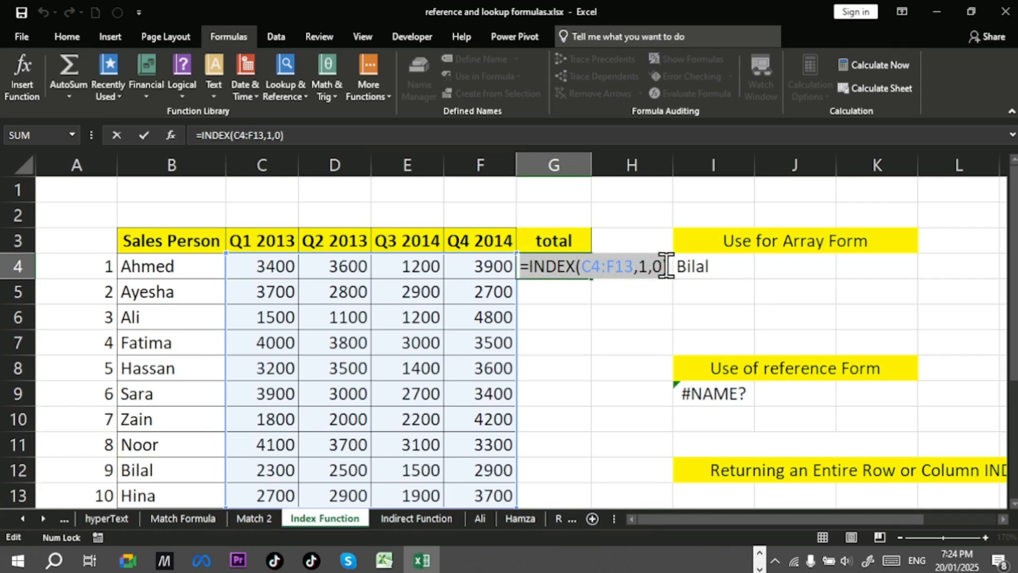
key(F9)
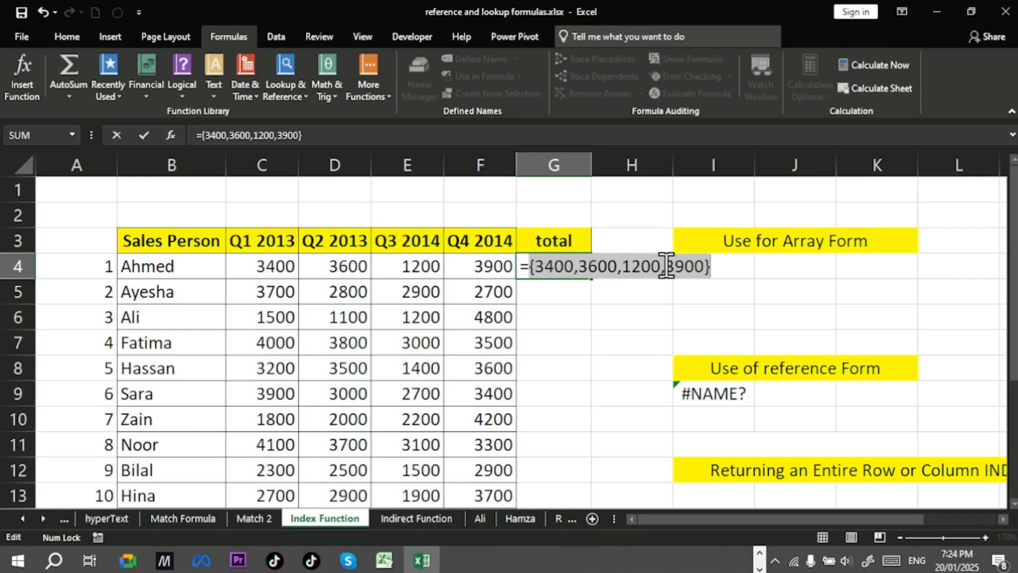
key(ctrl+z)
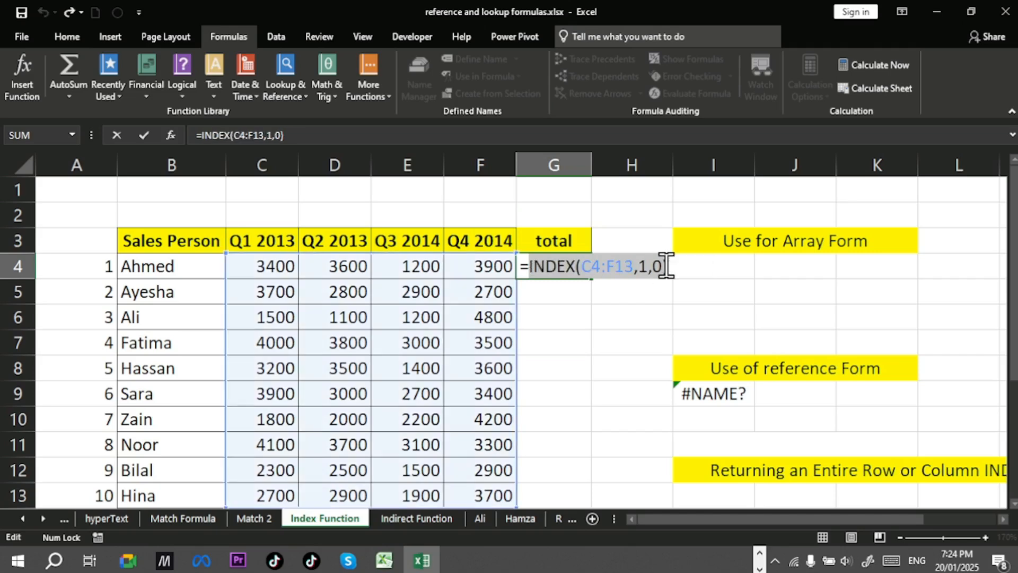
Step: Wrap the INDEX formula in G4 inside a SUM function
click(529, 266)
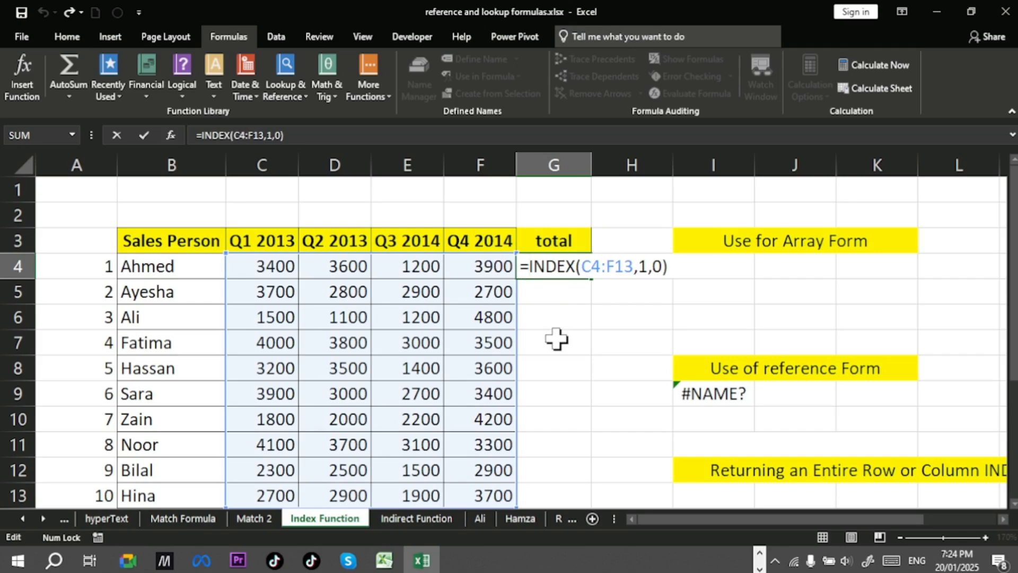
click(647, 265)
text(Sum)
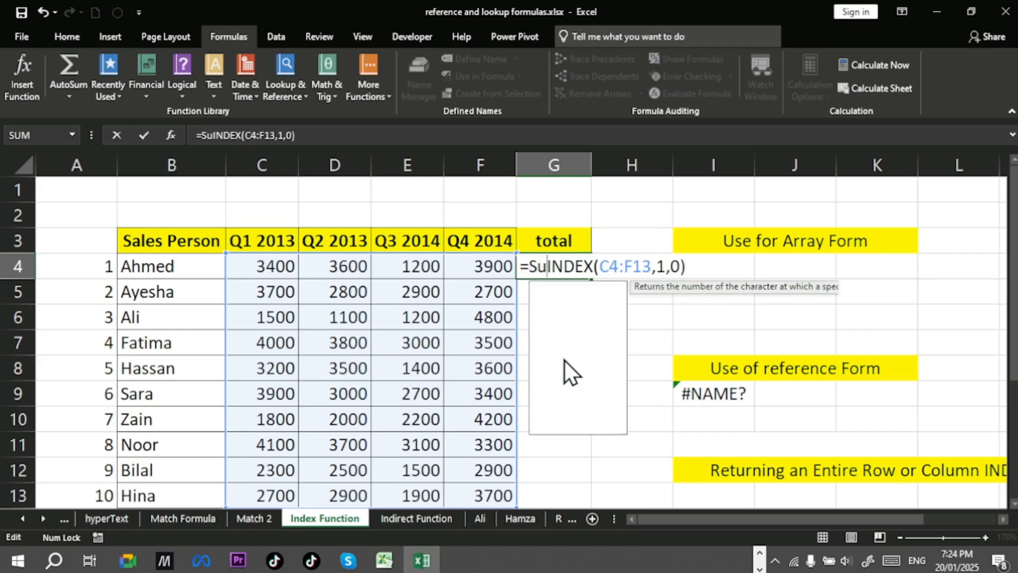
key(Tab)
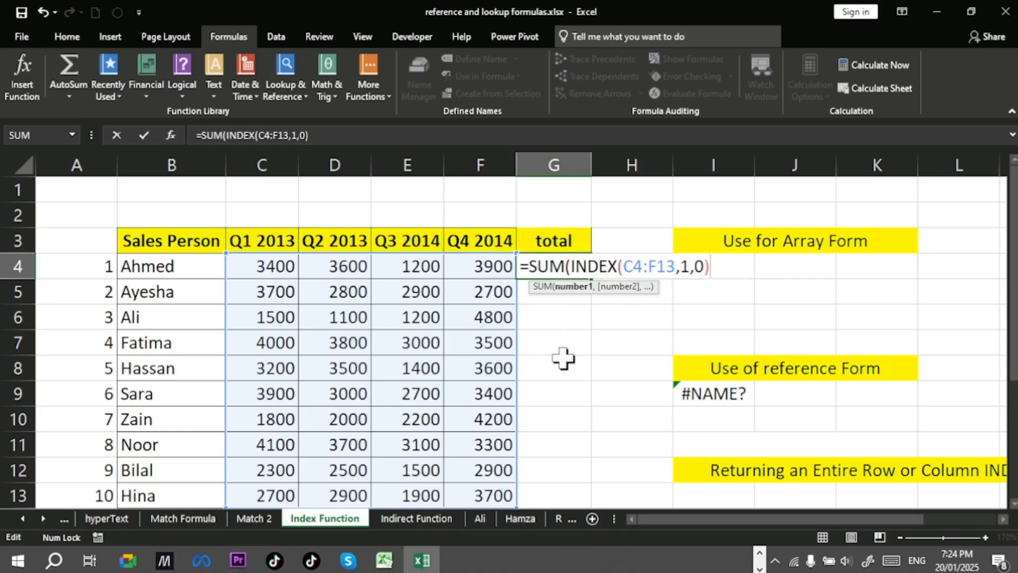
text())
key(Return)
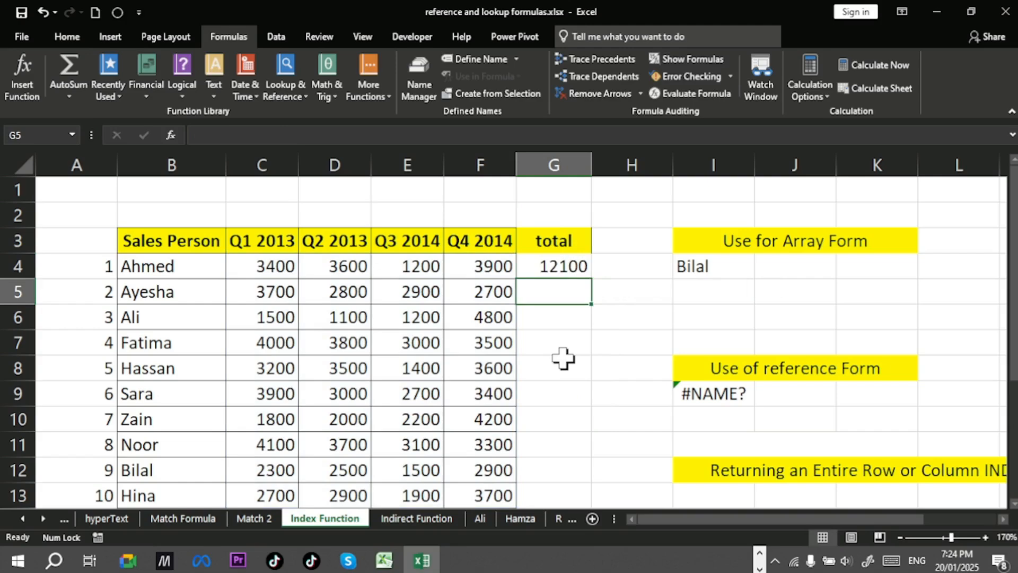
Step: Select C4:F4 and check the status bar sum to compare with the G4 total
click(569, 262)
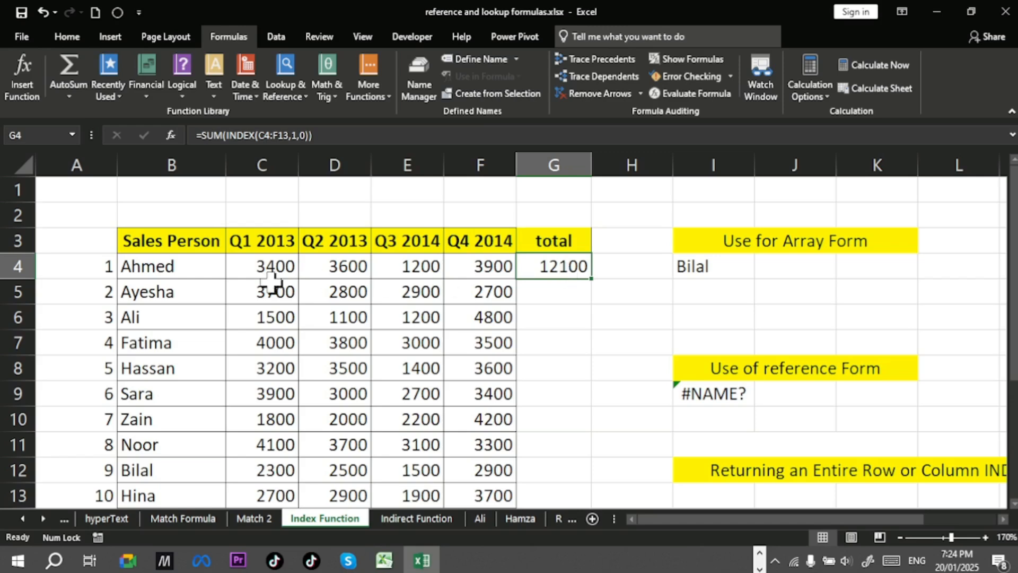
drag(245, 274, 466, 268)
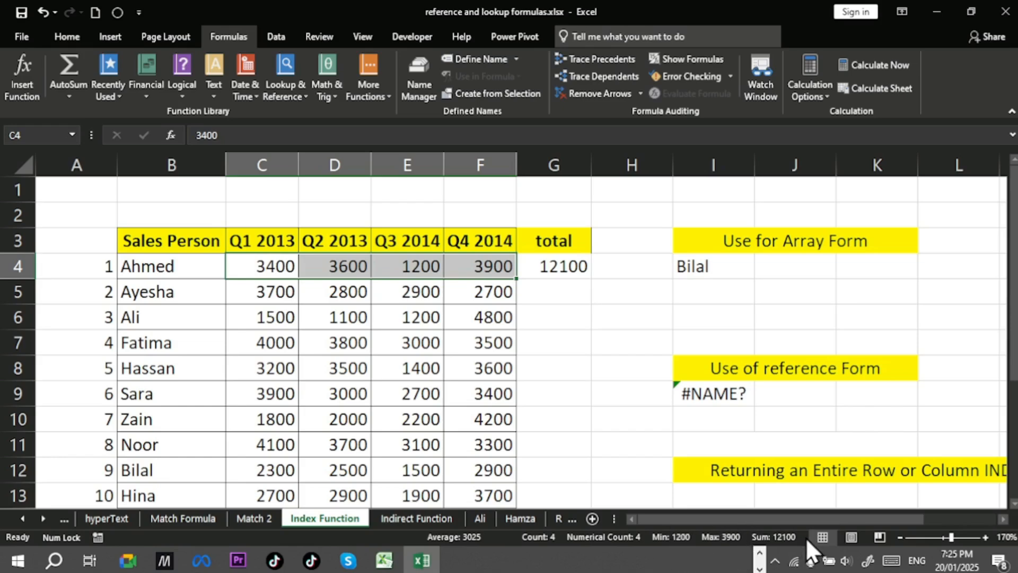
right_click(584, 538)
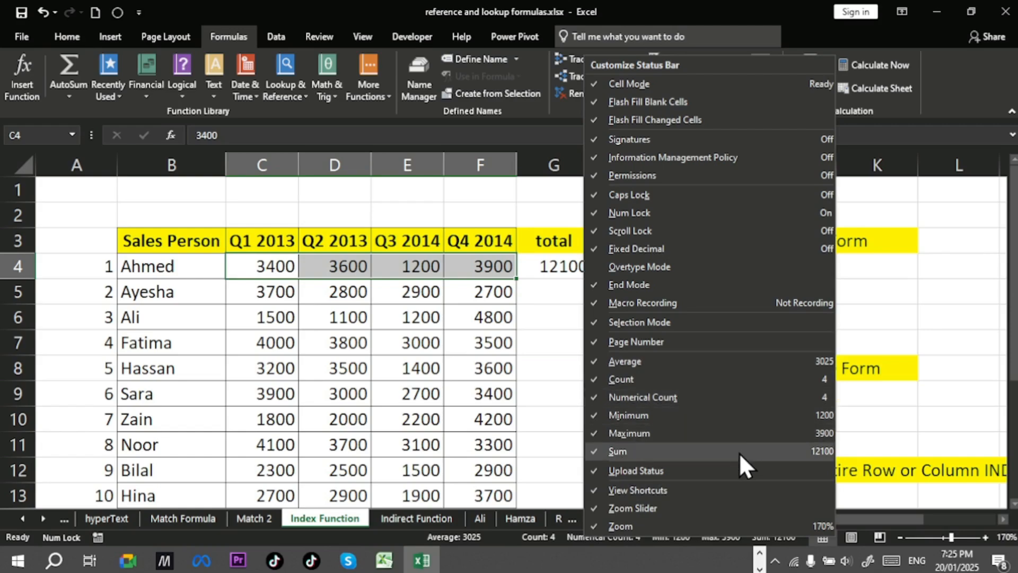
click(481, 406)
Step: Set the row argument of the G4 formula back to cell A4
click(567, 265)
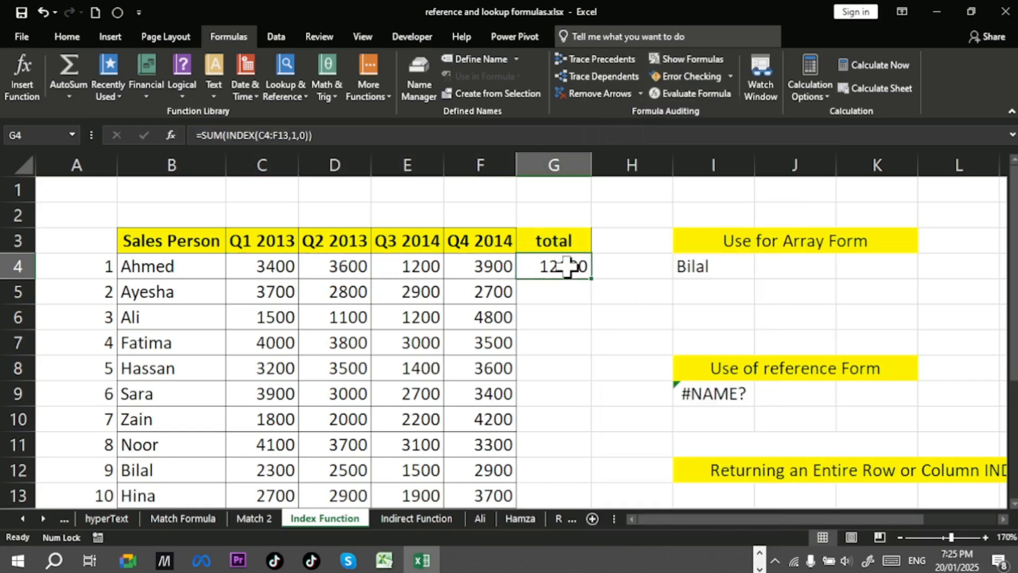
double_click(567, 265)
double_click(685, 266)
key(BackSpace)
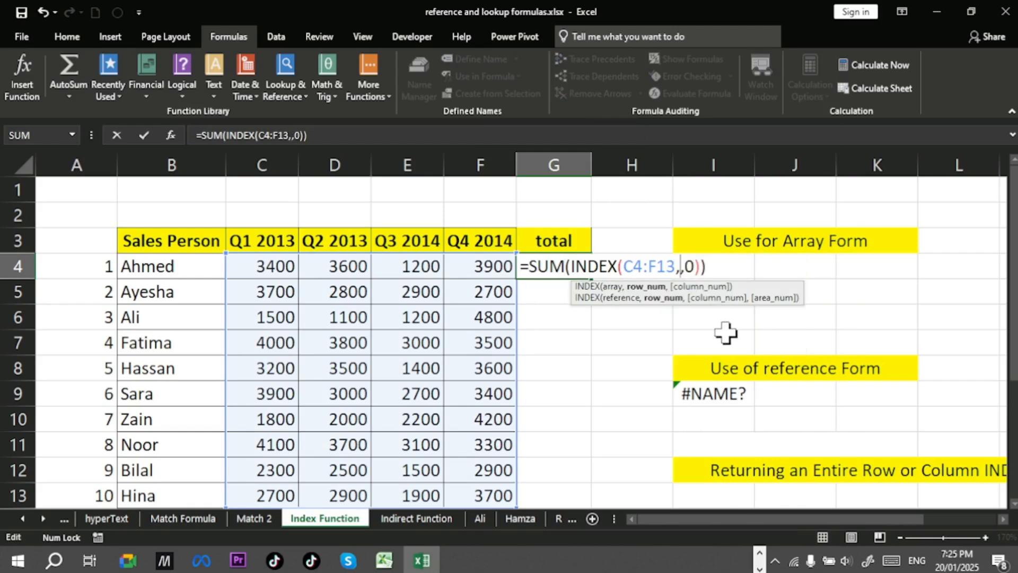
click(97, 264)
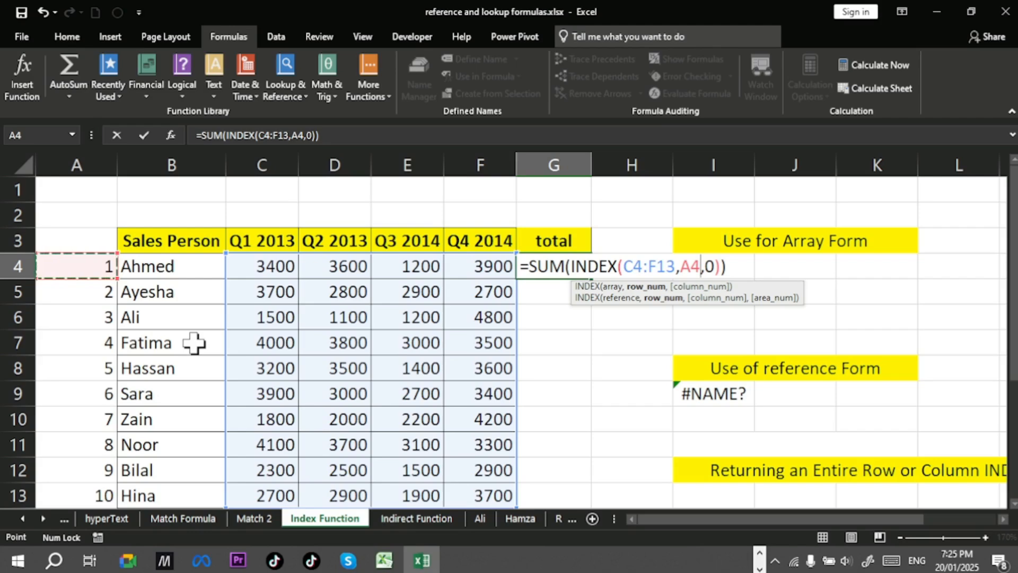
key(Return)
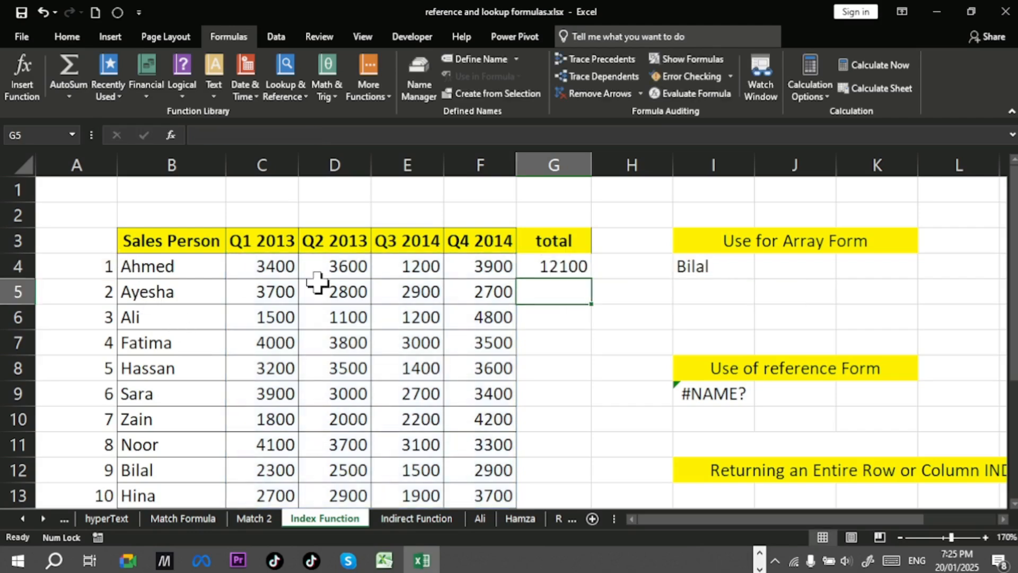
Step: Fill the total formula from G4 down into G5
click(555, 267)
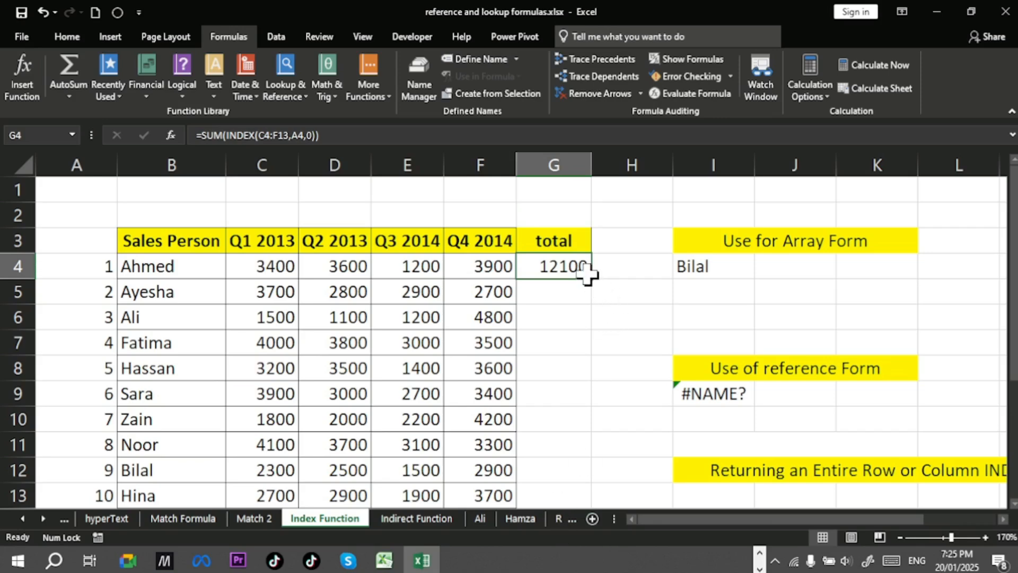
drag(596, 283, 597, 299)
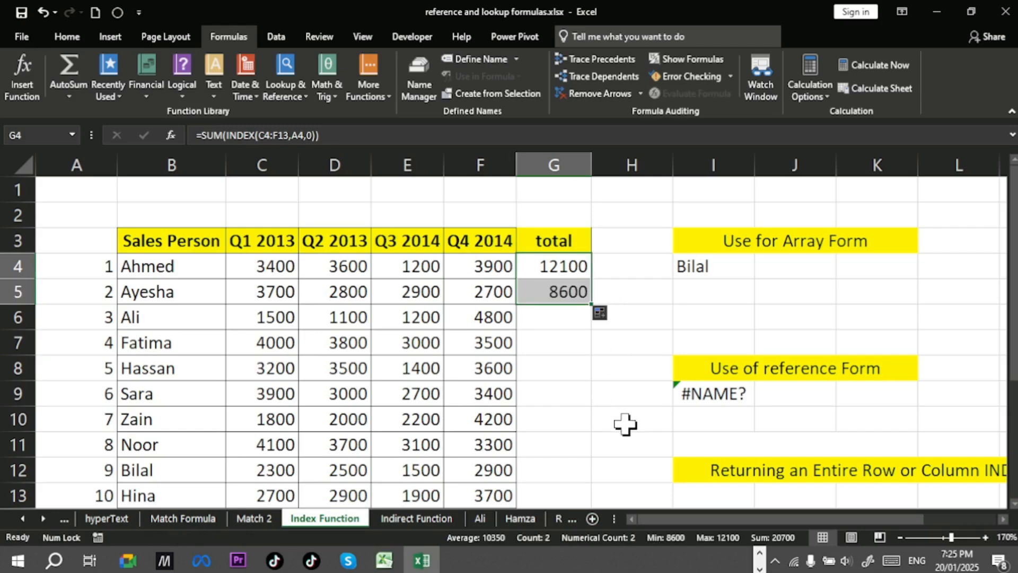
Step: Open the formula in G5 to examine its range and row references
scroll(626, 424, down, 1)
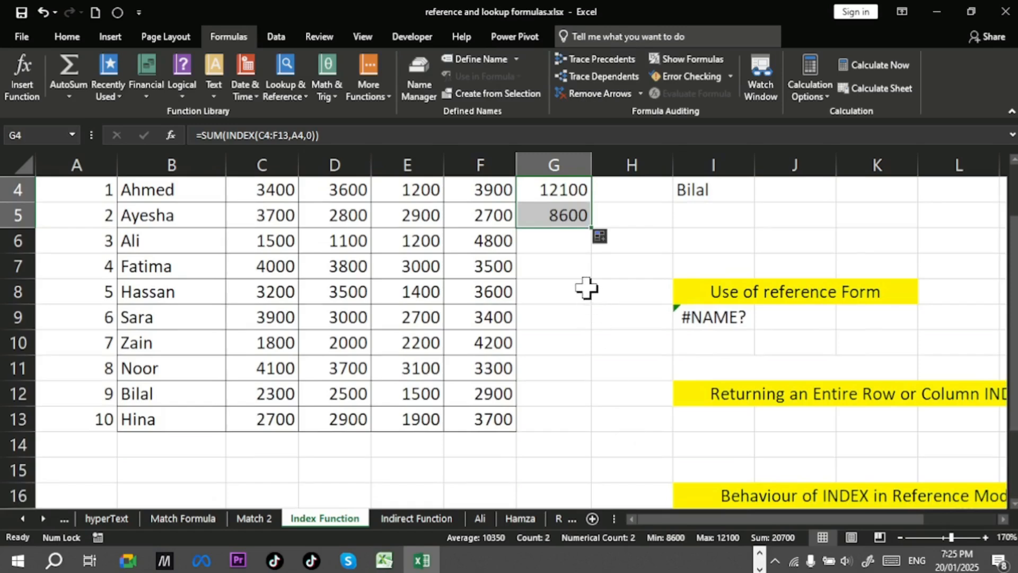
click(565, 218)
double_click(564, 218)
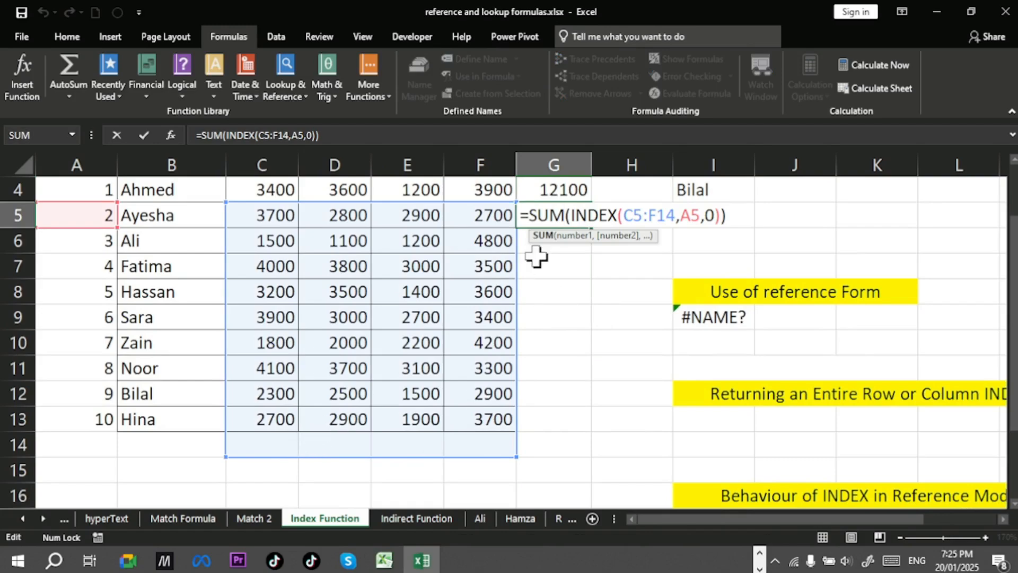
scroll(552, 376, up, 1)
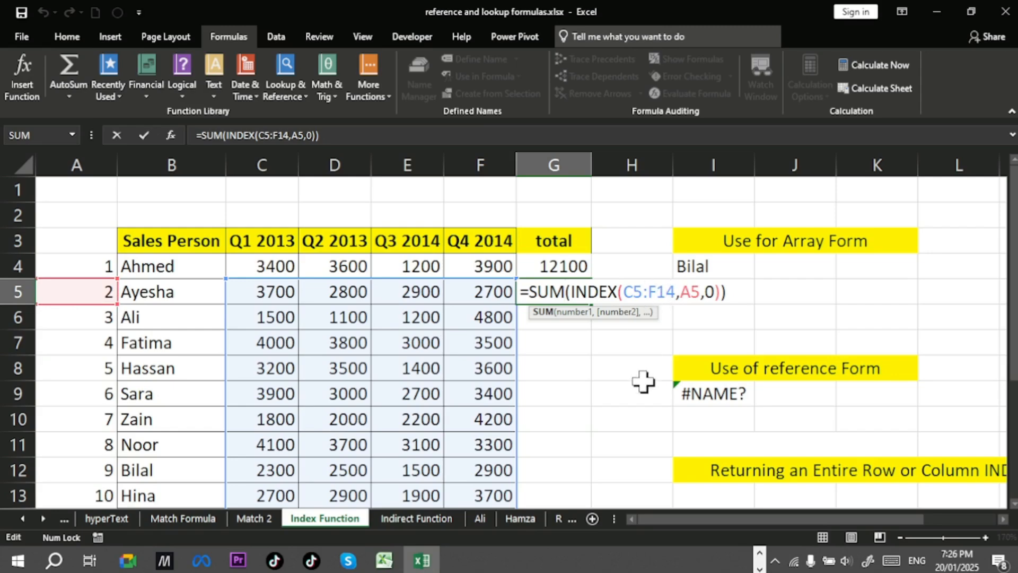
click(595, 374)
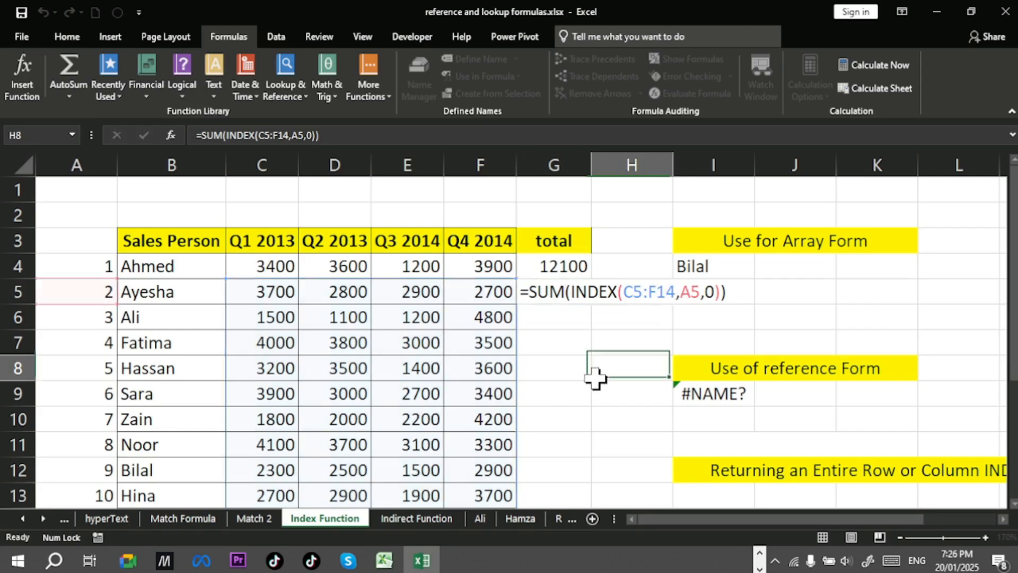
Step: Clear G5 and fill the total formula into it again from G4
click(563, 293)
key(Delete)
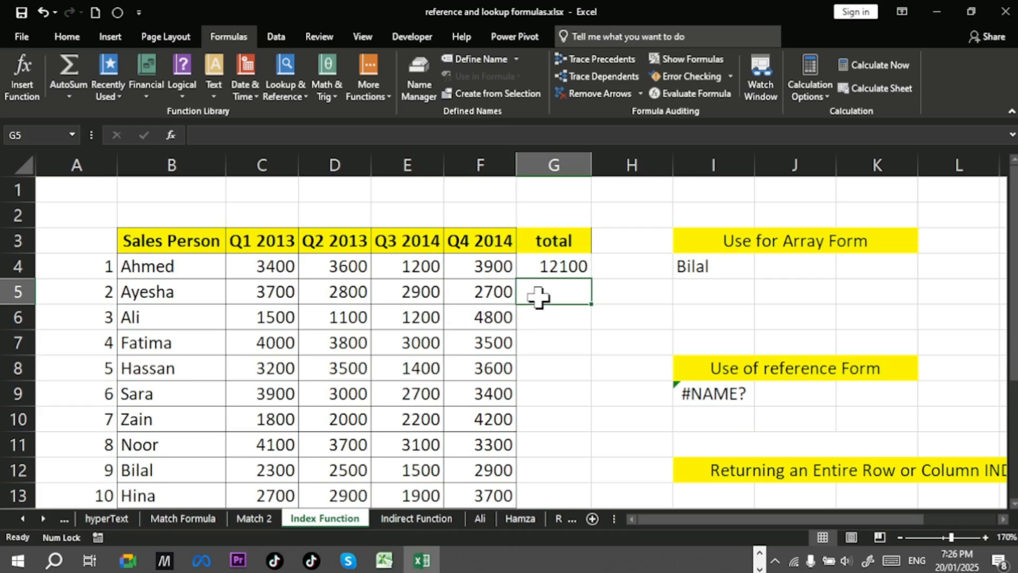
key(ctrl+d)
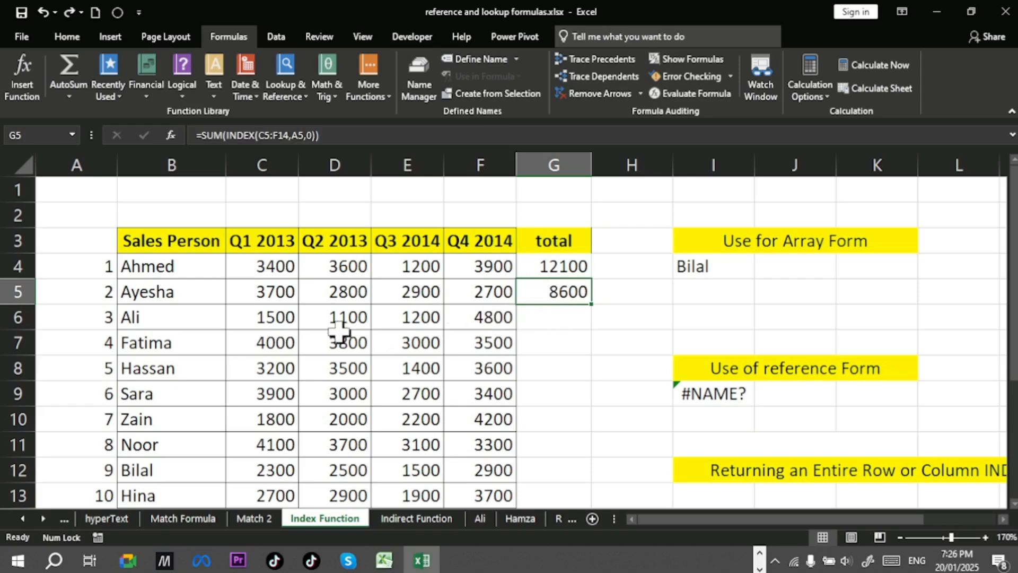
Step: Select Ali's quarterly values C6:F6 to compare their status bar sum with the totals
drag(277, 317, 458, 316)
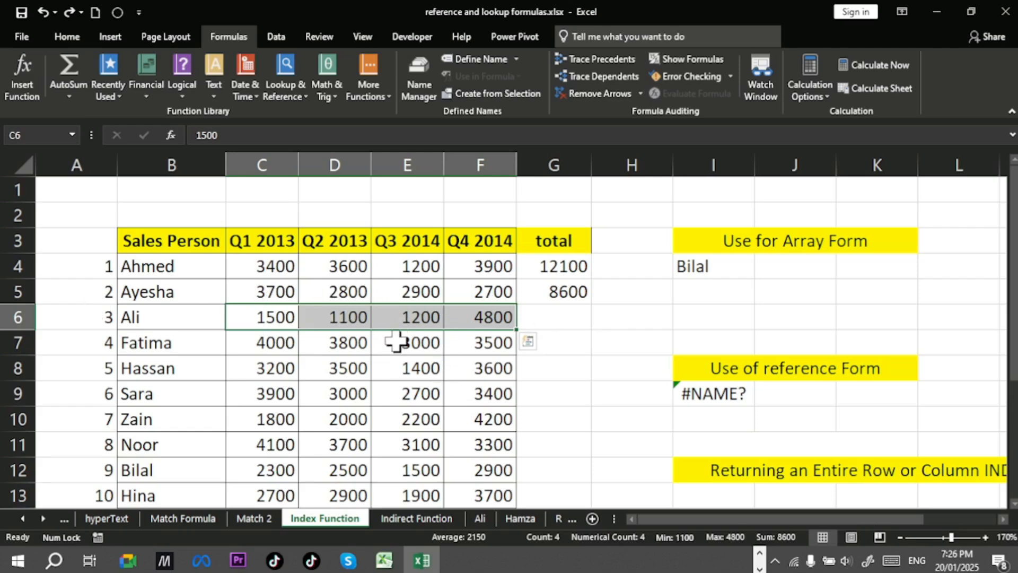
click(462, 293)
click(556, 293)
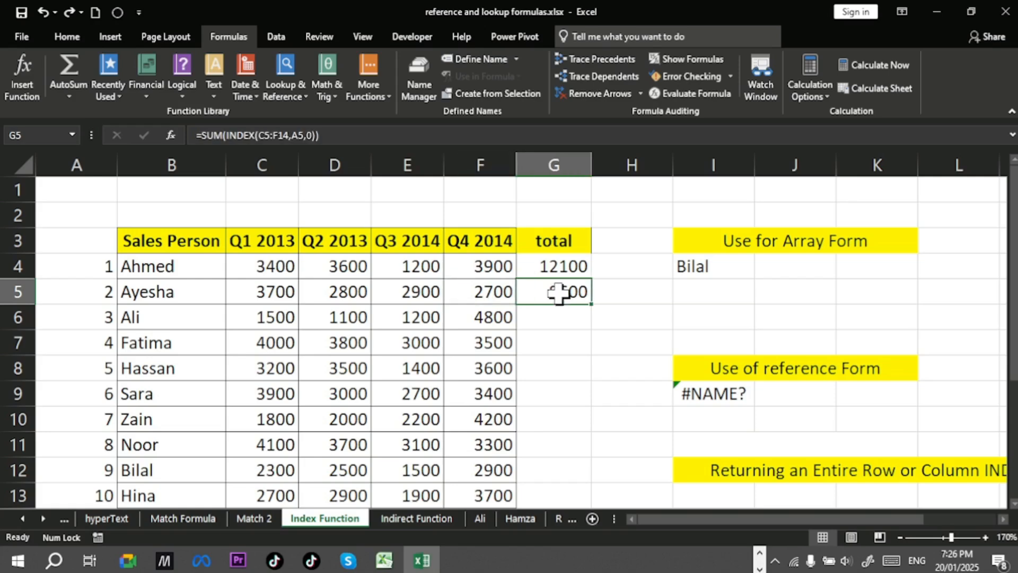
Step: Make the INDEX range in the G4 formula absolute as $C$4:$F$13
double_click(558, 266)
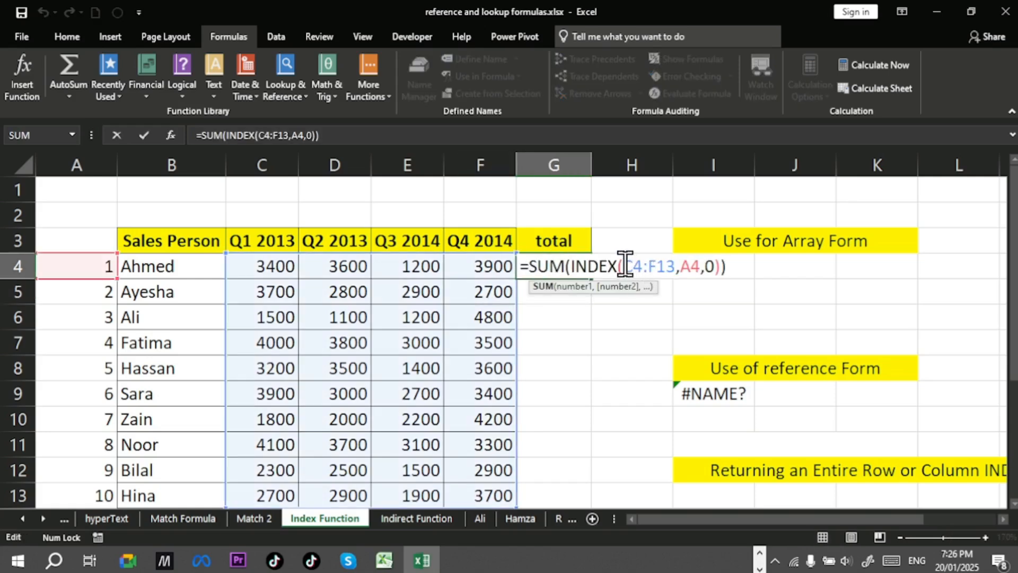
drag(632, 265, 676, 265)
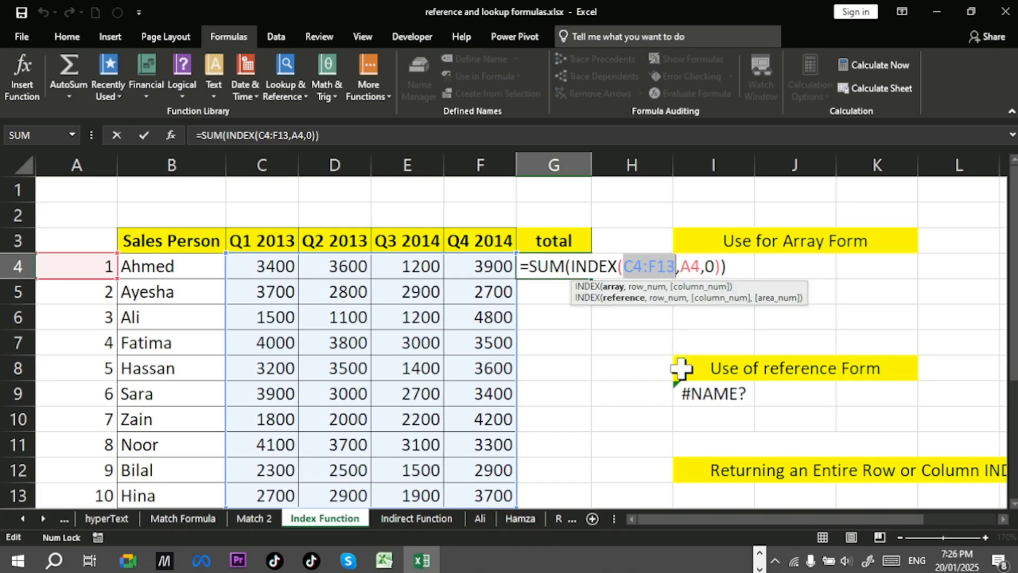
key(F4)
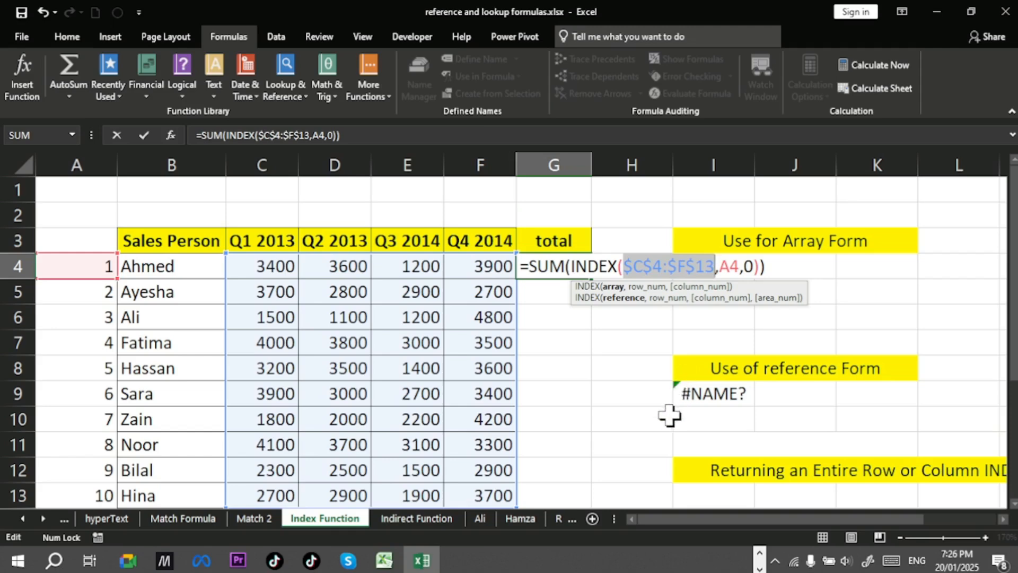
key(Return)
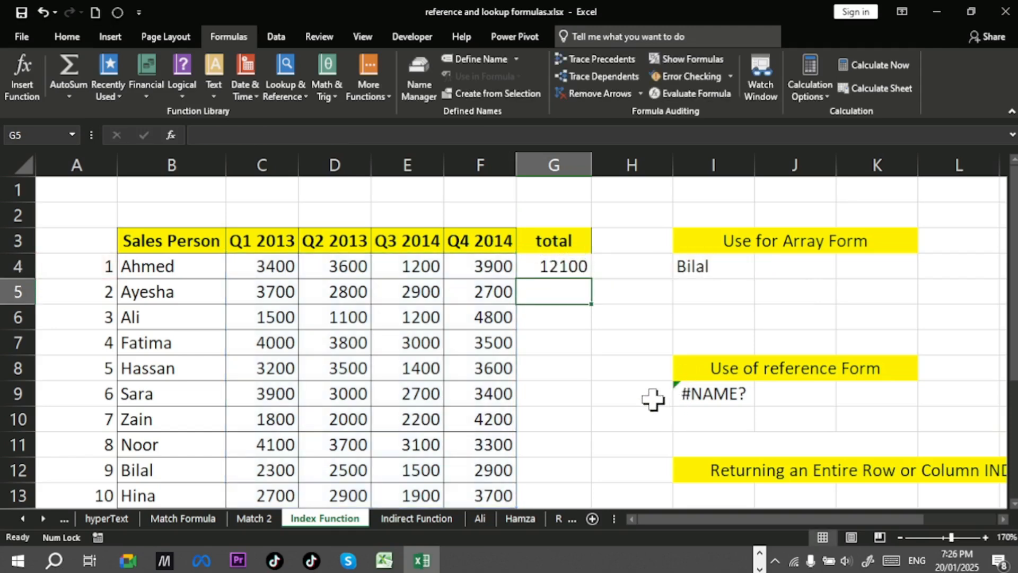
Step: Fill the G4 total formula down the total column through G13
click(581, 271)
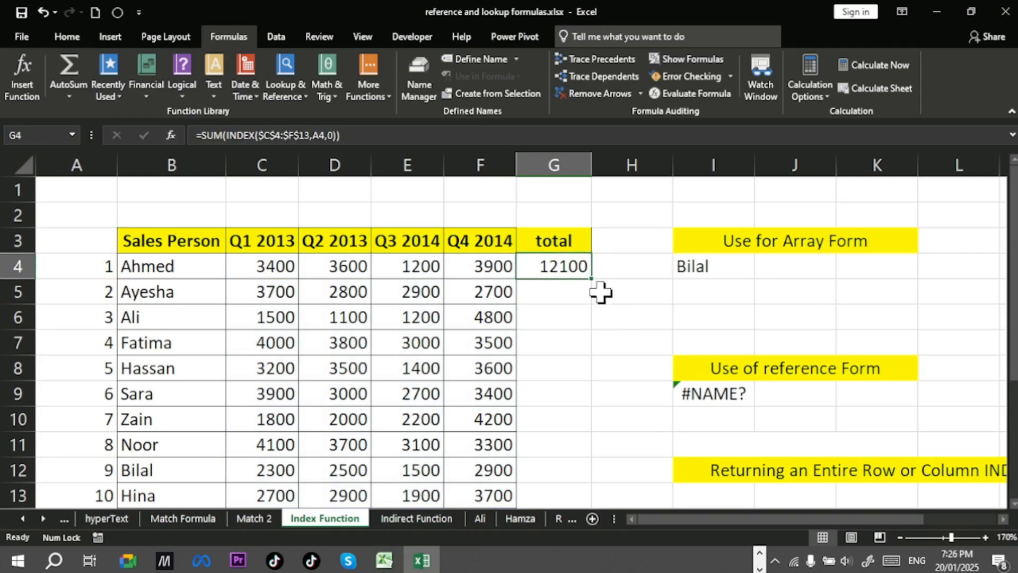
double_click(593, 279)
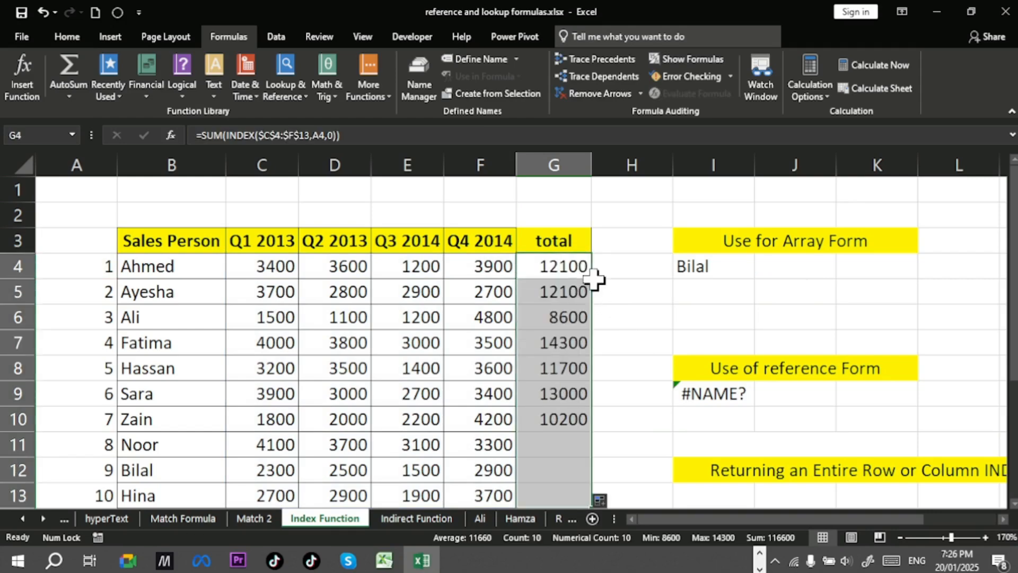
click(583, 390)
click(565, 286)
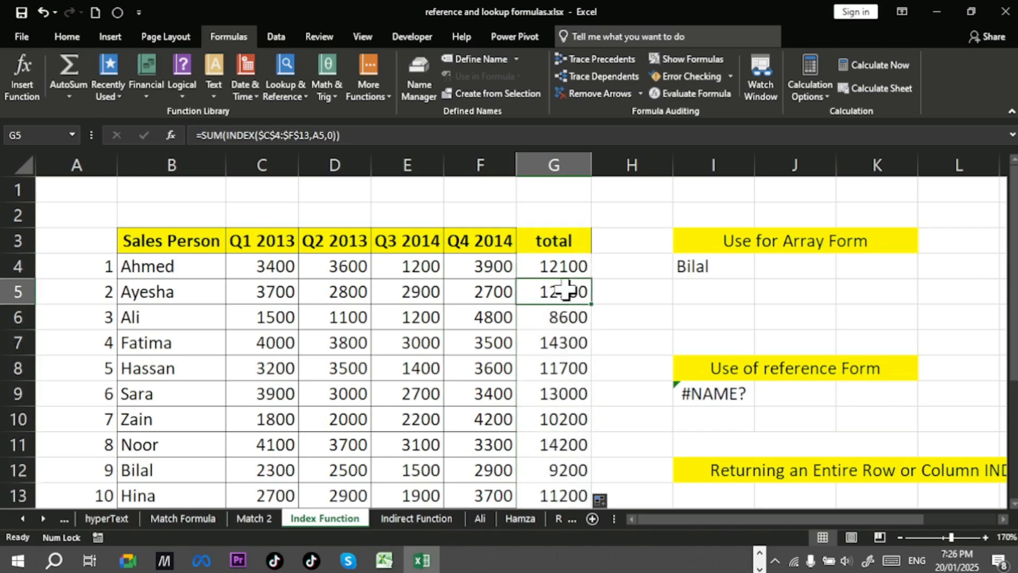
Step: Open the filled formulas in G5 and G6 to examine their references
double_click(565, 286)
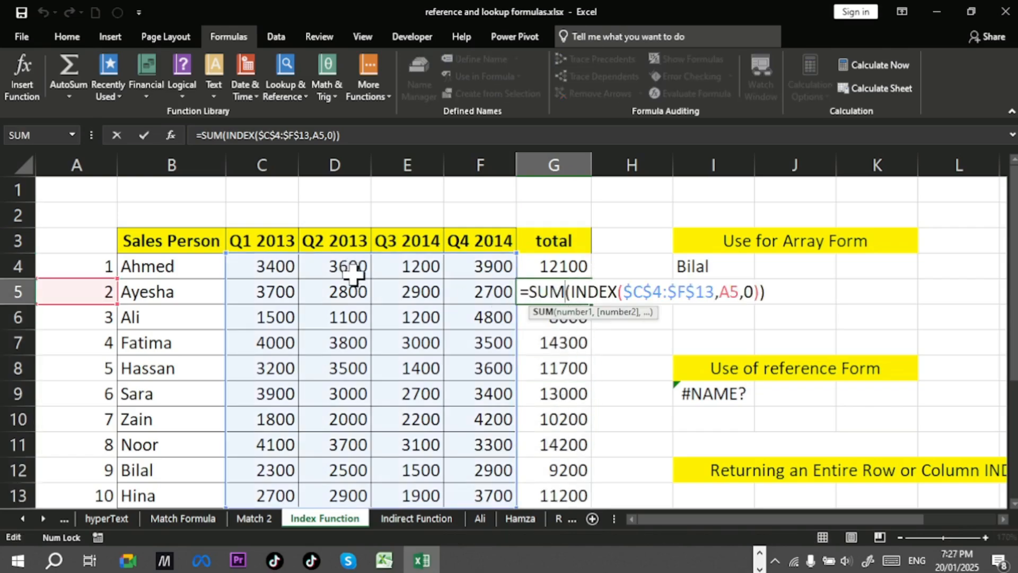
scroll(364, 270, down, 1)
scroll(401, 406, up, 1)
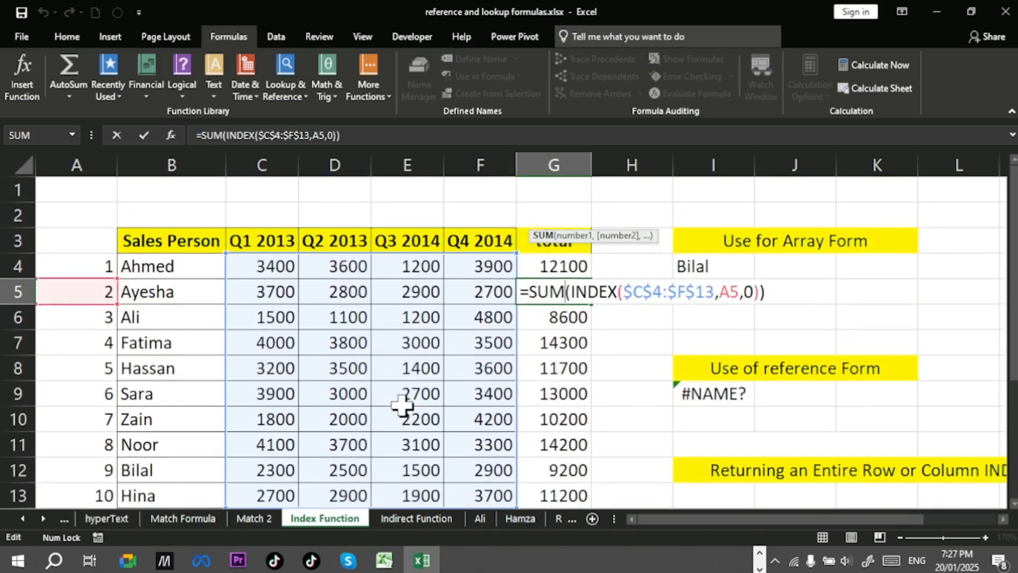
key(Escape)
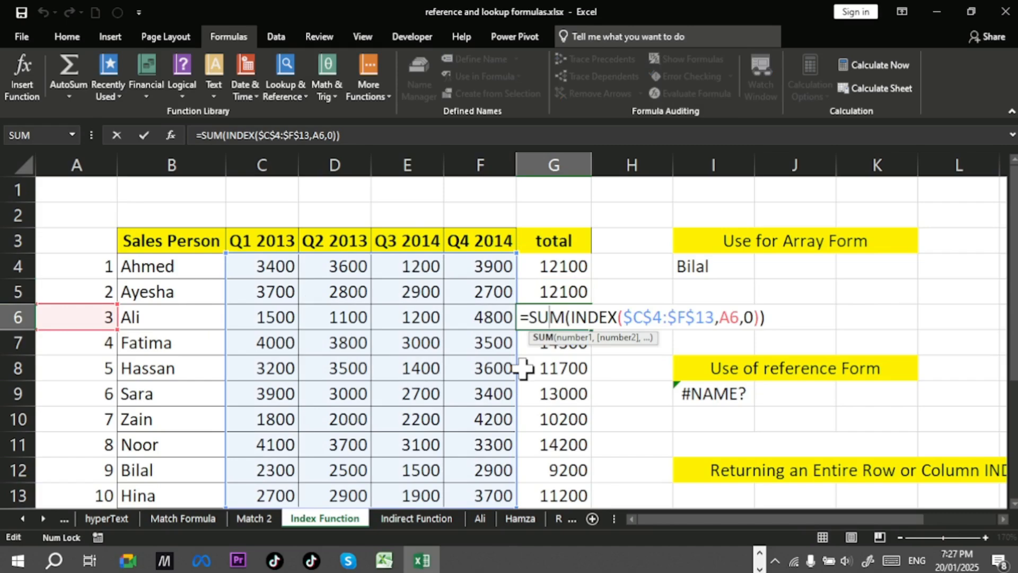
click(559, 362)
Step: Select the quarterly values of rows 6 and 7 to compare their status bar sums with the totals
drag(268, 316, 516, 328)
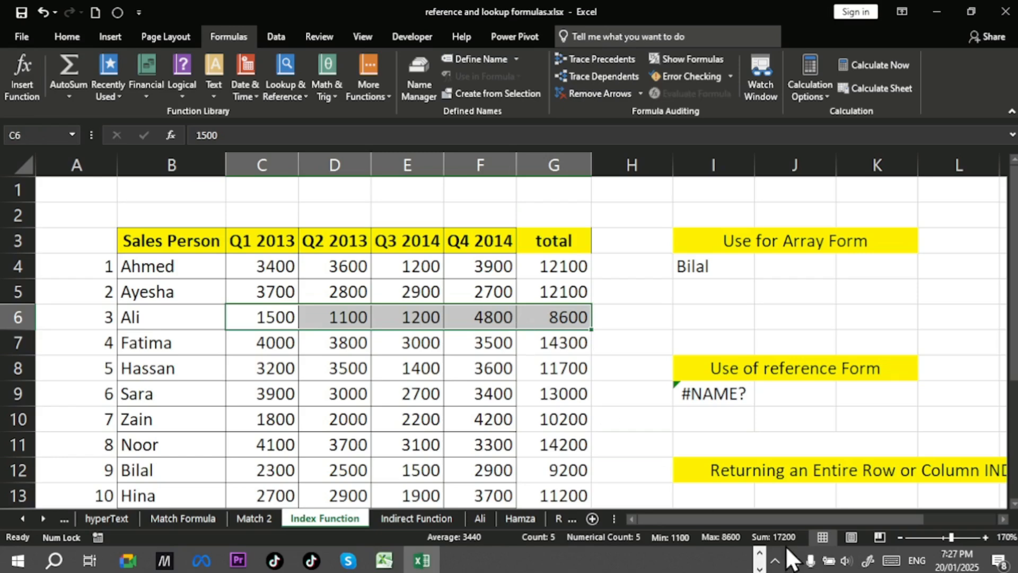
click(459, 368)
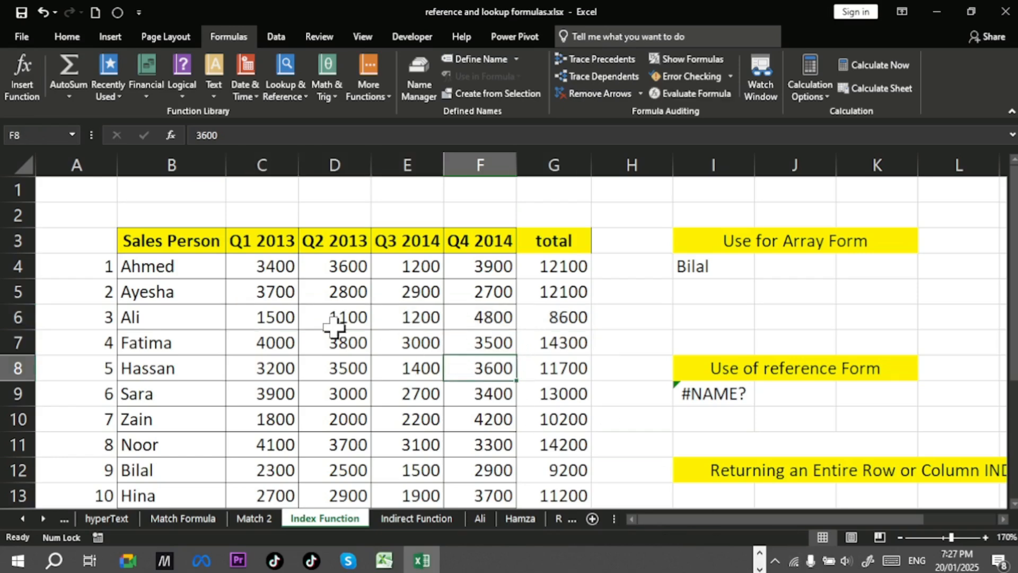
drag(278, 313, 456, 322)
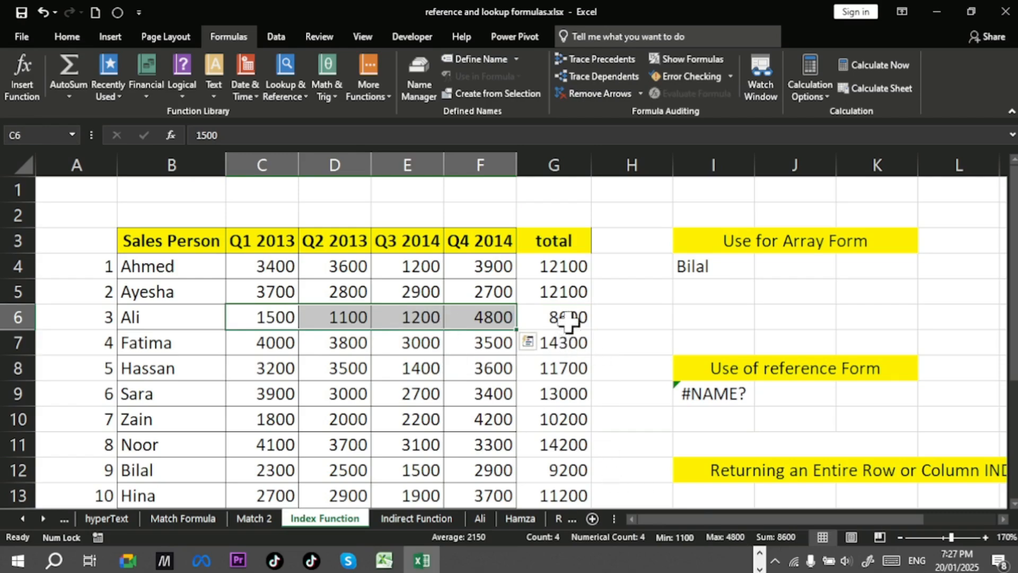
drag(267, 349, 483, 347)
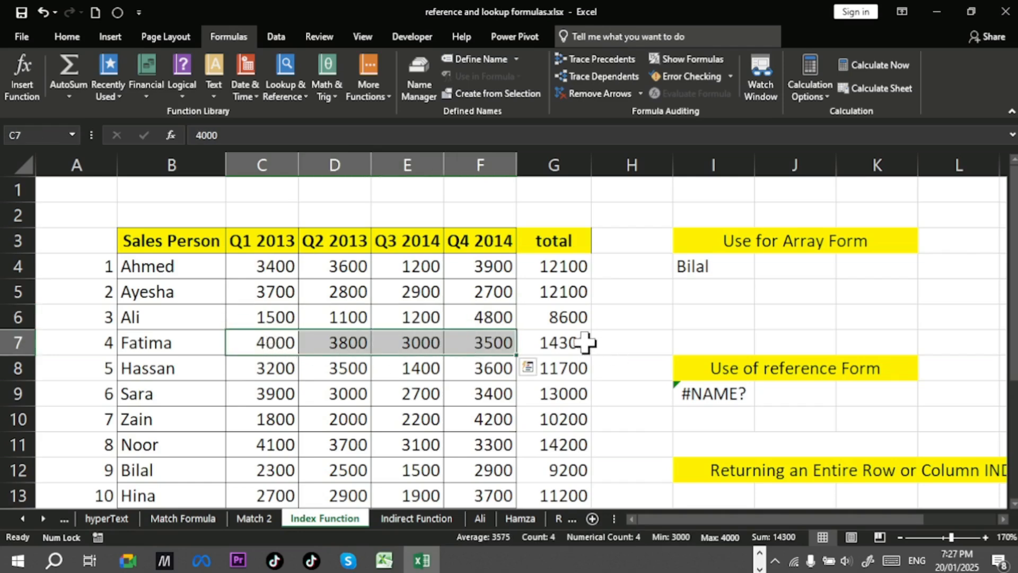
Step: Add cell borders to the total column G3:G13
drag(536, 241, 574, 498)
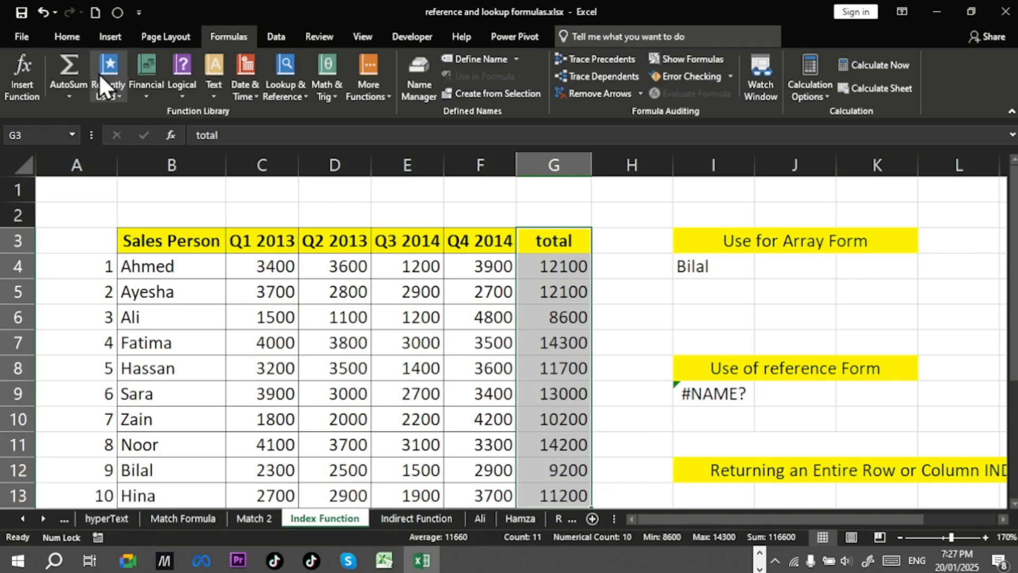
click(66, 36)
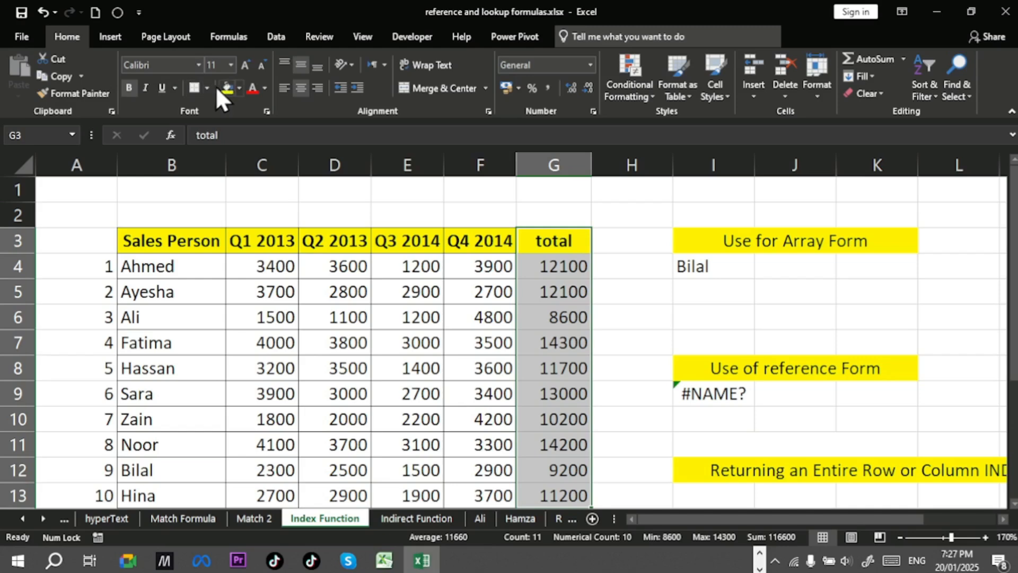
click(456, 313)
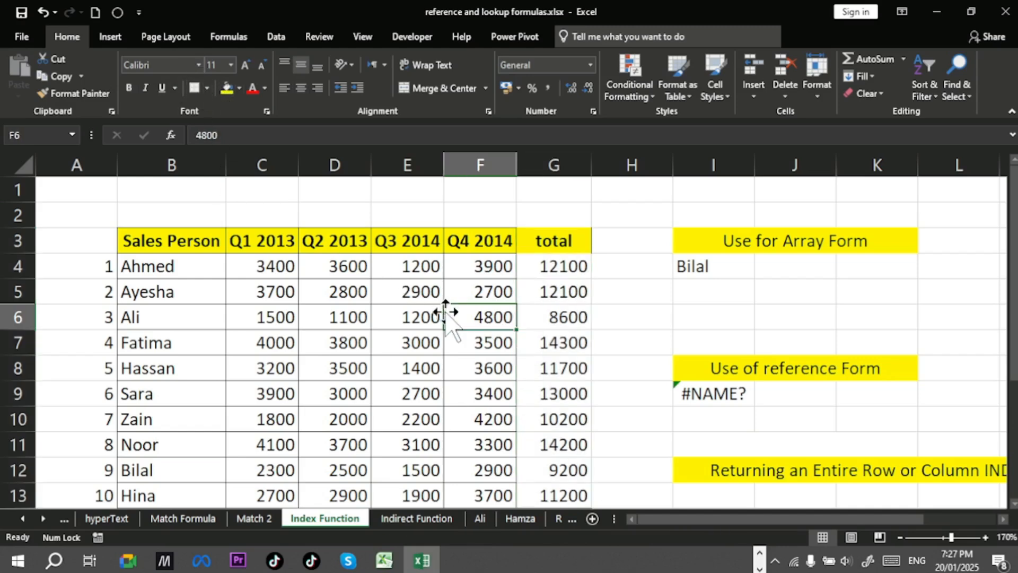
drag(578, 240, 583, 489)
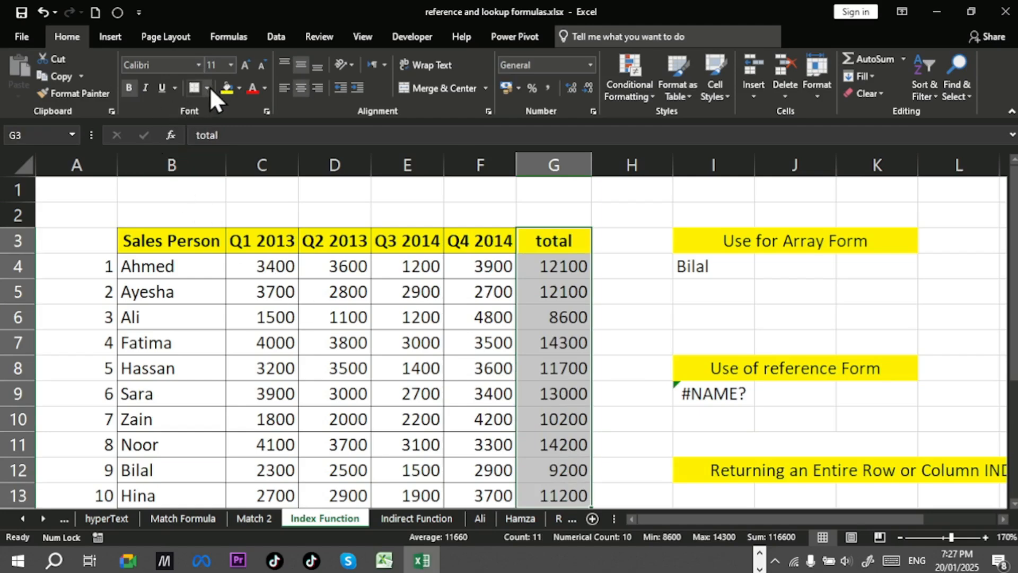
click(207, 87)
click(242, 211)
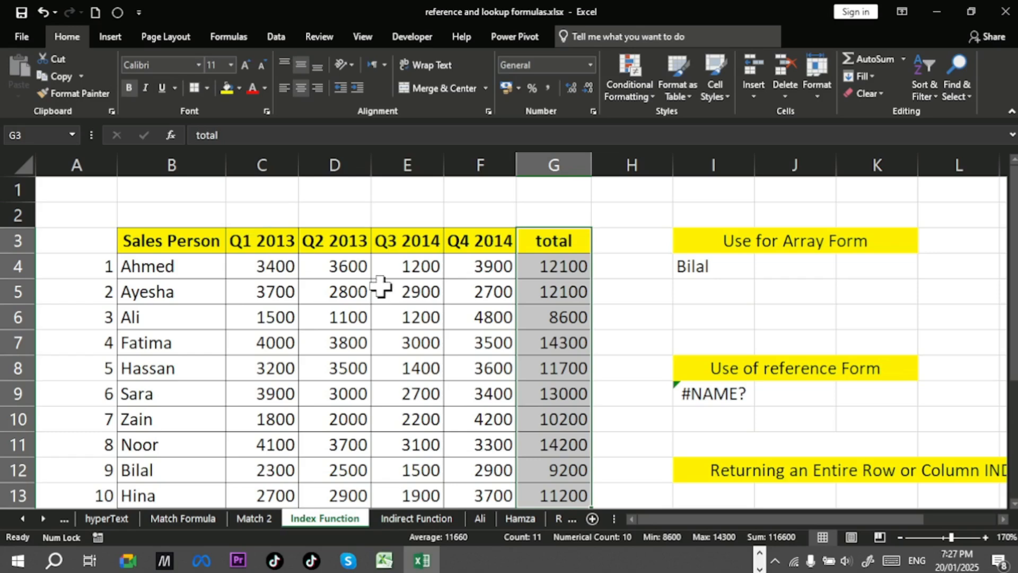
click(498, 339)
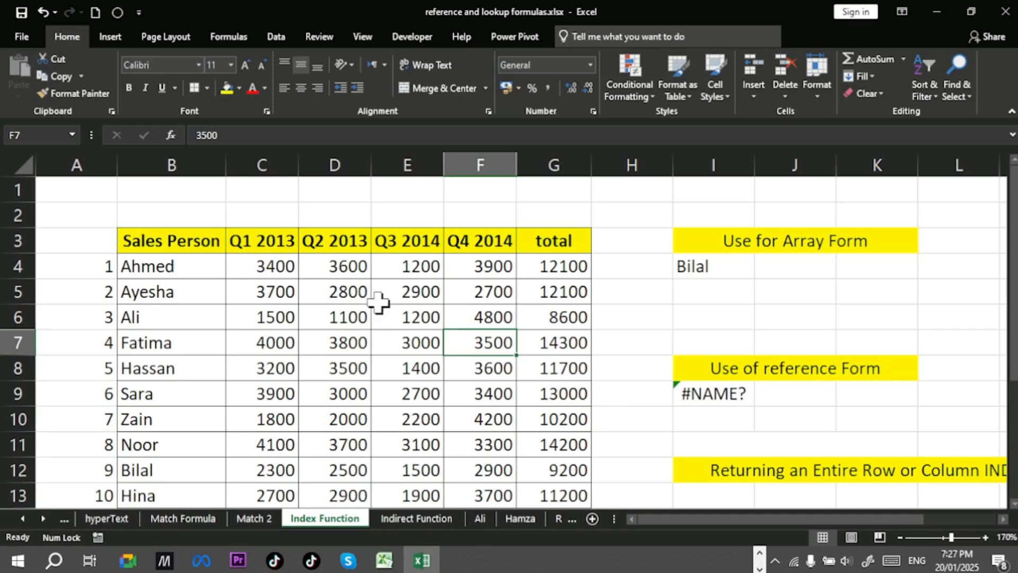
Step: Check row 4's quarterly sum, then move to the reference-mode INDEX note in I16
drag(263, 260, 480, 267)
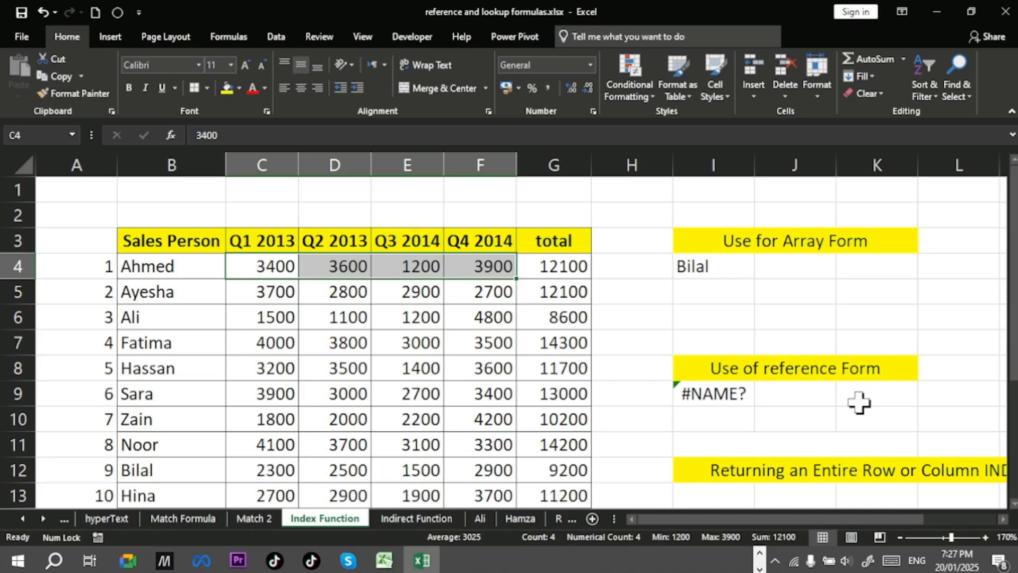
drag(892, 513, 990, 523)
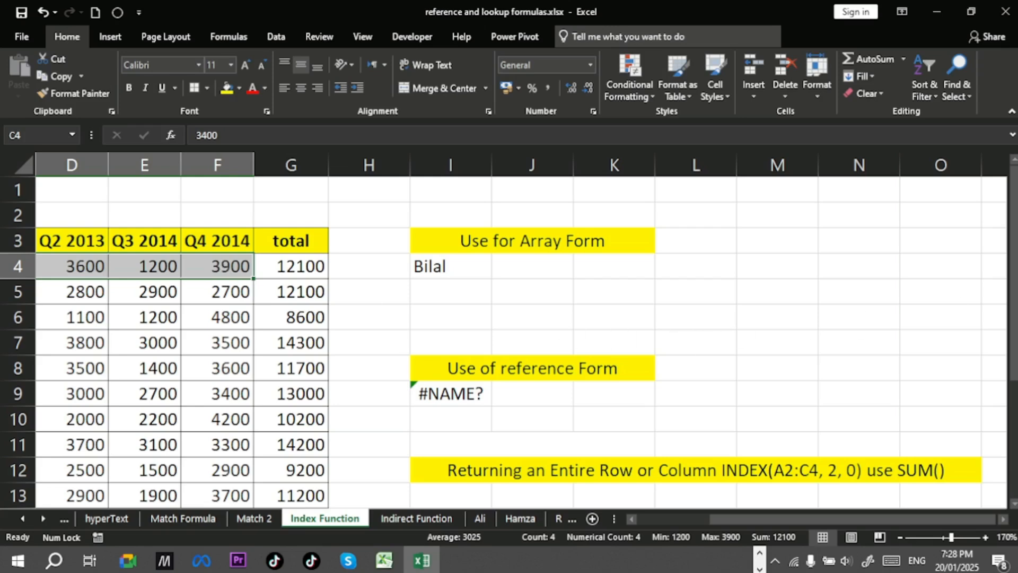
drag(1015, 287, 1015, 389)
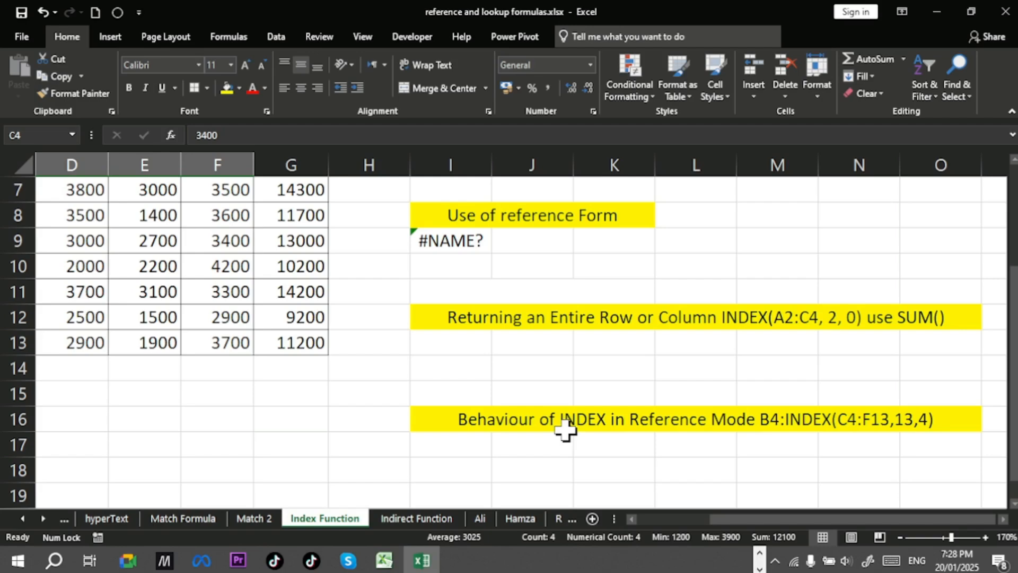
click(778, 422)
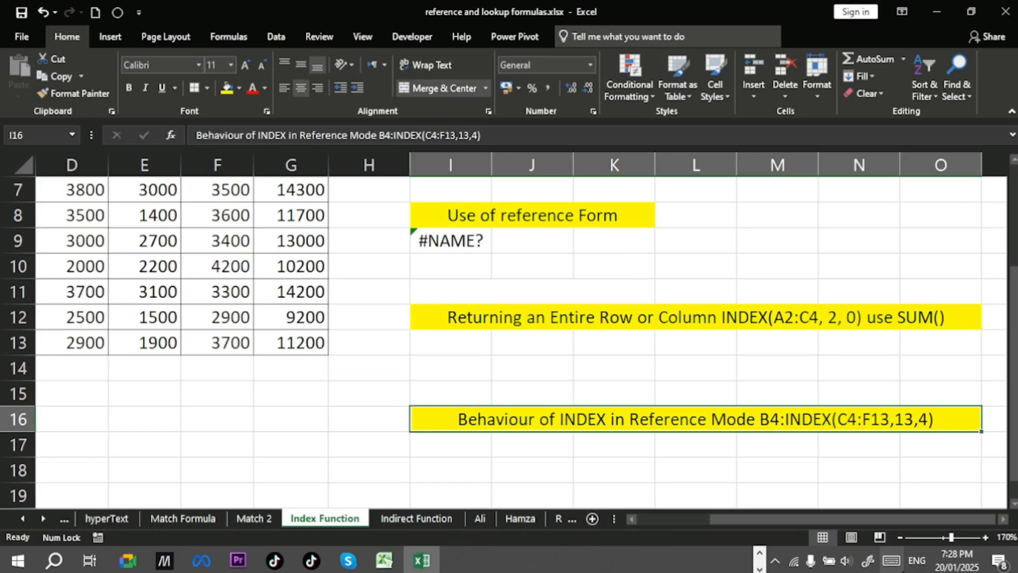
click(890, 561)
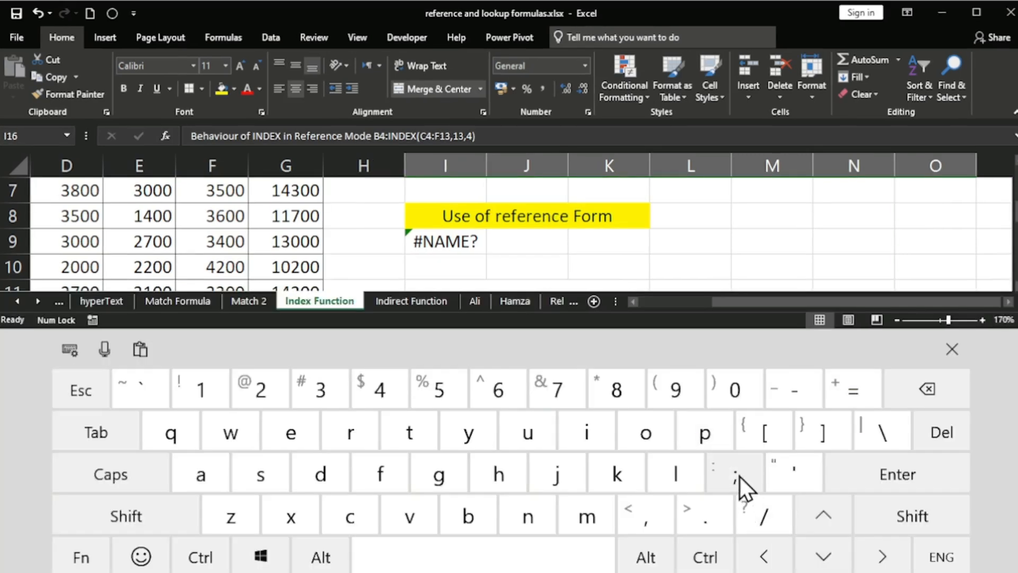
click(881, 517)
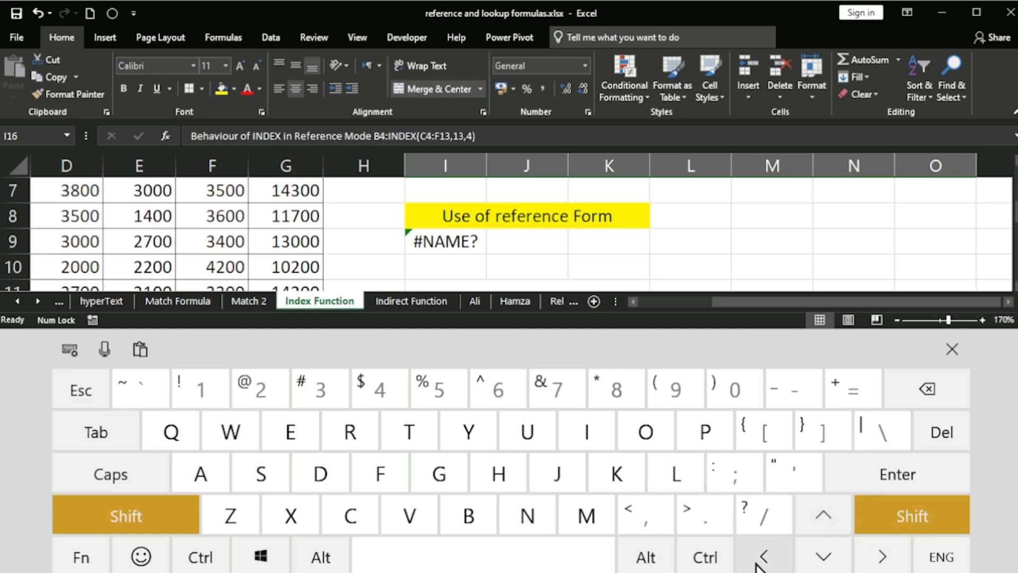
click(959, 357)
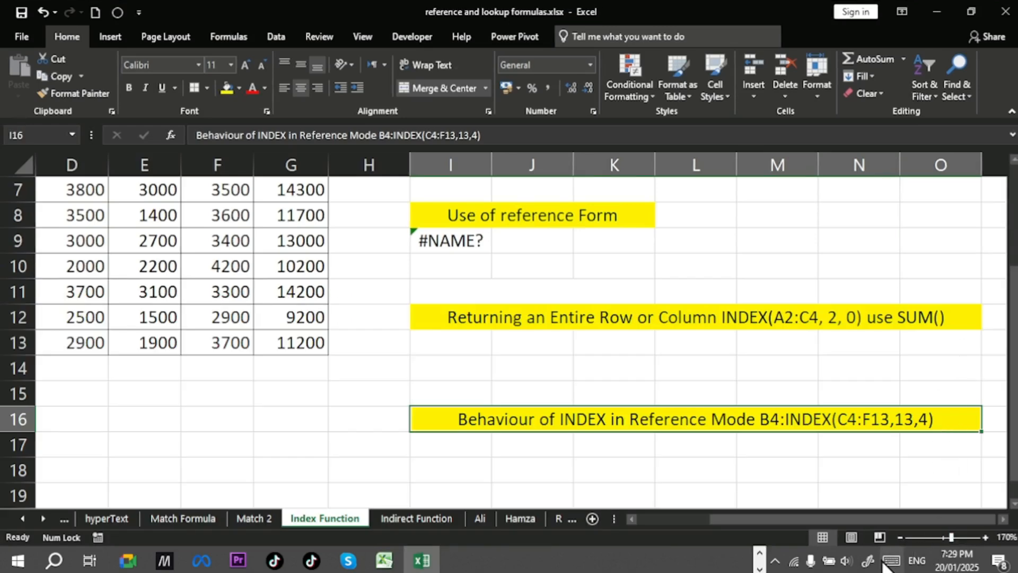
click(891, 560)
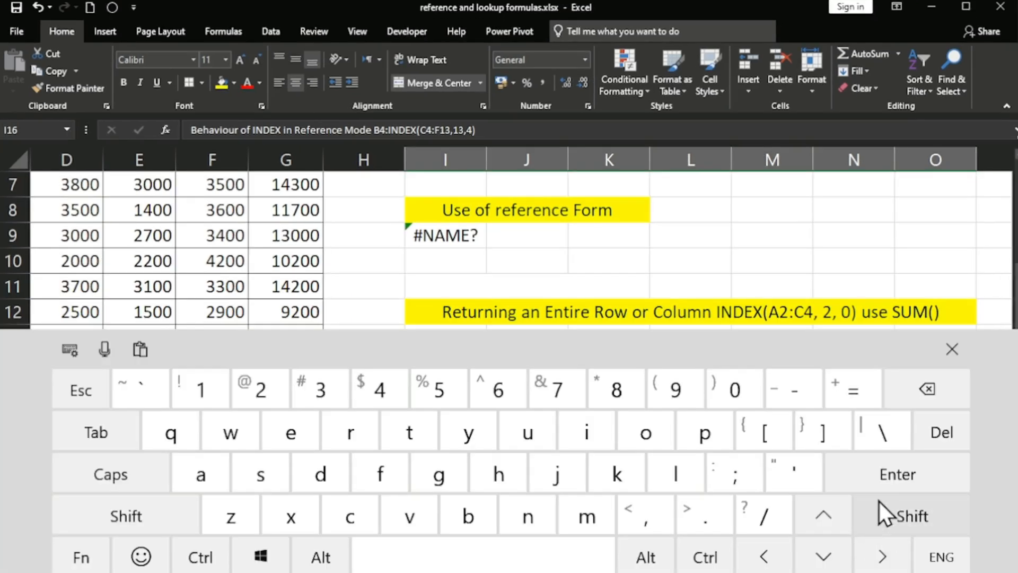
click(905, 518)
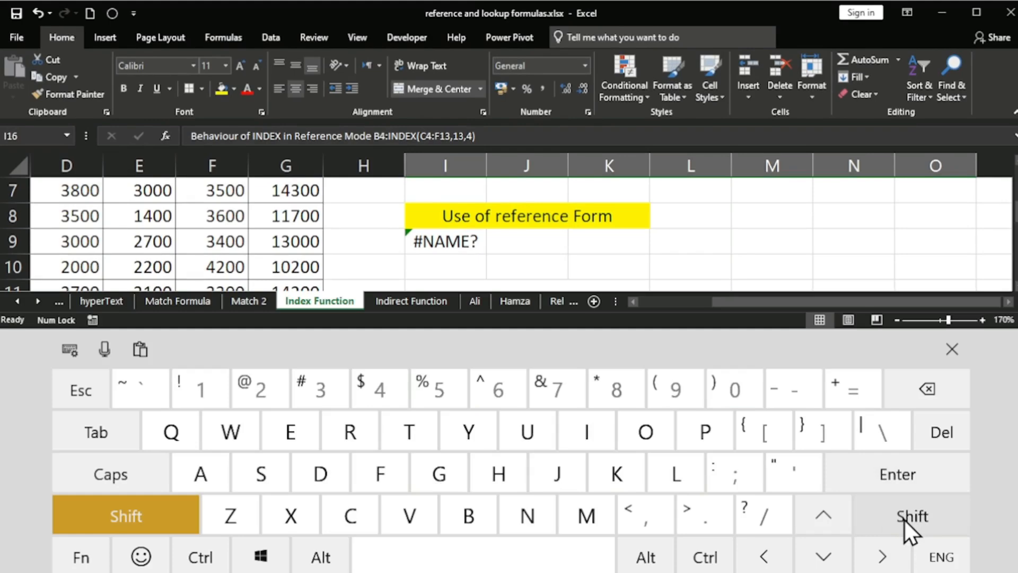
click(904, 519)
click(959, 349)
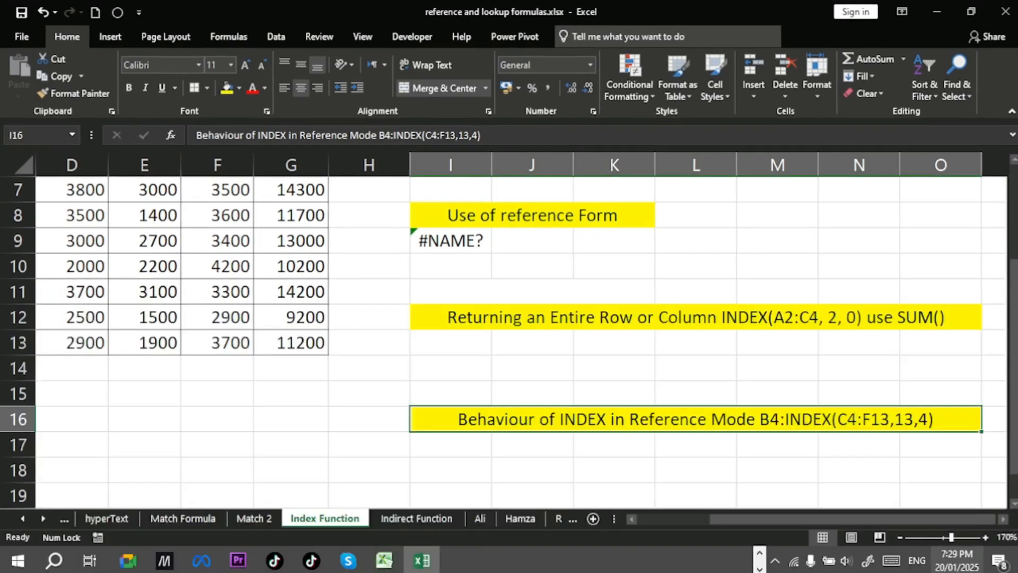
scroll(586, 357, up, 2)
scroll(530, 339, down, 1)
Step: Rewrite the I9 reference-form INDEX formula to use the union (C4:C13,D4:D13,E4:F13) with arguments 4,1,3
click(459, 313)
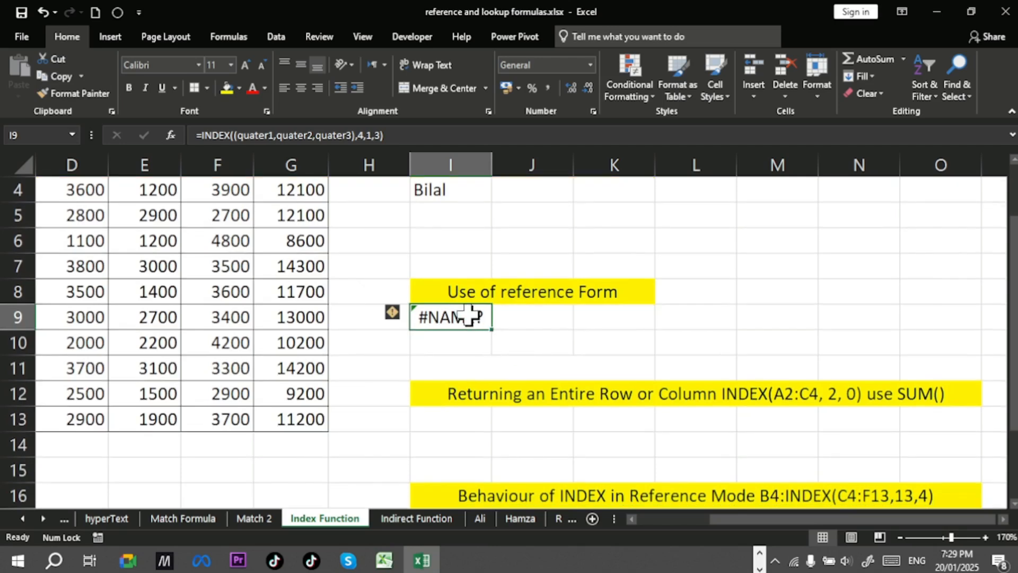
double_click(469, 317)
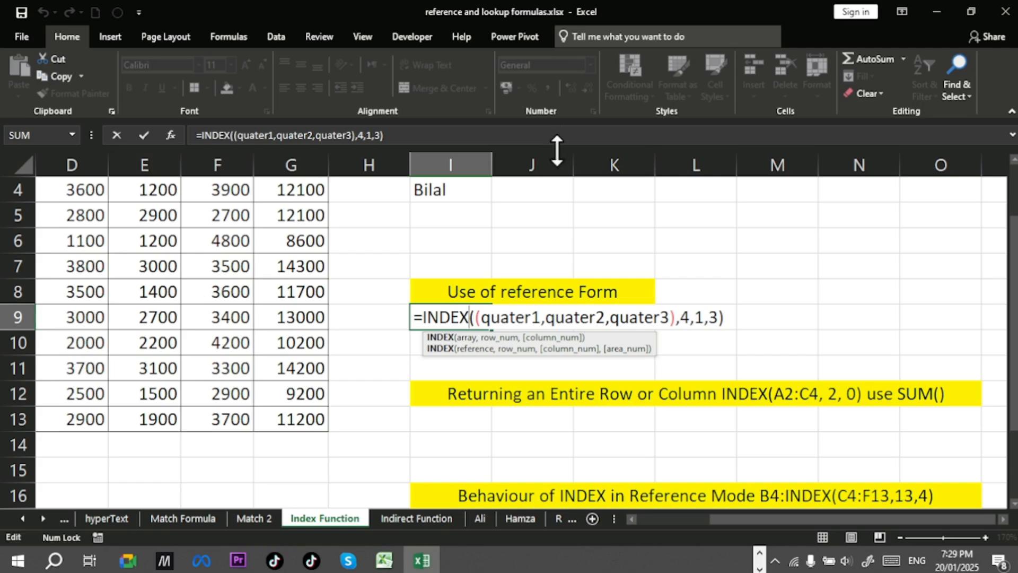
drag(482, 318, 670, 320)
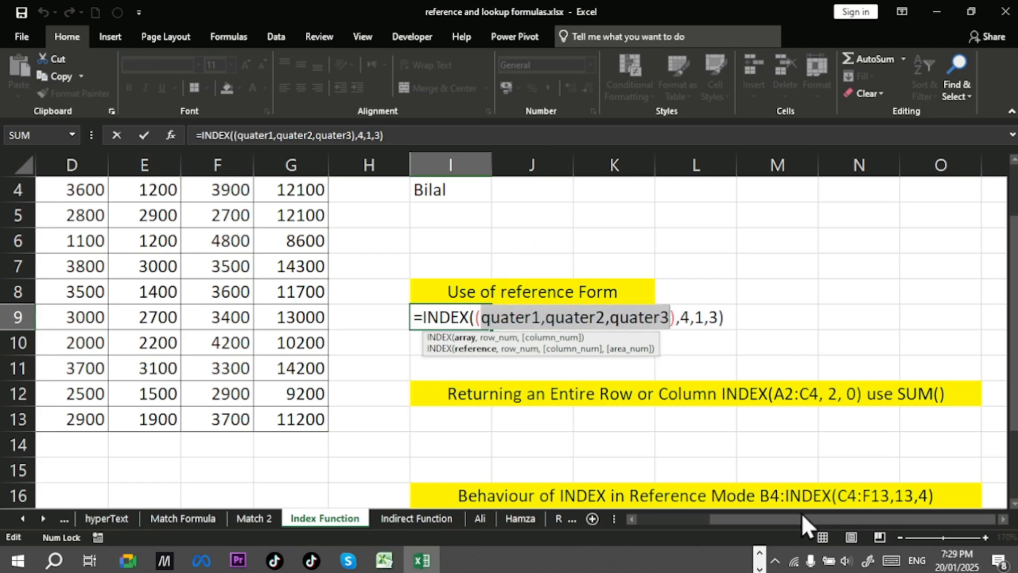
key(BackSpace)
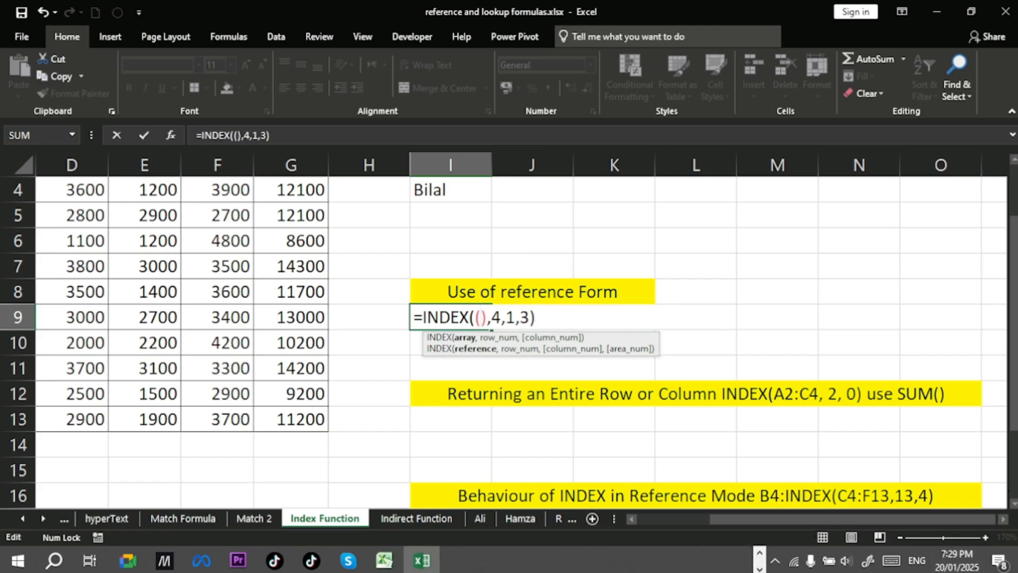
drag(1013, 328, 1013, 286)
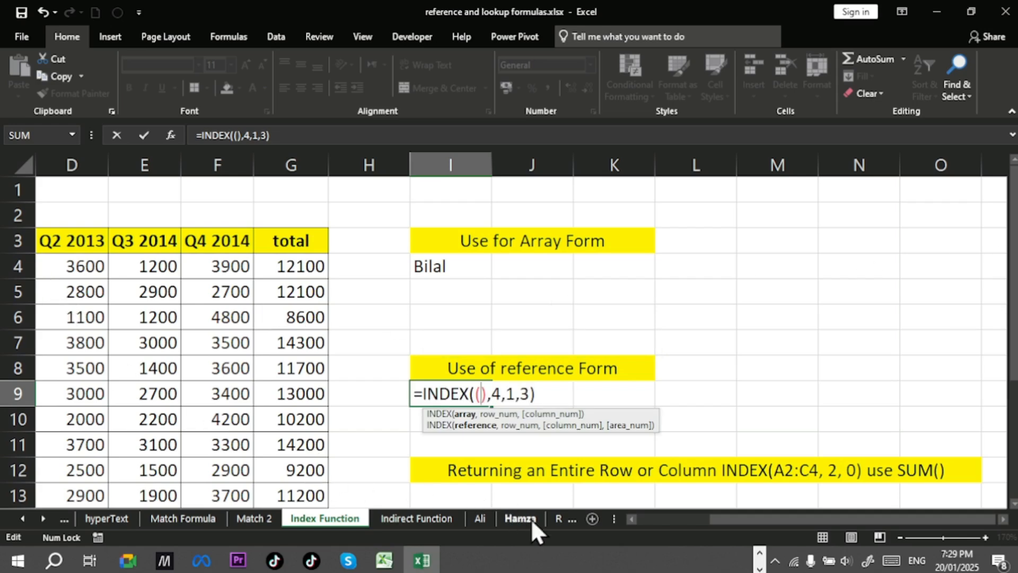
click(631, 518)
click(630, 519)
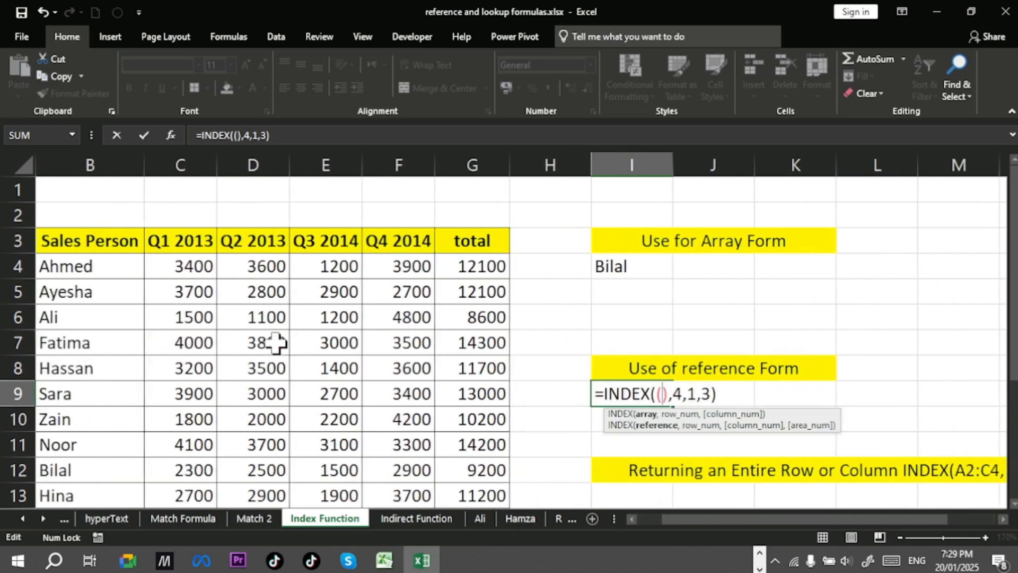
drag(201, 275, 190, 495)
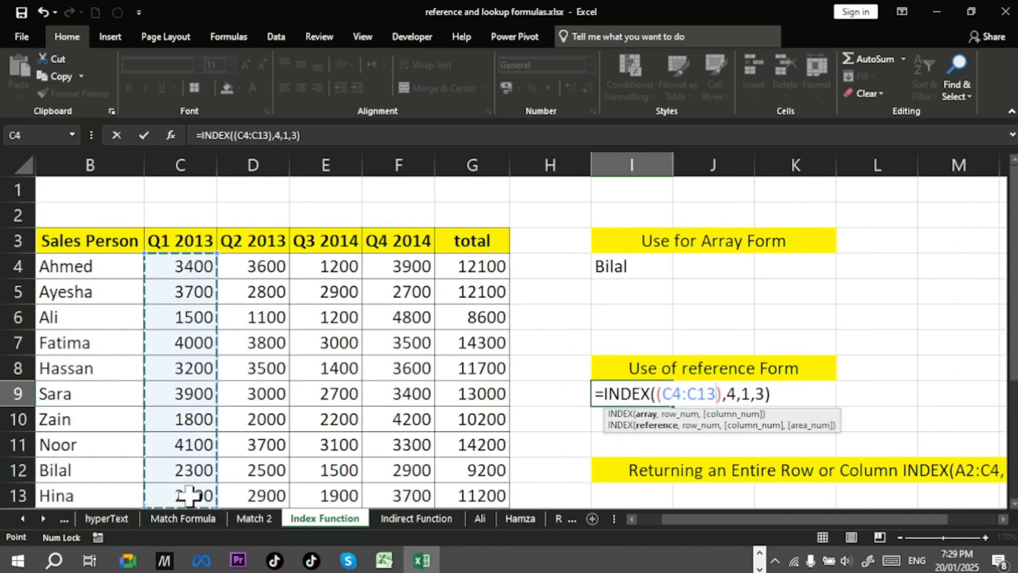
text(,)
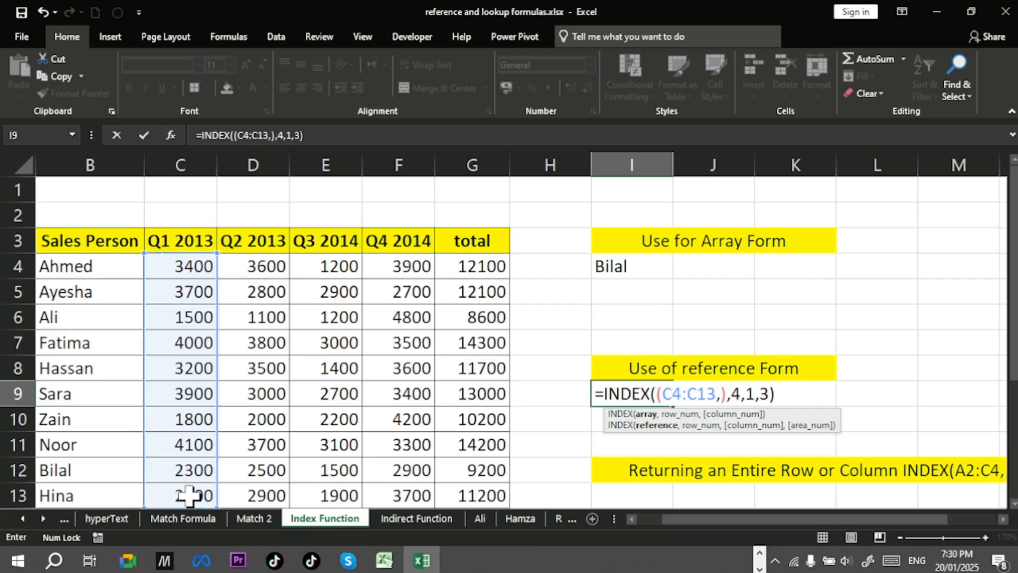
click(266, 269)
drag(267, 269, 262, 496)
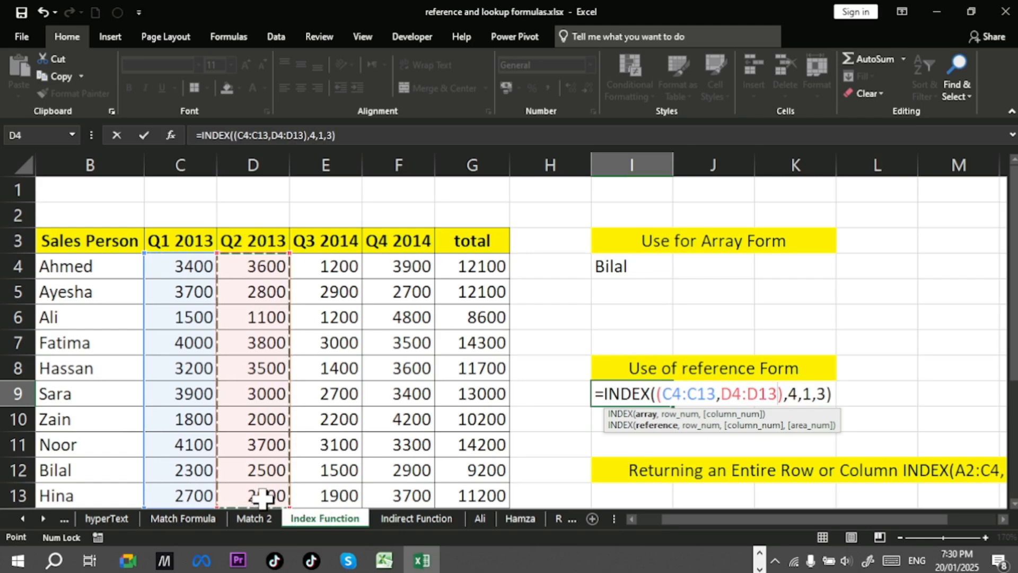
text(,)
drag(350, 264, 405, 495)
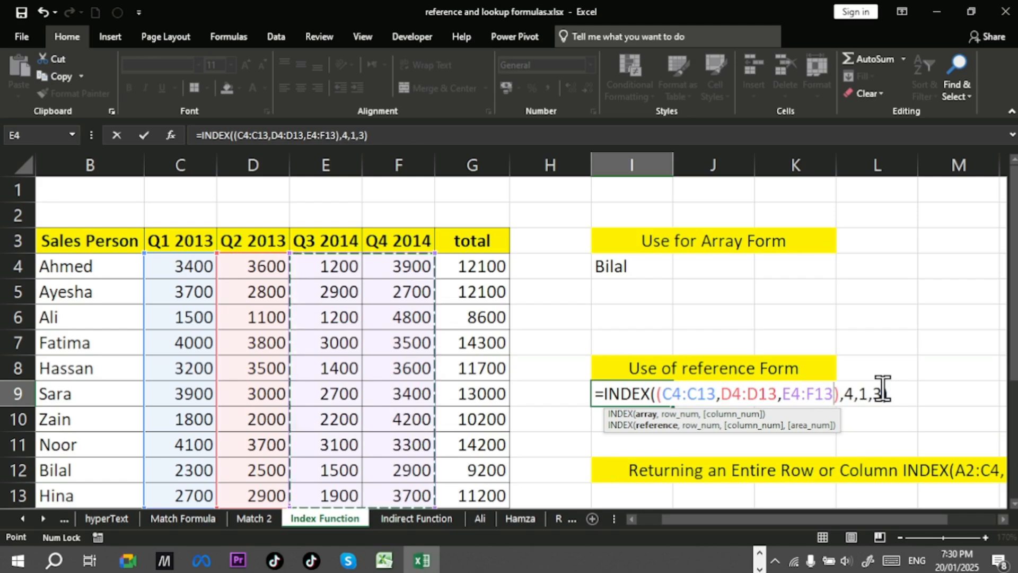
key(Return)
click(667, 397)
scroll(666, 398, down, 1)
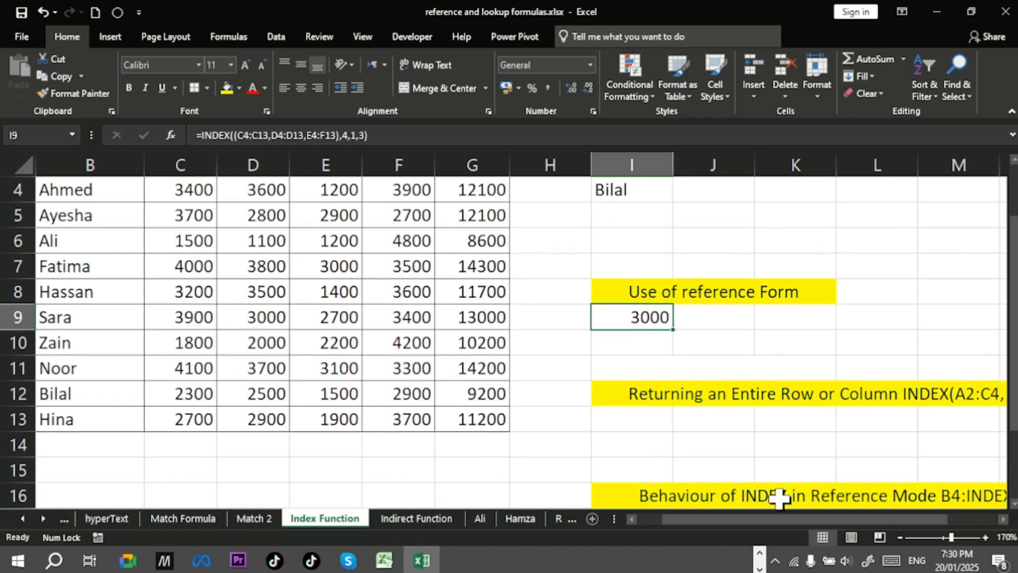
scroll(802, 436, up, 1)
scroll(802, 436, down, 2)
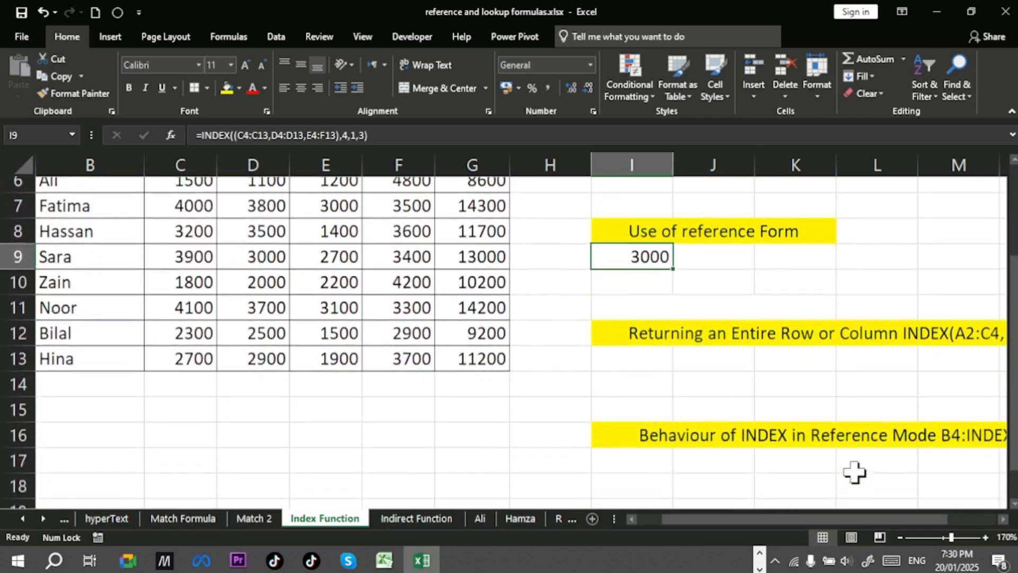
scroll(854, 472, down, 2)
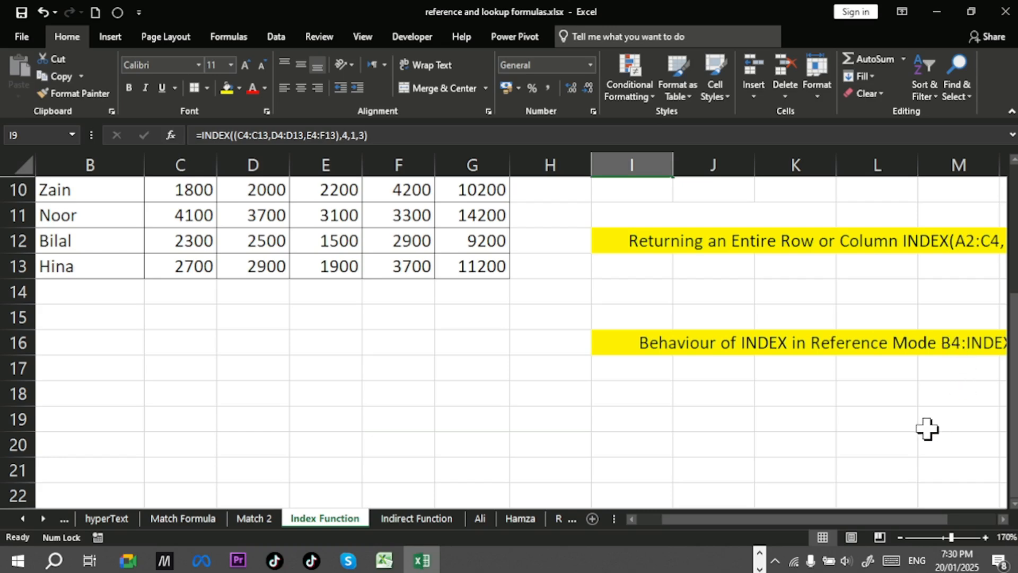
click(688, 344)
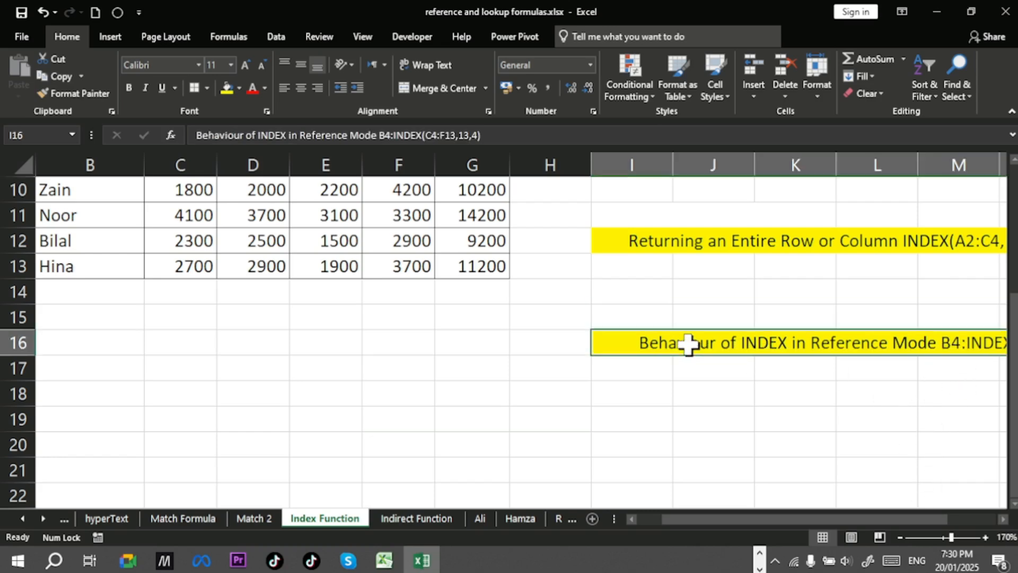
double_click(688, 344)
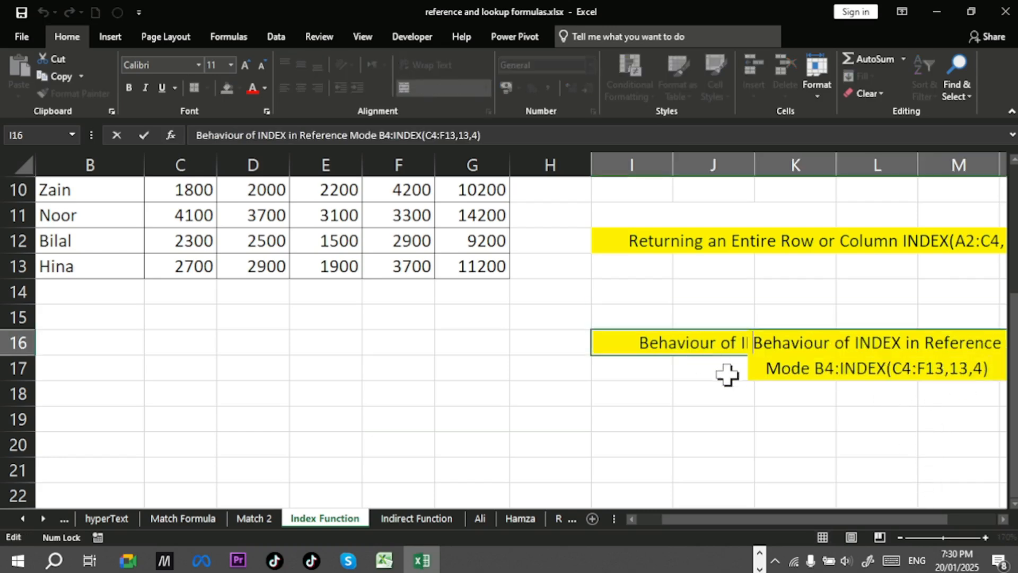
key(ctrl+shift+End)
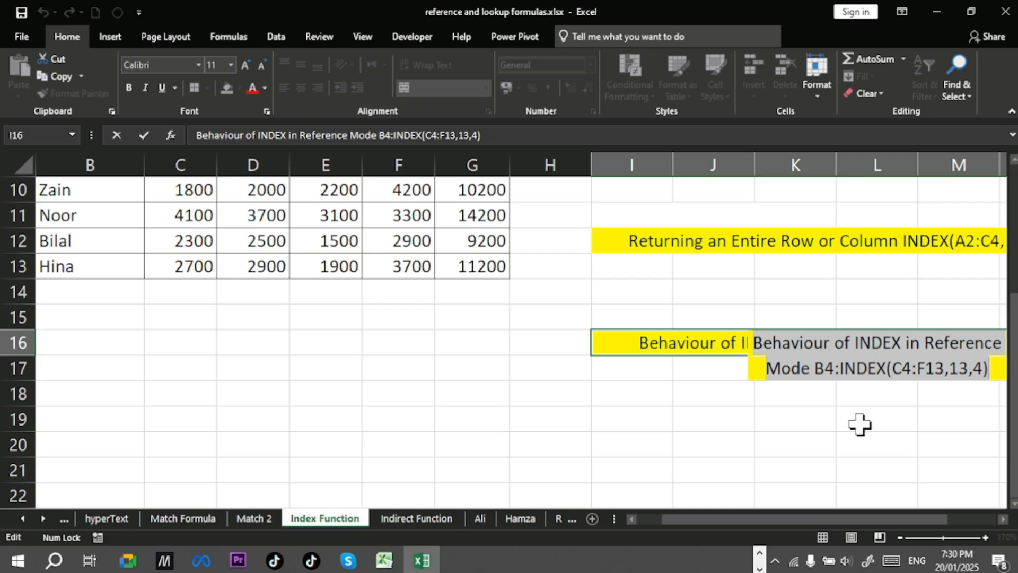
key(Escape)
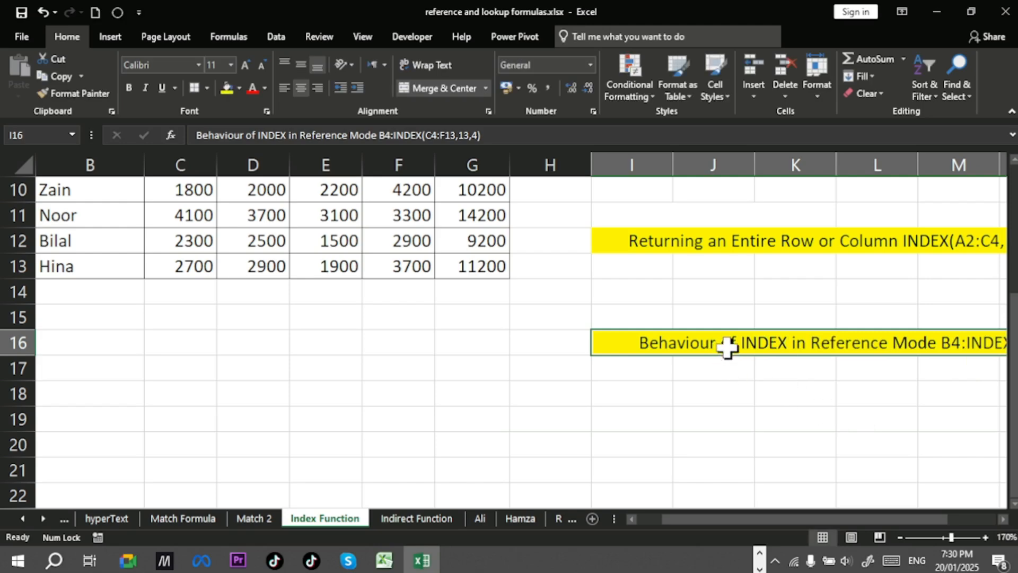
Step: Move the reference-mode INDEX note from I16 to C15, beneath the sales table
drag(739, 357, 221, 312)
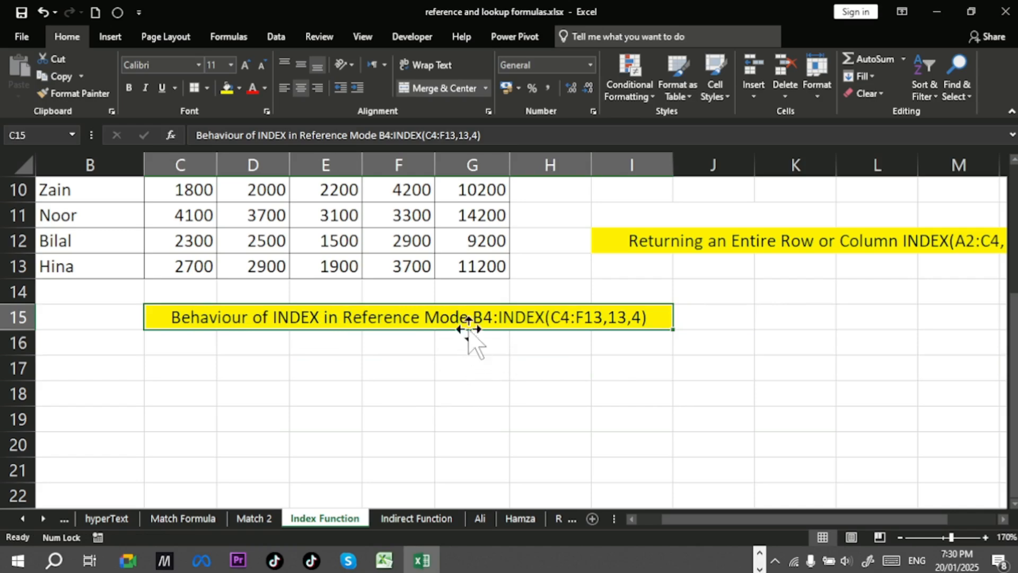
scroll(490, 333, up, 1)
scroll(492, 331, up, 2)
scroll(492, 331, down, 1)
scroll(492, 331, up, 1)
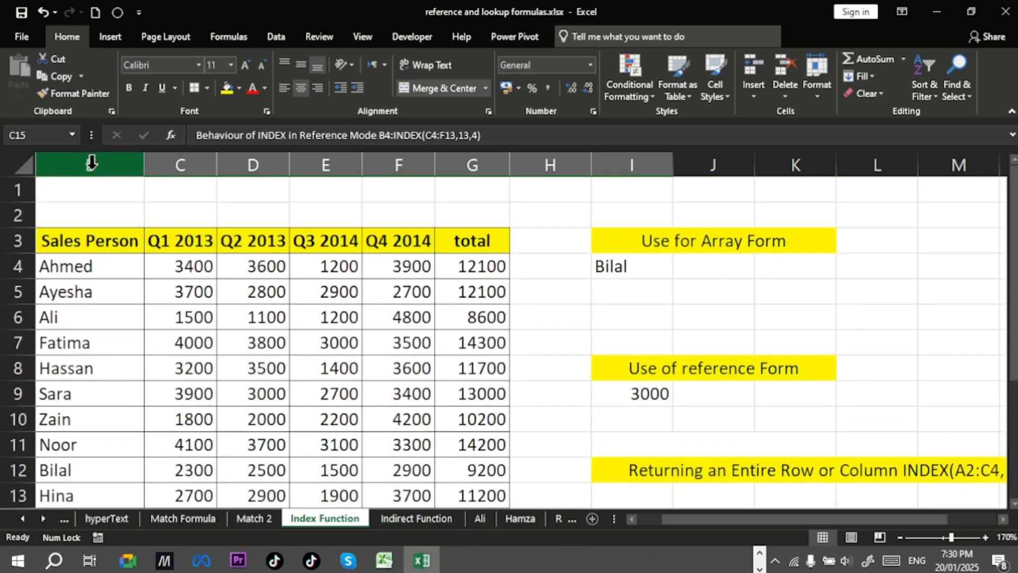
click(93, 265)
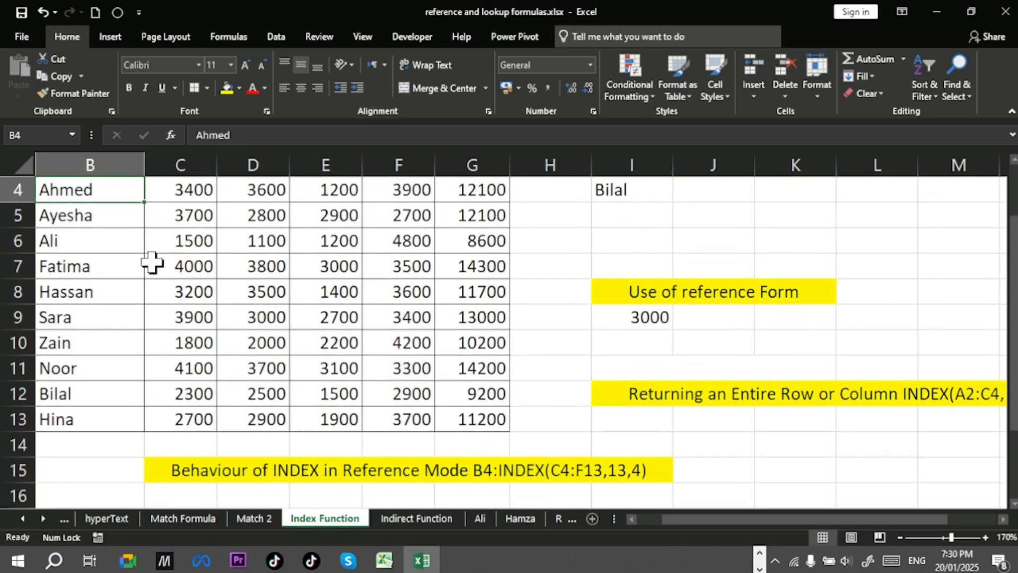
scroll(239, 296, up, 1)
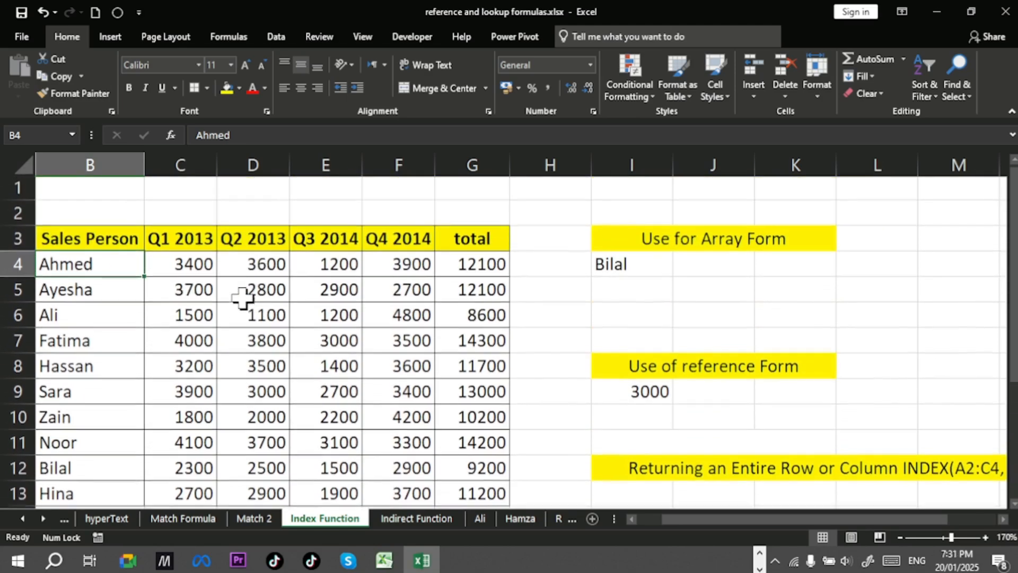
scroll(240, 296, down, 3)
scroll(240, 296, up, 1)
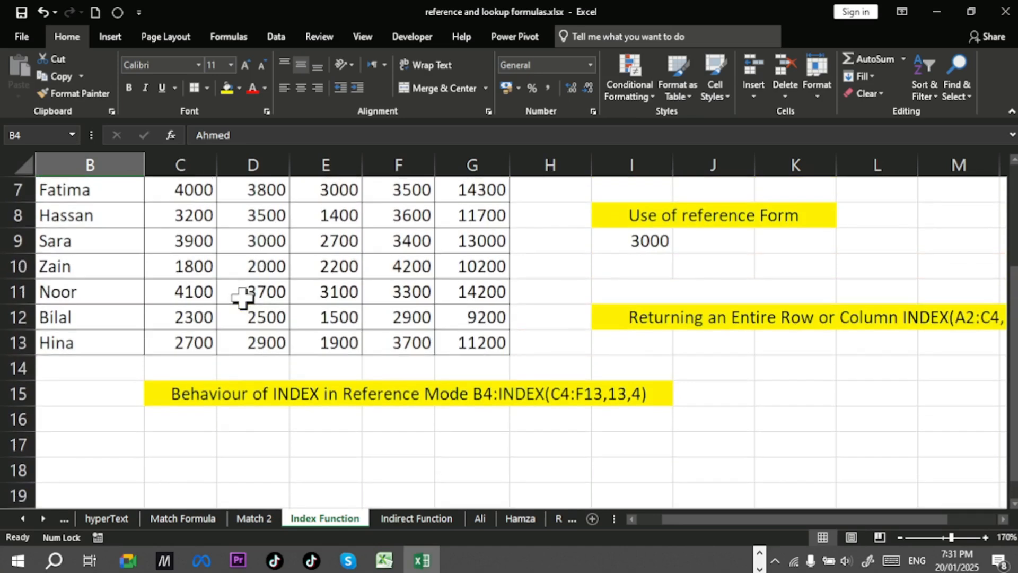
Step: Enter the formula =B4:INDEX(C4:G13,10,4) in D16 beneath the reference-mode note
double_click(256, 424)
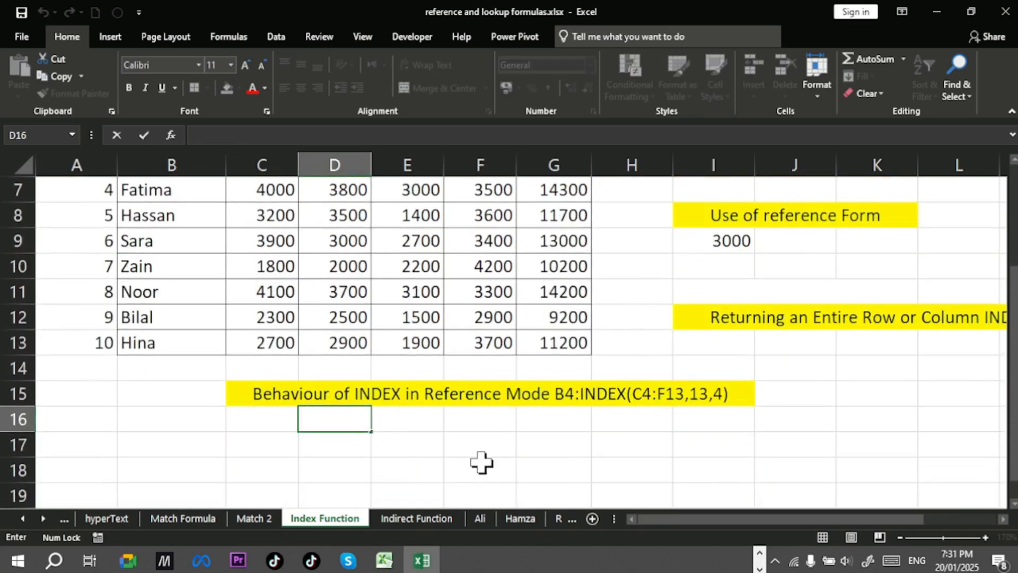
text(=)
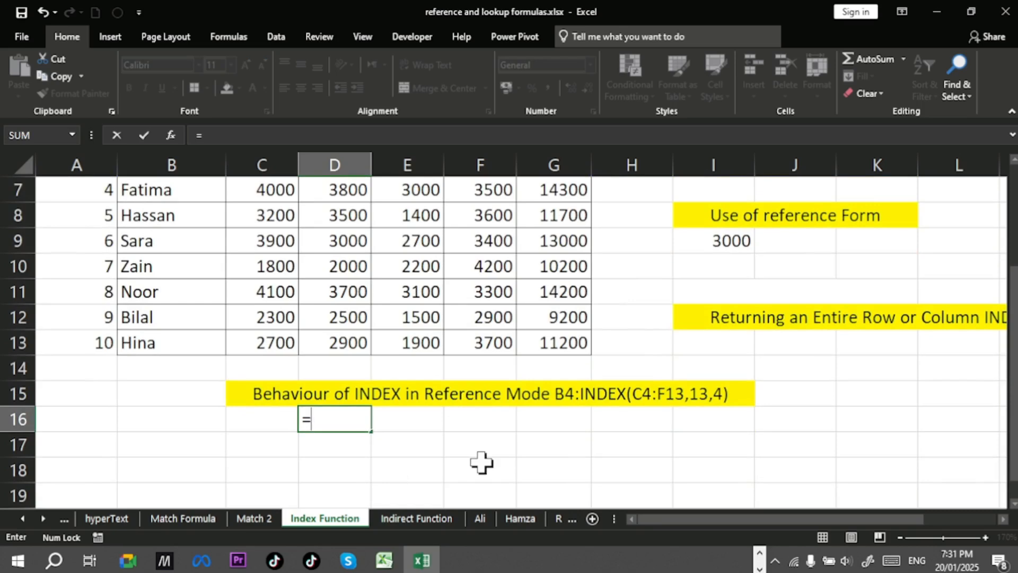
scroll(467, 439, up, 2)
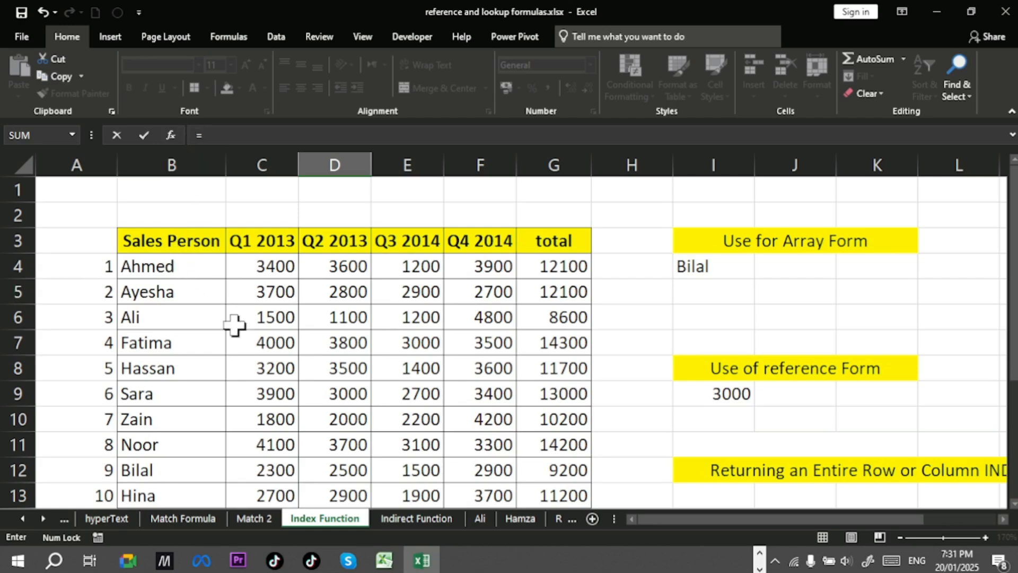
scroll(374, 343, down, 1)
scroll(374, 343, down, 1)
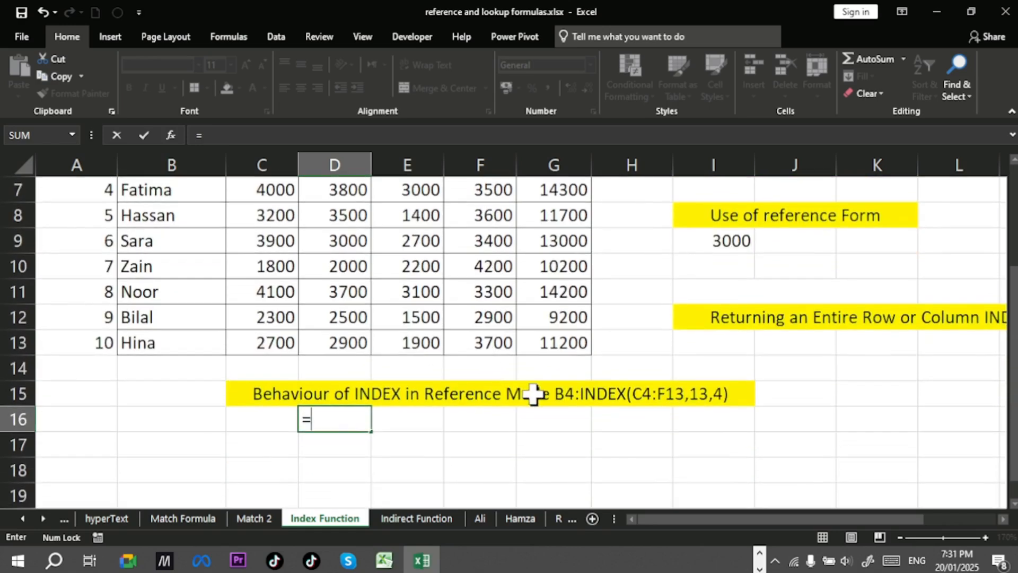
text(B)
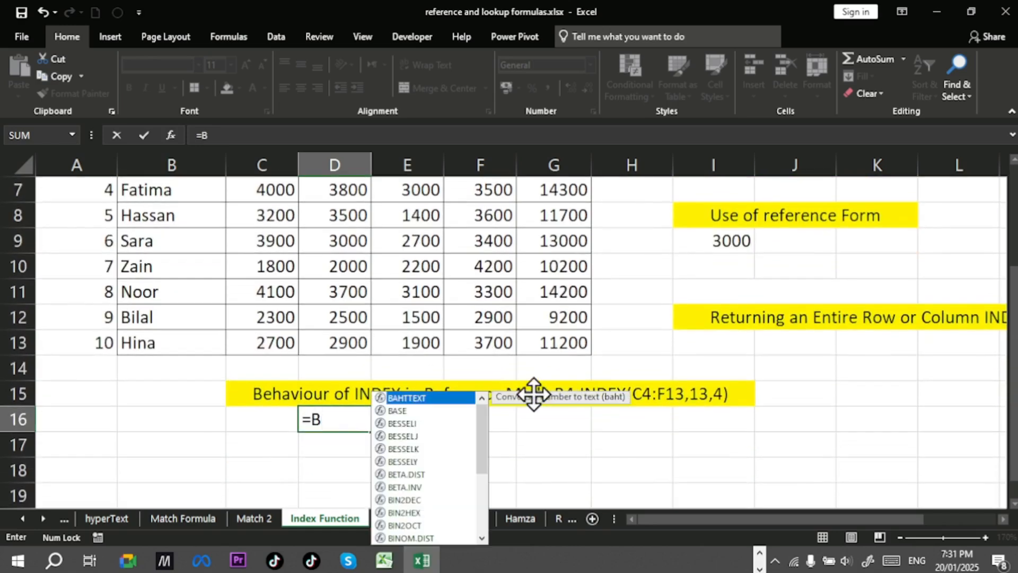
text(4)
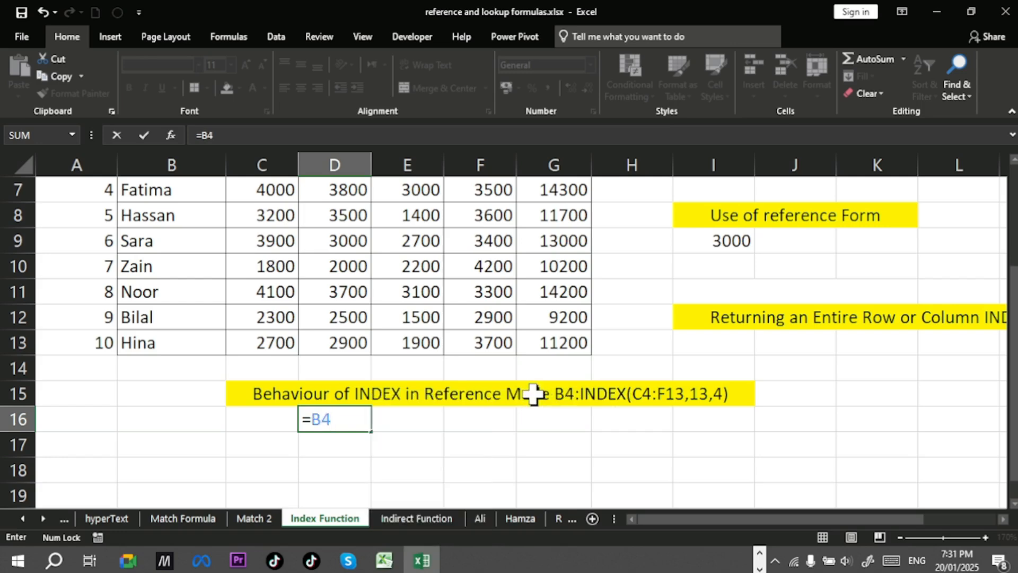
text(:index)
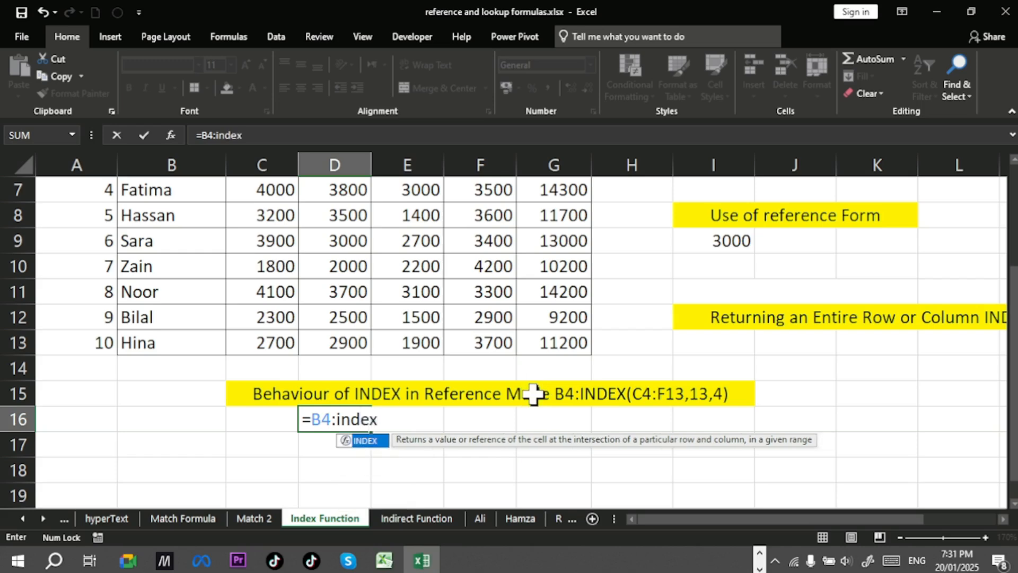
key(Tab)
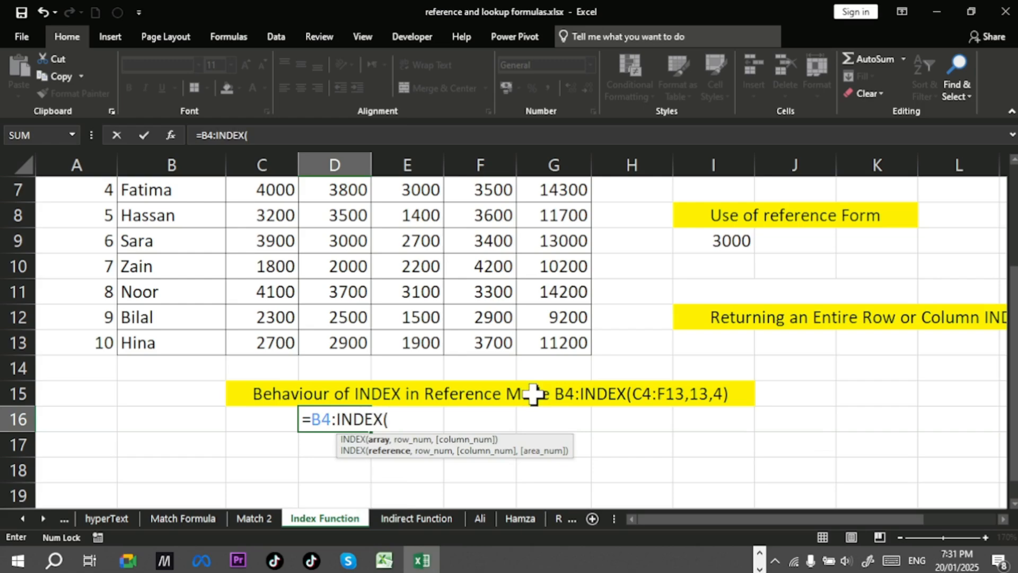
scroll(533, 394, up, 1)
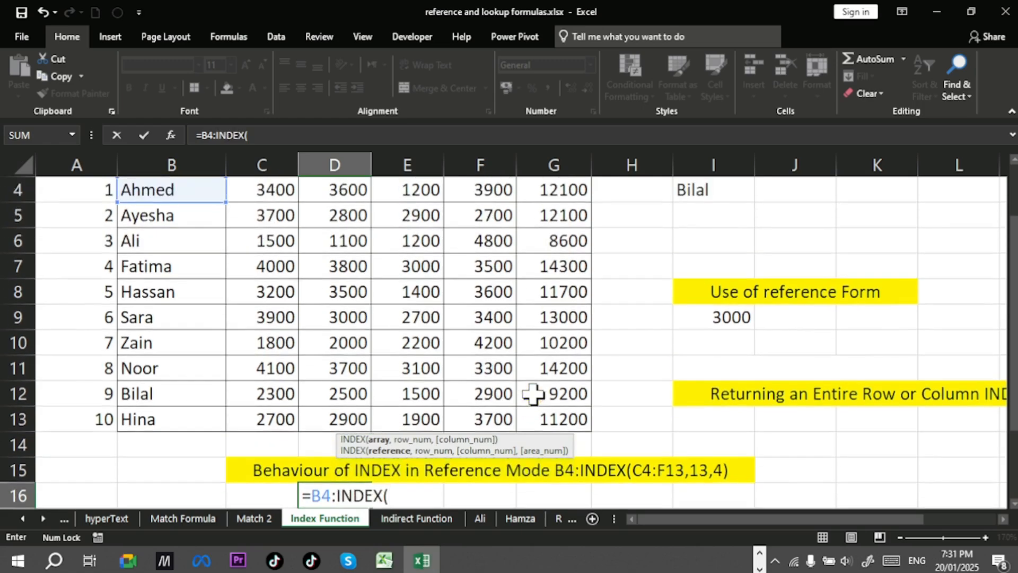
scroll(443, 288, up, 1)
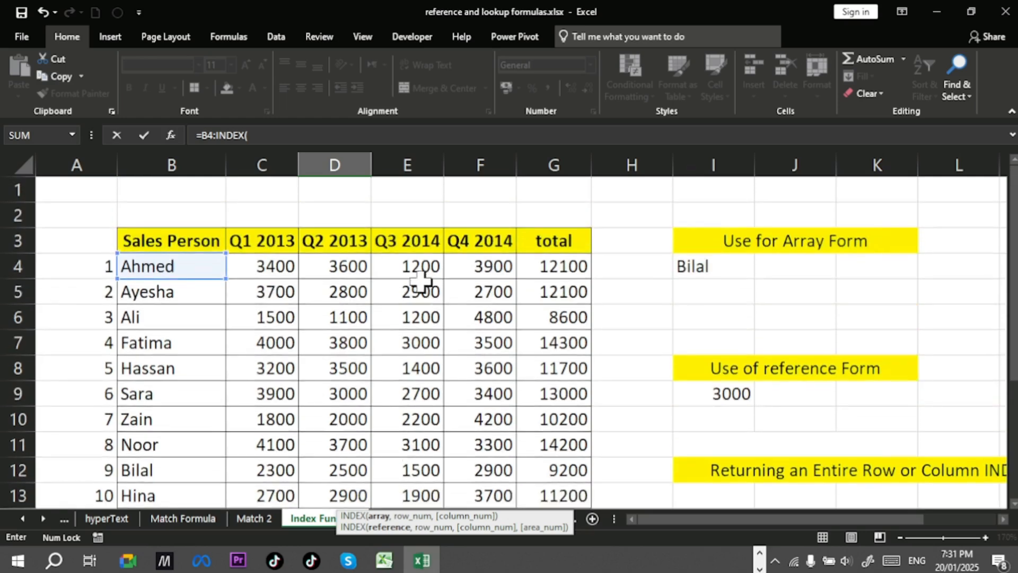
drag(273, 267, 580, 493)
scroll(582, 424, down, 2)
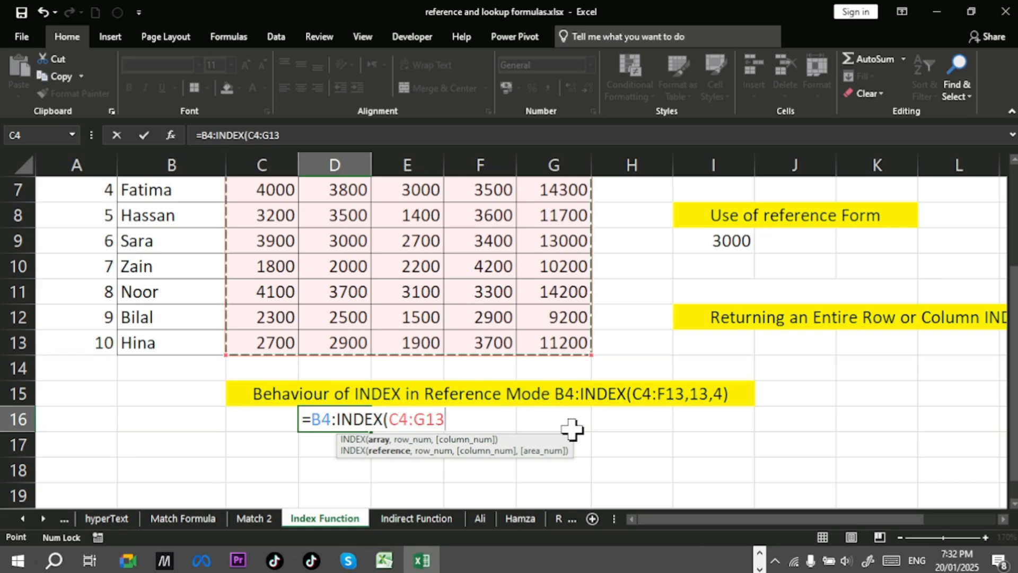
text(,)
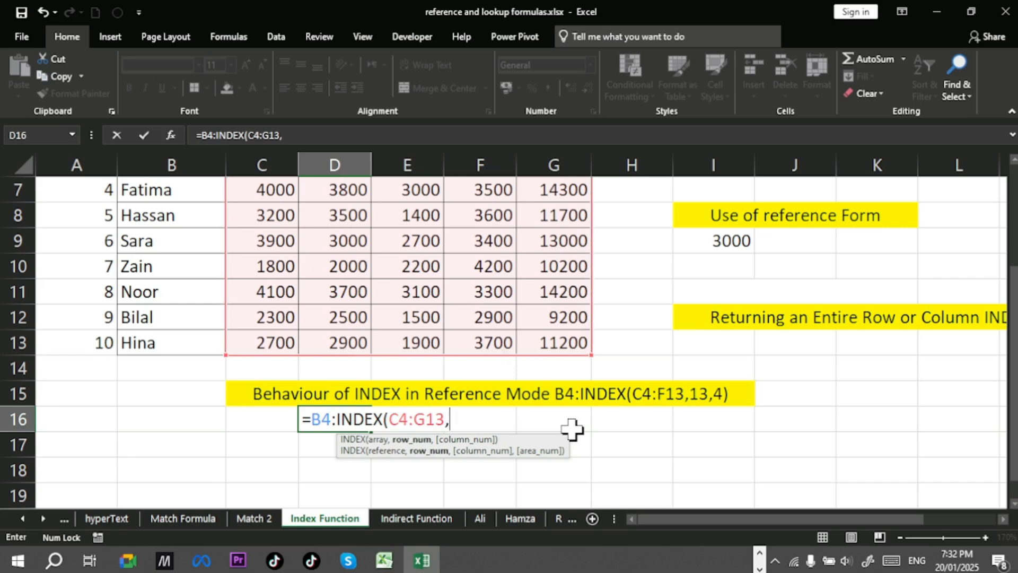
text(10,)
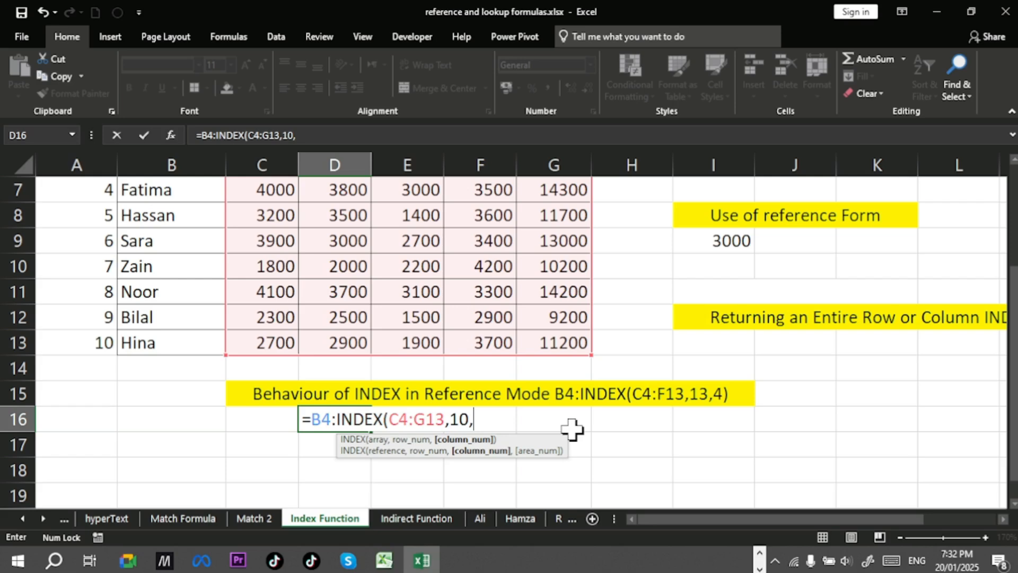
text(4))
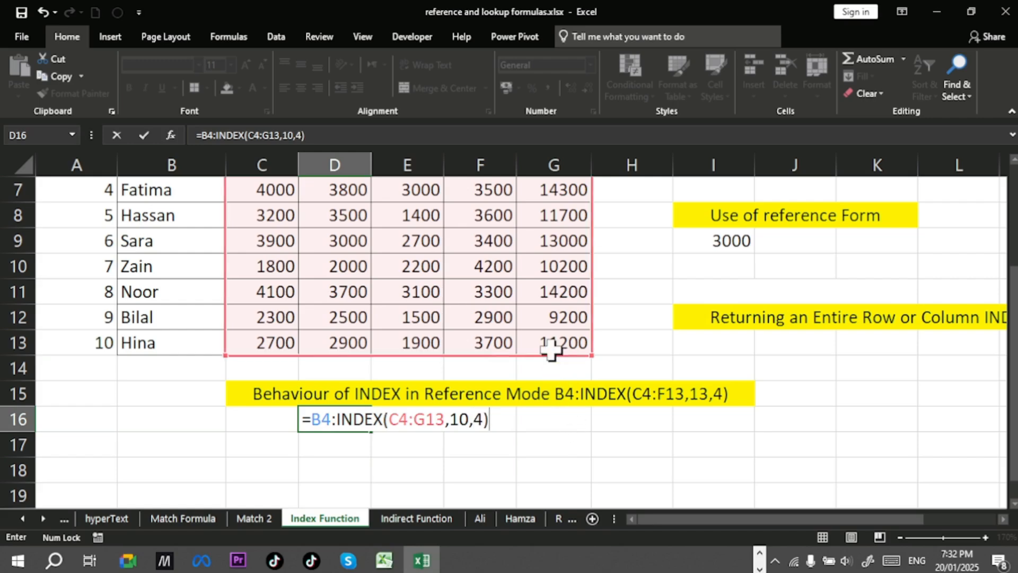
key(Return)
Step: Replace the INDEX range in D16's formula with C4:F13
scroll(549, 345, up, 2)
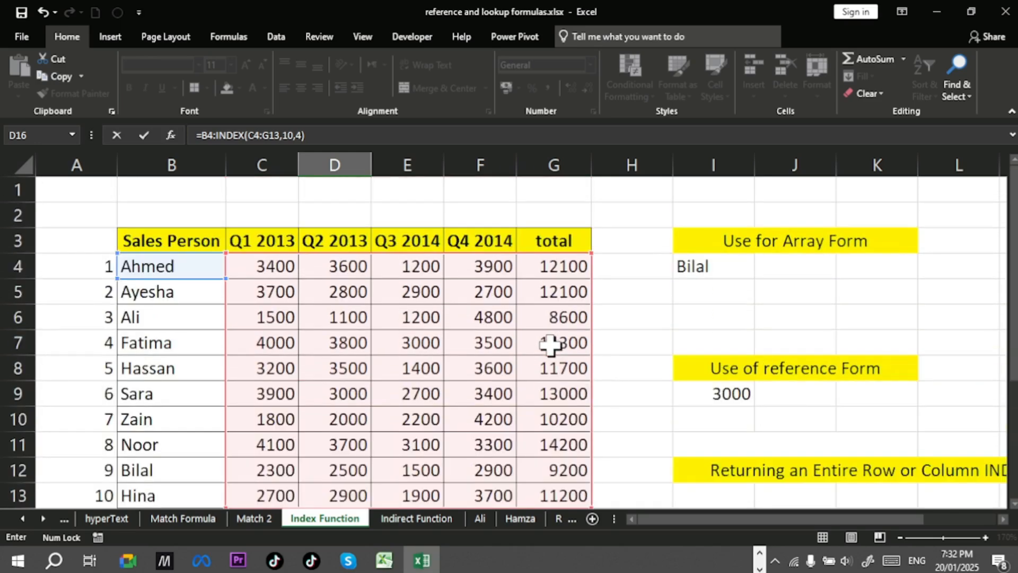
scroll(549, 294, down, 1)
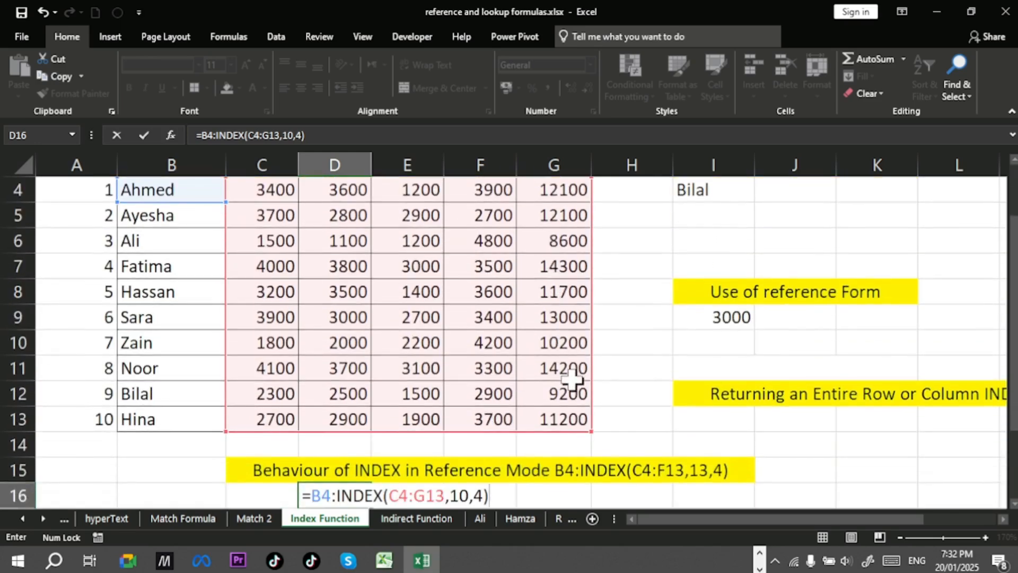
scroll(562, 382, down, 2)
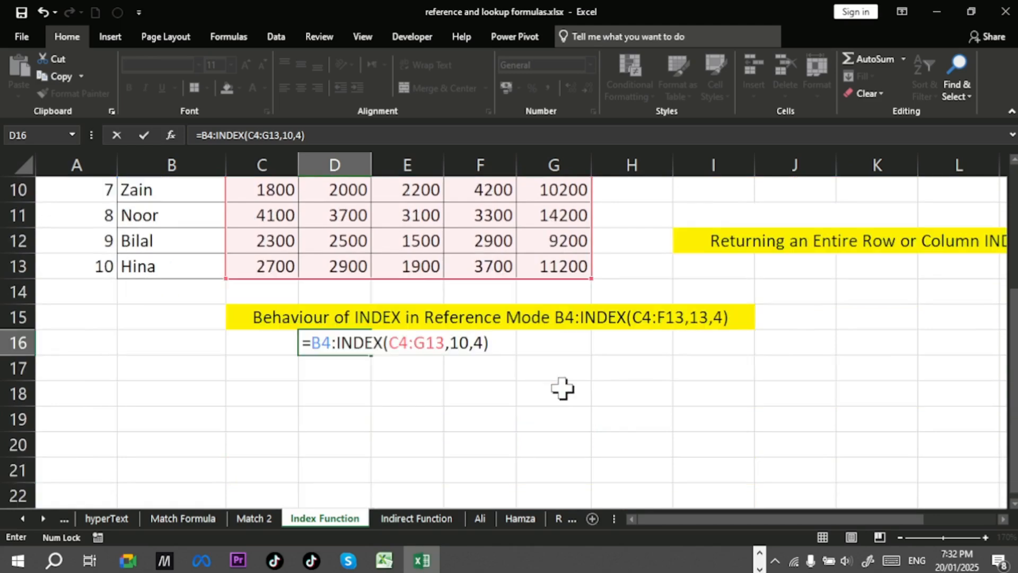
drag(445, 344, 389, 342)
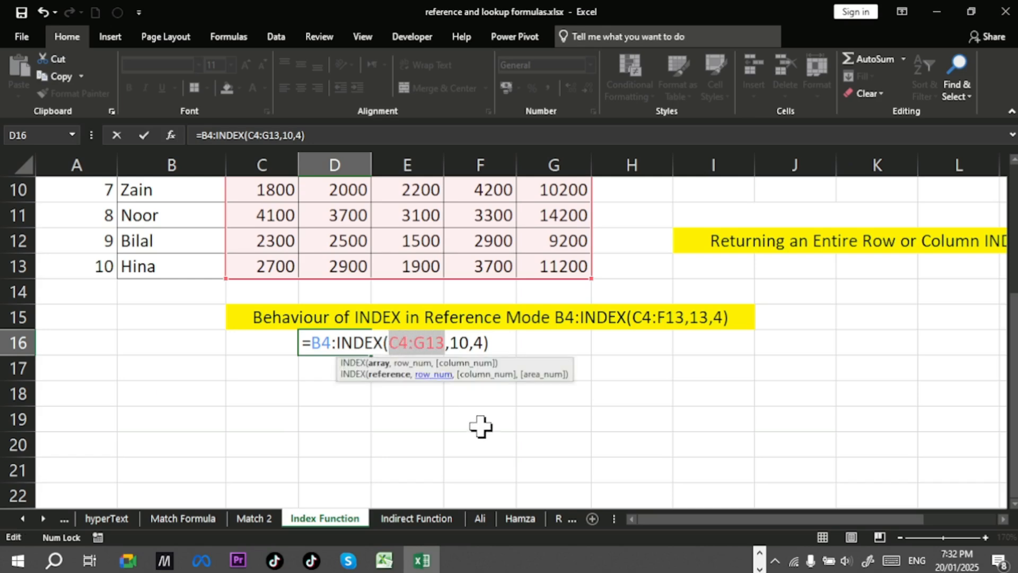
key(BackSpace)
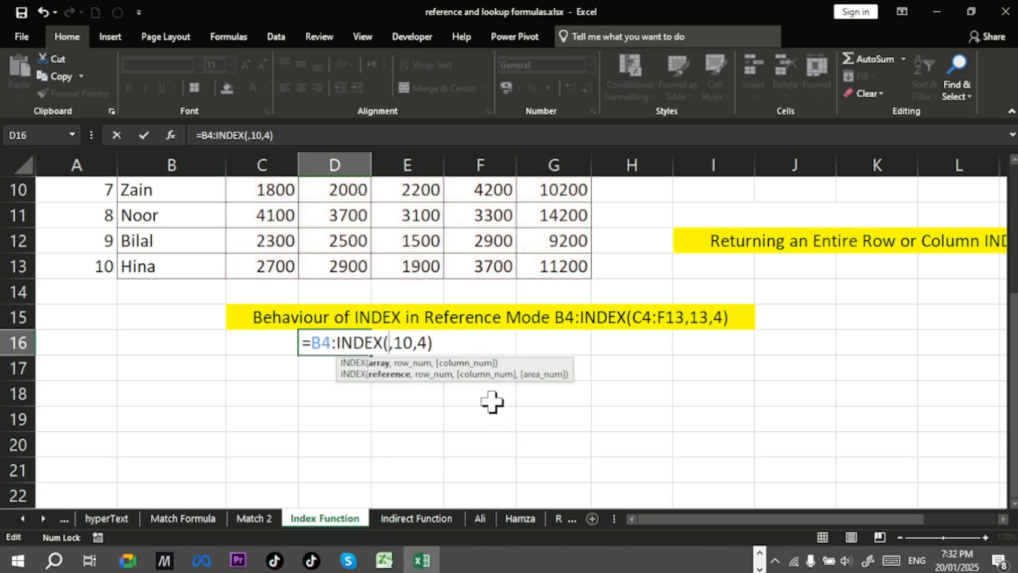
scroll(530, 329, up, 2)
scroll(557, 297, up, 1)
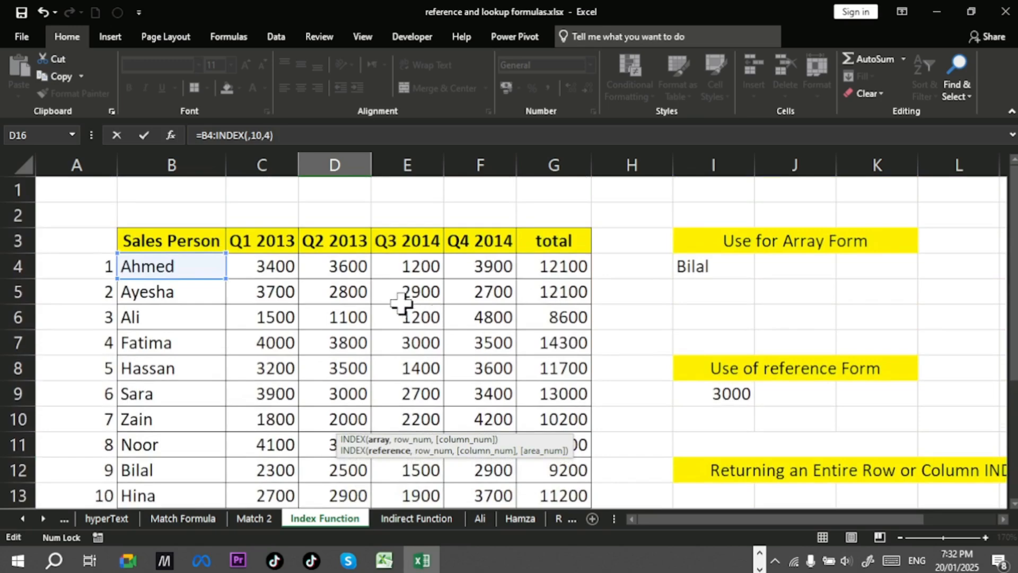
drag(272, 263, 506, 498)
scroll(518, 354, down, 2)
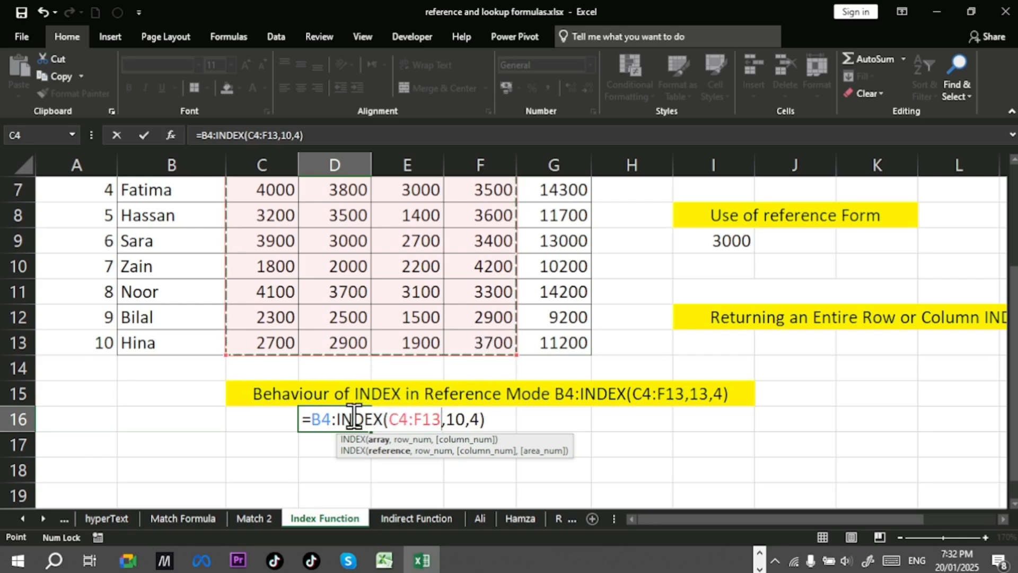
drag(336, 418, 485, 419)
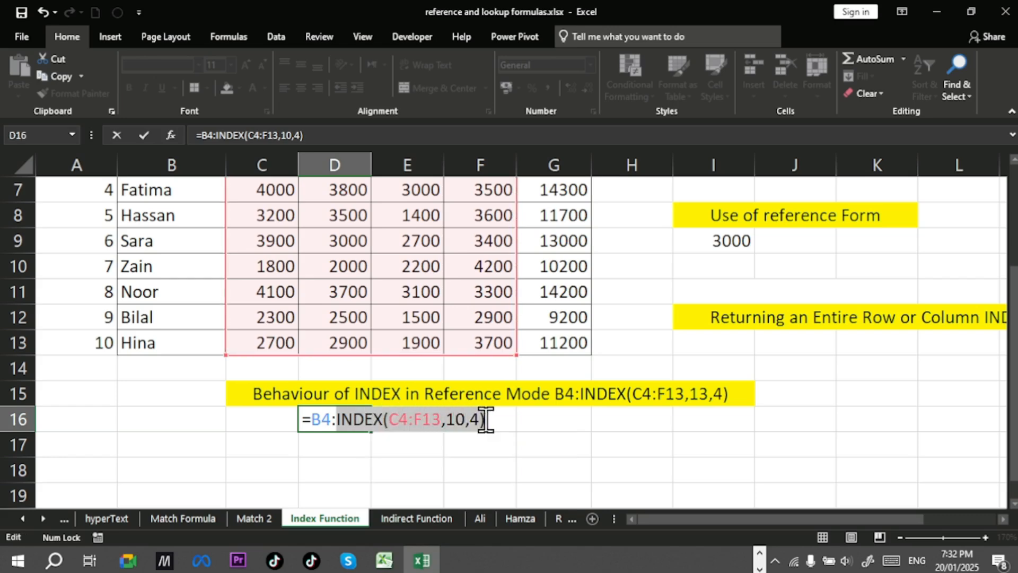
key(F9)
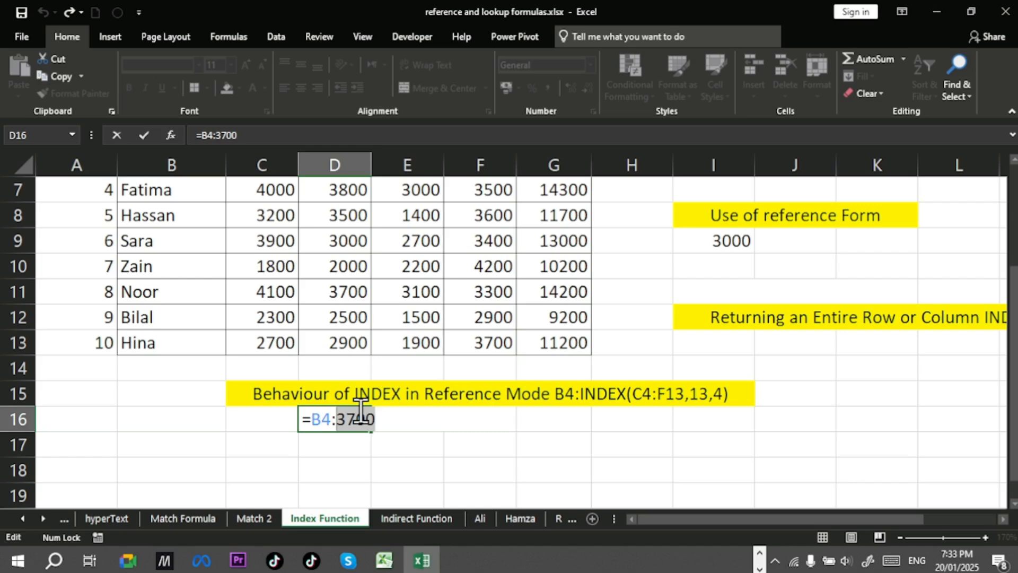
key(BackSpace)
Step: Re-enter INDEX(C4:F13,10,4) after B4: in D16's formula
text(index)
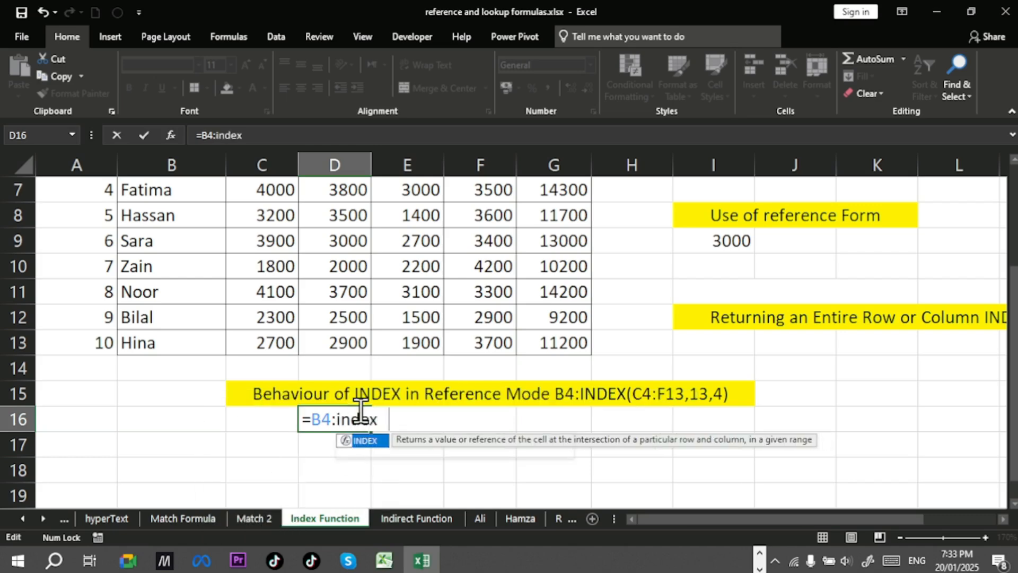
key(Tab)
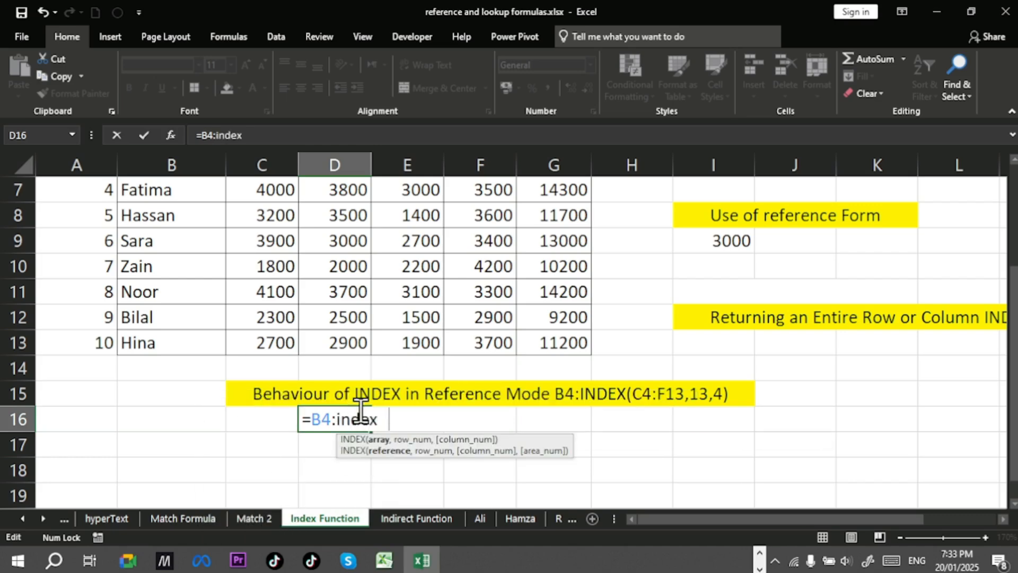
scroll(432, 364, up, 2)
drag(273, 260, 485, 493)
scroll(530, 330, down, 2)
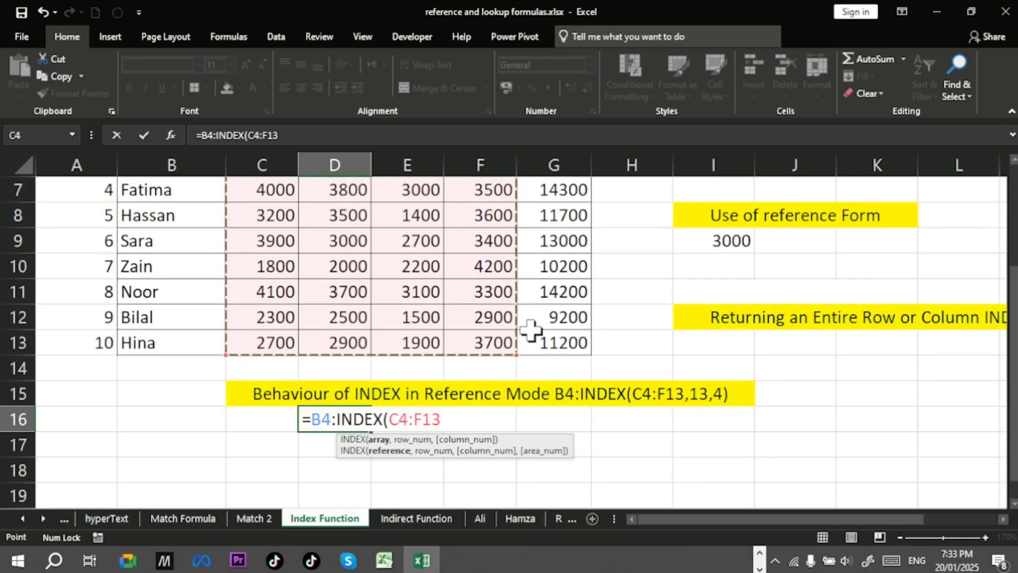
text(,10)
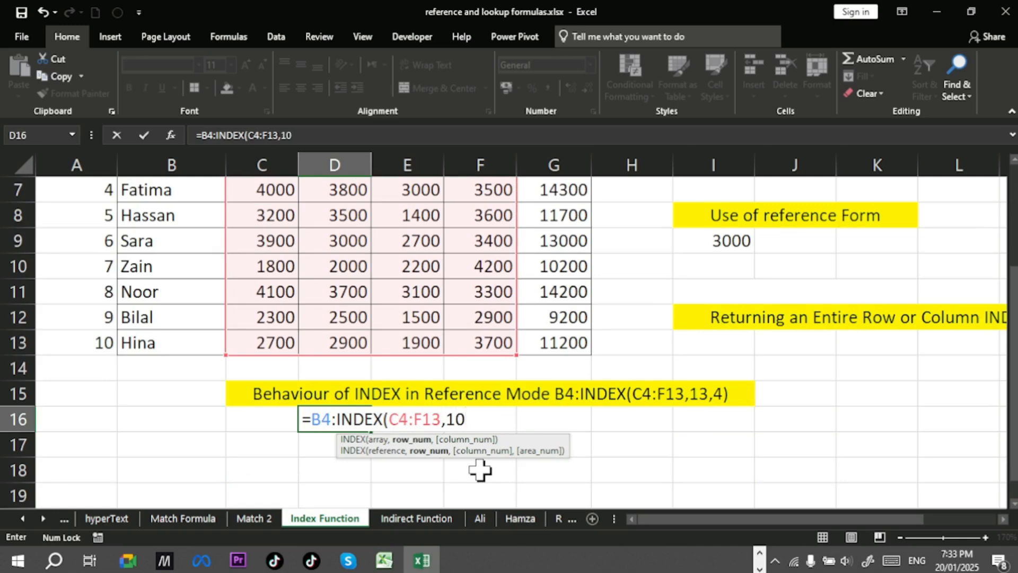
text(4)
key(BackSpace)
text(,4)
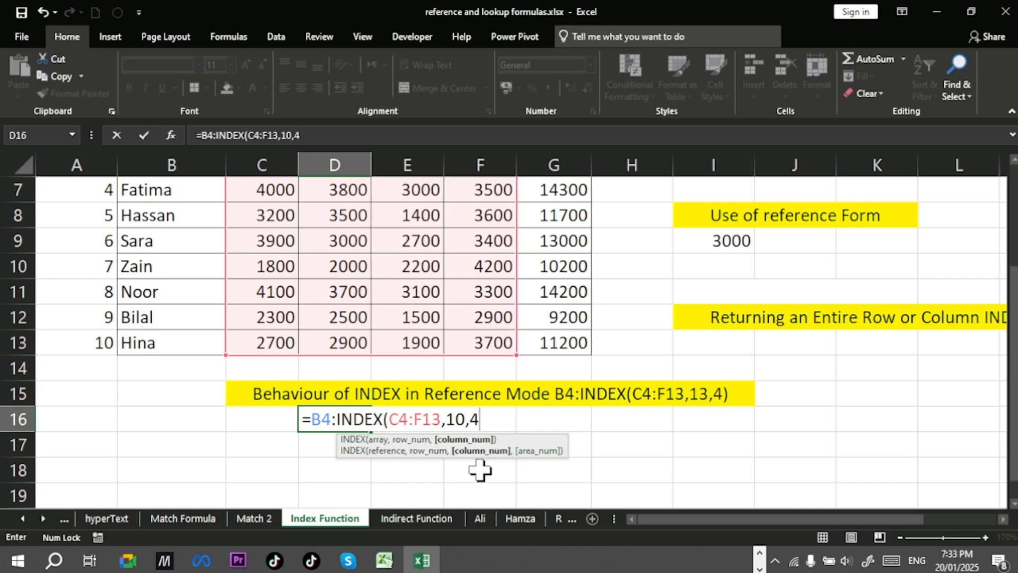
text())
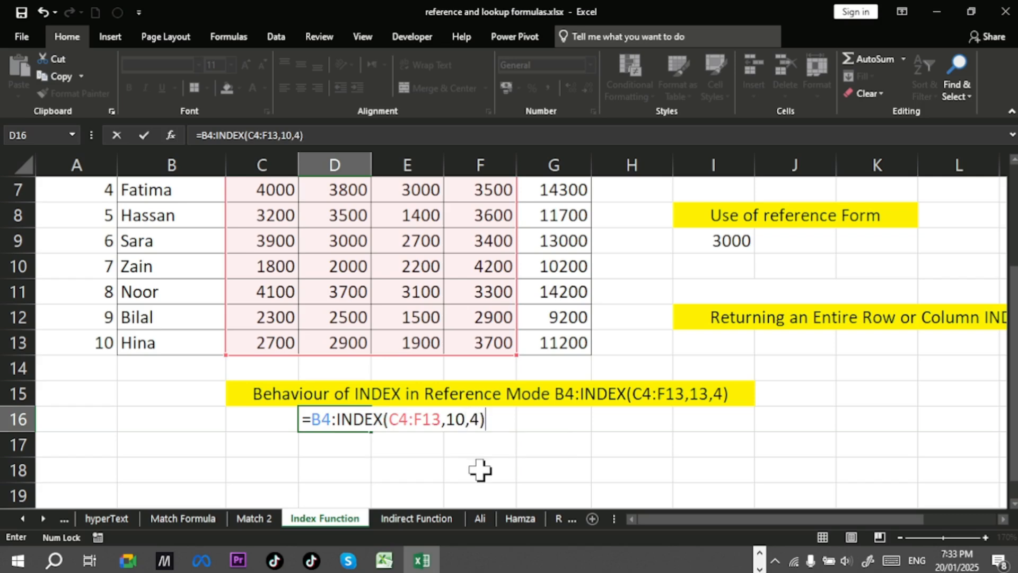
Step: Evaluate the INDEX part of D16's formula in place, then undo the evaluation
key(F2)
key(Left)
drag(336, 416, 493, 414)
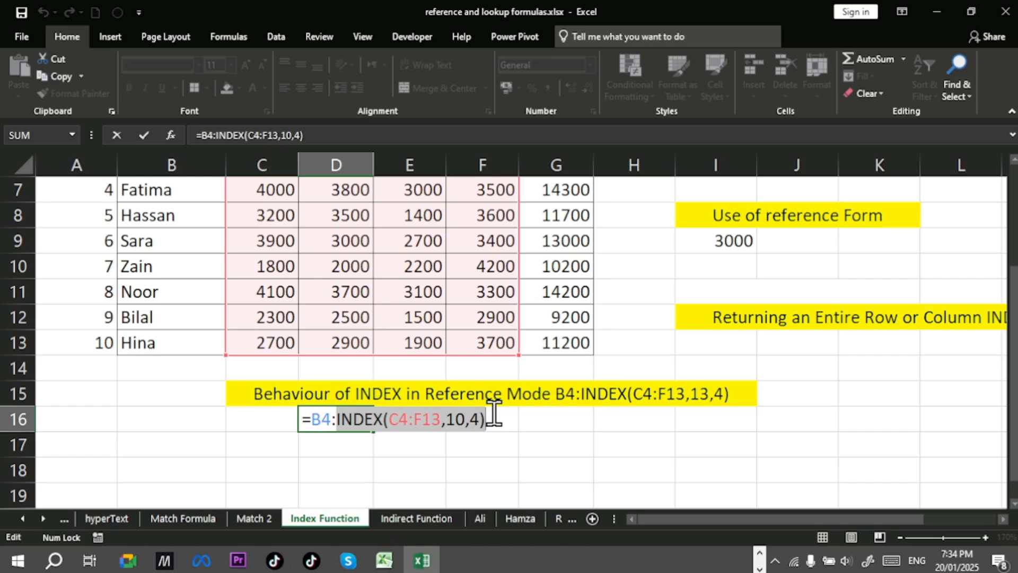
key(F9)
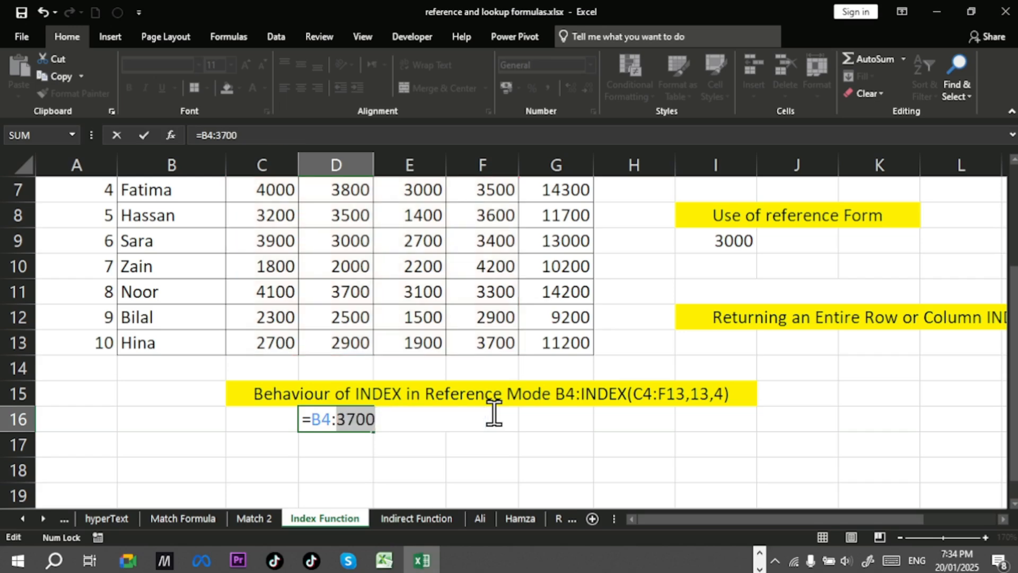
key(ctrl+z)
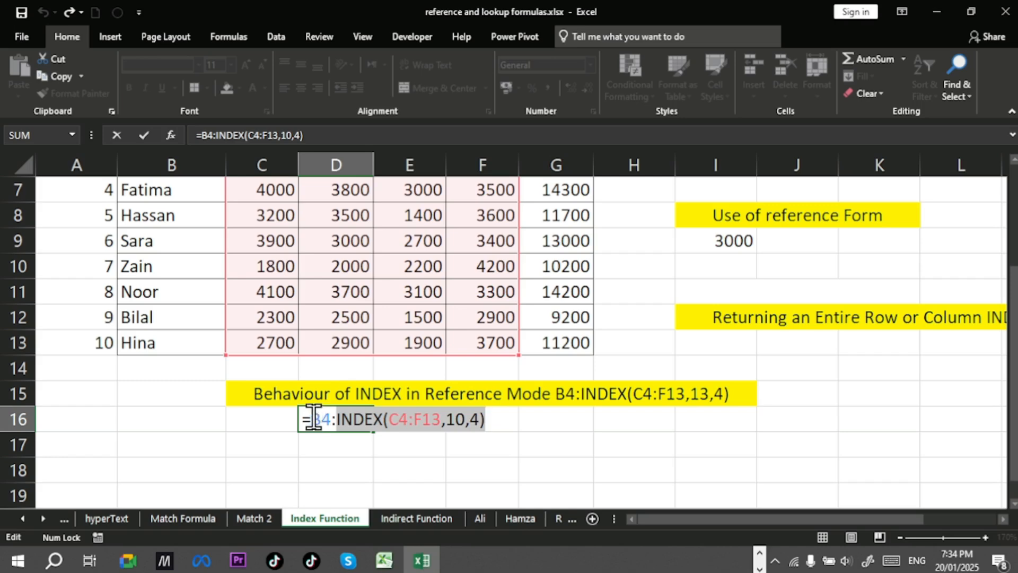
Step: Evaluate the whole B4:INDEX(C4:F13,10,4) expression in D16 to inspect the range it returns
drag(312, 419, 542, 533)
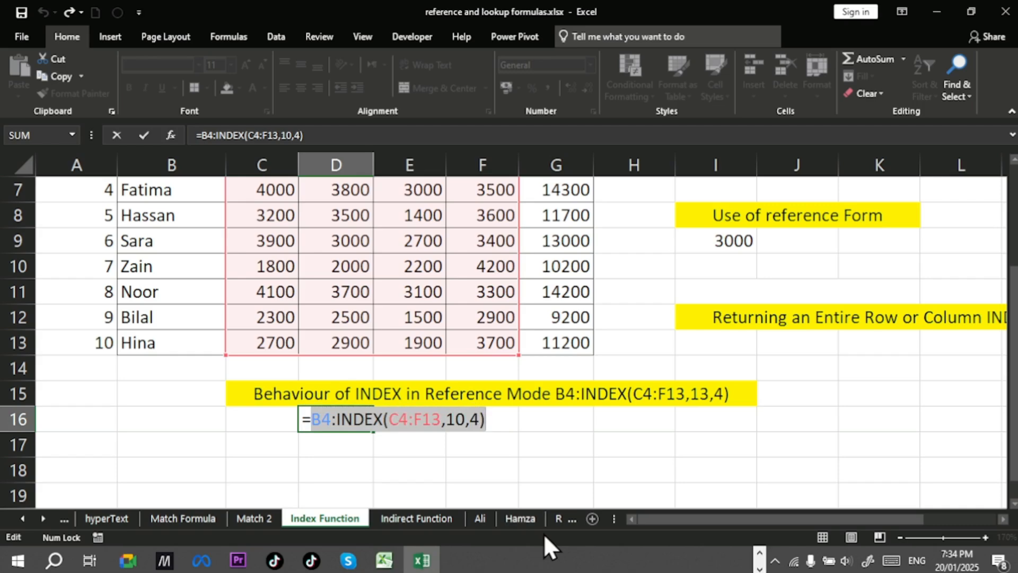
key(F9)
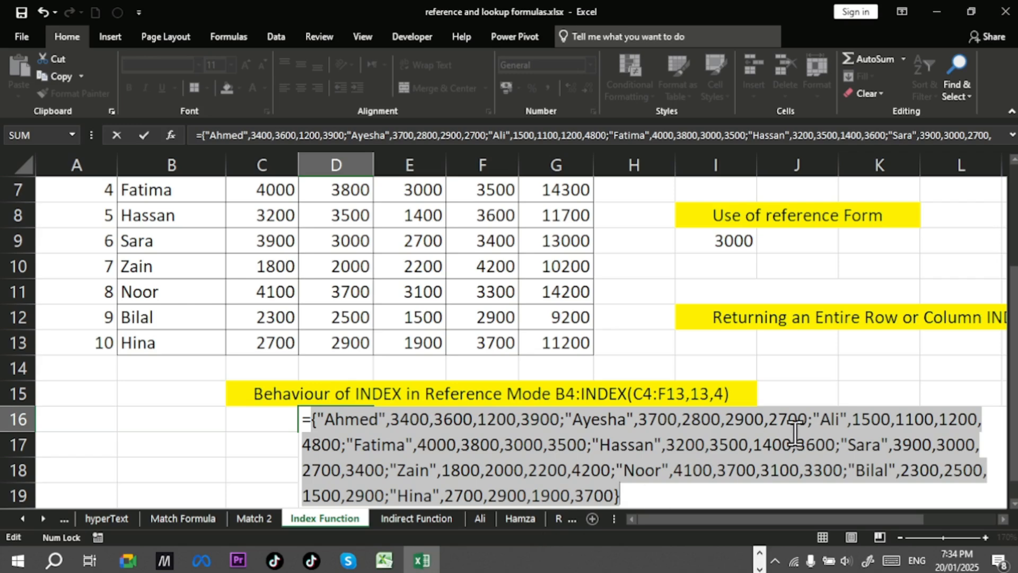
drag(1014, 324, 1013, 340)
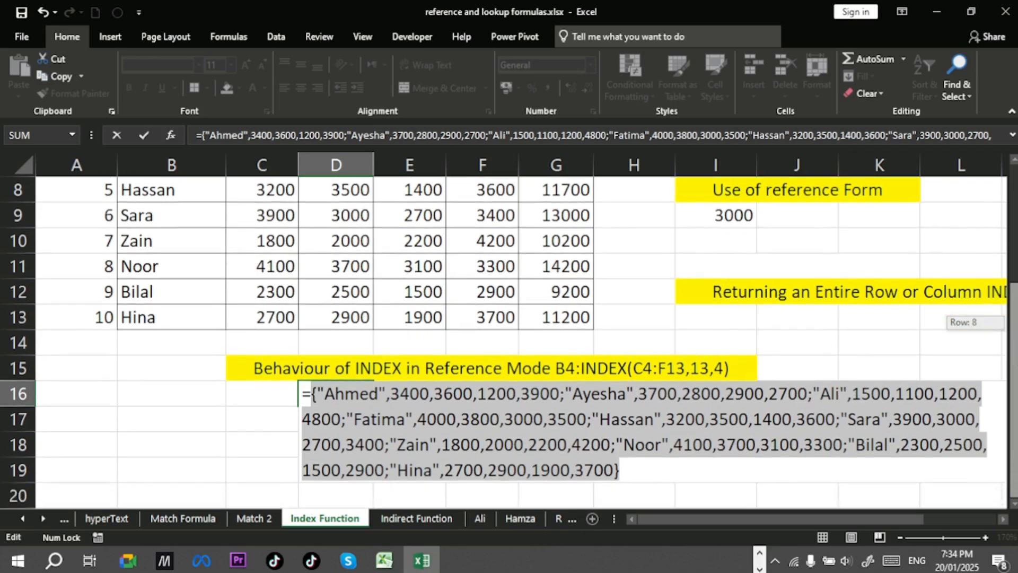
mouse_move(1013, 340)
mouse_down()
mouse_move(1014, 232)
mouse_move(1014, 340)
mouse_up()
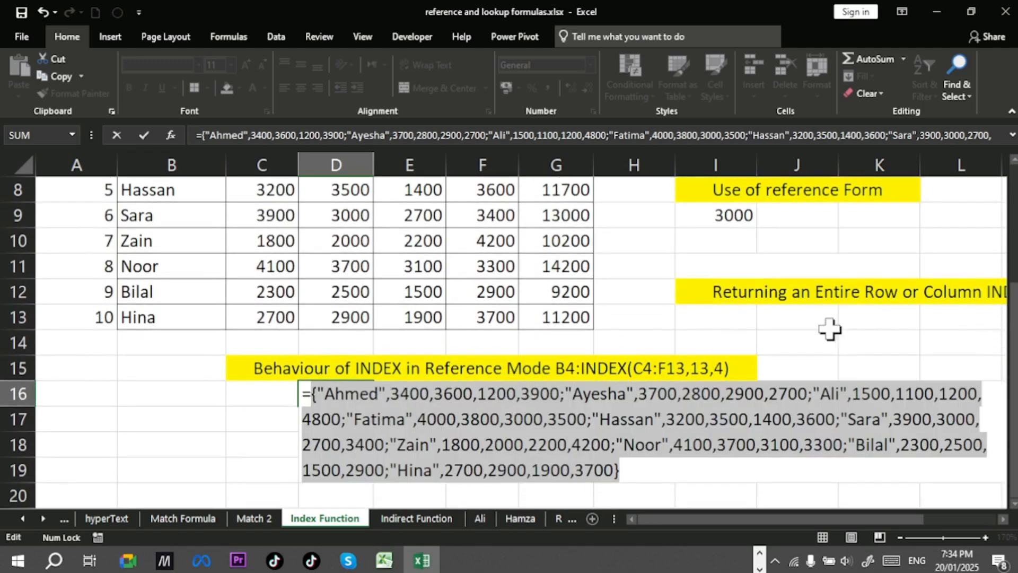
drag(1014, 326, 1014, 257)
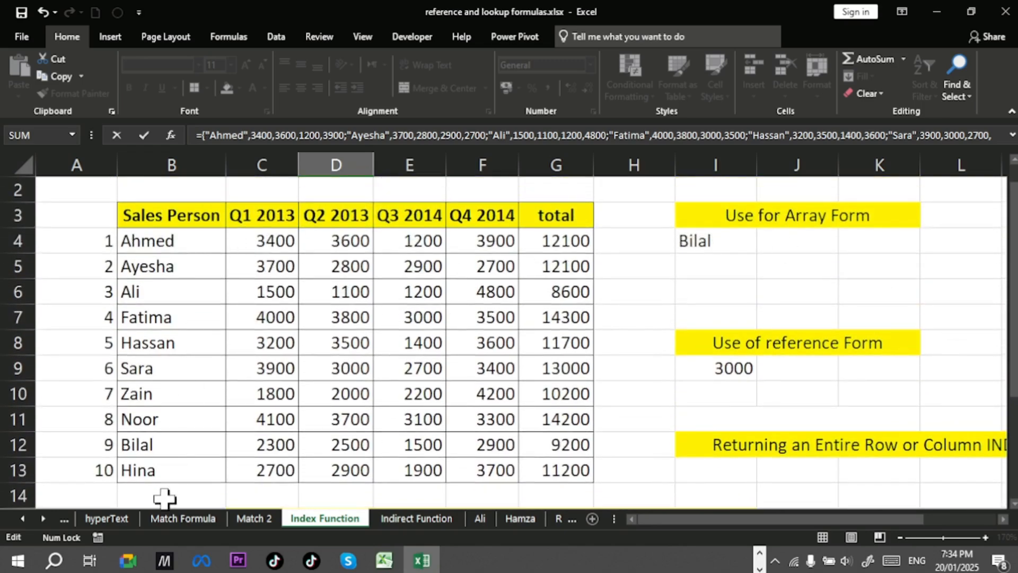
drag(1013, 290, 1013, 297)
drag(1016, 446, 1016, 445)
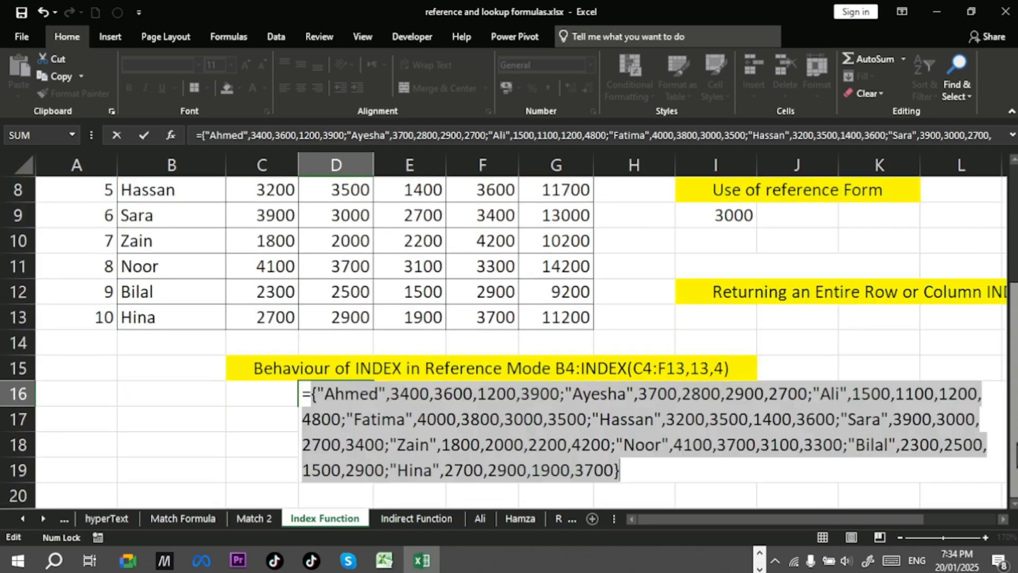
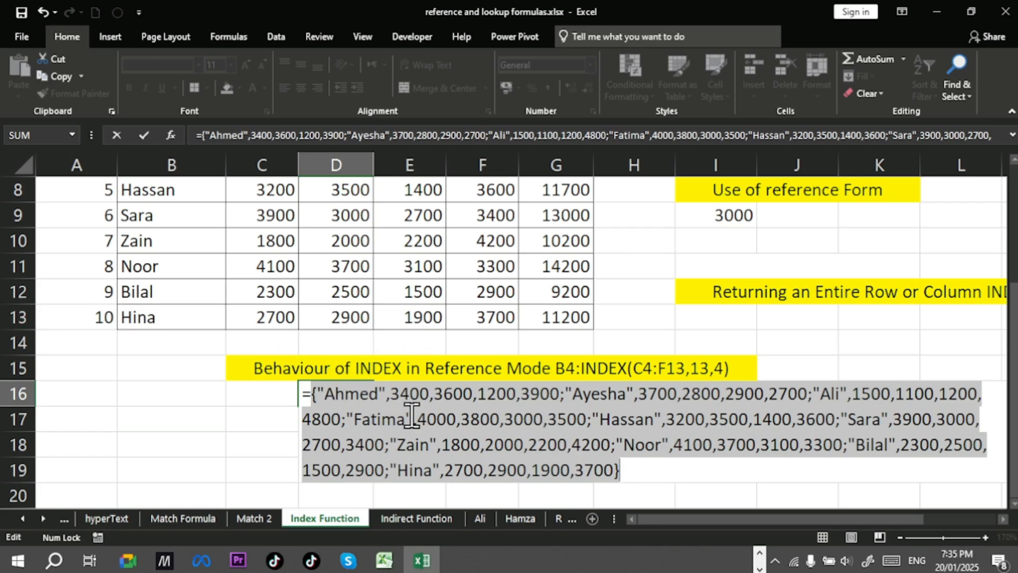
Step: Undo the evaluation of D16's formula and review the sales table rows it refers to
key(ctrl+z)
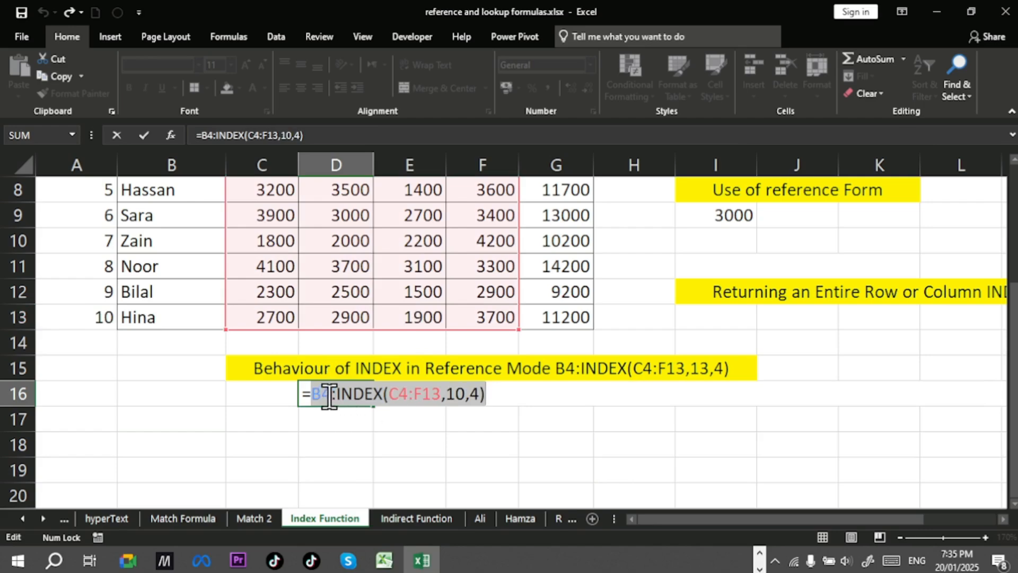
scroll(339, 395, up, 2)
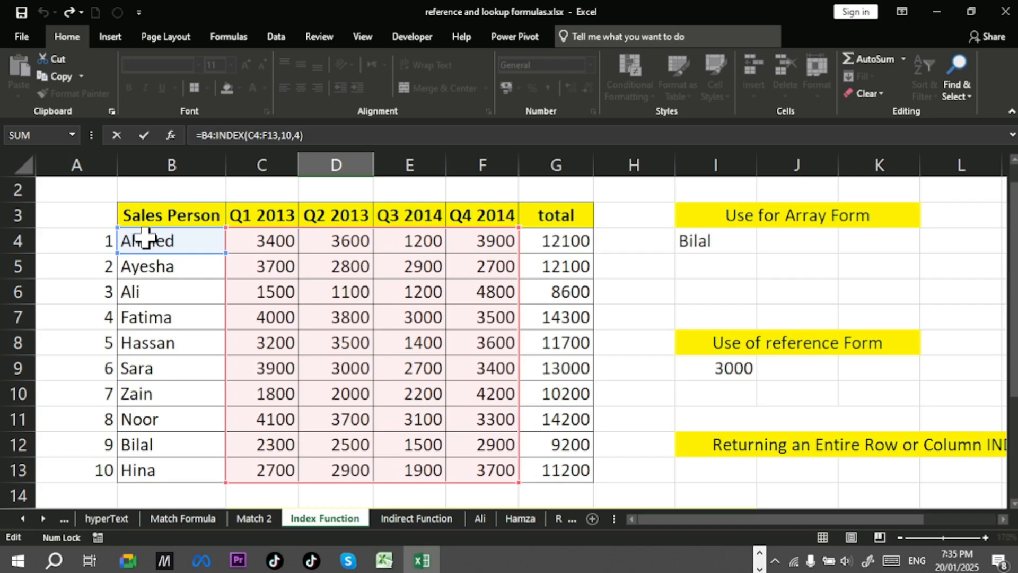
scroll(365, 242, down, 1)
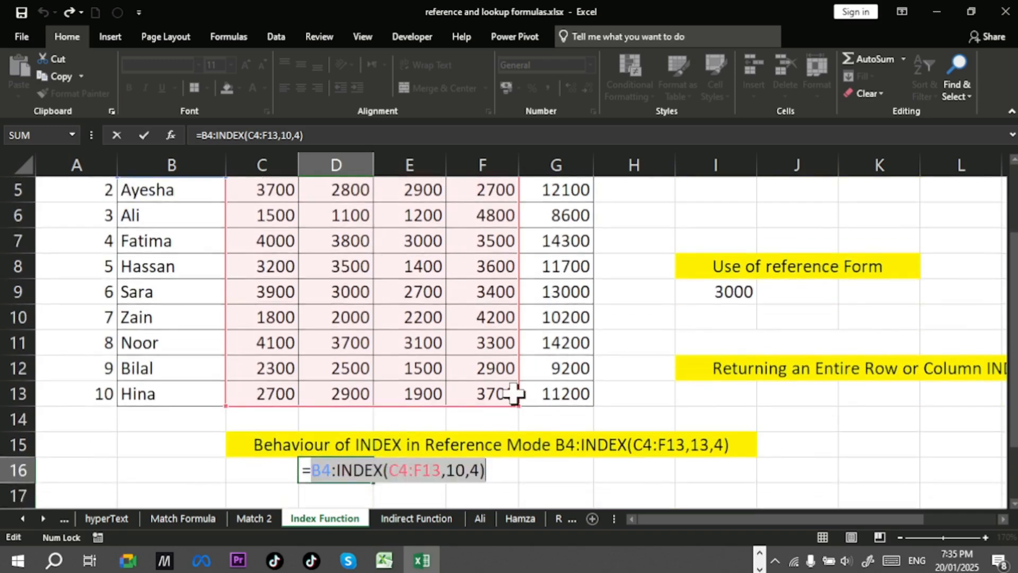
scroll(509, 395, up, 1)
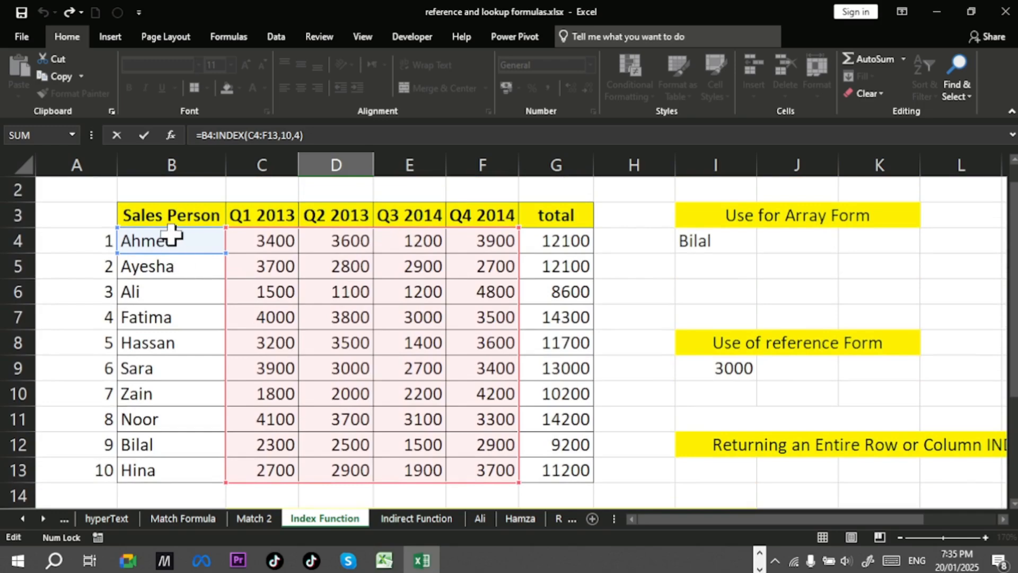
scroll(440, 421, down, 3)
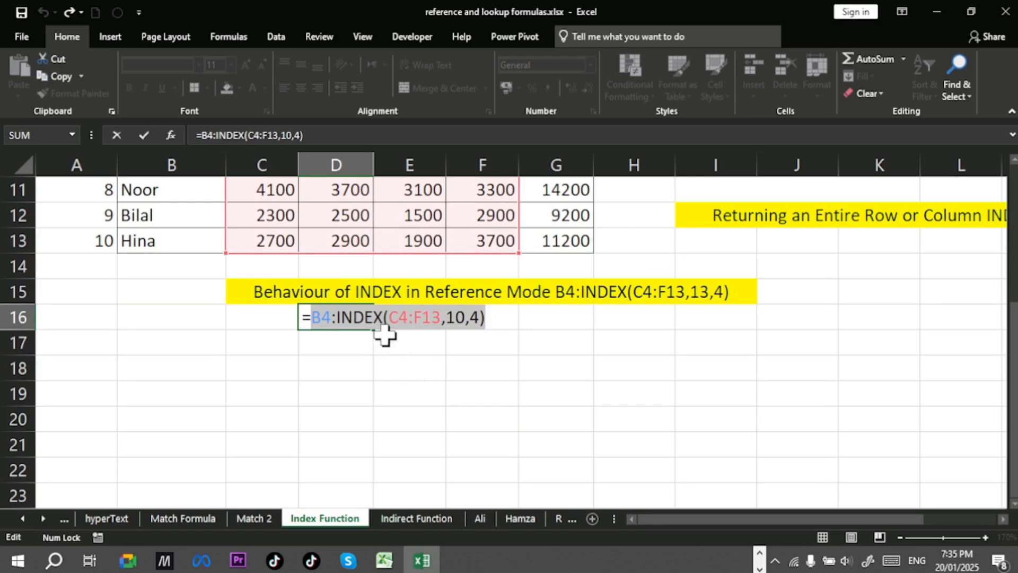
scroll(384, 334, up, 1)
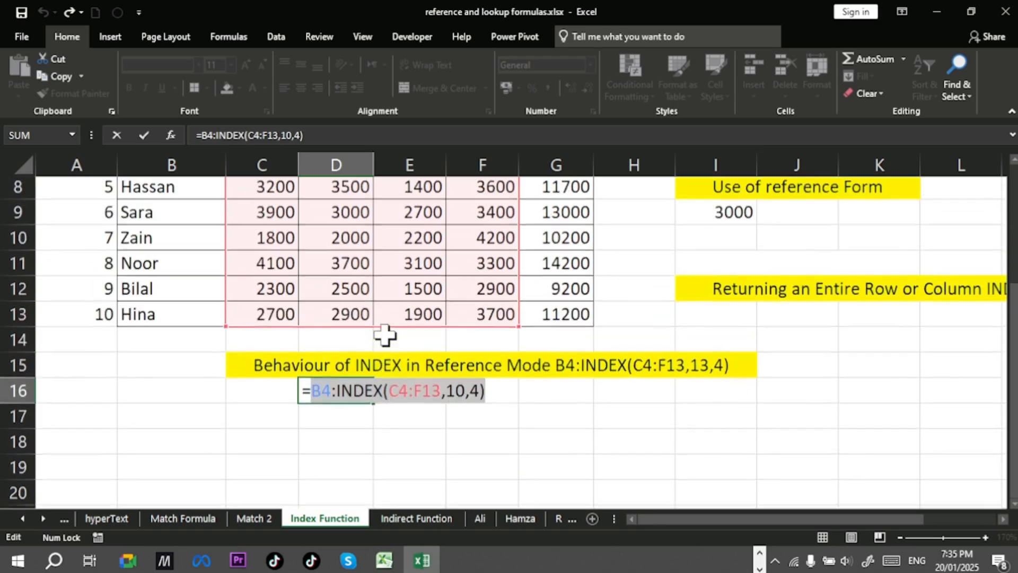
scroll(464, 387, up, 1)
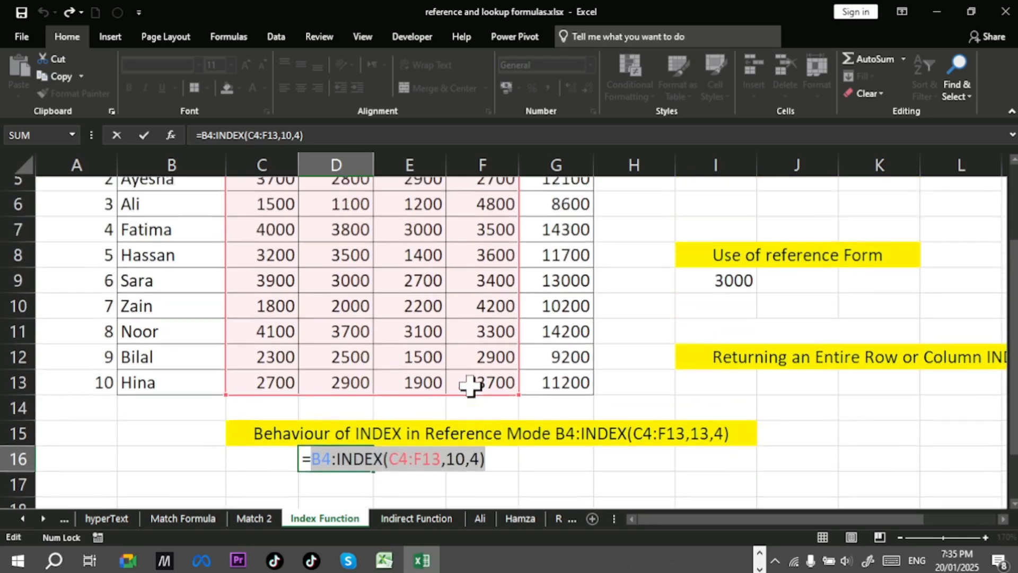
Step: Change the INDEX arguments in D16's formula to B4:B13,10, giving B4:INDEX(B4:B13,10)
drag(476, 470, 416, 474)
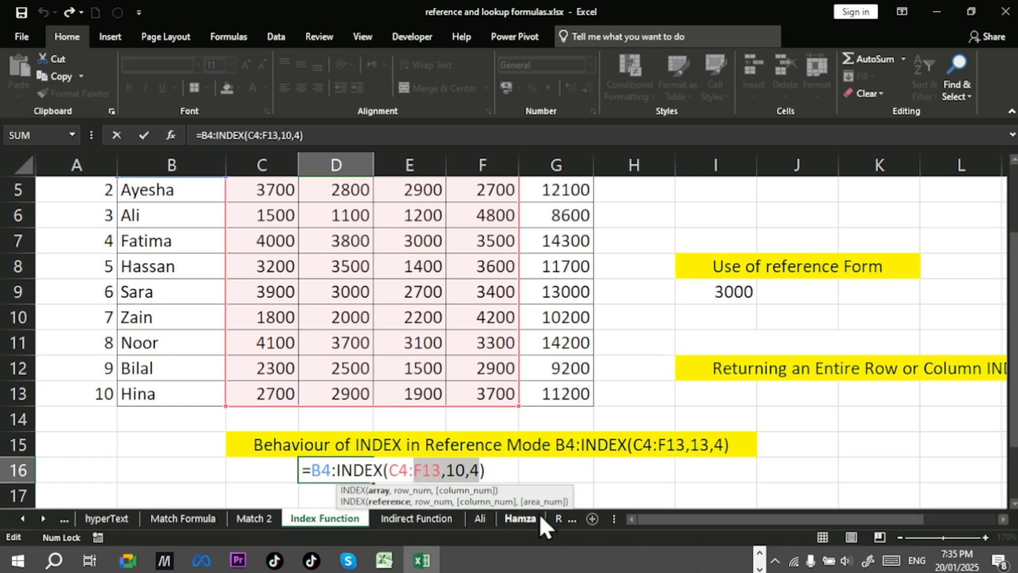
key(BackSpace)
key(BackSpace)
key(BackSpace)
key(BackSpace)
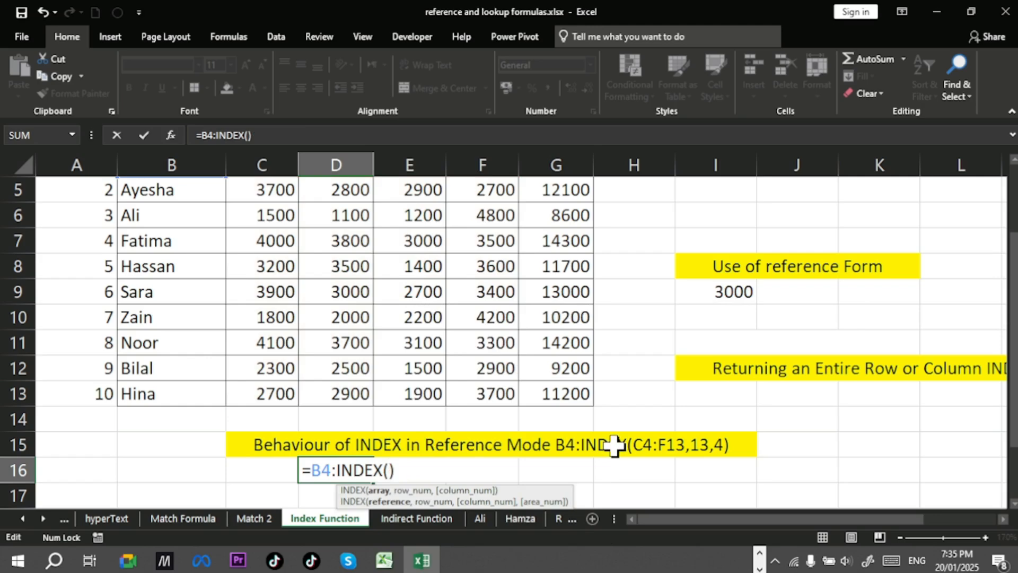
scroll(376, 333, up, 1)
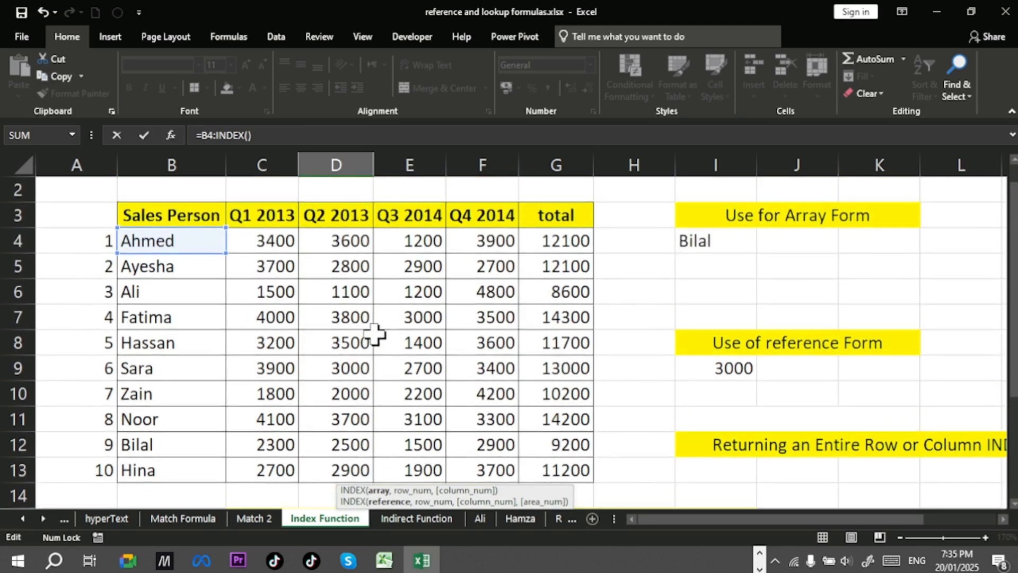
drag(165, 240, 170, 471)
scroll(425, 323, down, 3)
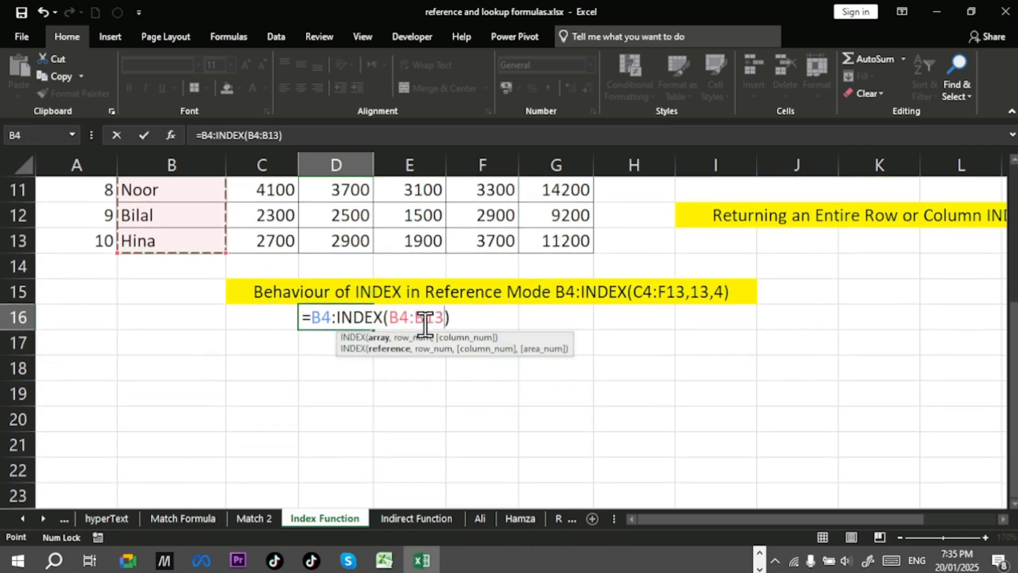
text(,)
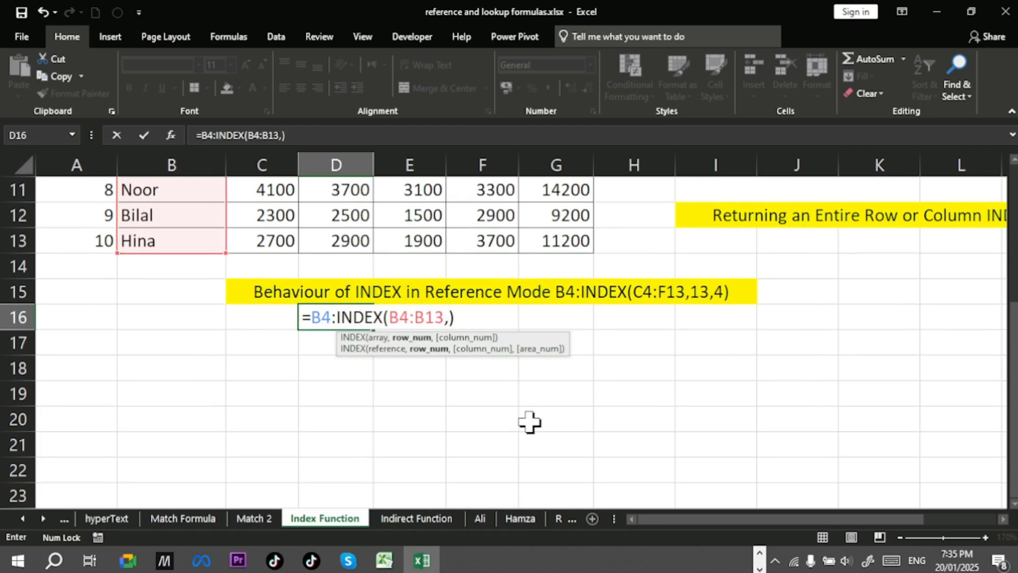
text(10)
Step: Evaluate the whole B4:INDEX(B4:B13,10) formula in D16 in place to inspect the range it returns
double_click(323, 316)
drag(322, 316, 484, 312)
key(F9)
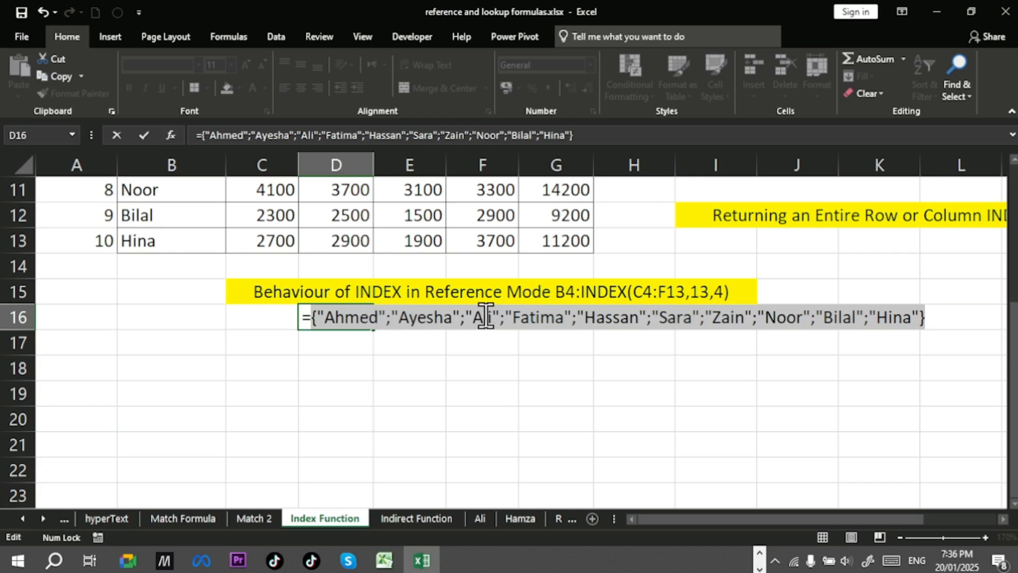
scroll(483, 318, up, 2)
scroll(238, 249, up, 1)
scroll(181, 380, down, 2)
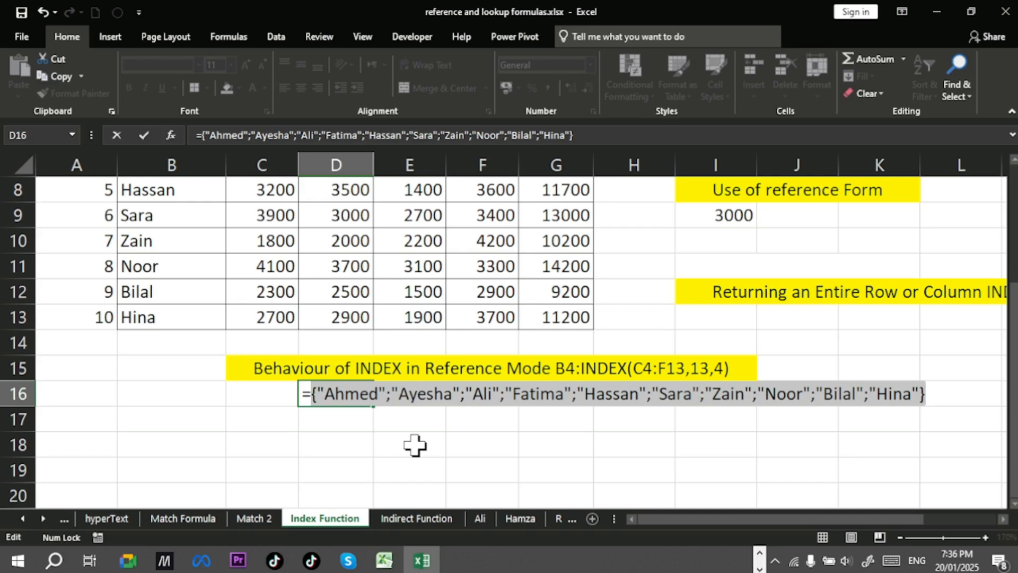
Step: Clear D16's formula and enter the plain text B4 as a label in D16
key(BackSpace)
key(BackSpace)
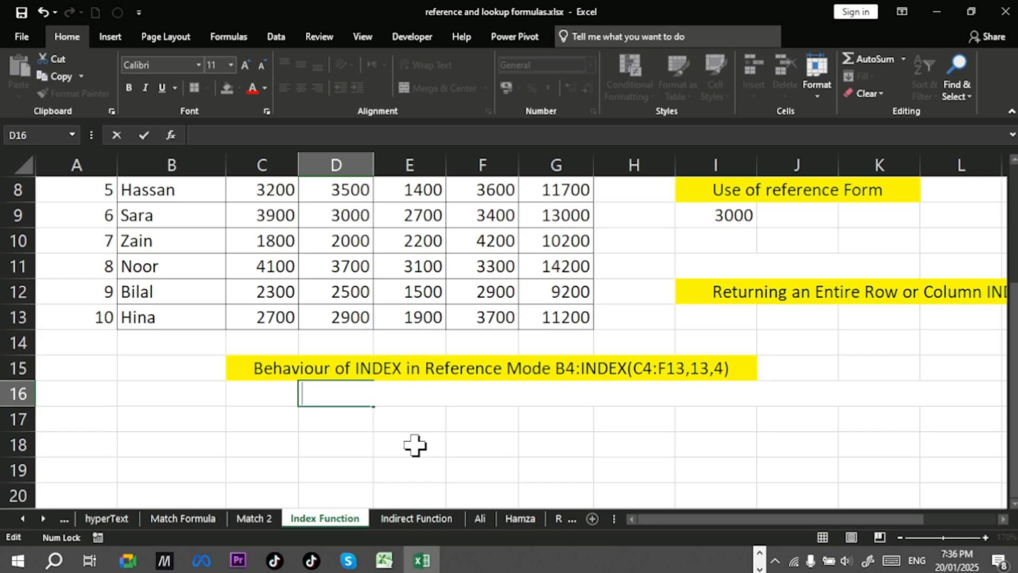
text(B4)
key(Return)
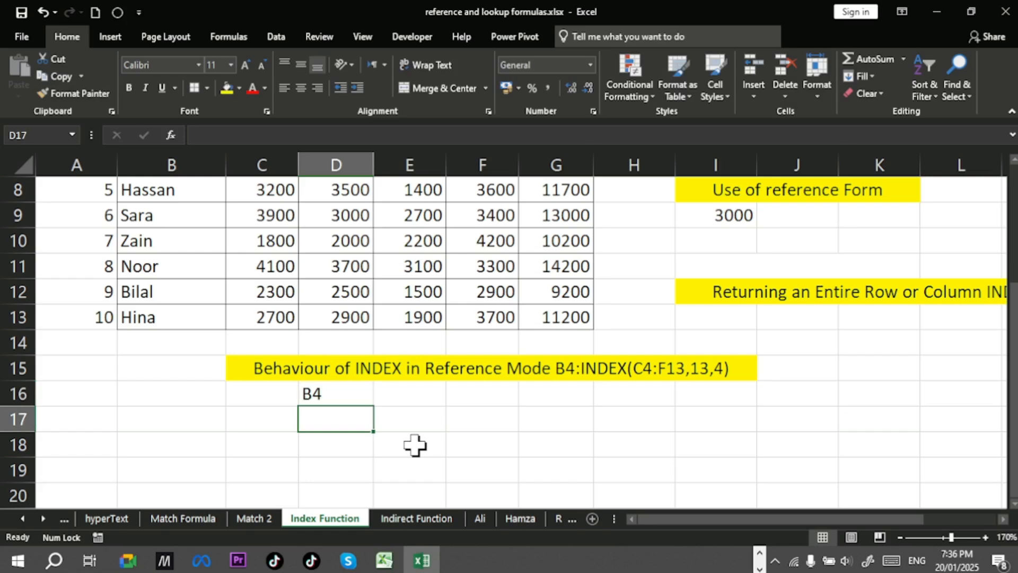
Step: Enter the formula =INDEX(B4:B13,10) in E16, next to the B4 label
click(424, 395)
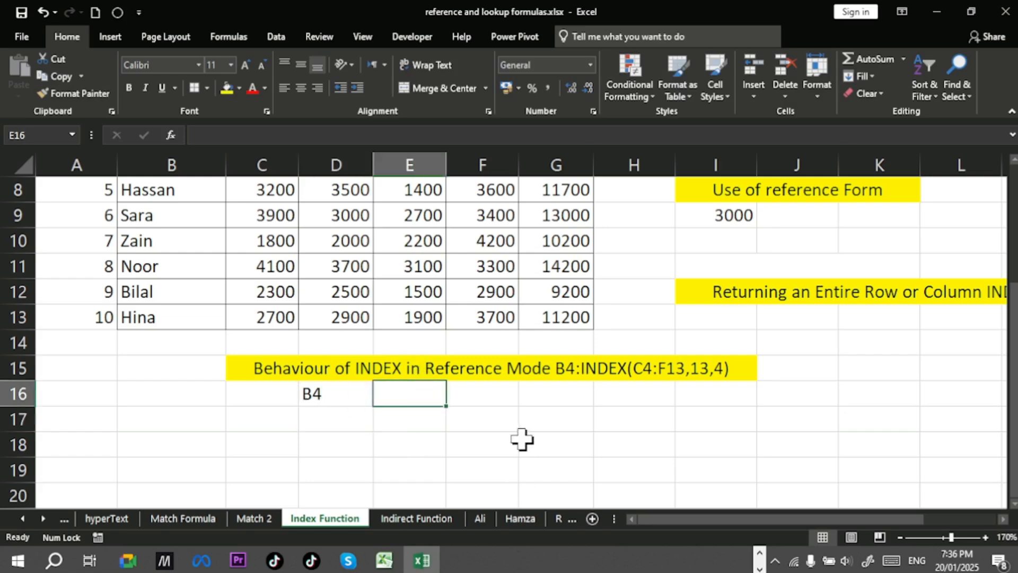
text(index)
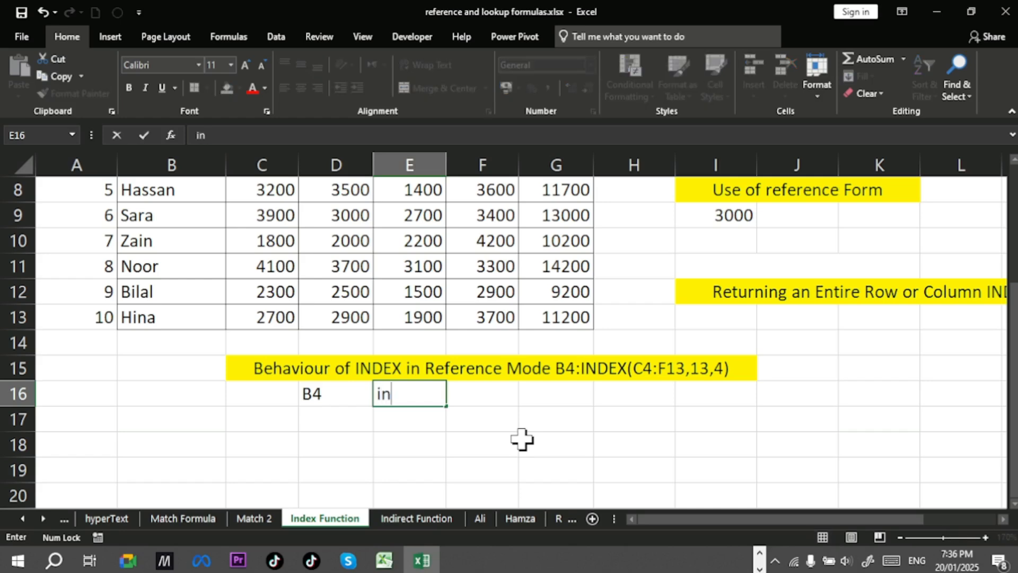
key(BackSpace)
key(BackSpace)
key(BackSpace)
key(BackSpace)
key(BackSpace)
text(=)
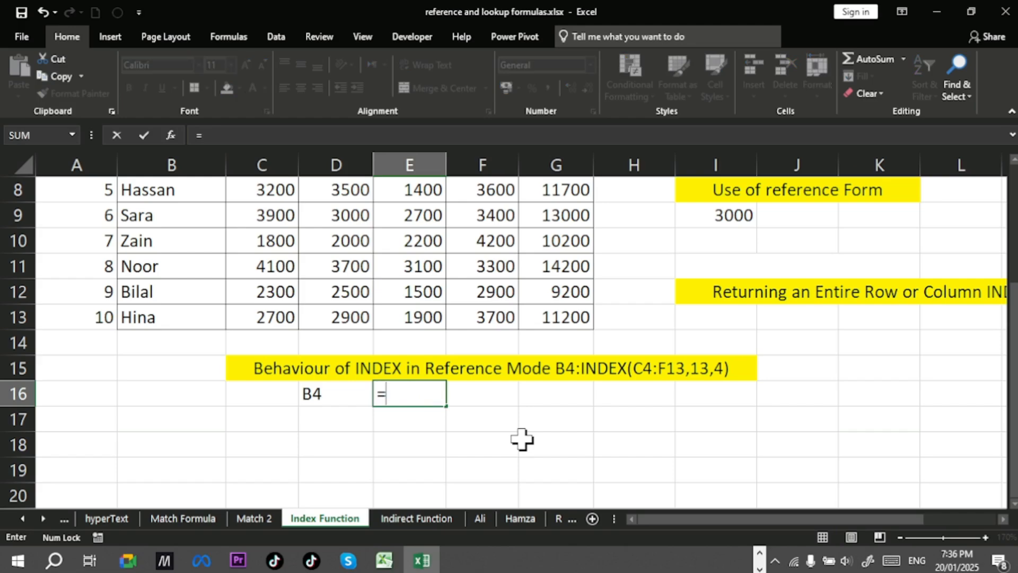
text(index)
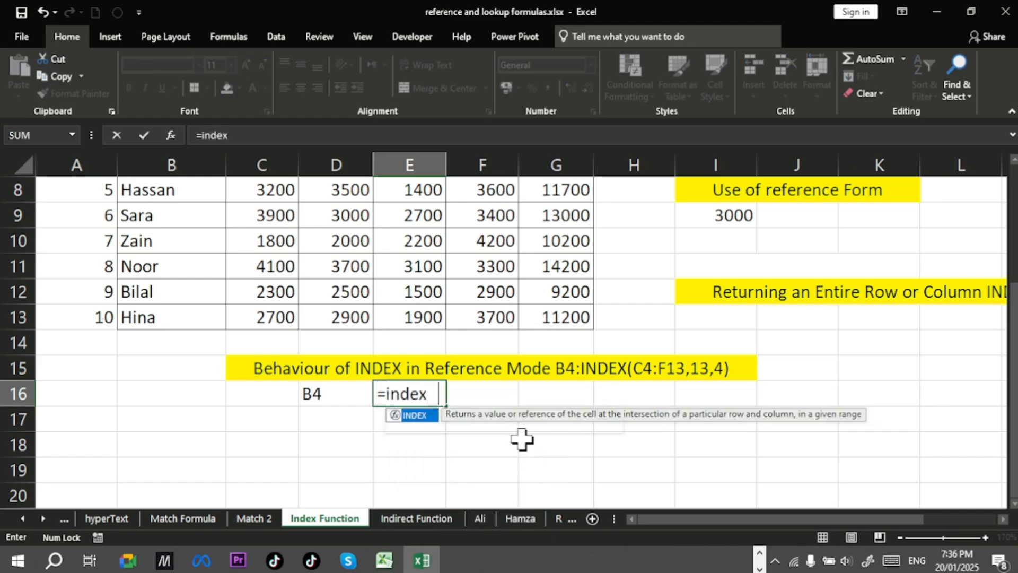
key(Tab)
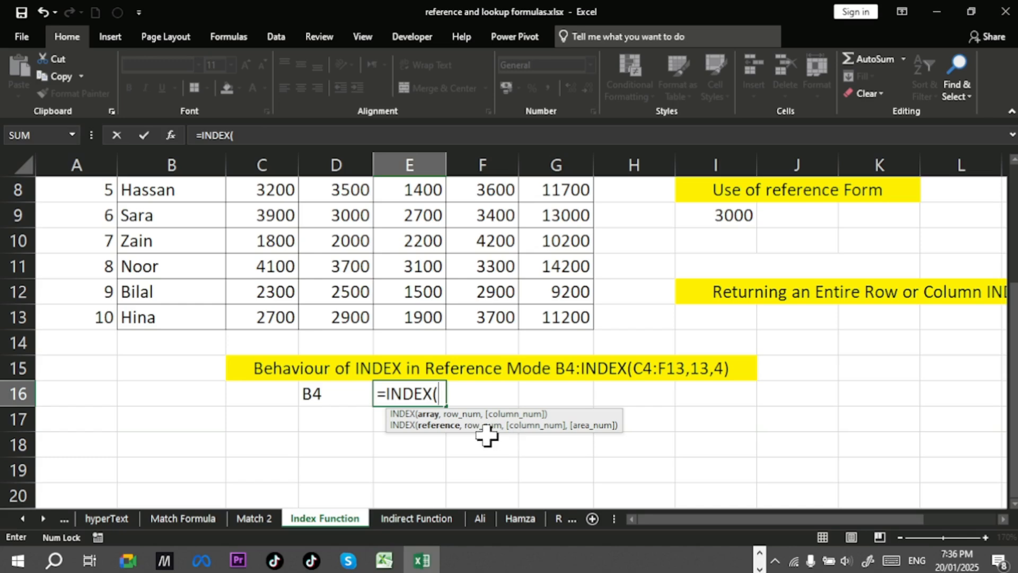
scroll(246, 273, up, 3)
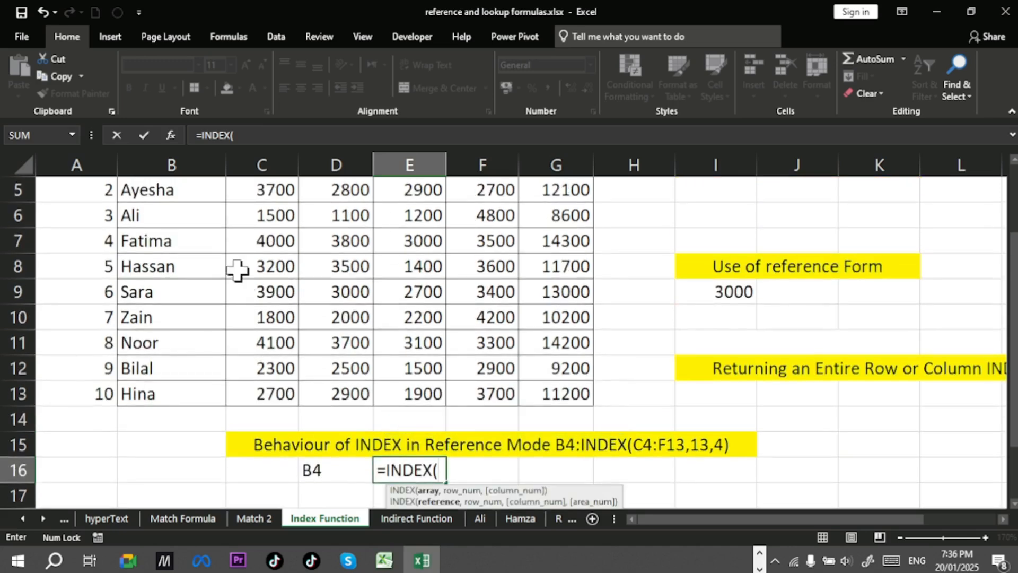
drag(195, 257, 200, 484)
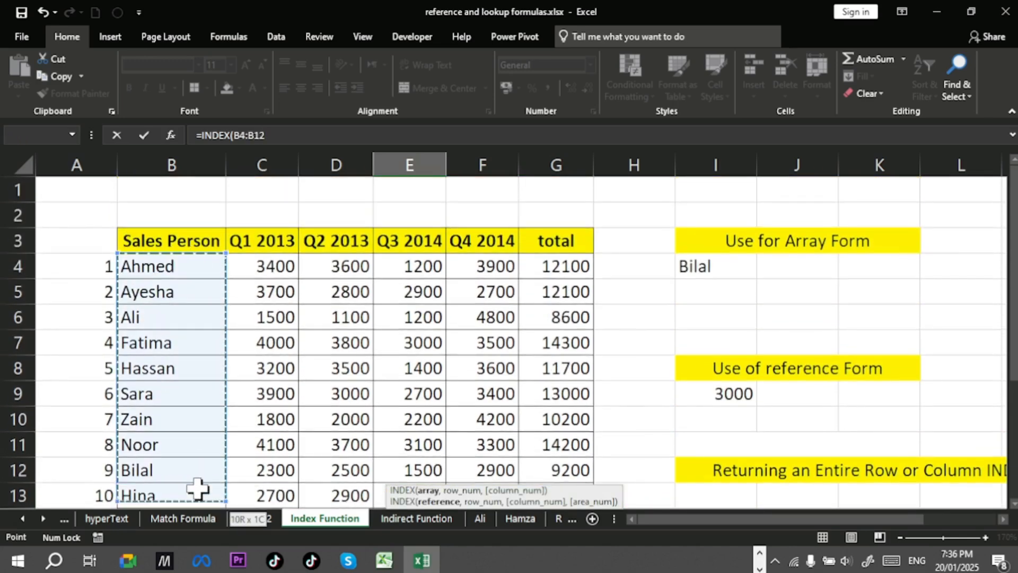
scroll(239, 392, down, 2)
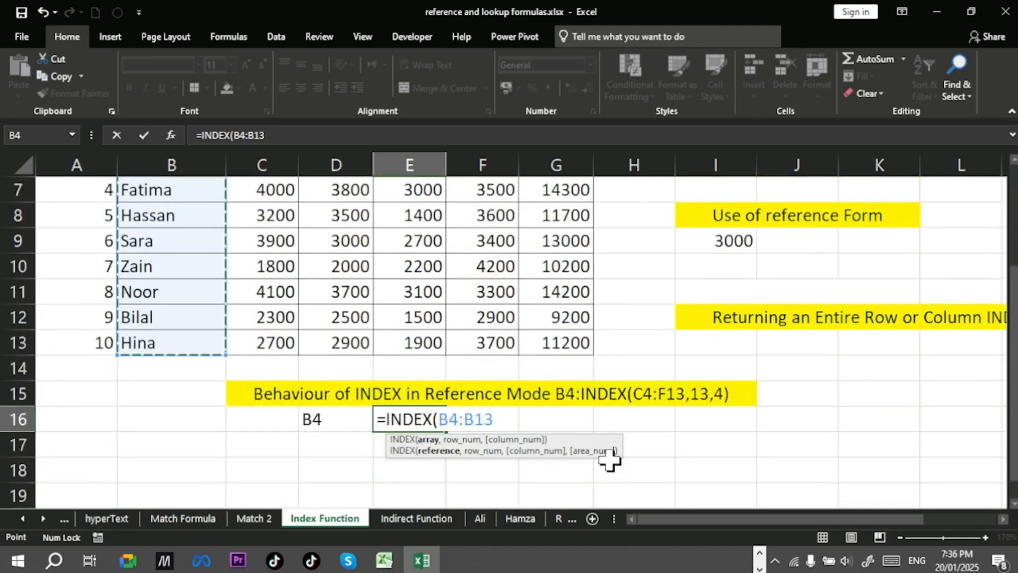
text(,10)
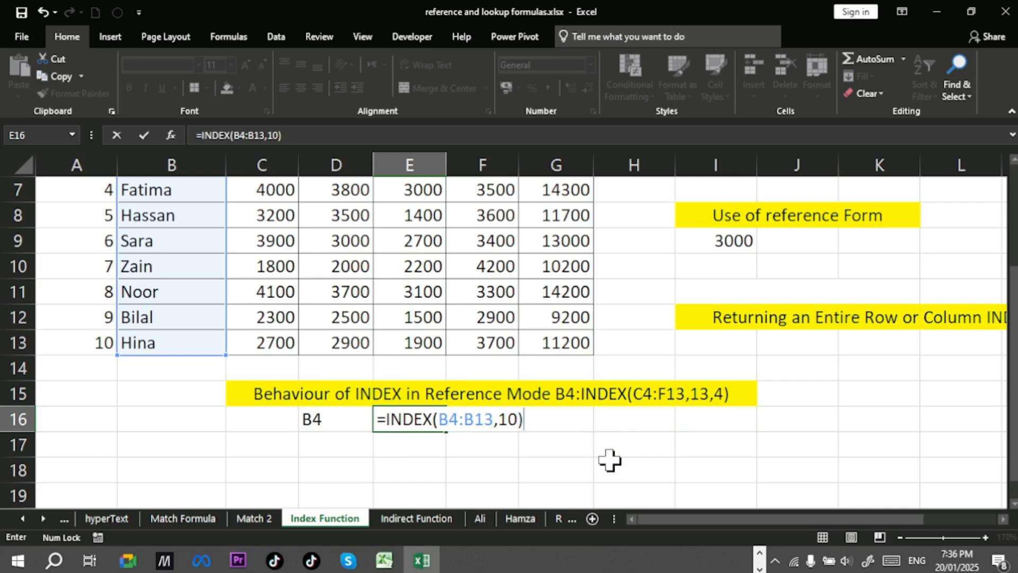
key(Return)
click(428, 416)
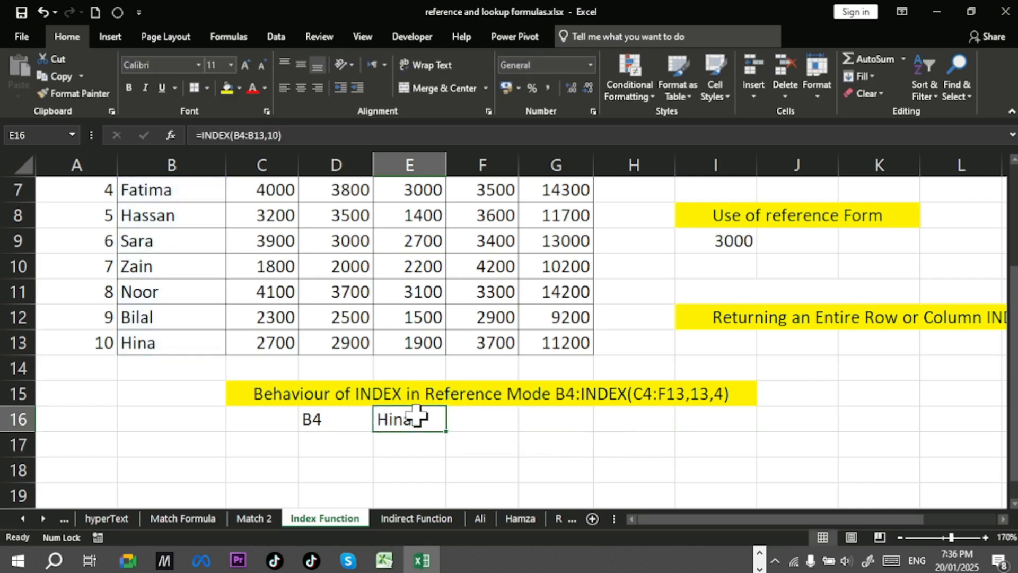
Step: Enter the formula =D16:INDEX(B4:B13,10) in D17, using the B4 label cell as the range start
click(326, 451)
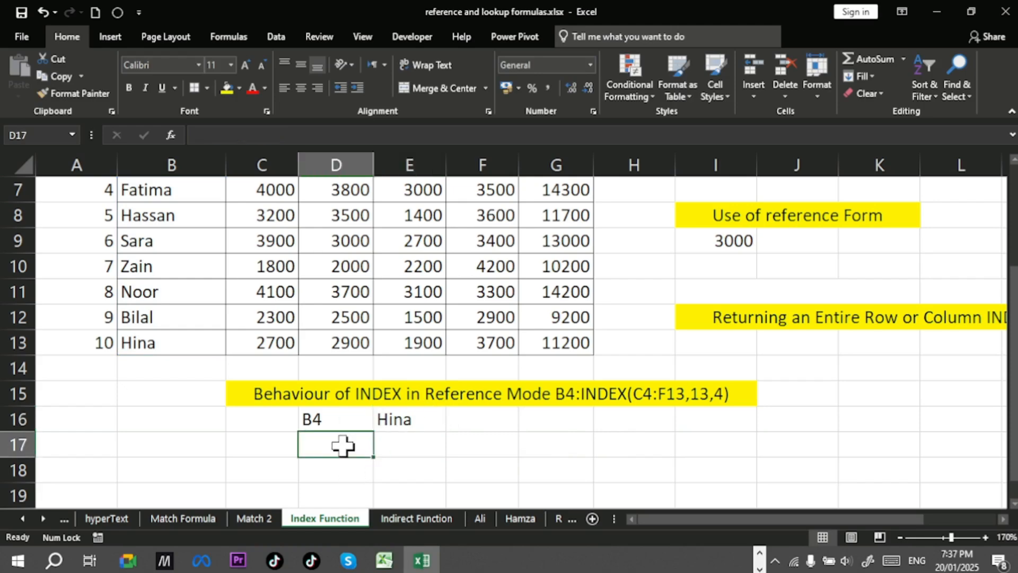
text(=)
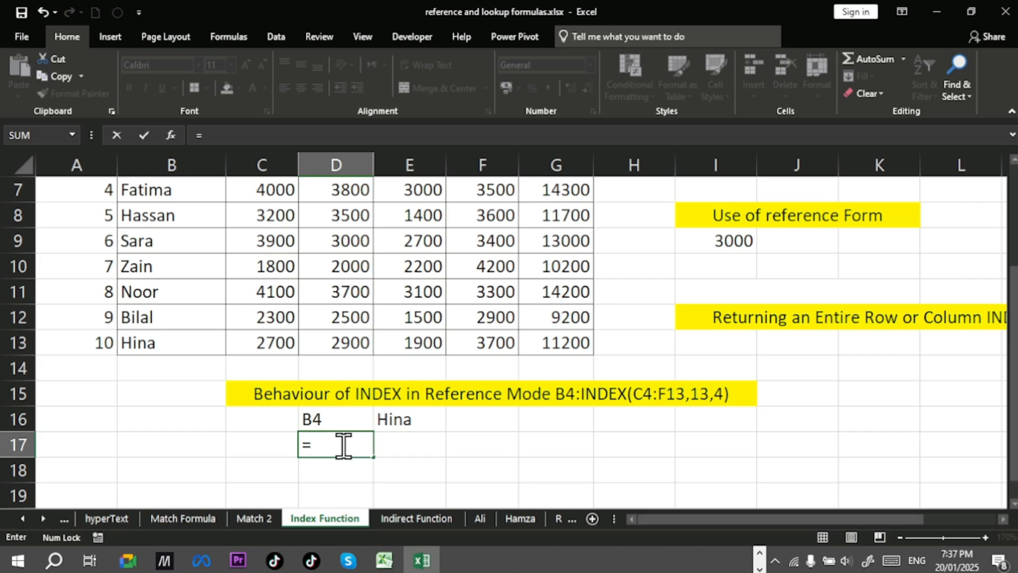
click(334, 417)
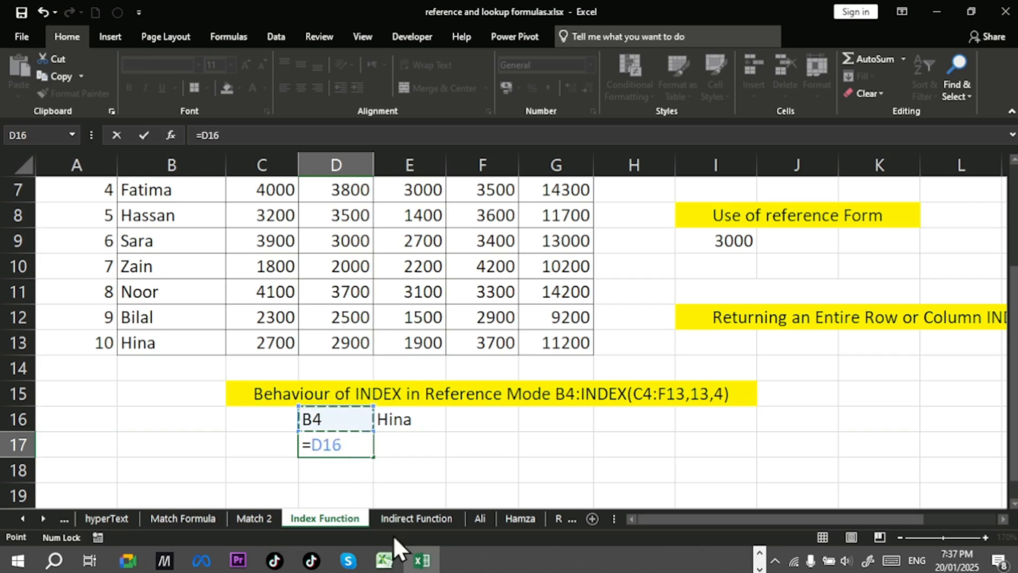
key(F8)
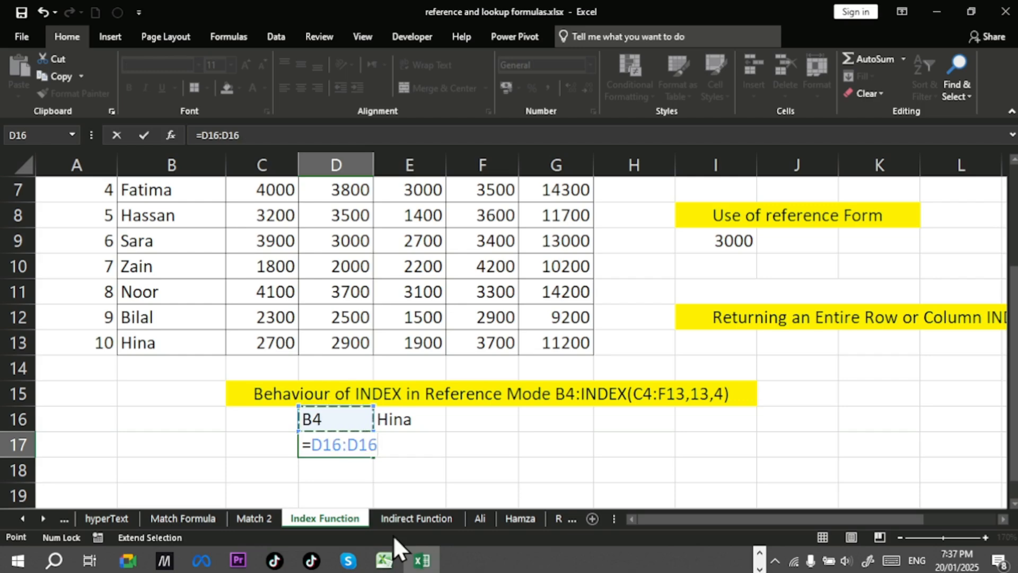
key(BackSpace)
key(BackSpace)
key(BackSpace)
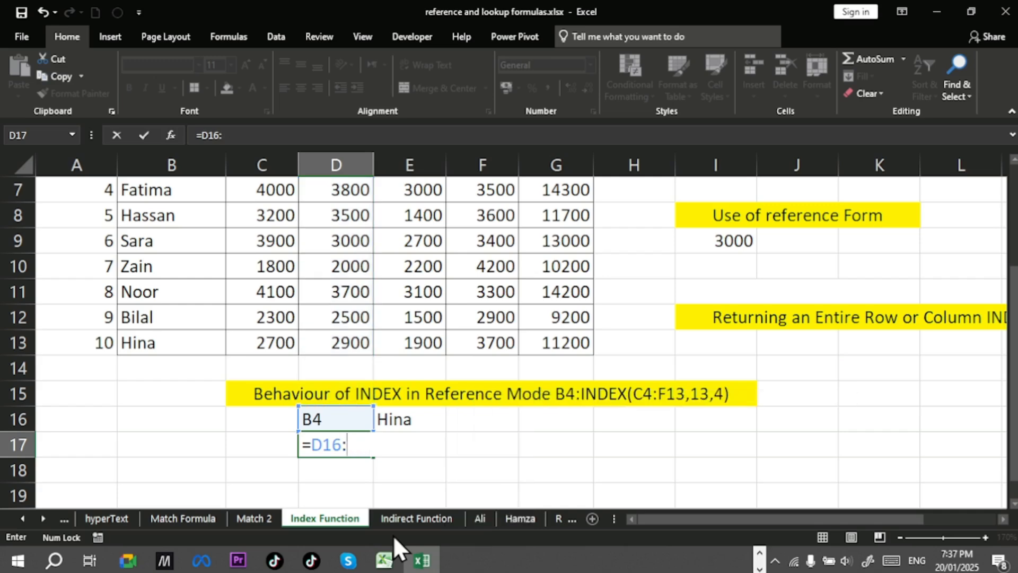
text(in)
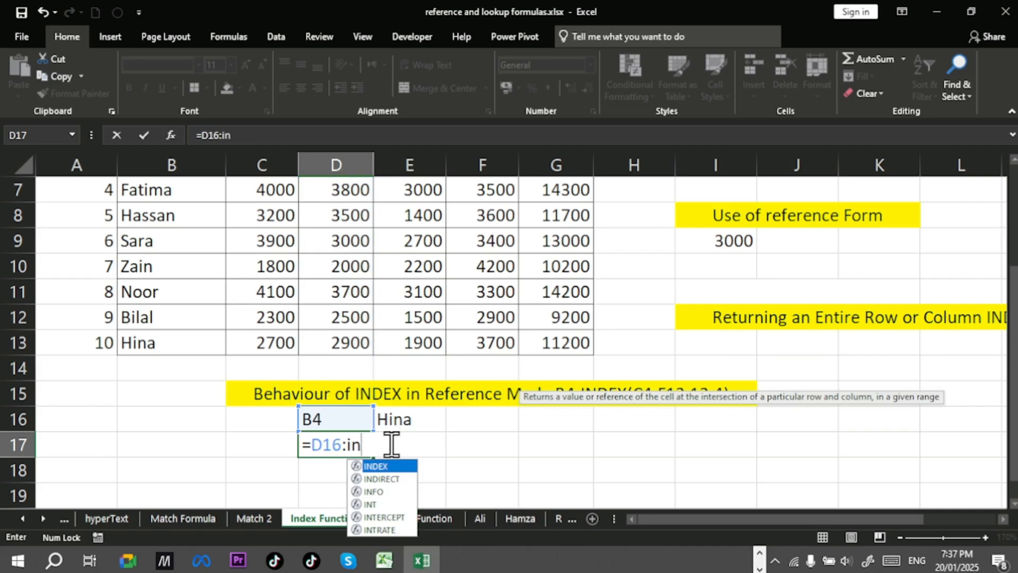
key(Tab)
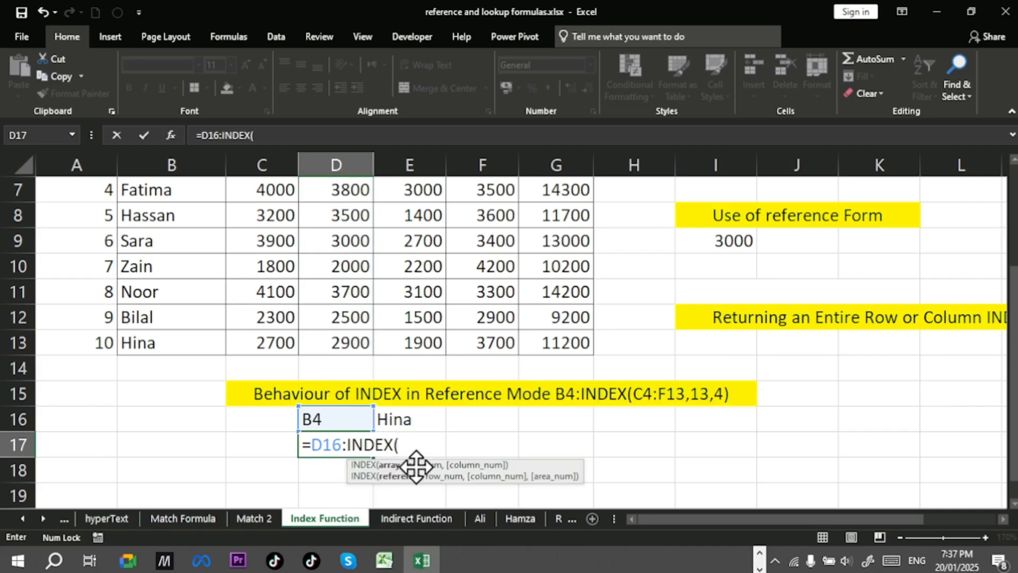
drag(159, 342, 200, 216)
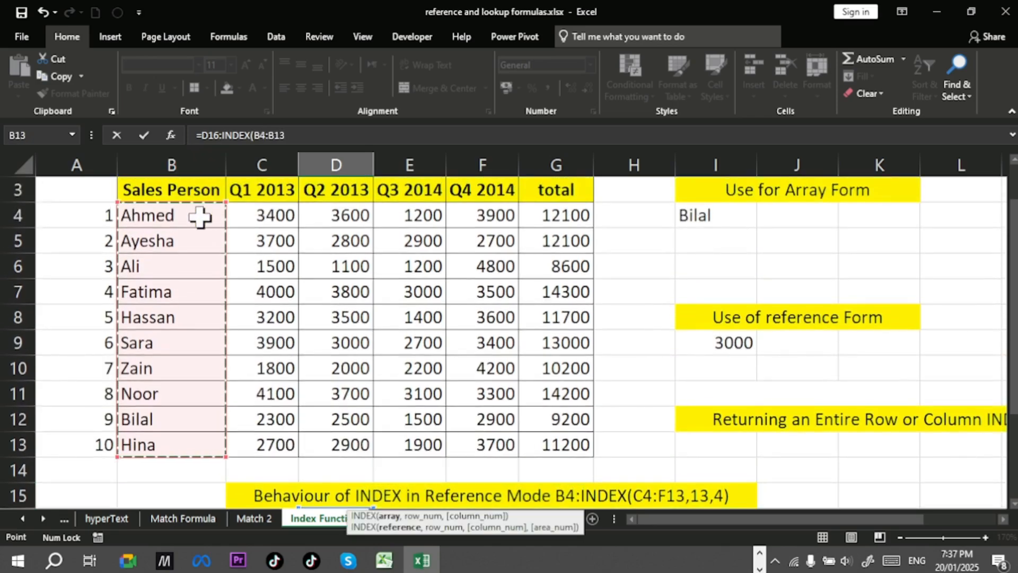
scroll(202, 218, down, 2)
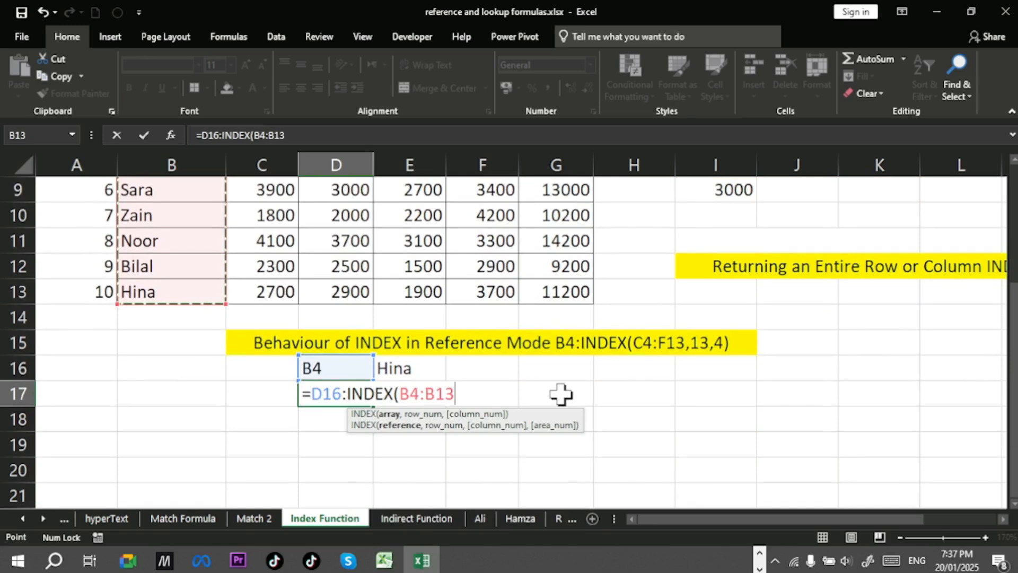
text(,)
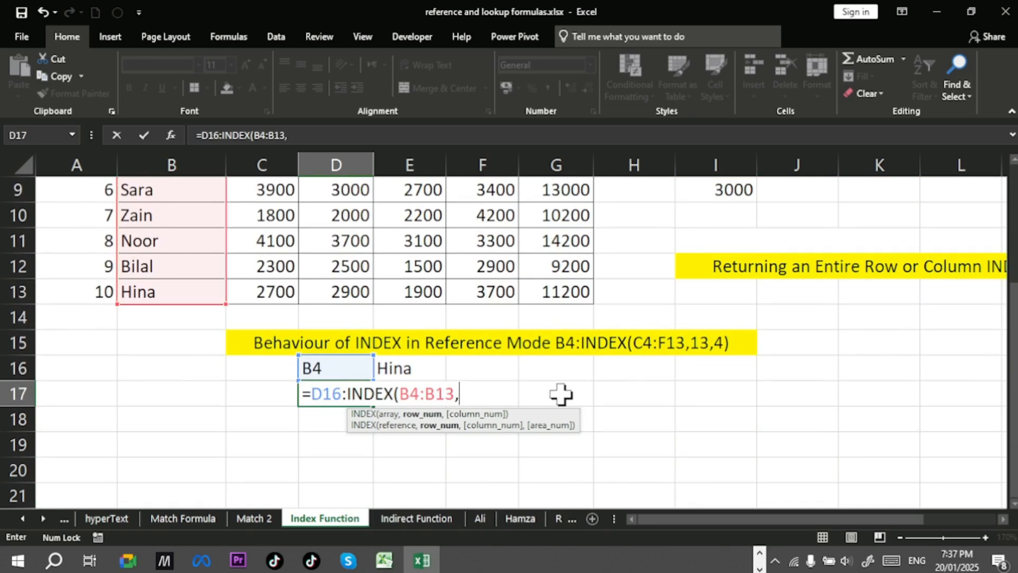
text(10))
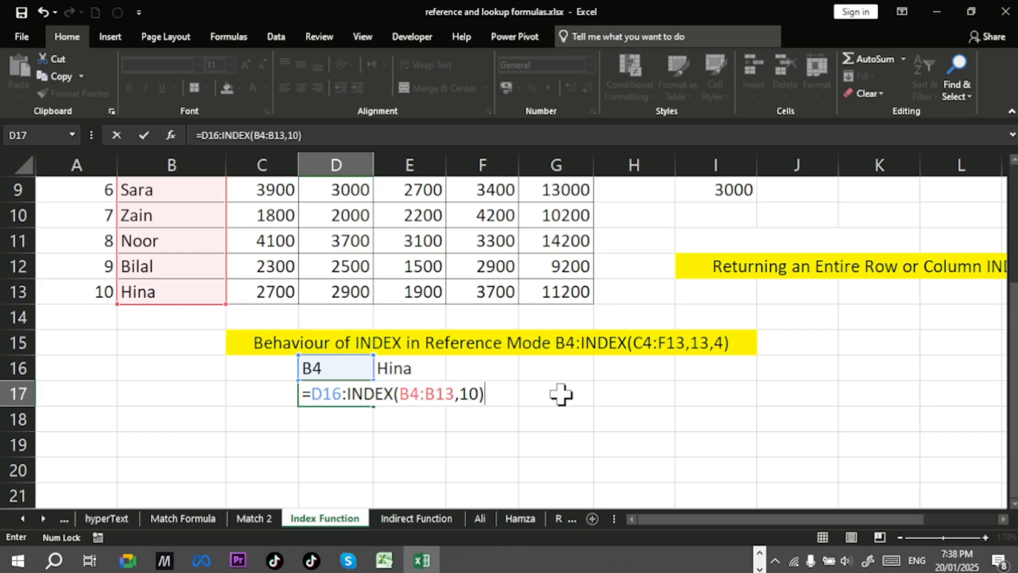
key(shift+Home)
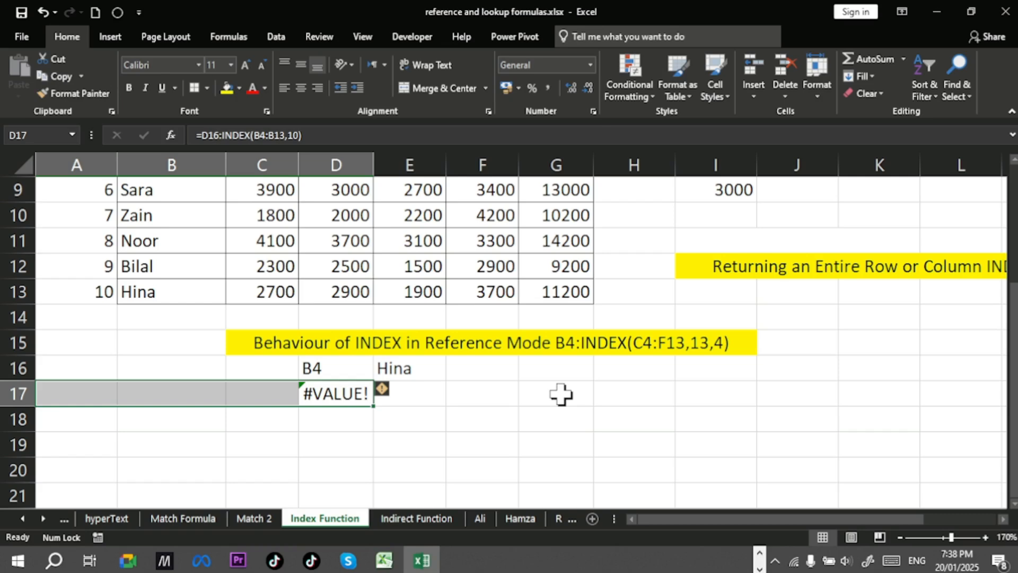
Step: Evaluate D17's whole formula in place to inspect the values it returns, then clear D17
double_click(341, 392)
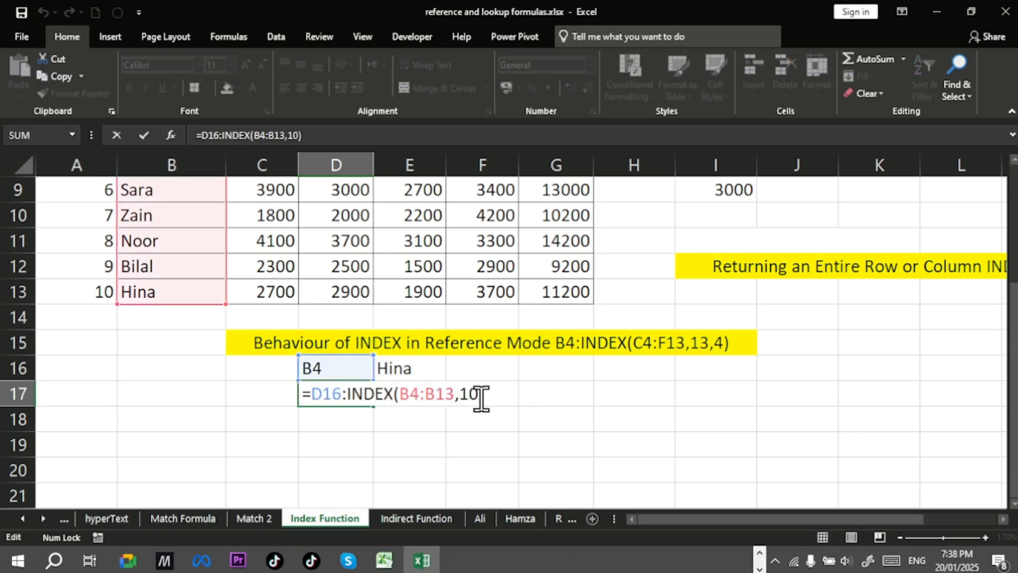
drag(313, 385, 486, 389)
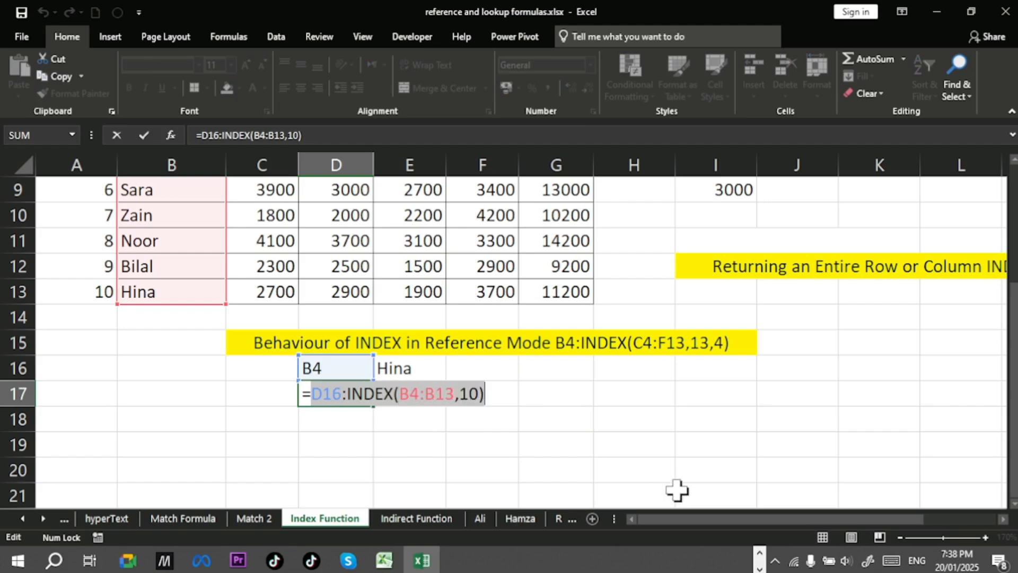
key(F9)
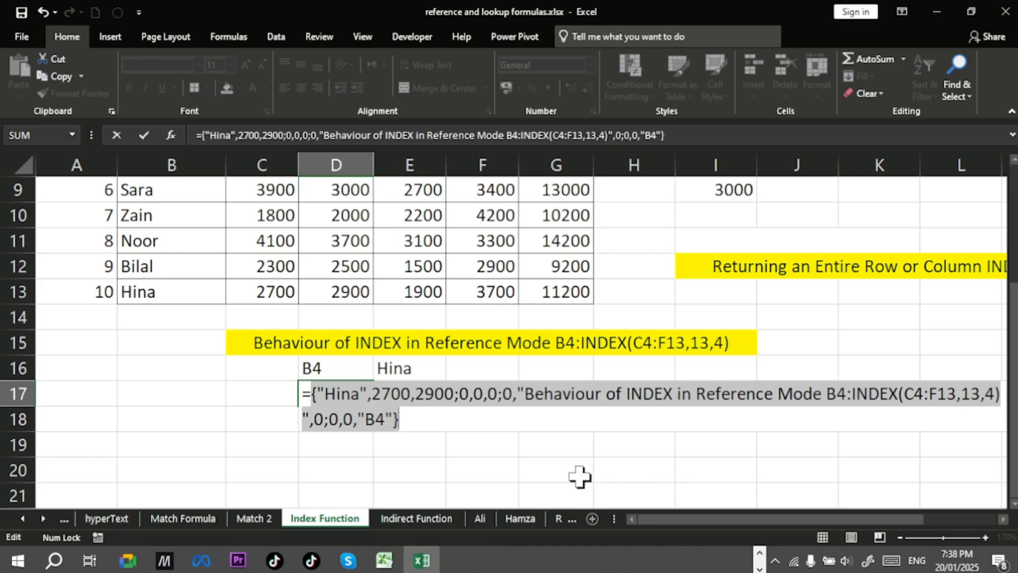
scroll(389, 430, up, 1)
scroll(436, 454, down, 1)
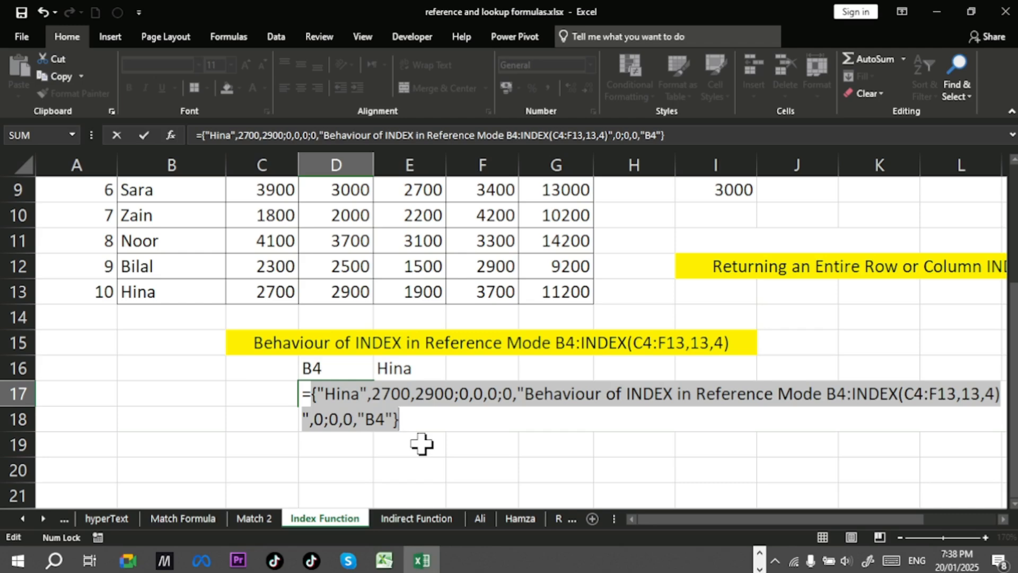
key(BackSpace)
key(BackSpace)
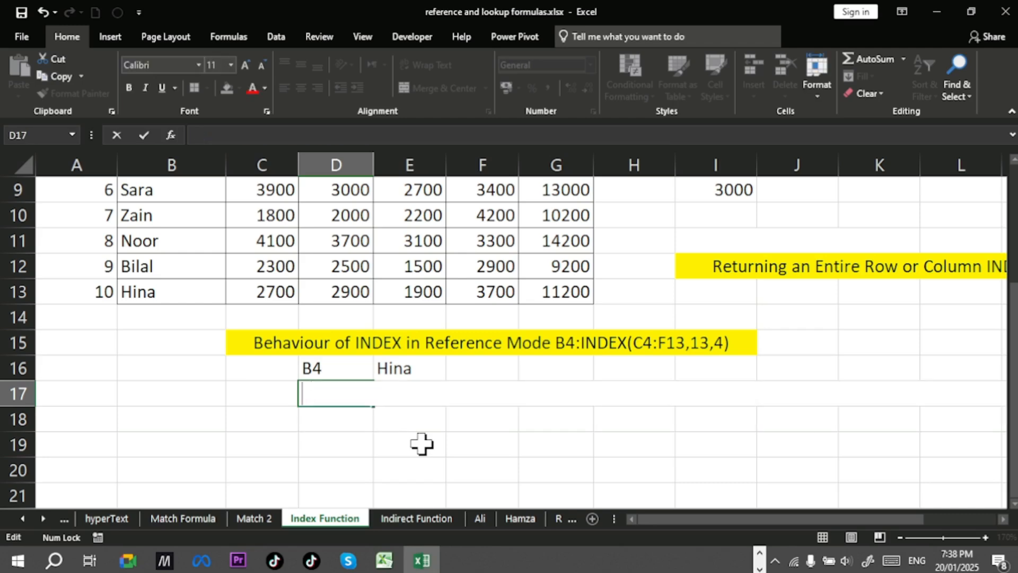
Step: Clear the B4 label and the INDEX formula from D16 and E16
drag(350, 371, 398, 370)
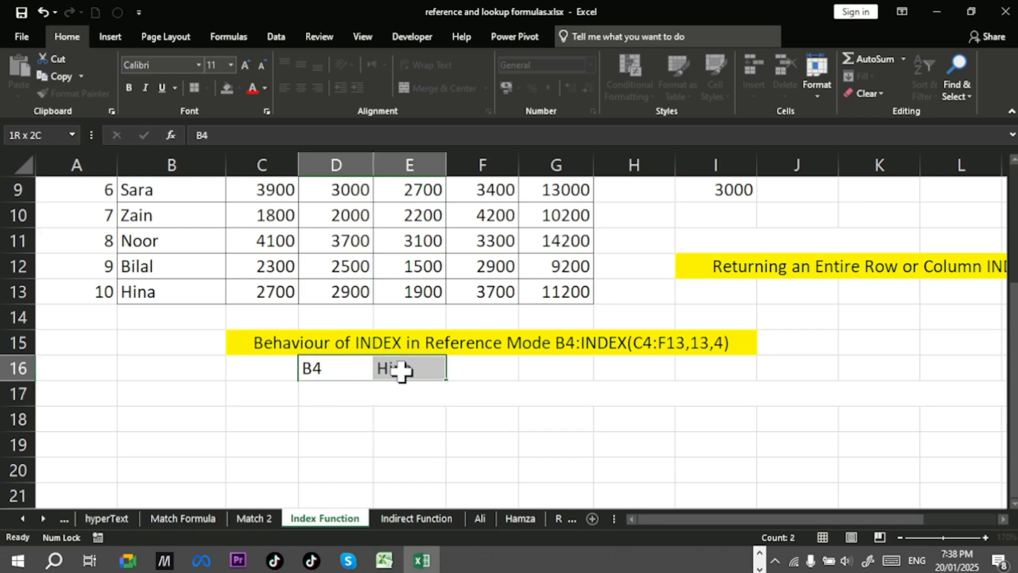
key(BackSpace)
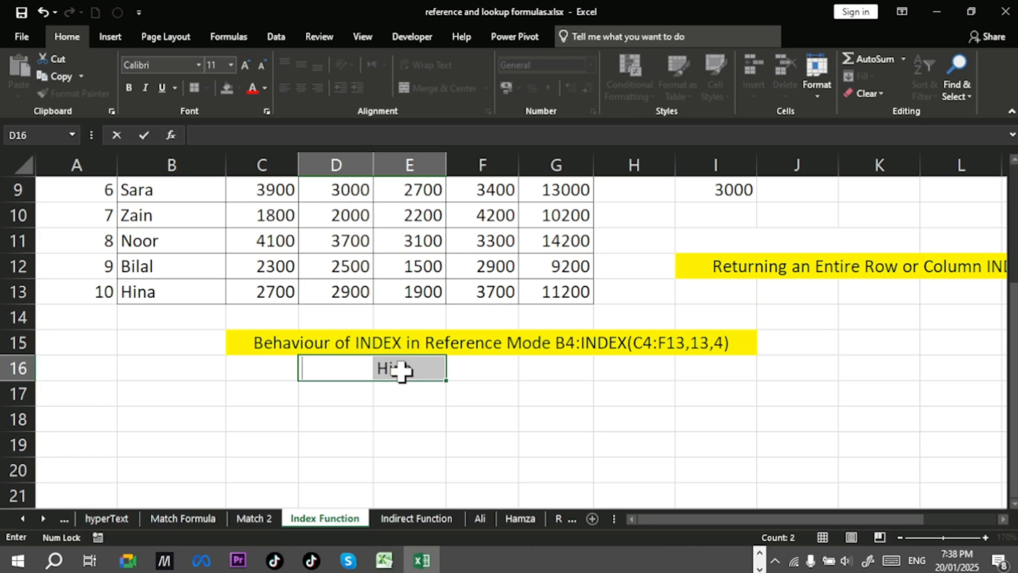
double_click(401, 369)
key(Escape)
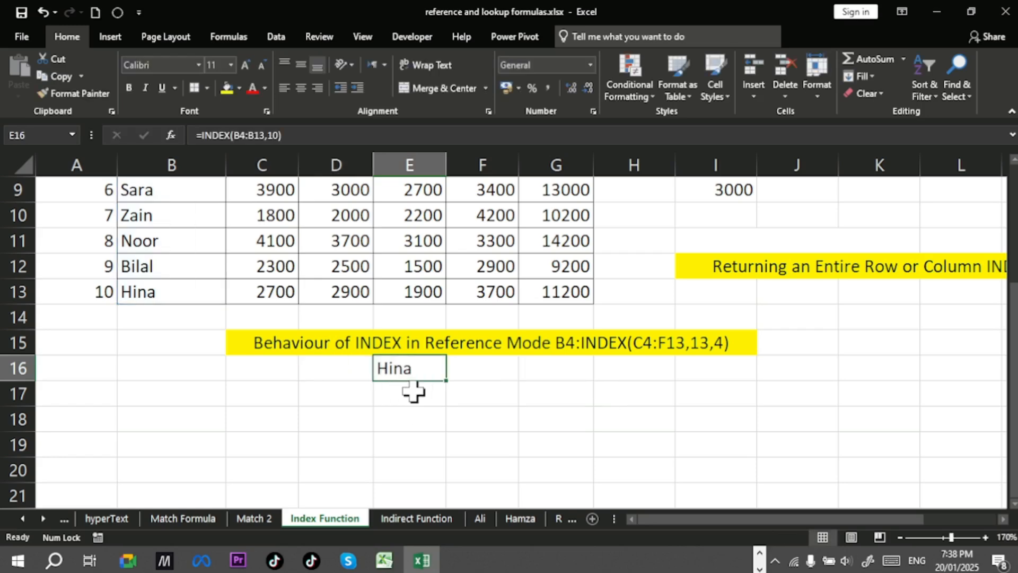
key(Delete)
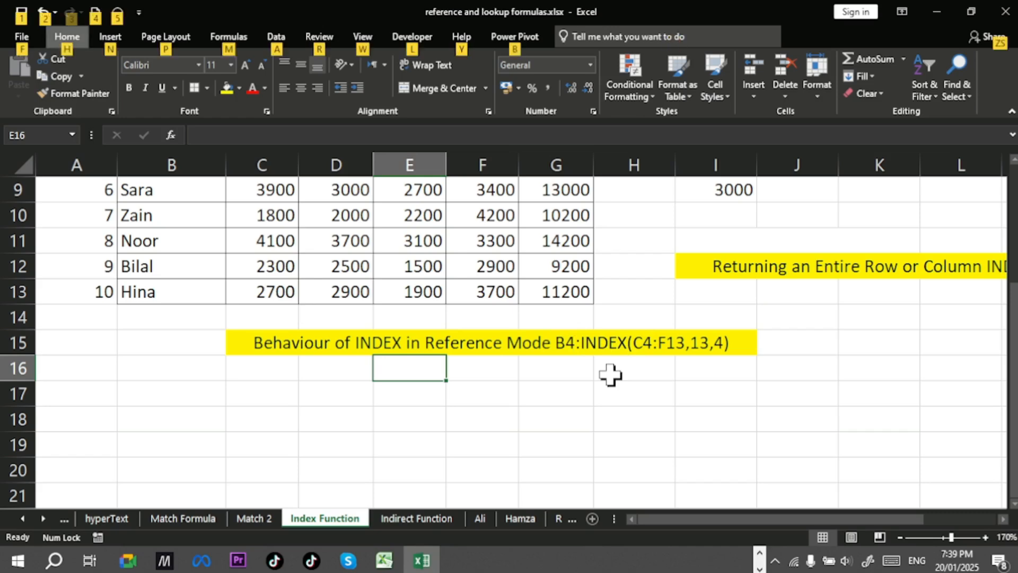
Step: Switch to the presentation slide on the INDEX reference form syntax
key(alt+Tab)
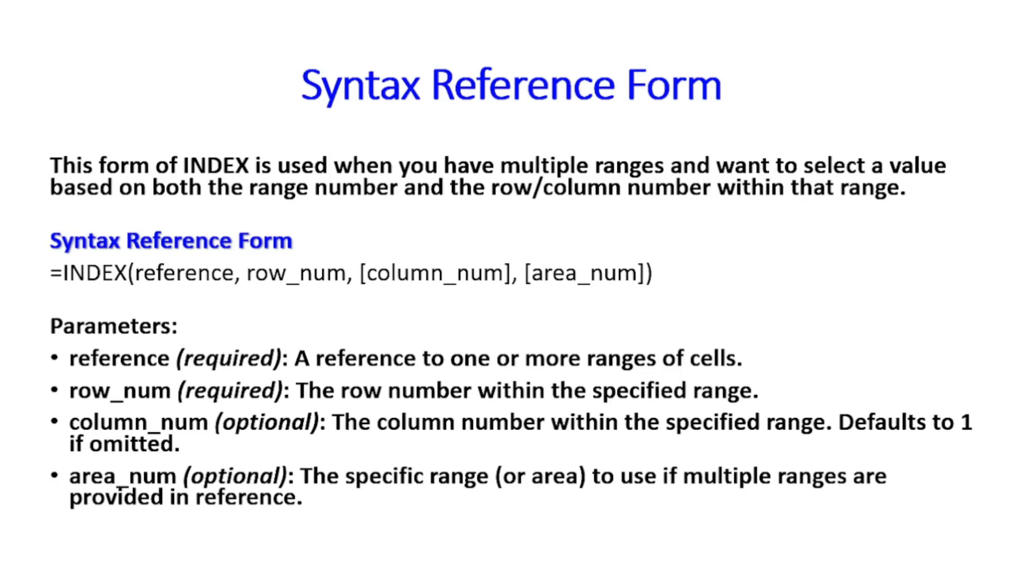